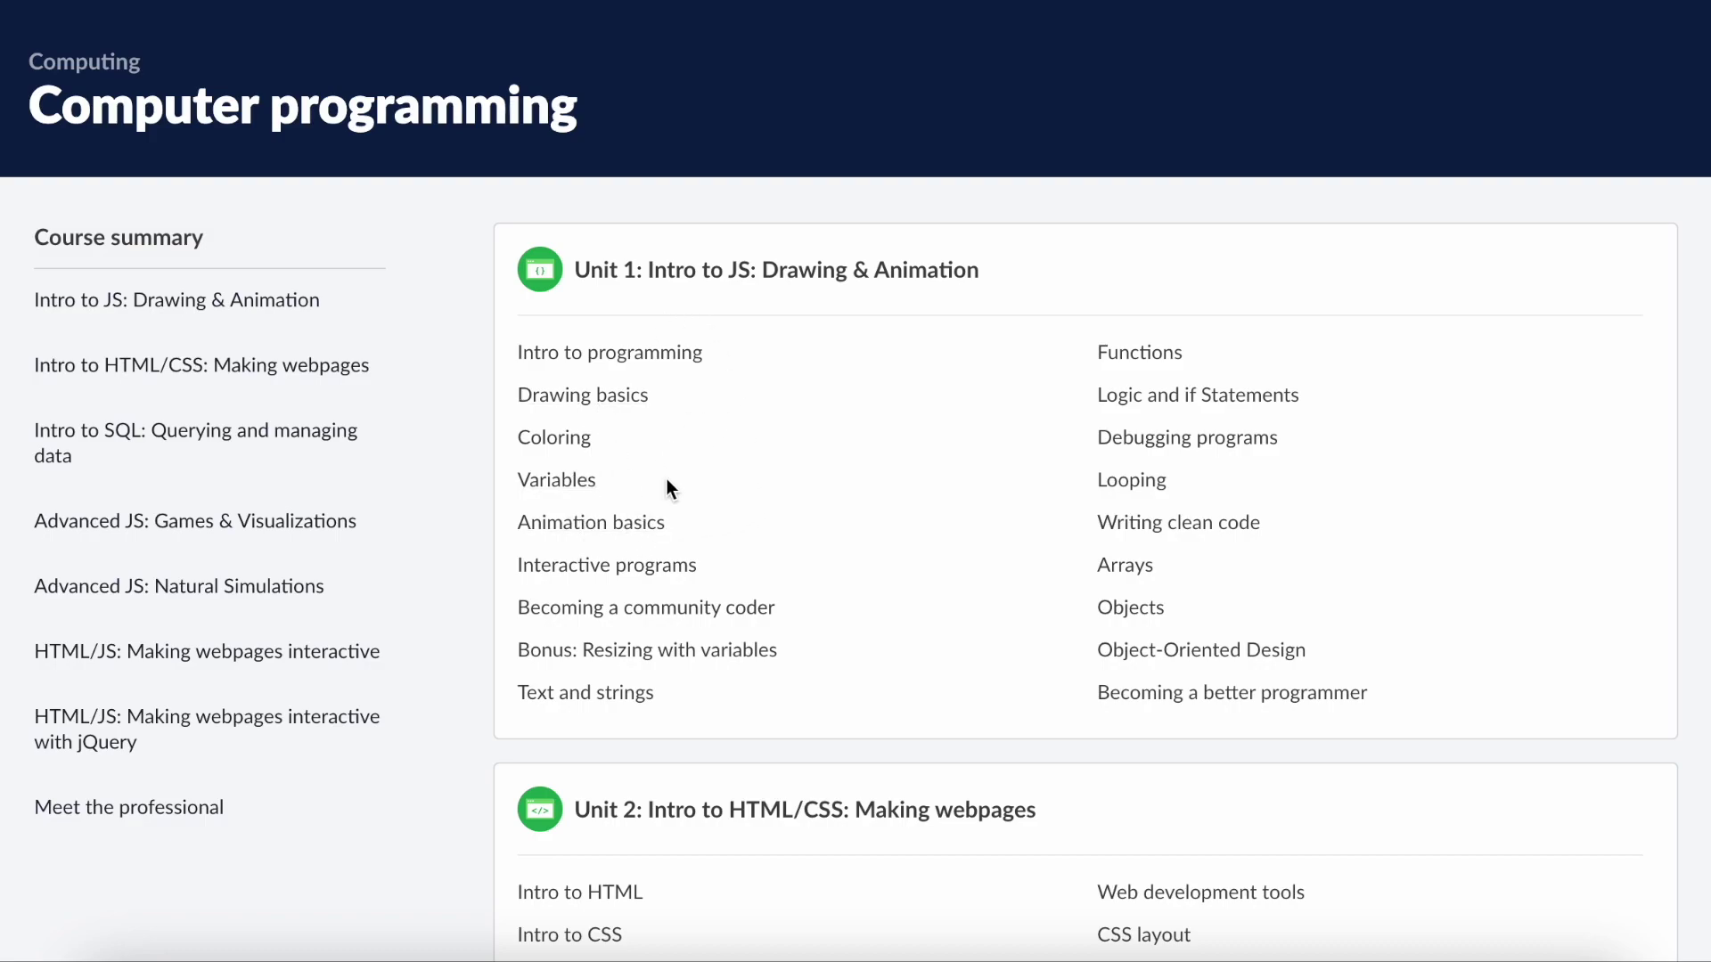
- Scroll down the Computer programming course page to Unit 1: Intro to JS lessons
{"action": "scroll", "coordinate": [852, 478], "scroll_direction": "down", "scroll_amount": 5}
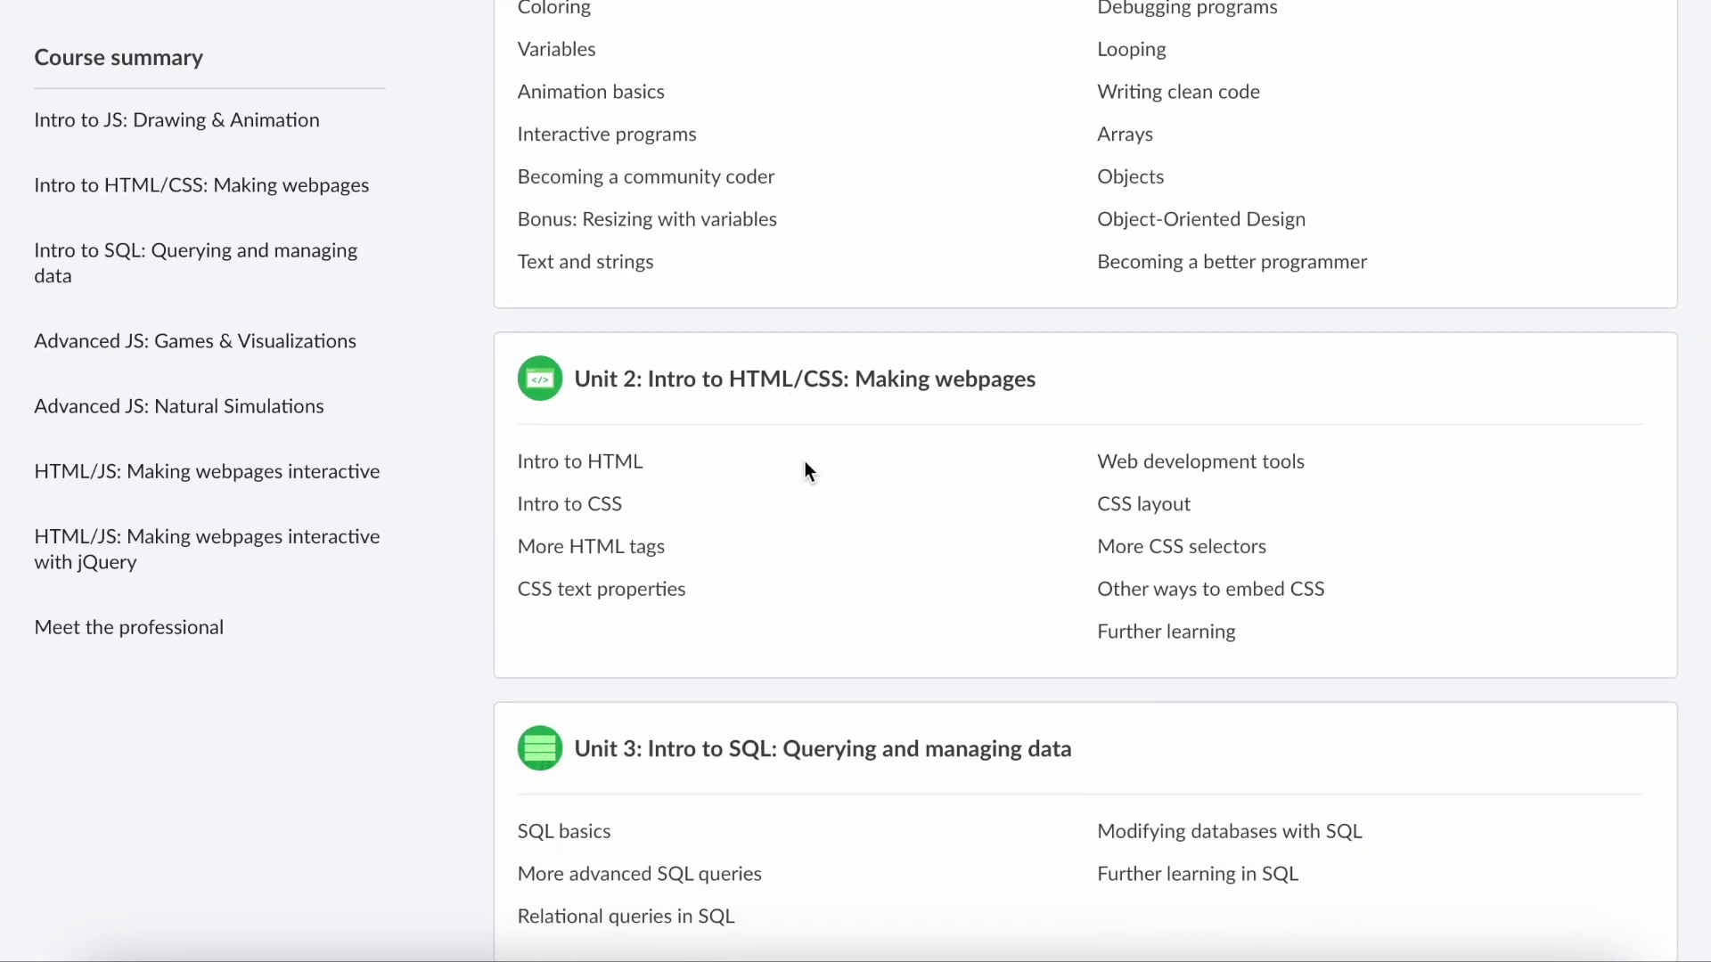
{"action": "scroll", "coordinate": [889, 571], "scroll_direction": "down", "scroll_amount": 5}
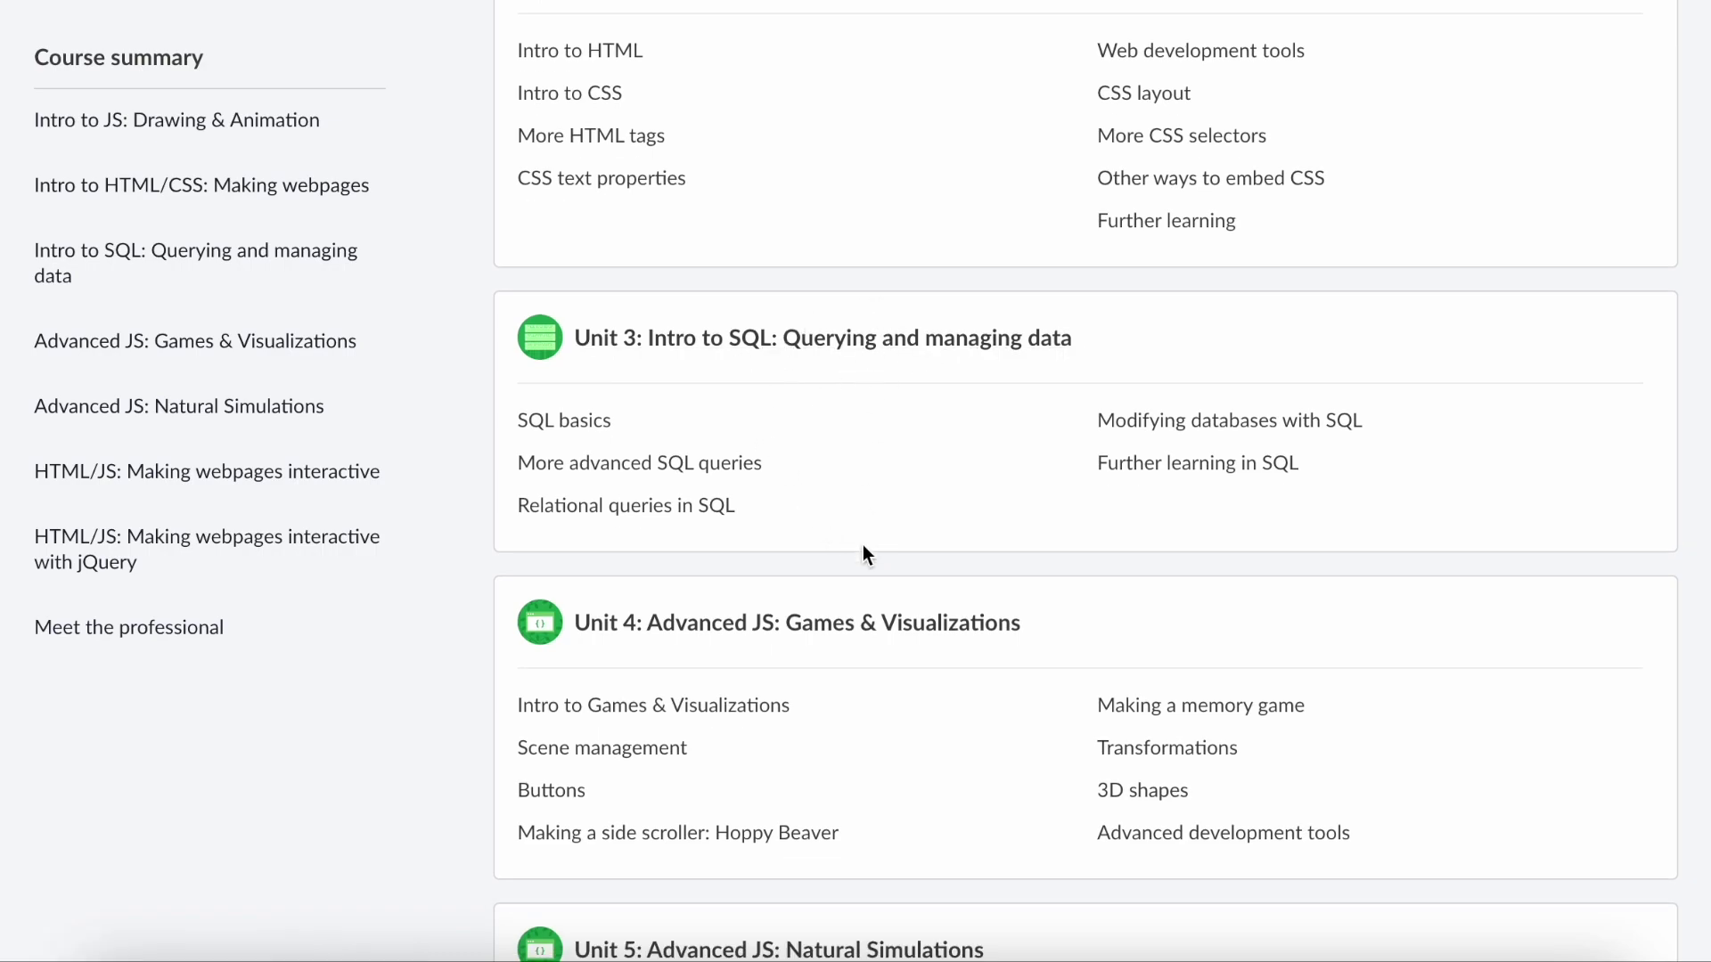
{"action": "scroll", "coordinate": [863, 550], "scroll_direction": "down", "scroll_amount": 2}
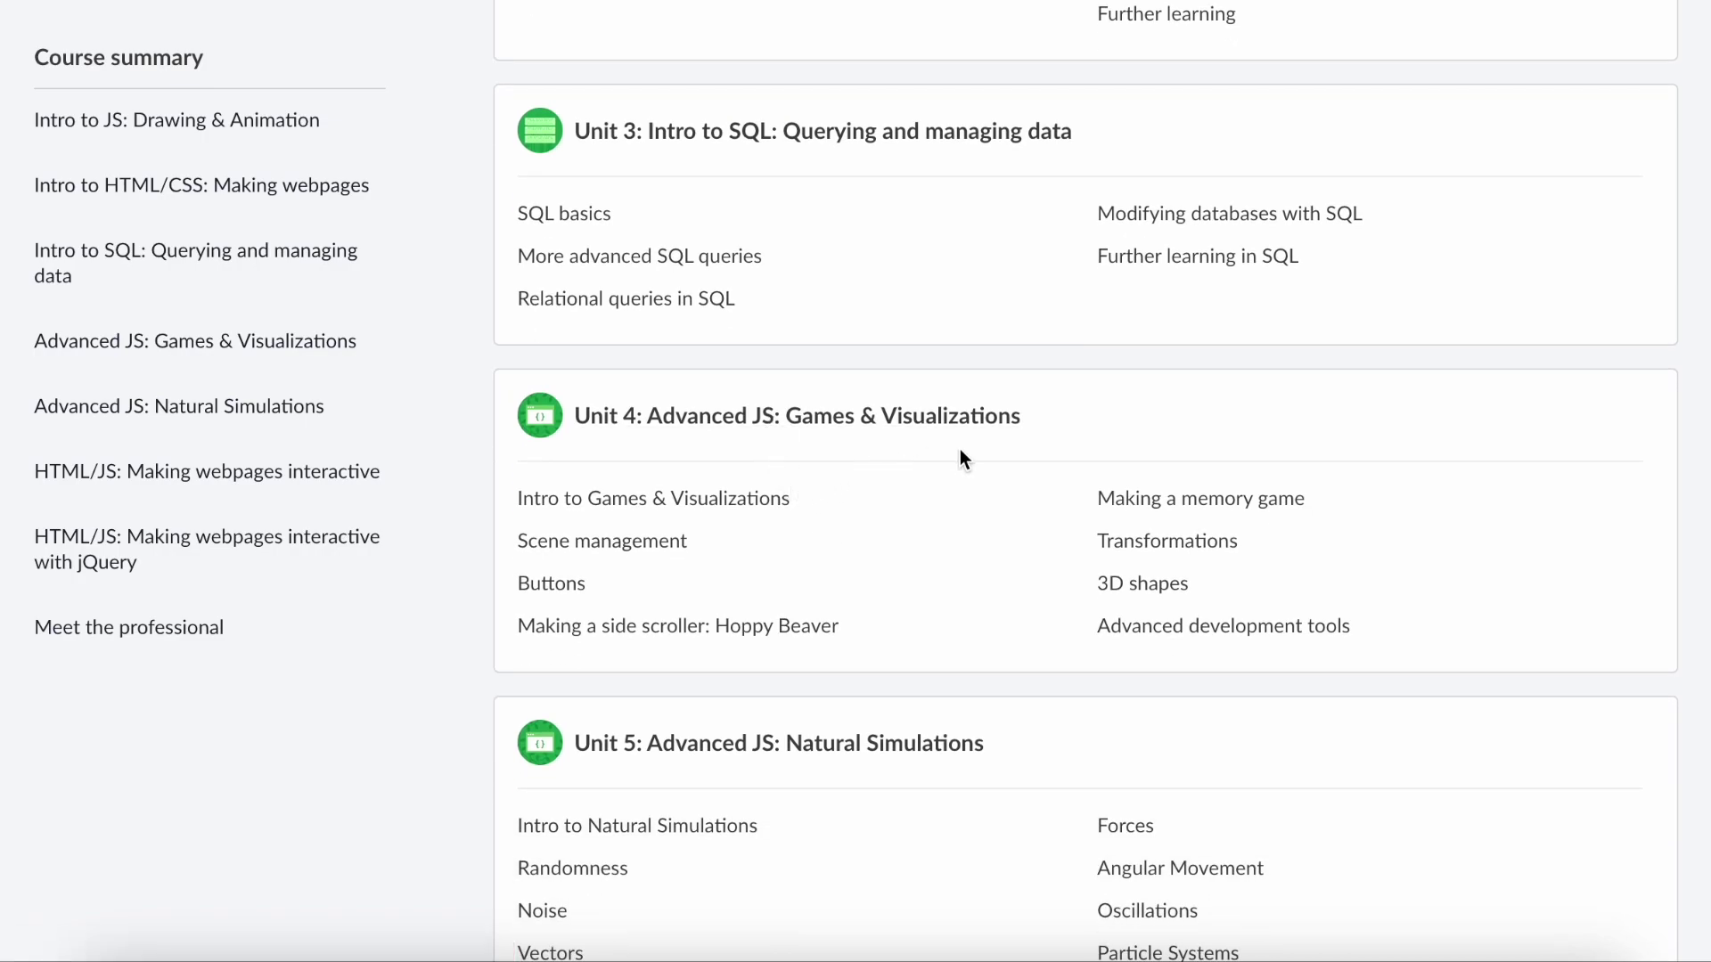
{"action": "scroll", "coordinate": [959, 450], "scroll_direction": "down", "scroll_amount": 2}
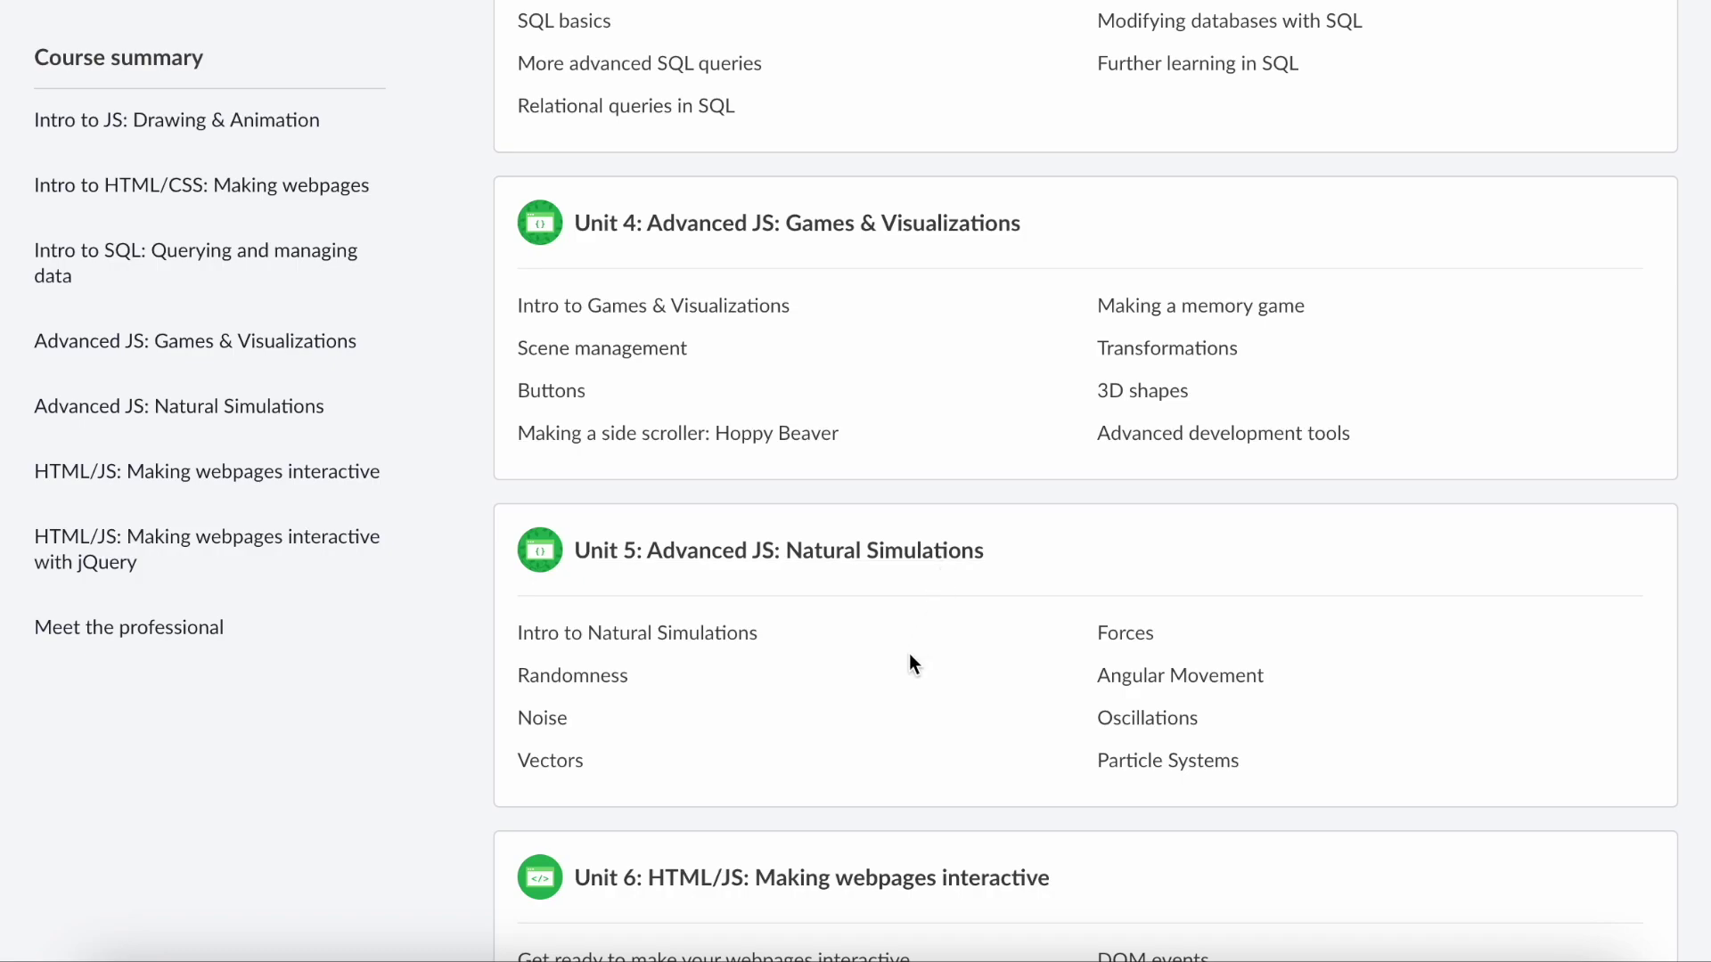
{"action": "scroll", "coordinate": [905, 672], "scroll_direction": "down", "scroll_amount": 2}
{"action": "scroll", "coordinate": [906, 730], "scroll_direction": "down", "scroll_amount": 2}
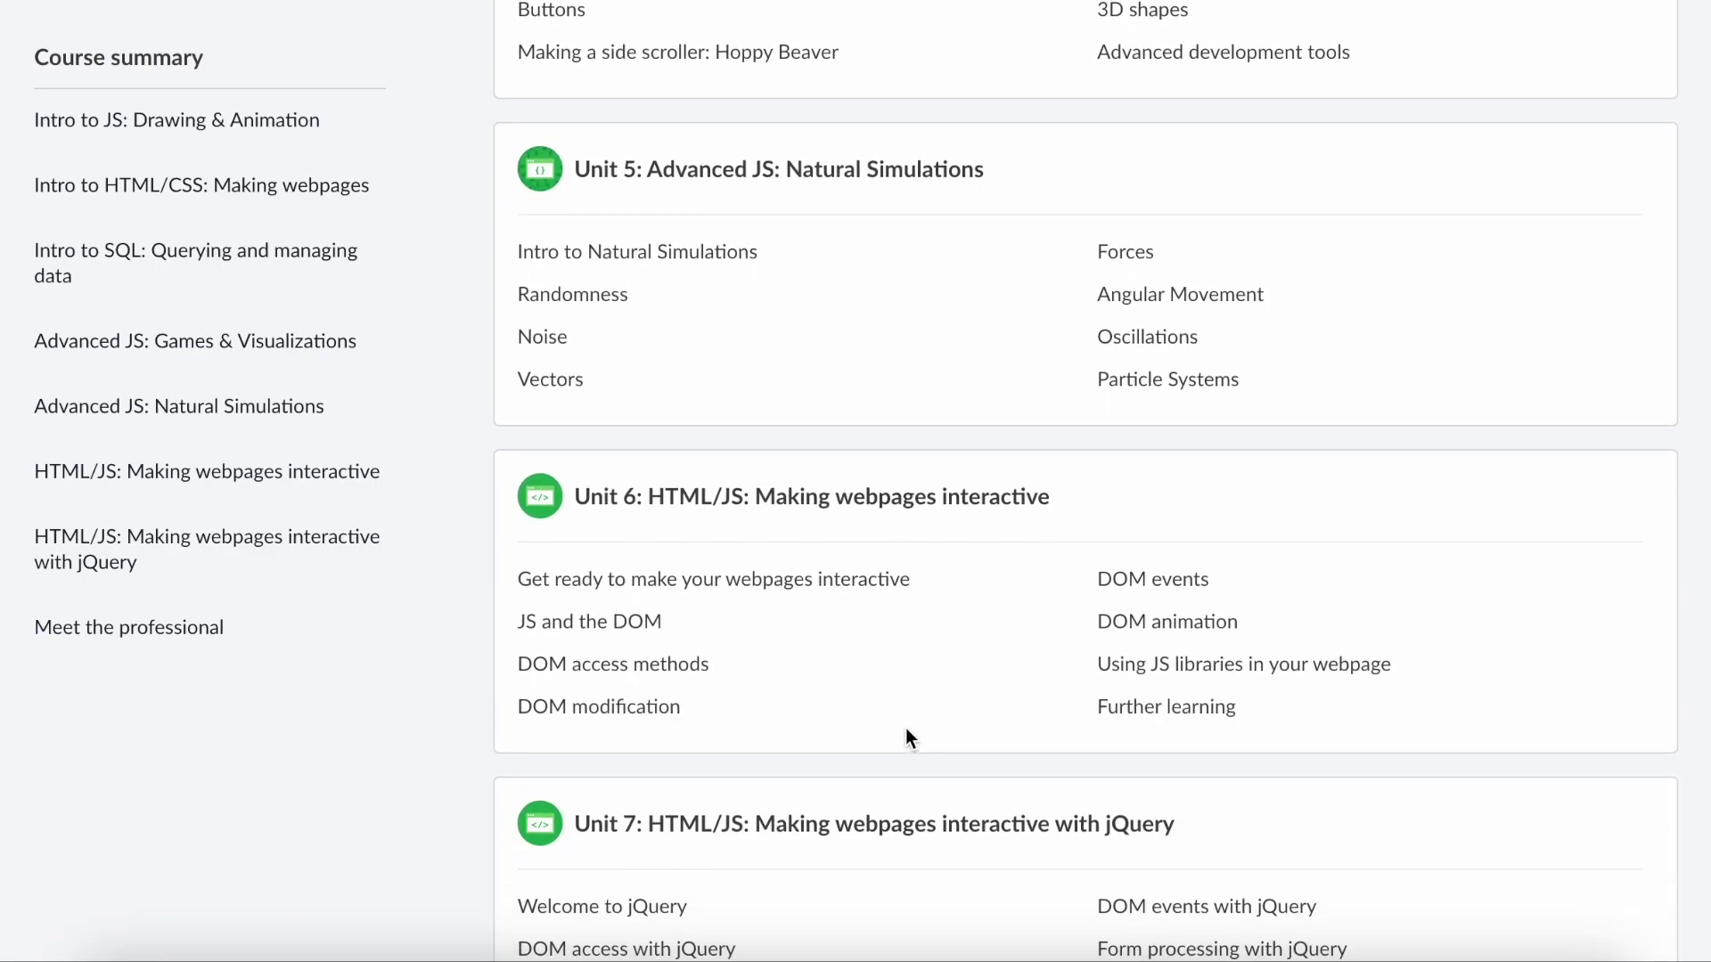
{"action": "scroll", "coordinate": [948, 692], "scroll_direction": "down", "scroll_amount": 2}
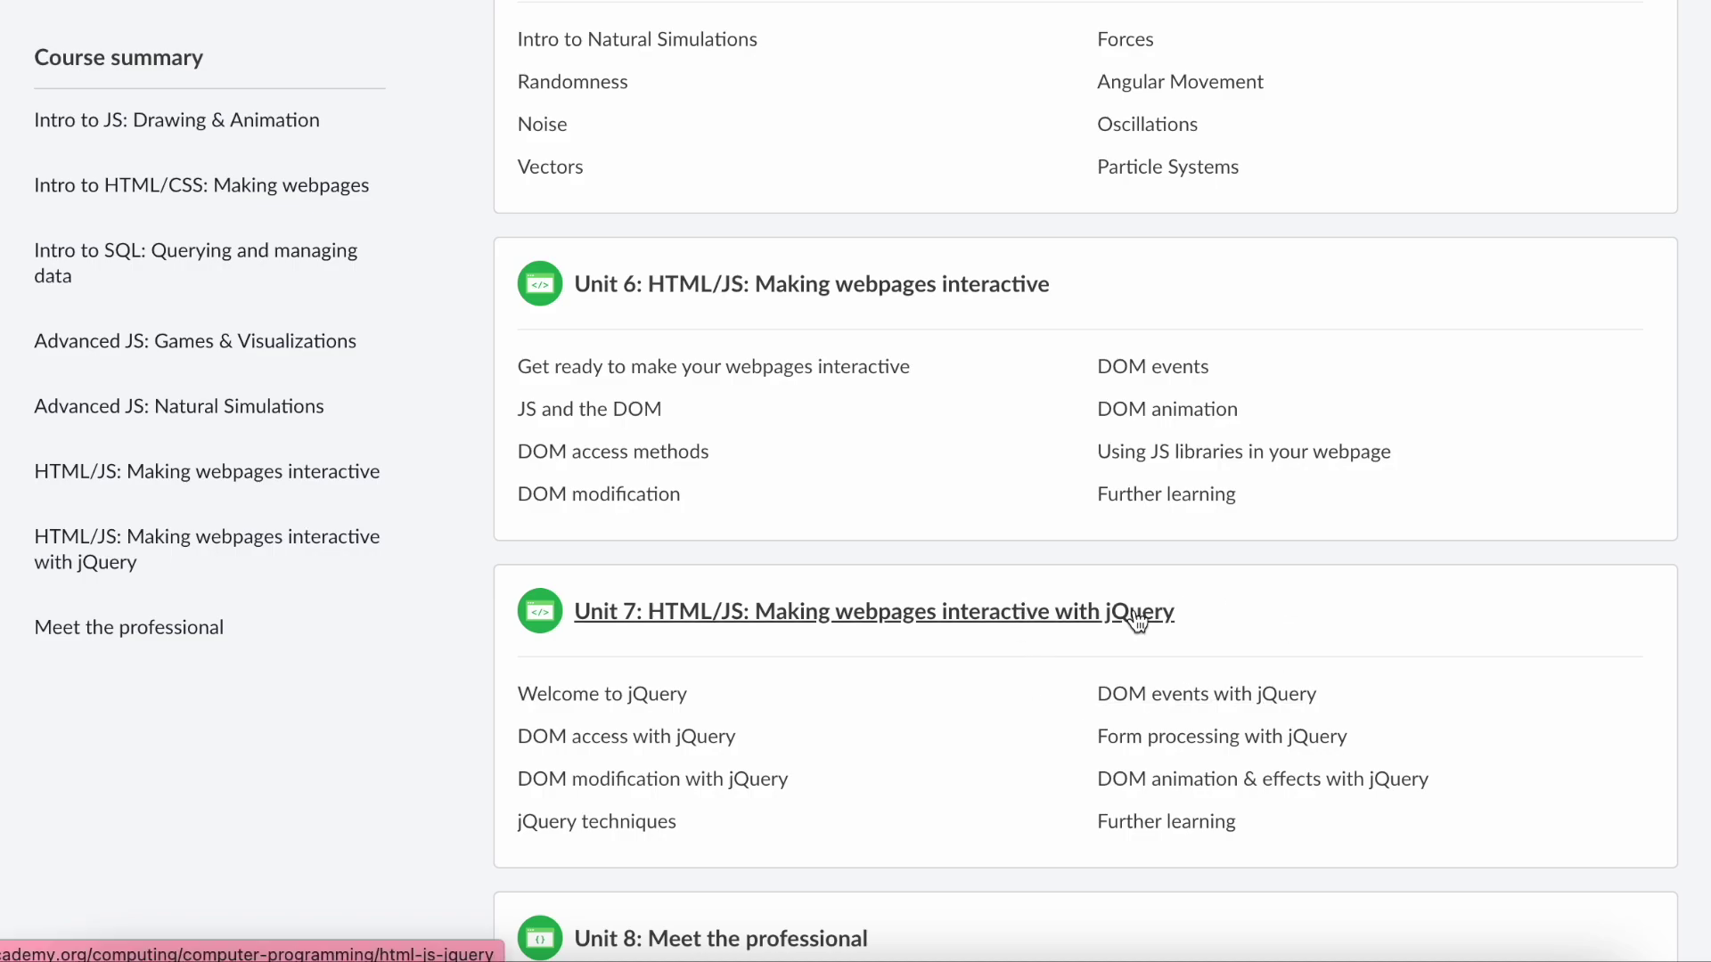
{"action": "scroll", "coordinate": [1190, 733], "scroll_direction": "down", "scroll_amount": 6}
{"action": "scroll", "coordinate": [1182, 733], "scroll_direction": "down", "scroll_amount": 1}
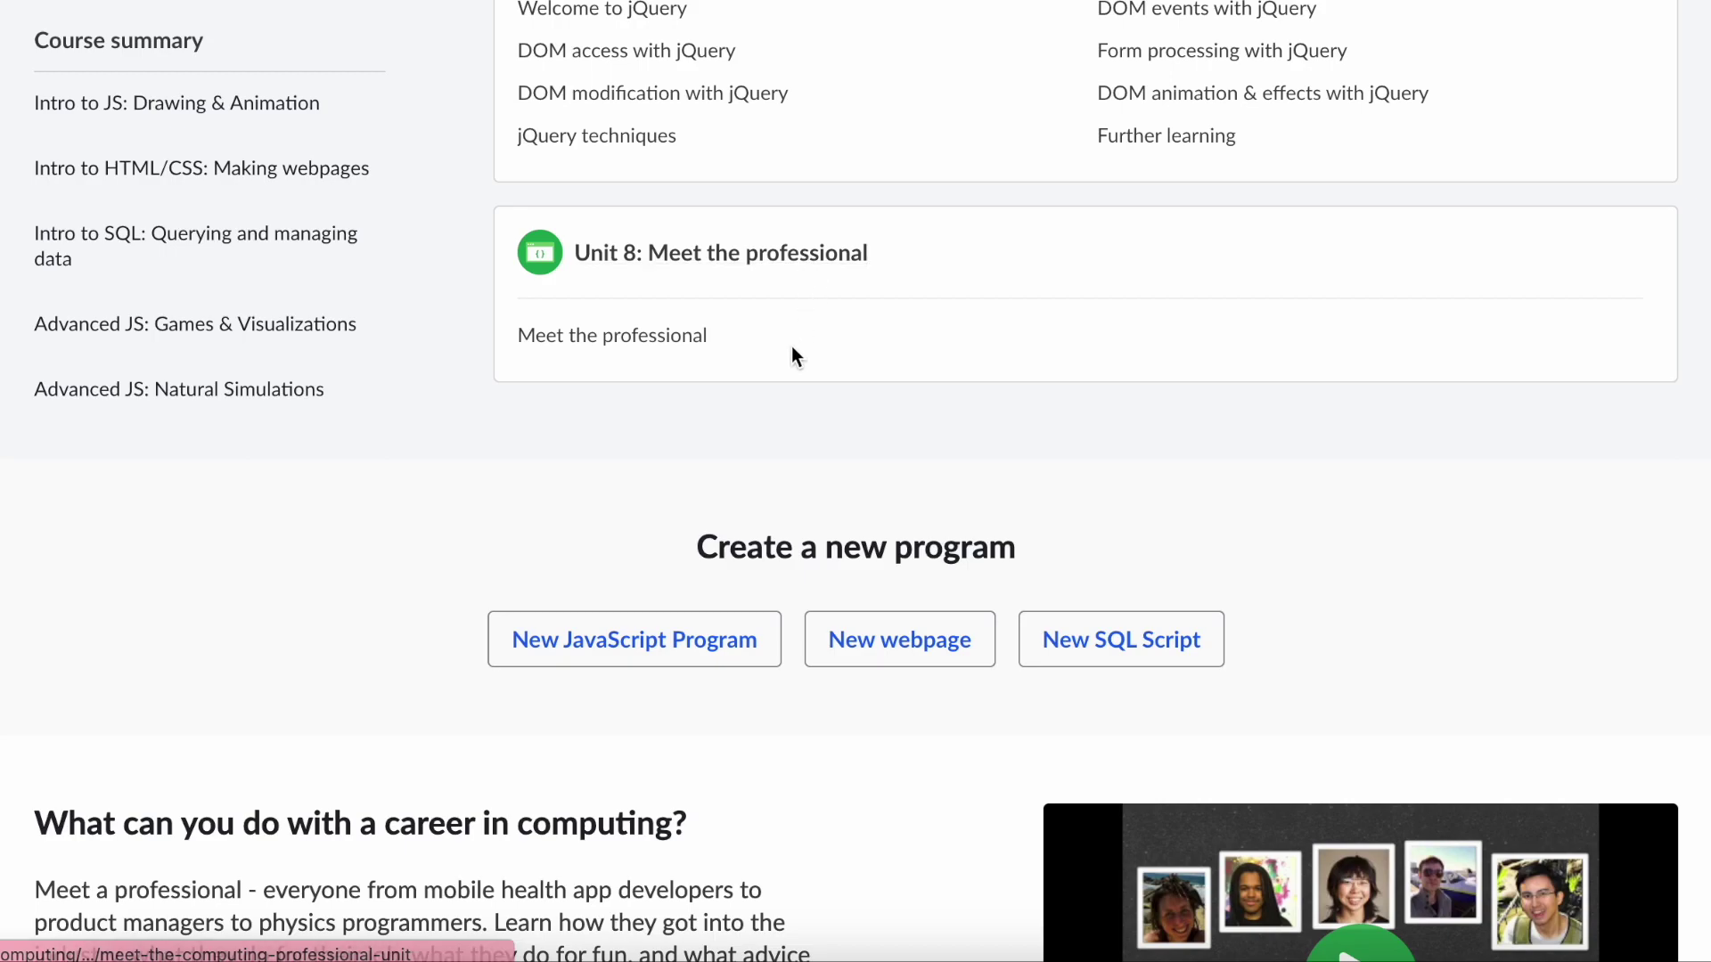
{"action": "scroll", "coordinate": [791, 348], "scroll_direction": "up", "scroll_amount": 2}
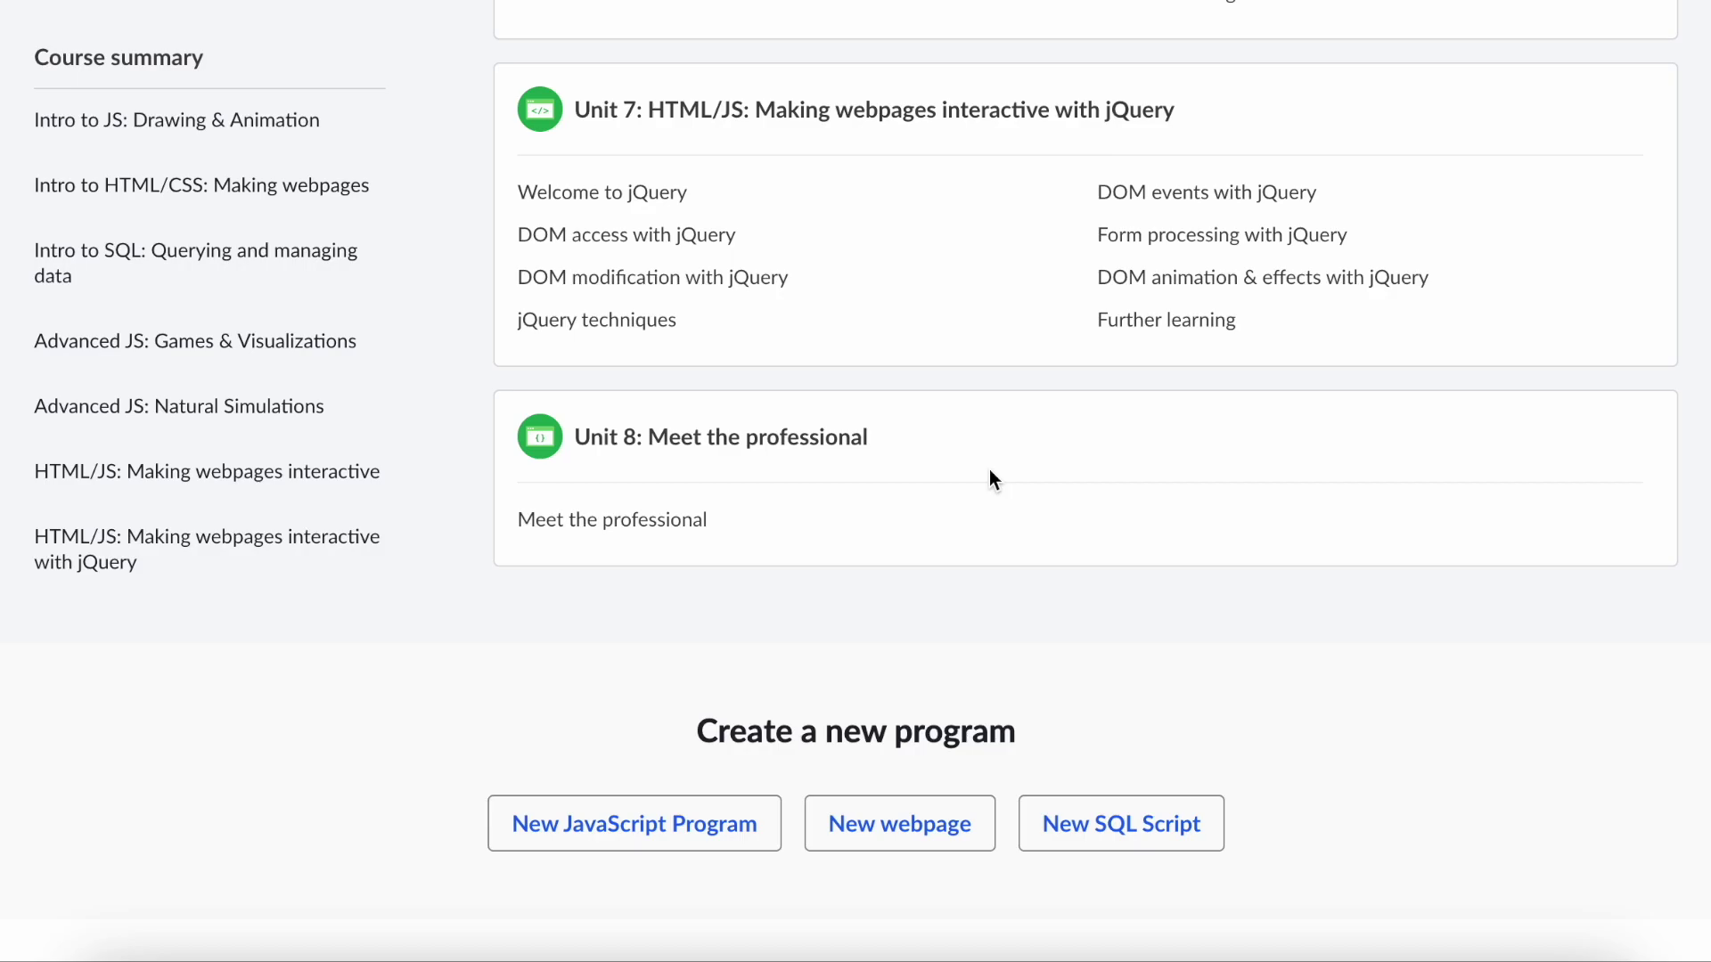
{"action": "scroll", "coordinate": [1085, 481], "scroll_direction": "up", "scroll_amount": 20}
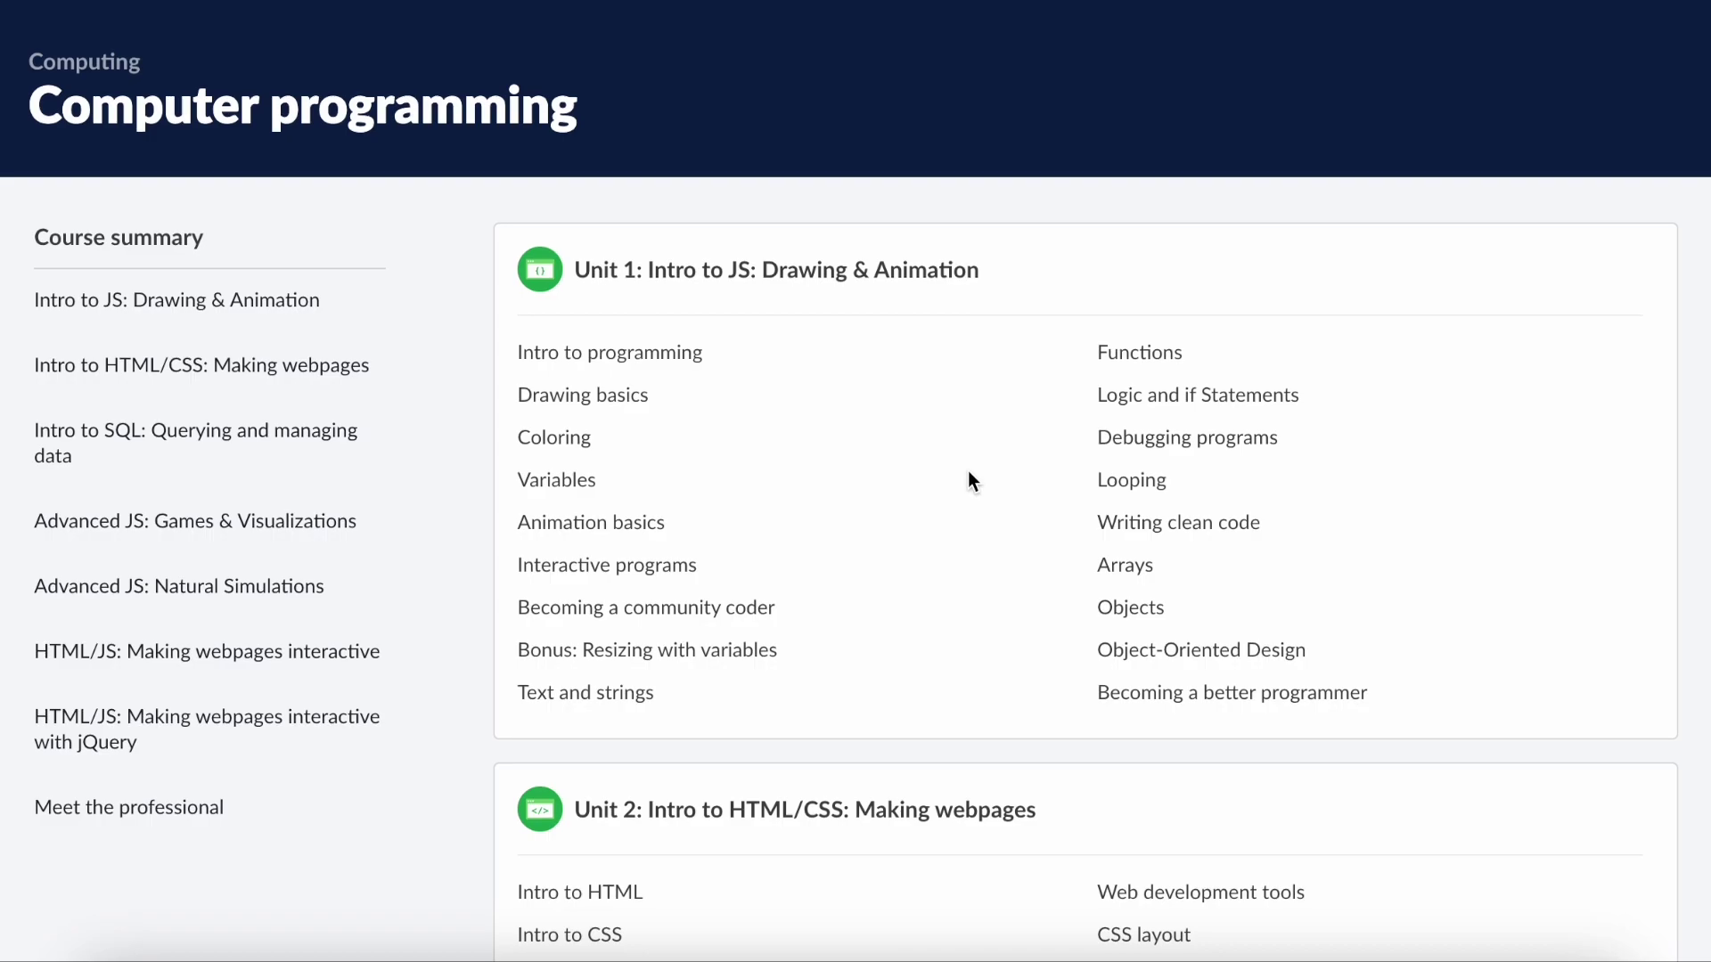
- Open Intro to programming, then play and restart the What is Programming? video, pausing at 0:08
{"action": "left_click", "coordinate": [657, 359]}
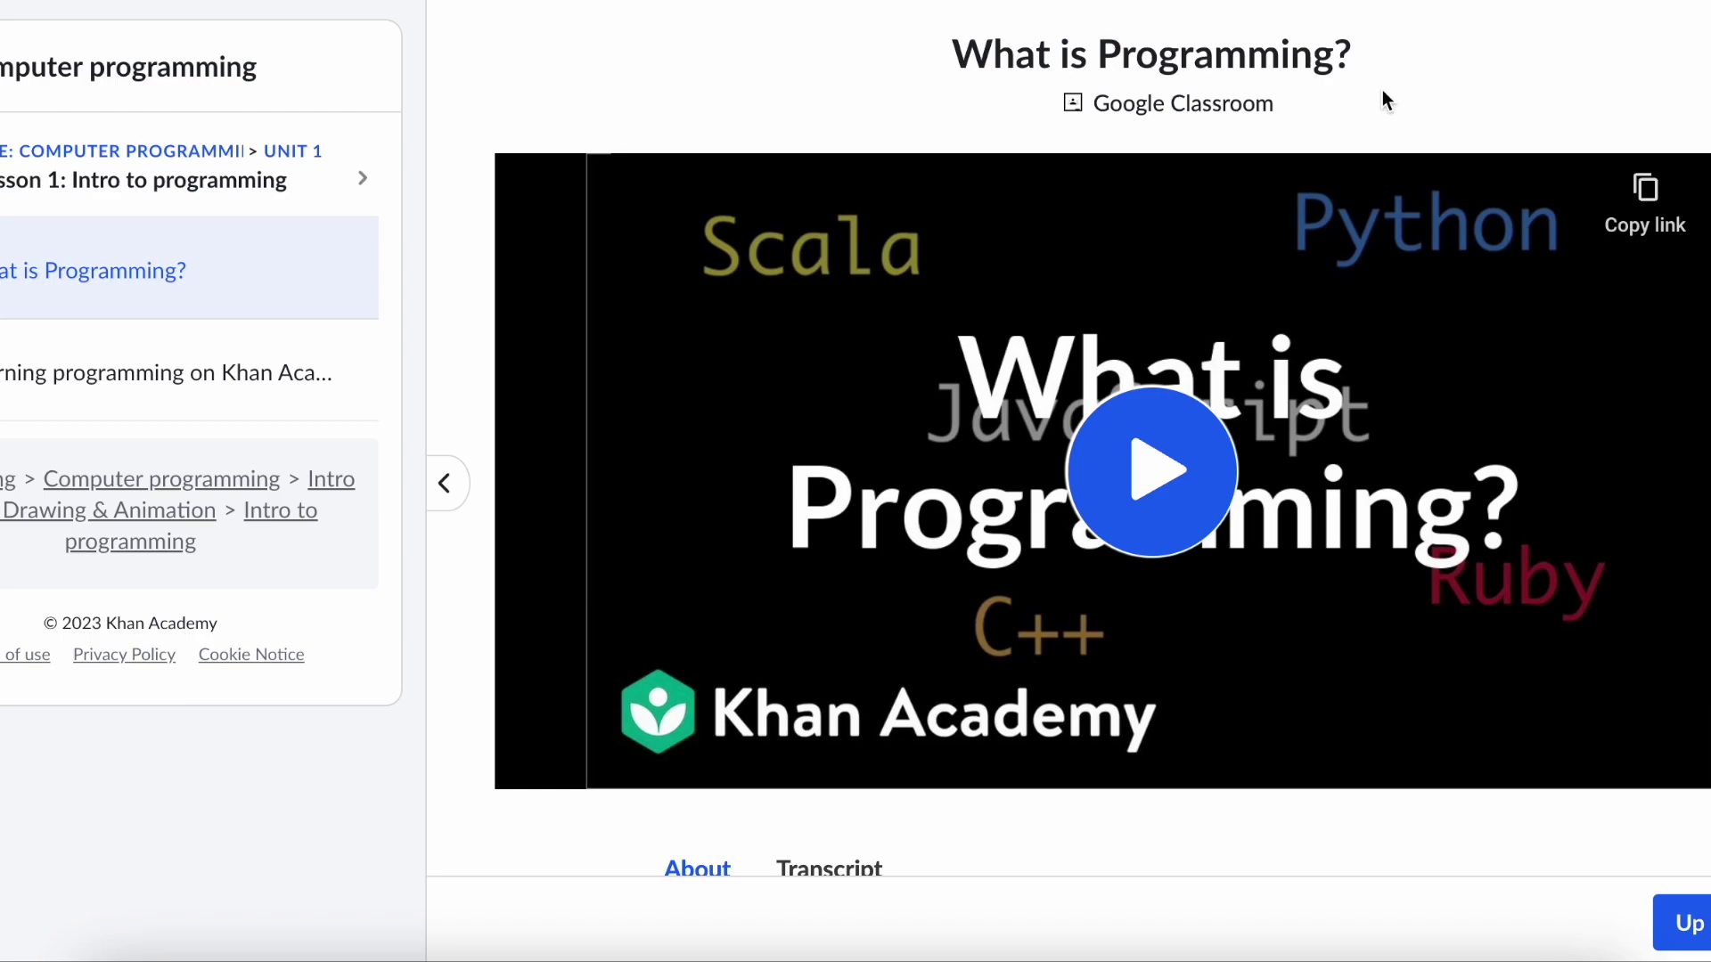
{"action": "left_click", "coordinate": [1164, 495]}
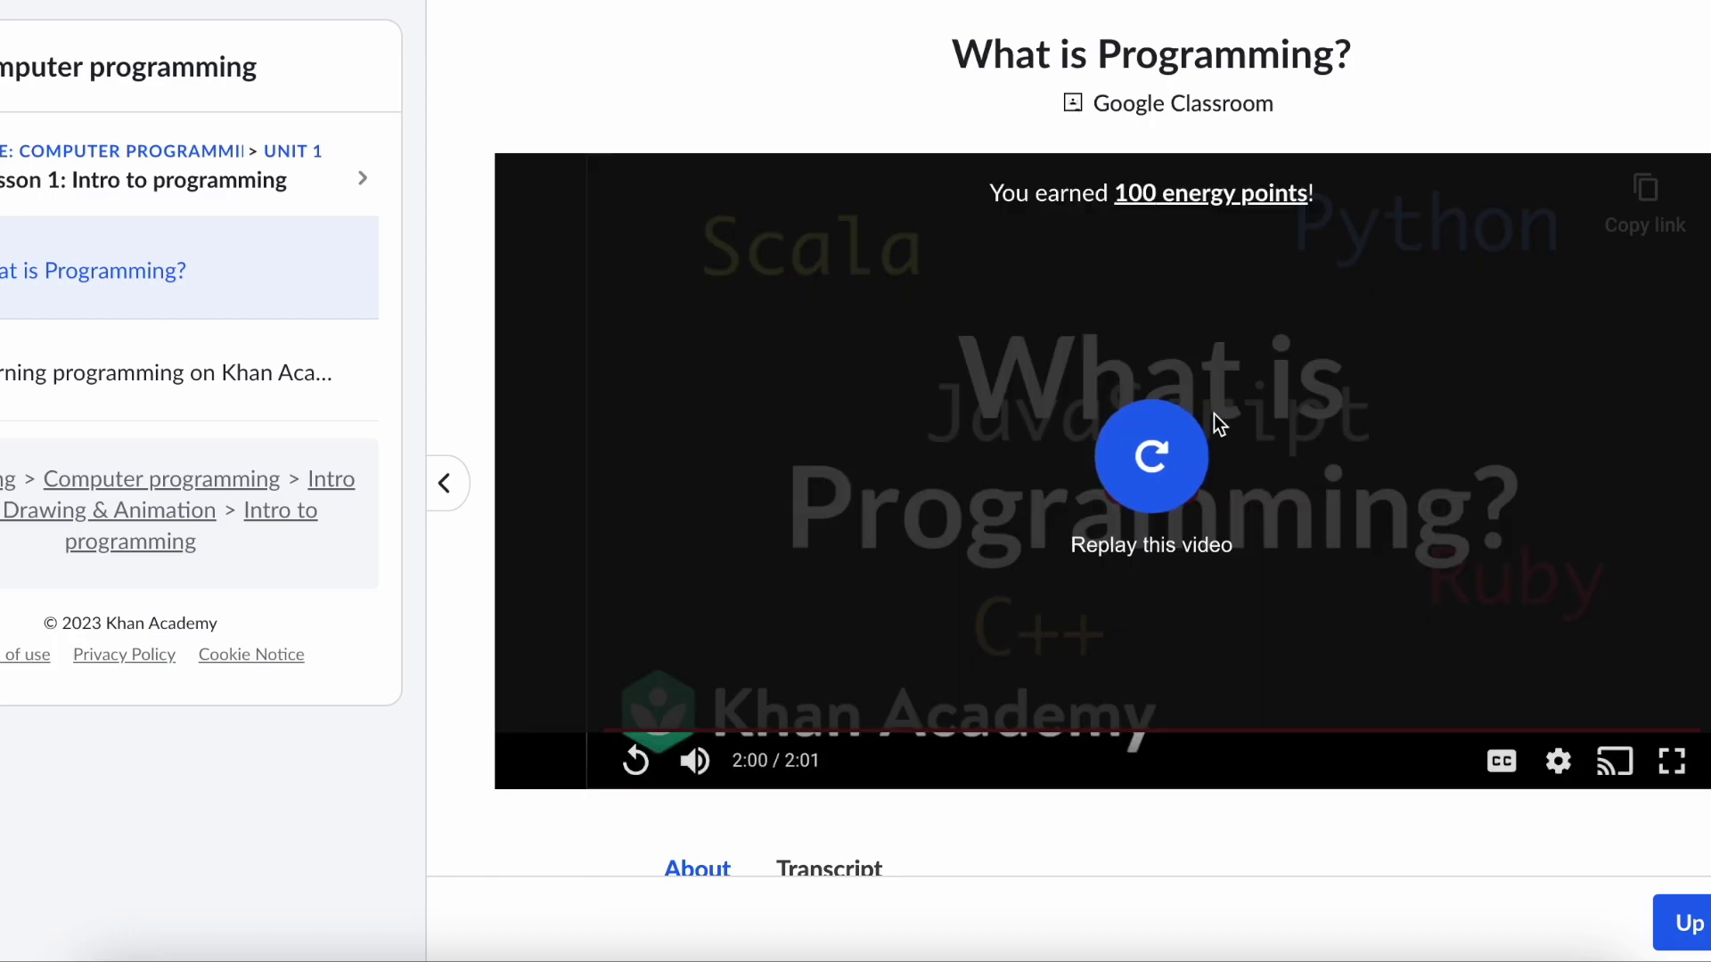
{"action": "left_click", "coordinate": [1184, 470]}
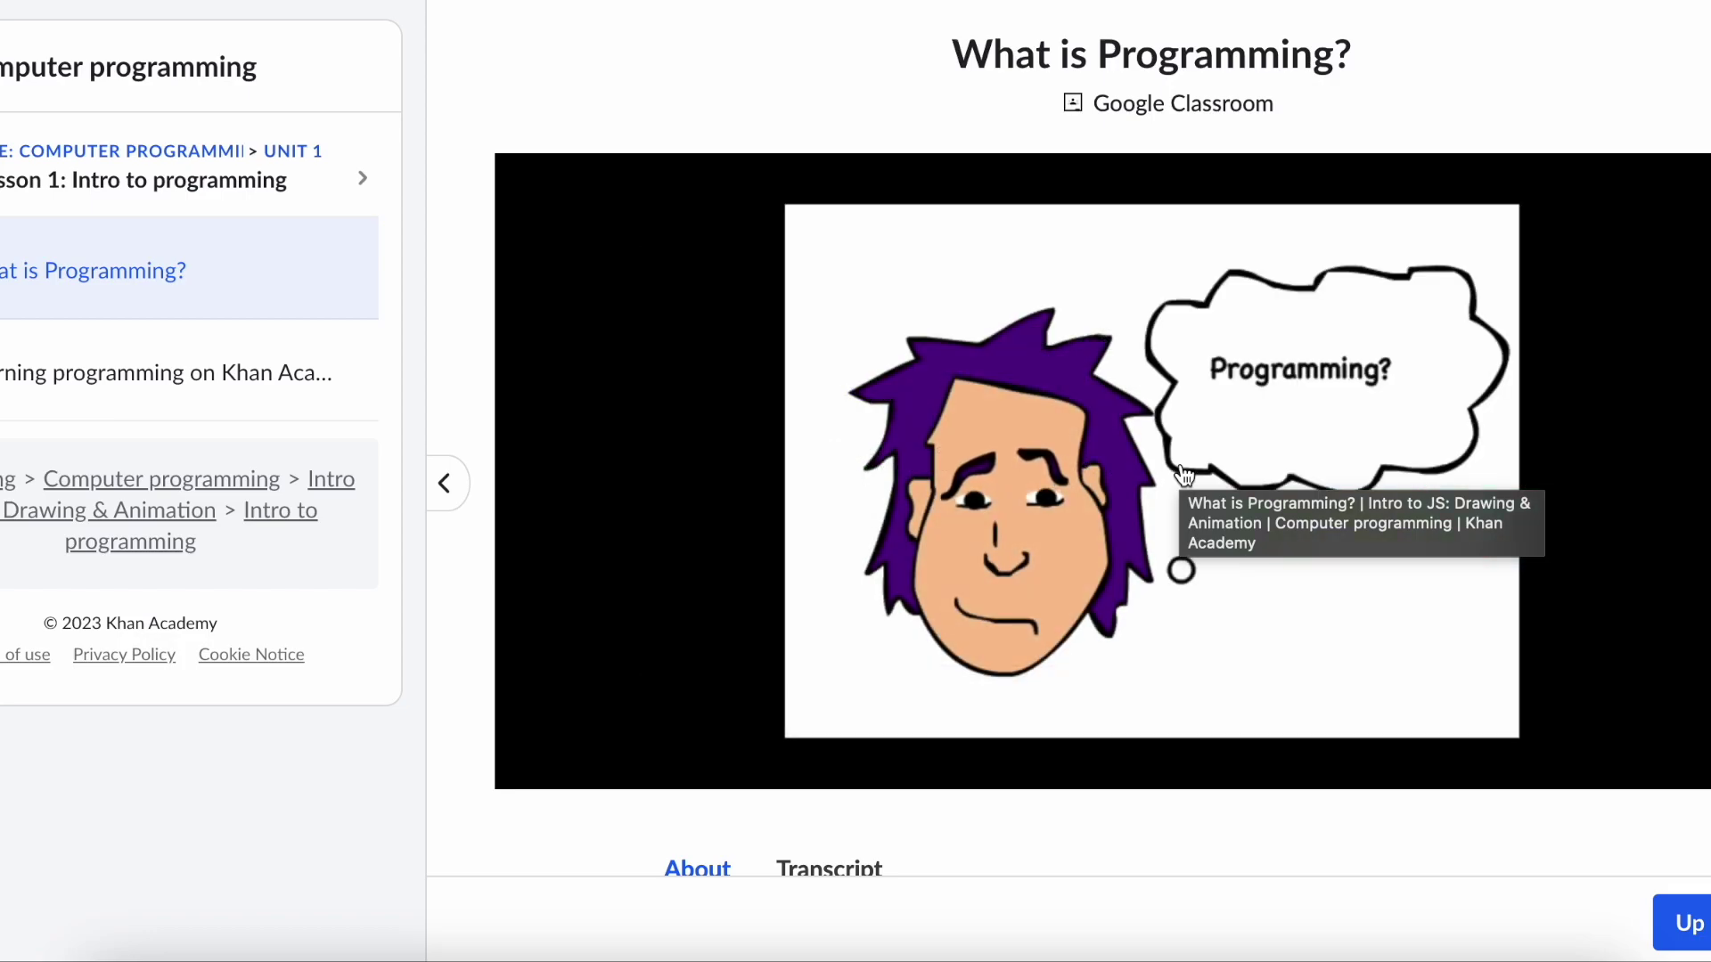
{"action": "left_click", "coordinate": [634, 759]}
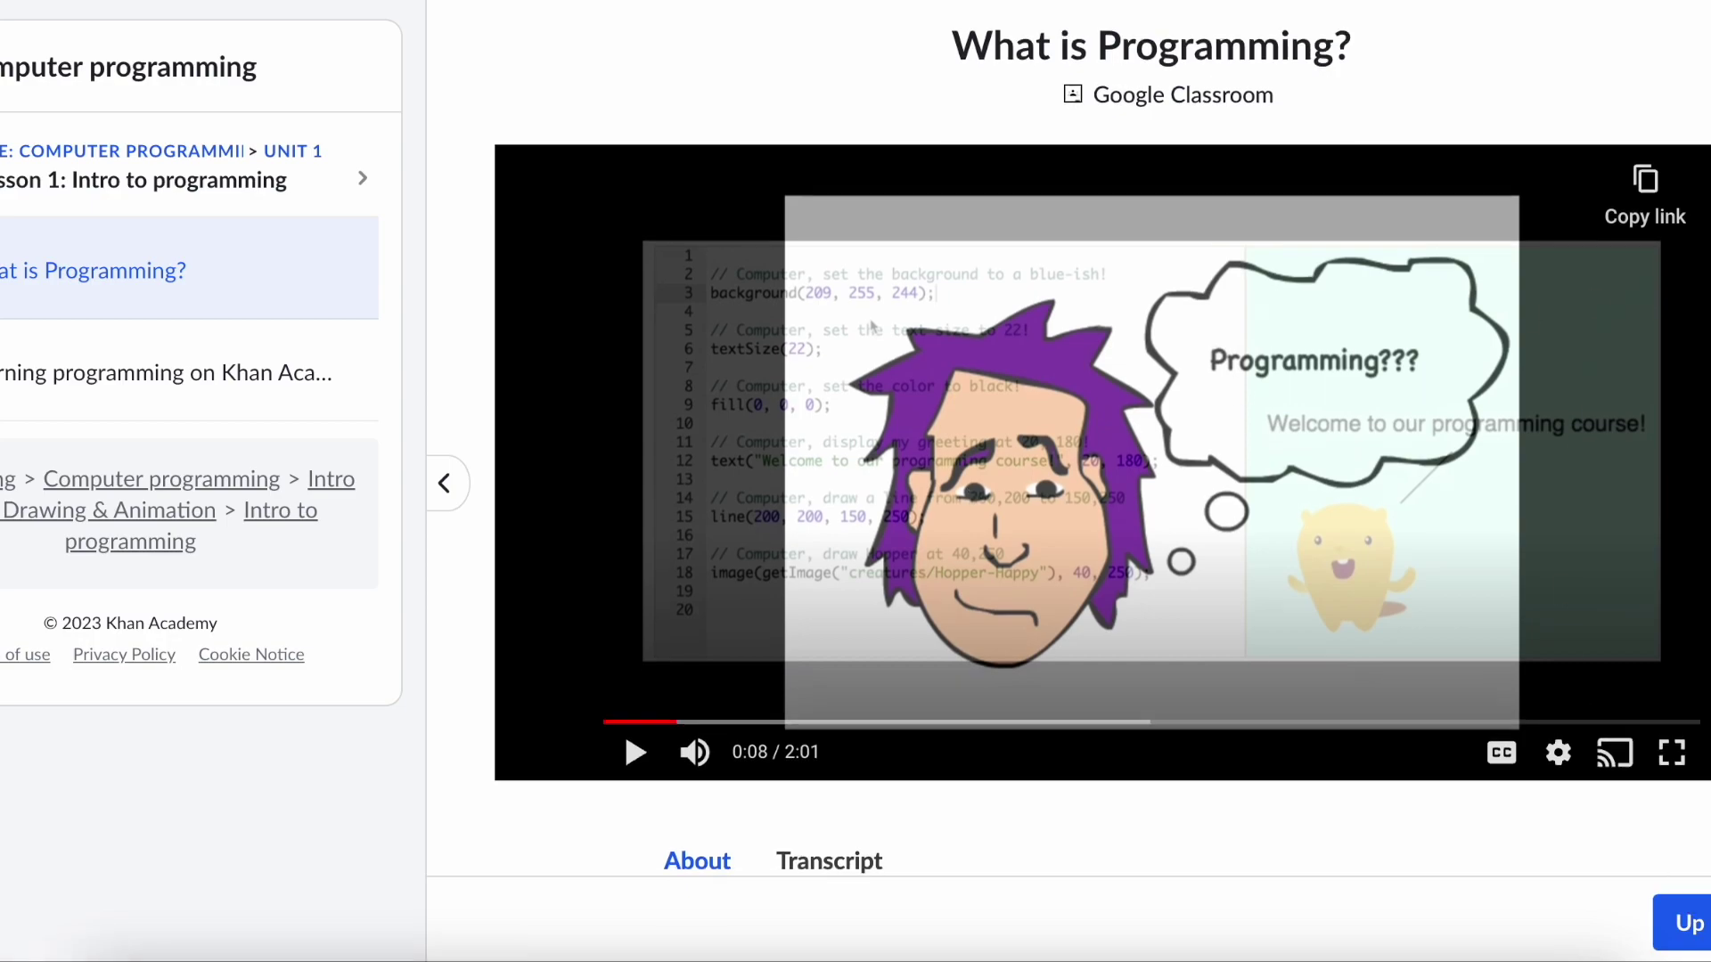
{"action": "scroll", "coordinate": [1102, 446], "scroll_direction": "down", "scroll_amount": 2}
- Show the video's transcript, then switch back to its About description
{"action": "scroll", "coordinate": [1102, 445], "scroll_direction": "up", "scroll_amount": 1}
{"action": "scroll", "coordinate": [872, 239], "scroll_direction": "up", "scroll_amount": 1}
{"action": "scroll", "coordinate": [1441, 515], "scroll_direction": "down", "scroll_amount": 4}
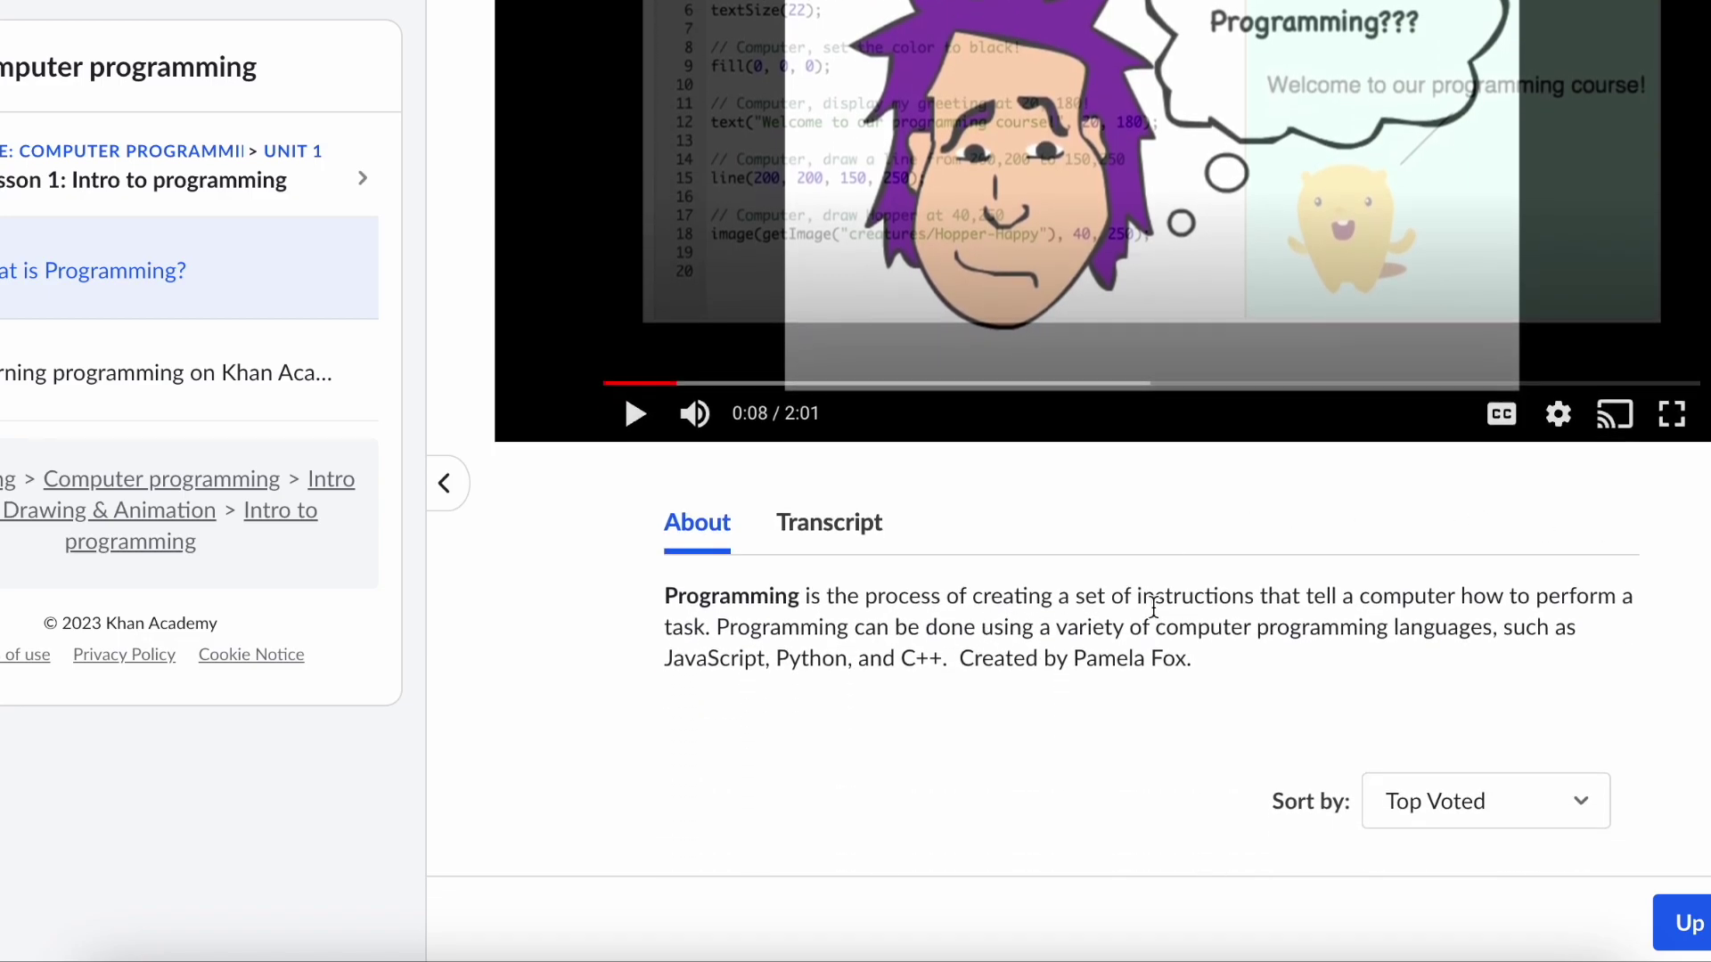
{"action": "scroll", "coordinate": [1149, 604], "scroll_direction": "up", "scroll_amount": 4}
{"action": "scroll", "coordinate": [1153, 609], "scroll_direction": "down", "scroll_amount": 2}
{"action": "left_click", "coordinate": [804, 673]}
{"action": "scroll", "coordinate": [907, 642], "scroll_direction": "down", "scroll_amount": 6}
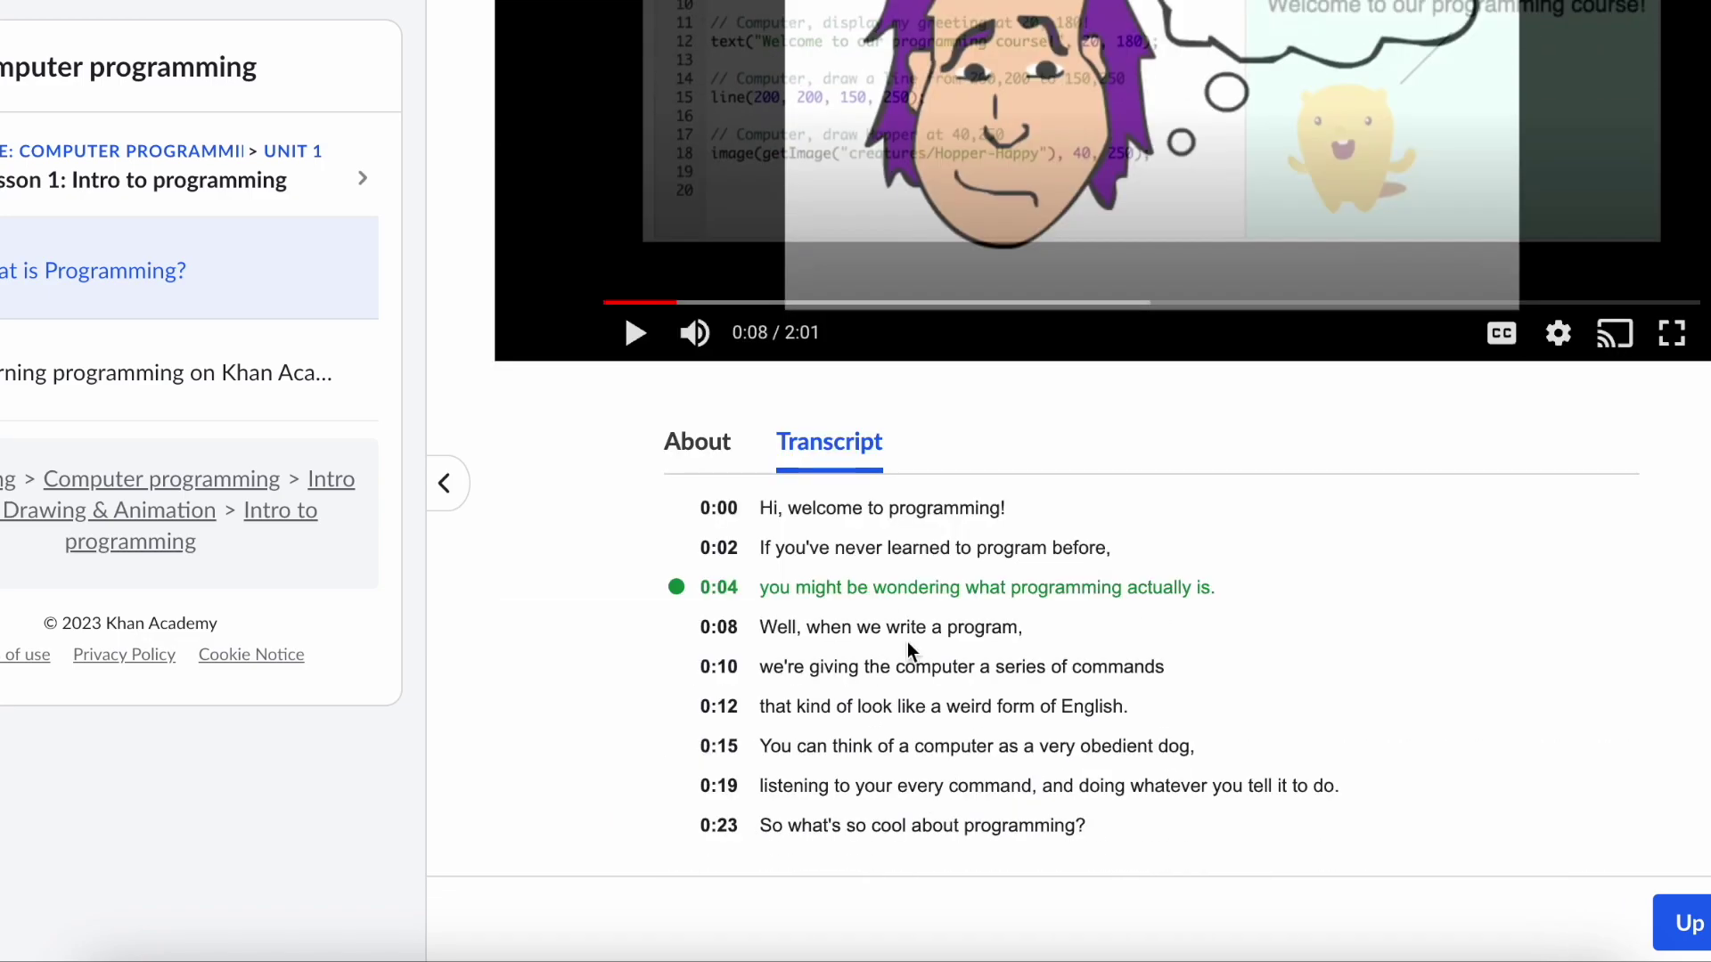
{"action": "left_click", "coordinate": [700, 445]}
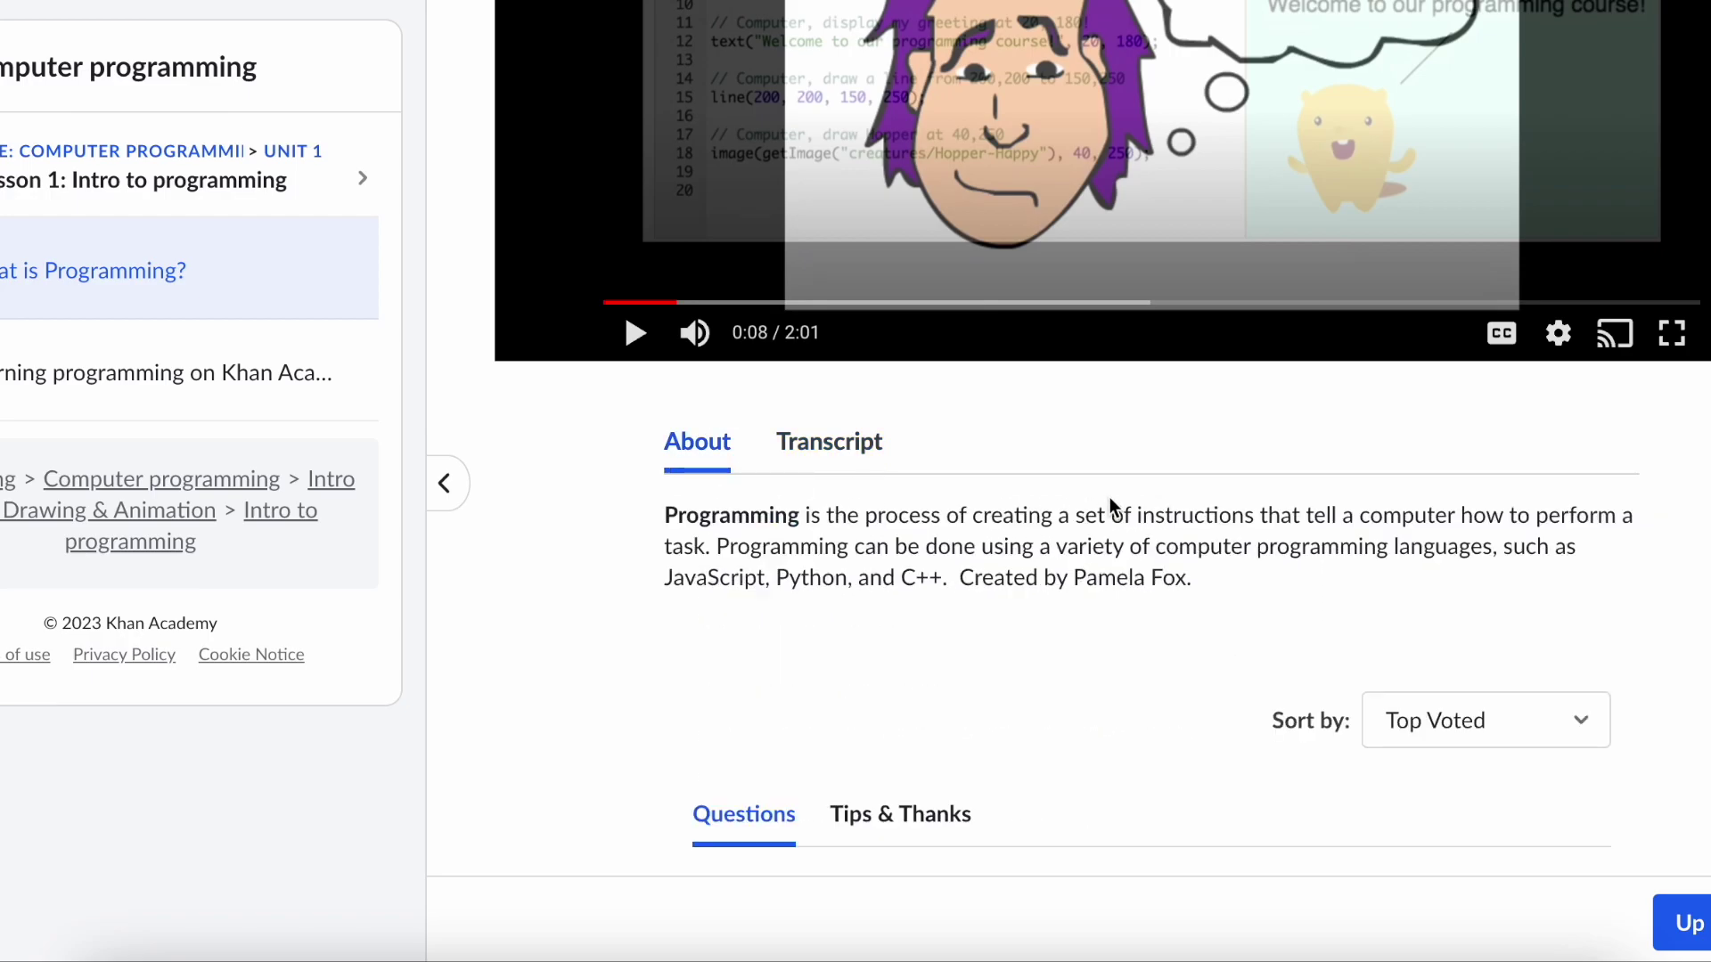
- Scroll through the lesson page and continue to the Learning programming on Khan Academy article
{"action": "scroll", "coordinate": [1045, 603], "scroll_direction": "down", "scroll_amount": 1}
{"action": "scroll", "coordinate": [1052, 615], "scroll_direction": "down", "scroll_amount": 2}
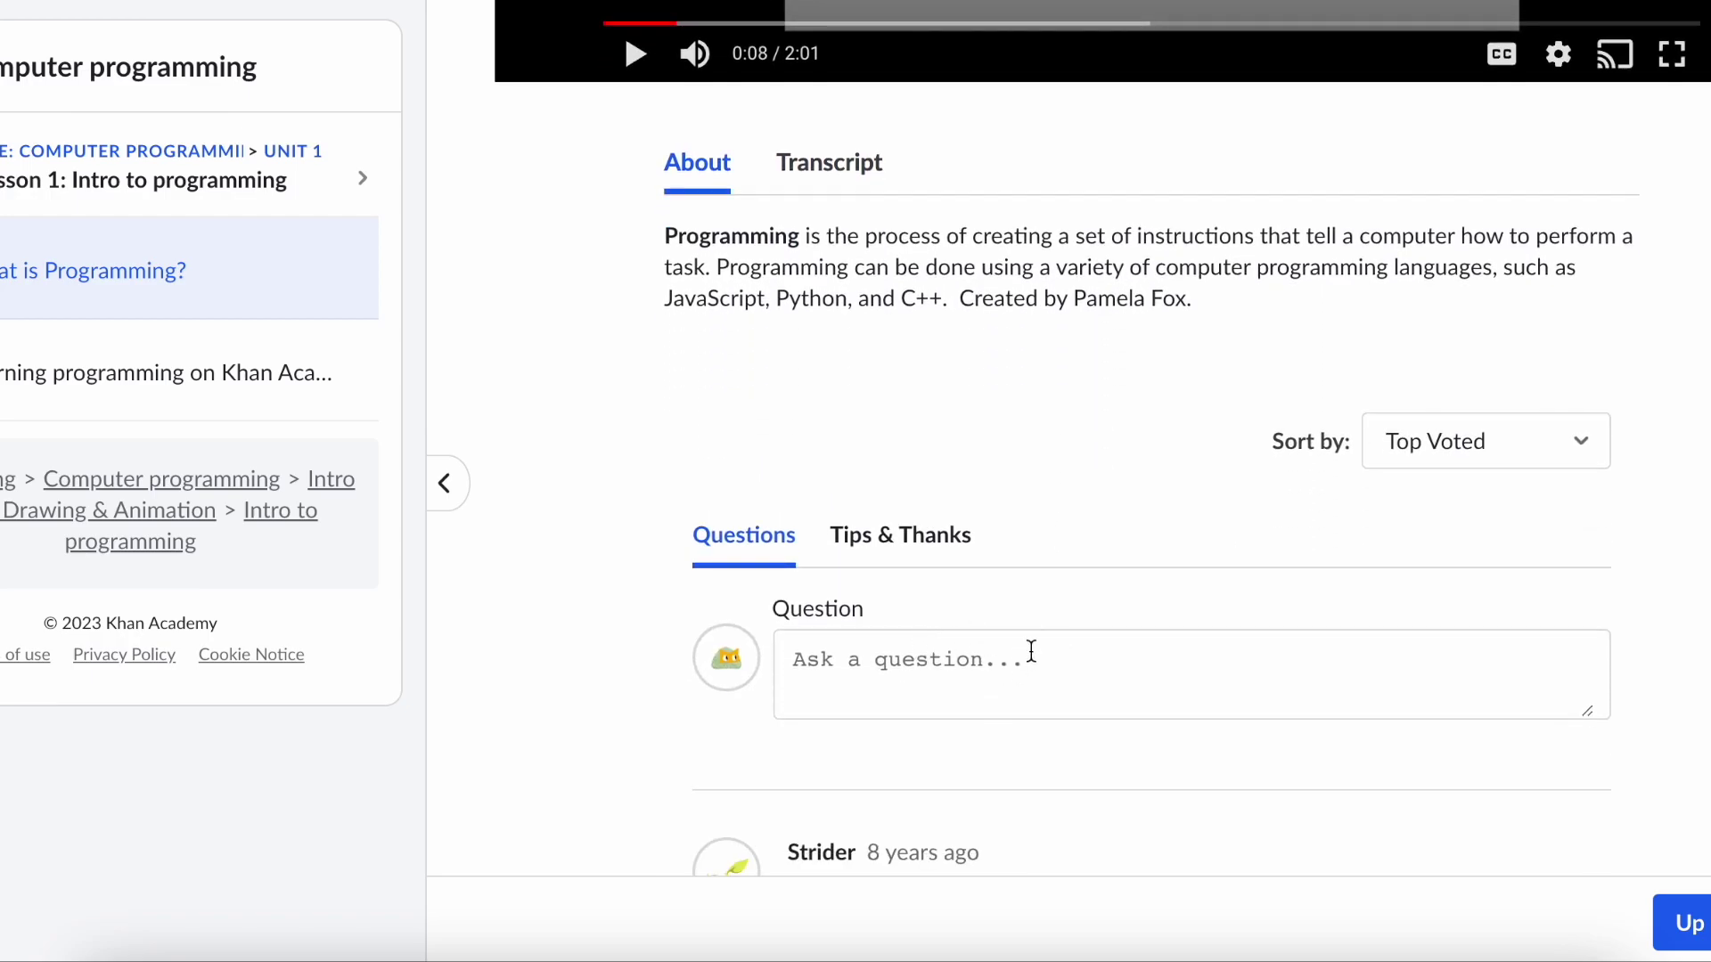
{"action": "scroll", "coordinate": [1246, 590], "scroll_direction": "down", "scroll_amount": 1}
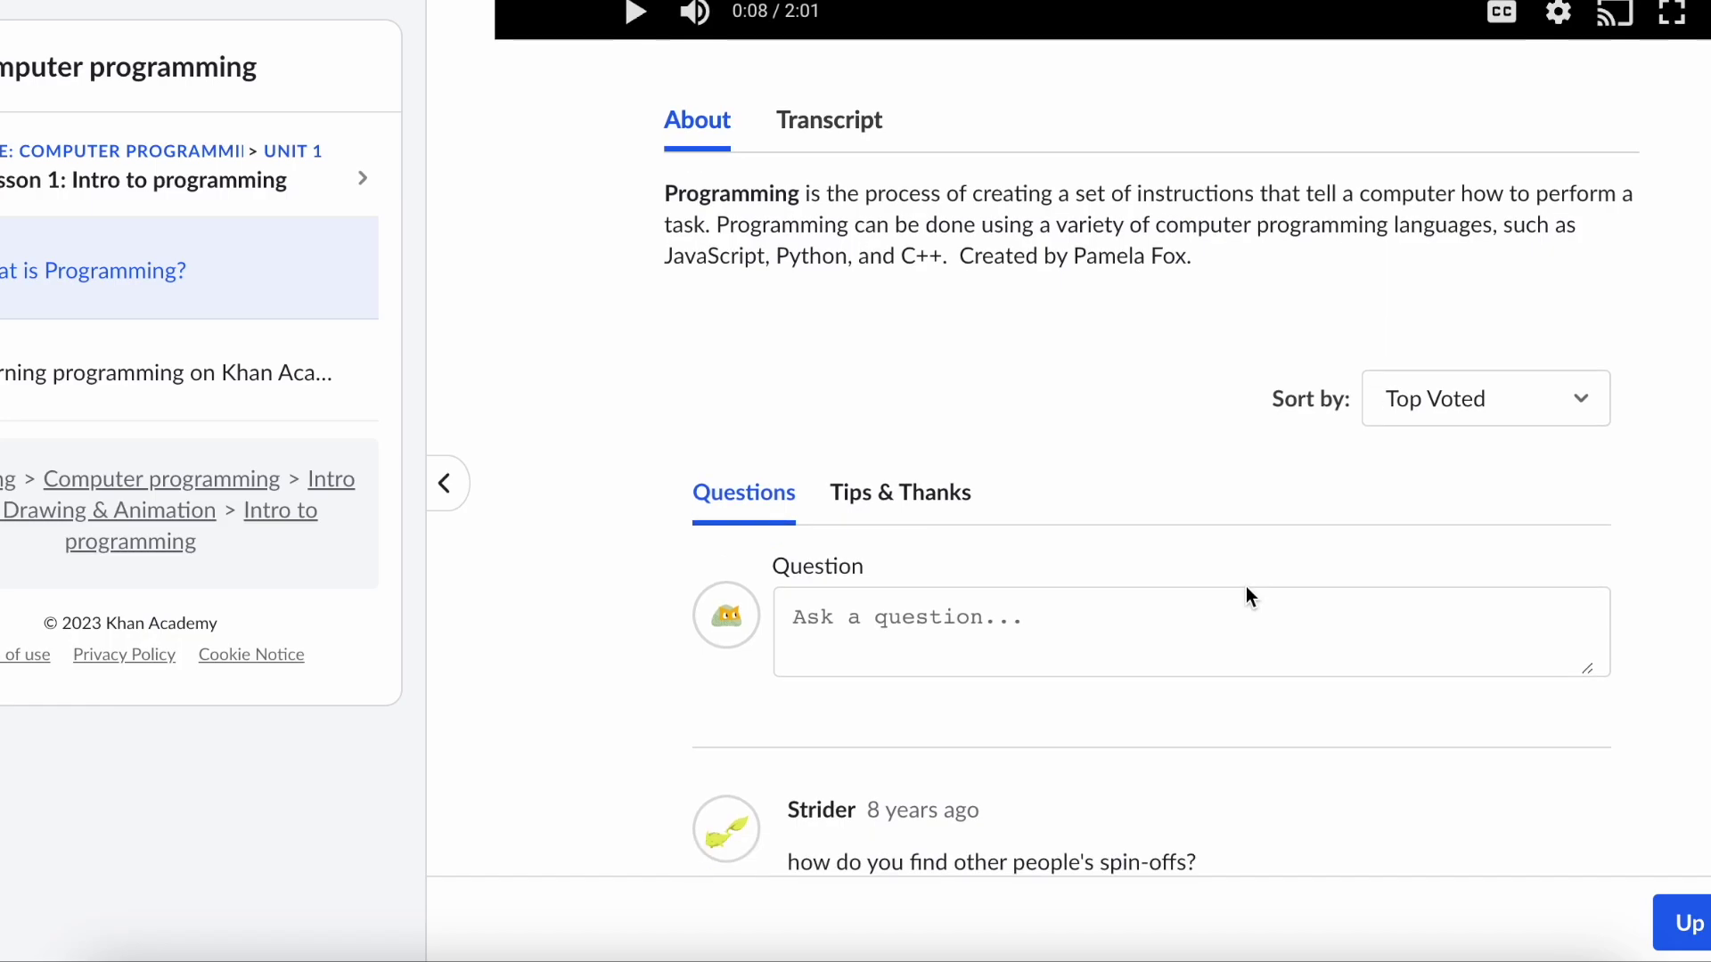
{"action": "scroll", "coordinate": [1310, 436], "scroll_direction": "up", "scroll_amount": 1}
{"action": "scroll", "coordinate": [1310, 434], "scroll_direction": "up", "scroll_amount": 8}
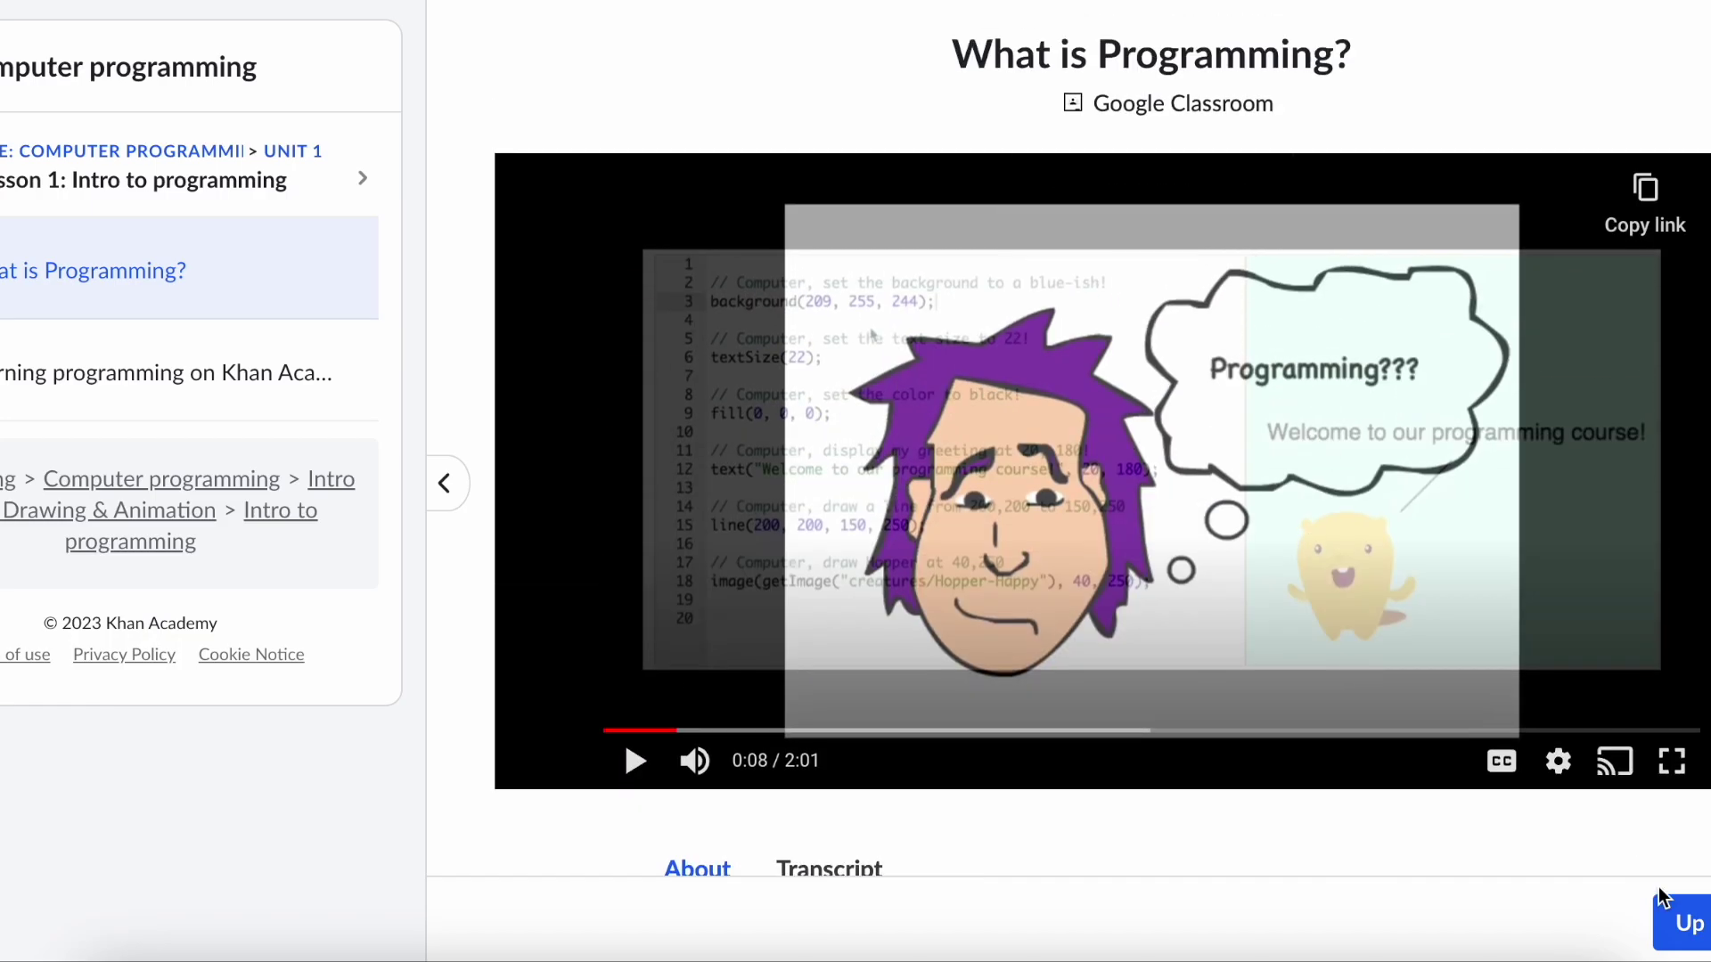
{"action": "left_click", "coordinate": [1663, 901]}
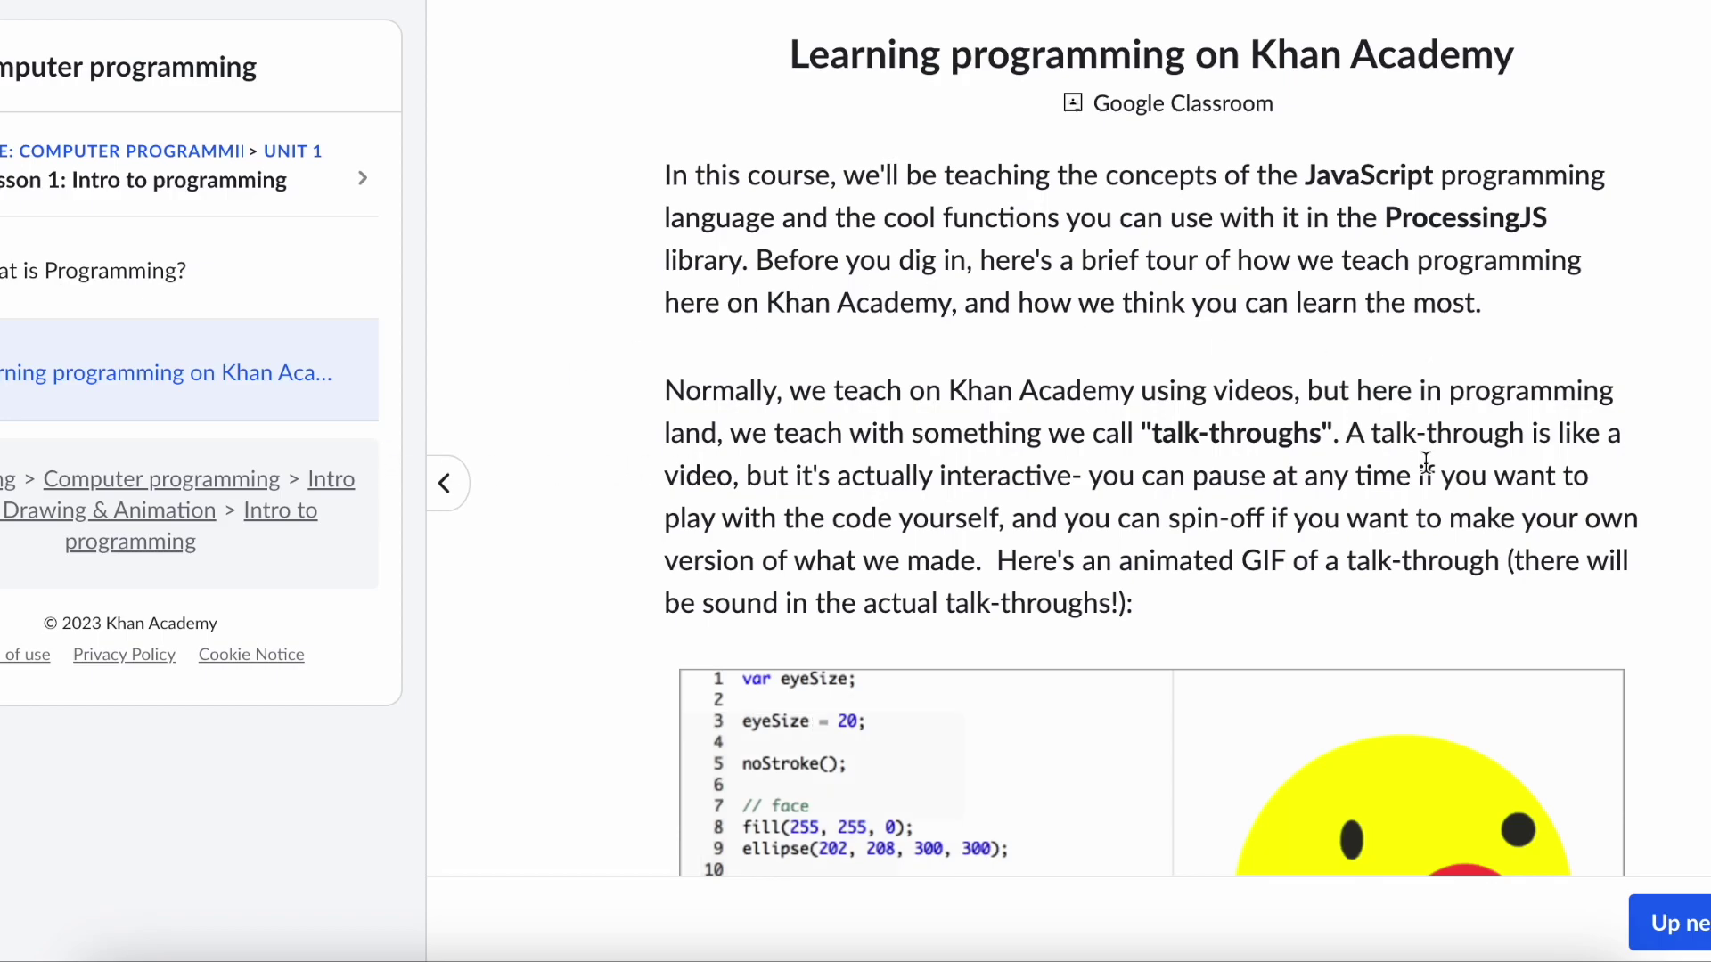
- Scroll the article to the Bucktooth Bunny challenge example, then continue to Making drawings with code
{"action": "scroll", "coordinate": [1425, 462], "scroll_direction": "down", "scroll_amount": 6}
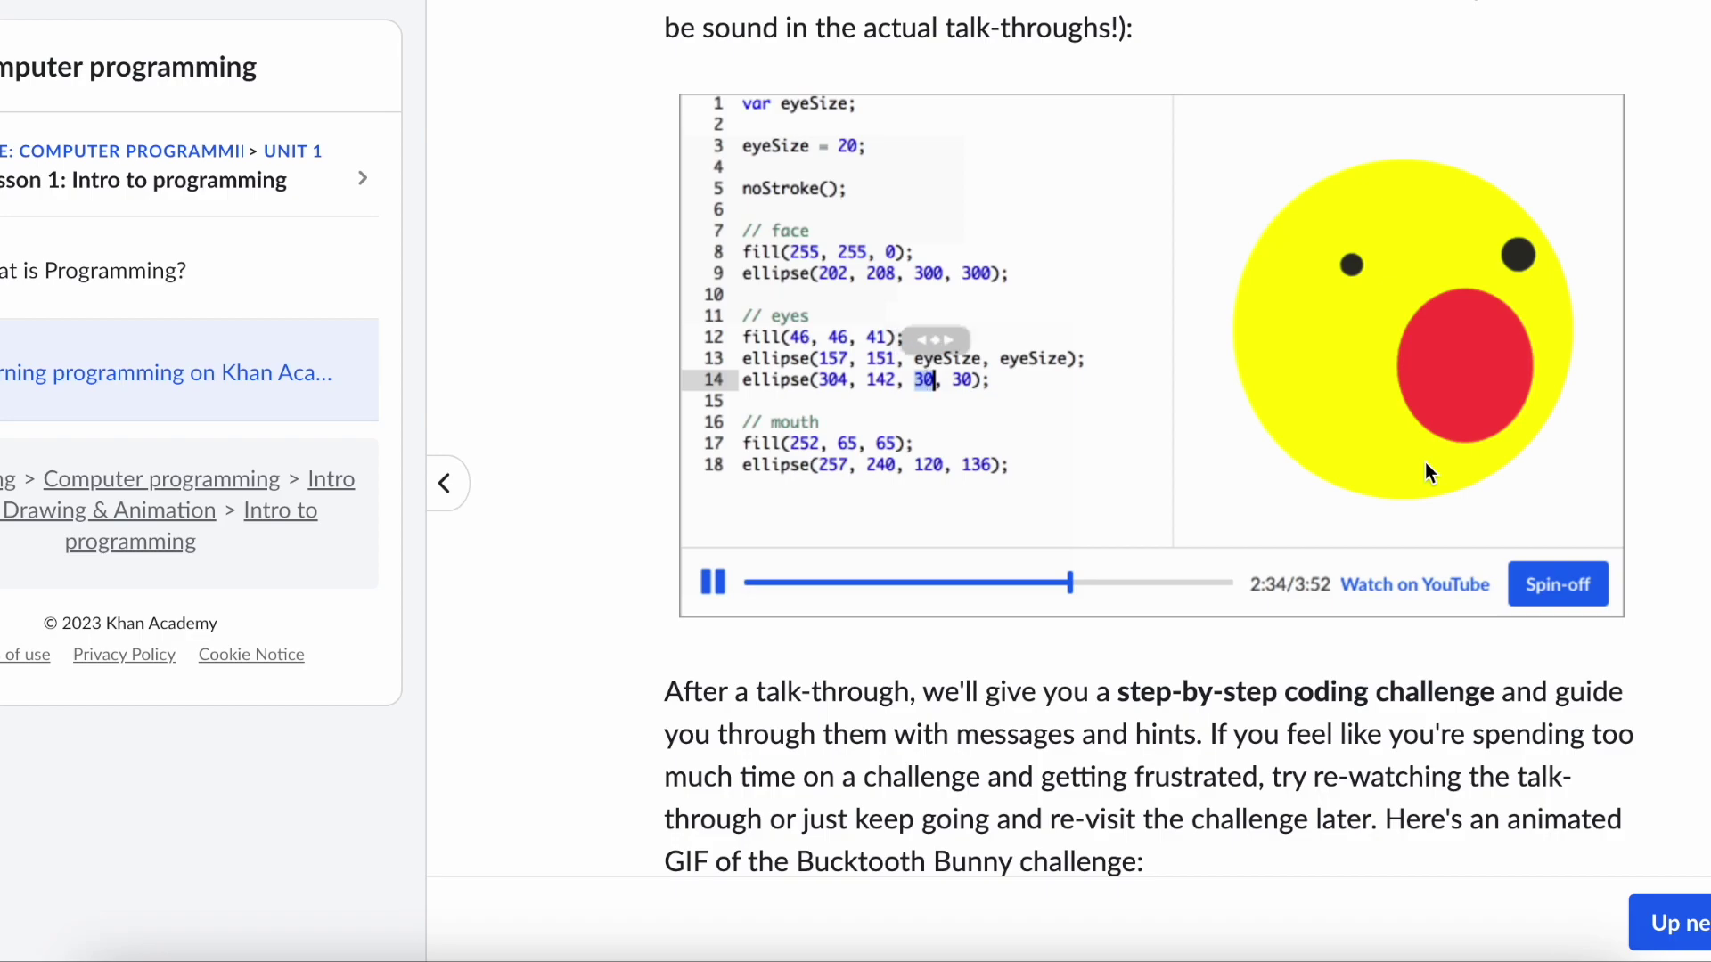
{"action": "scroll", "coordinate": [1424, 461], "scroll_direction": "down", "scroll_amount": 3}
{"action": "scroll", "coordinate": [1425, 462], "scroll_direction": "up", "scroll_amount": 3}
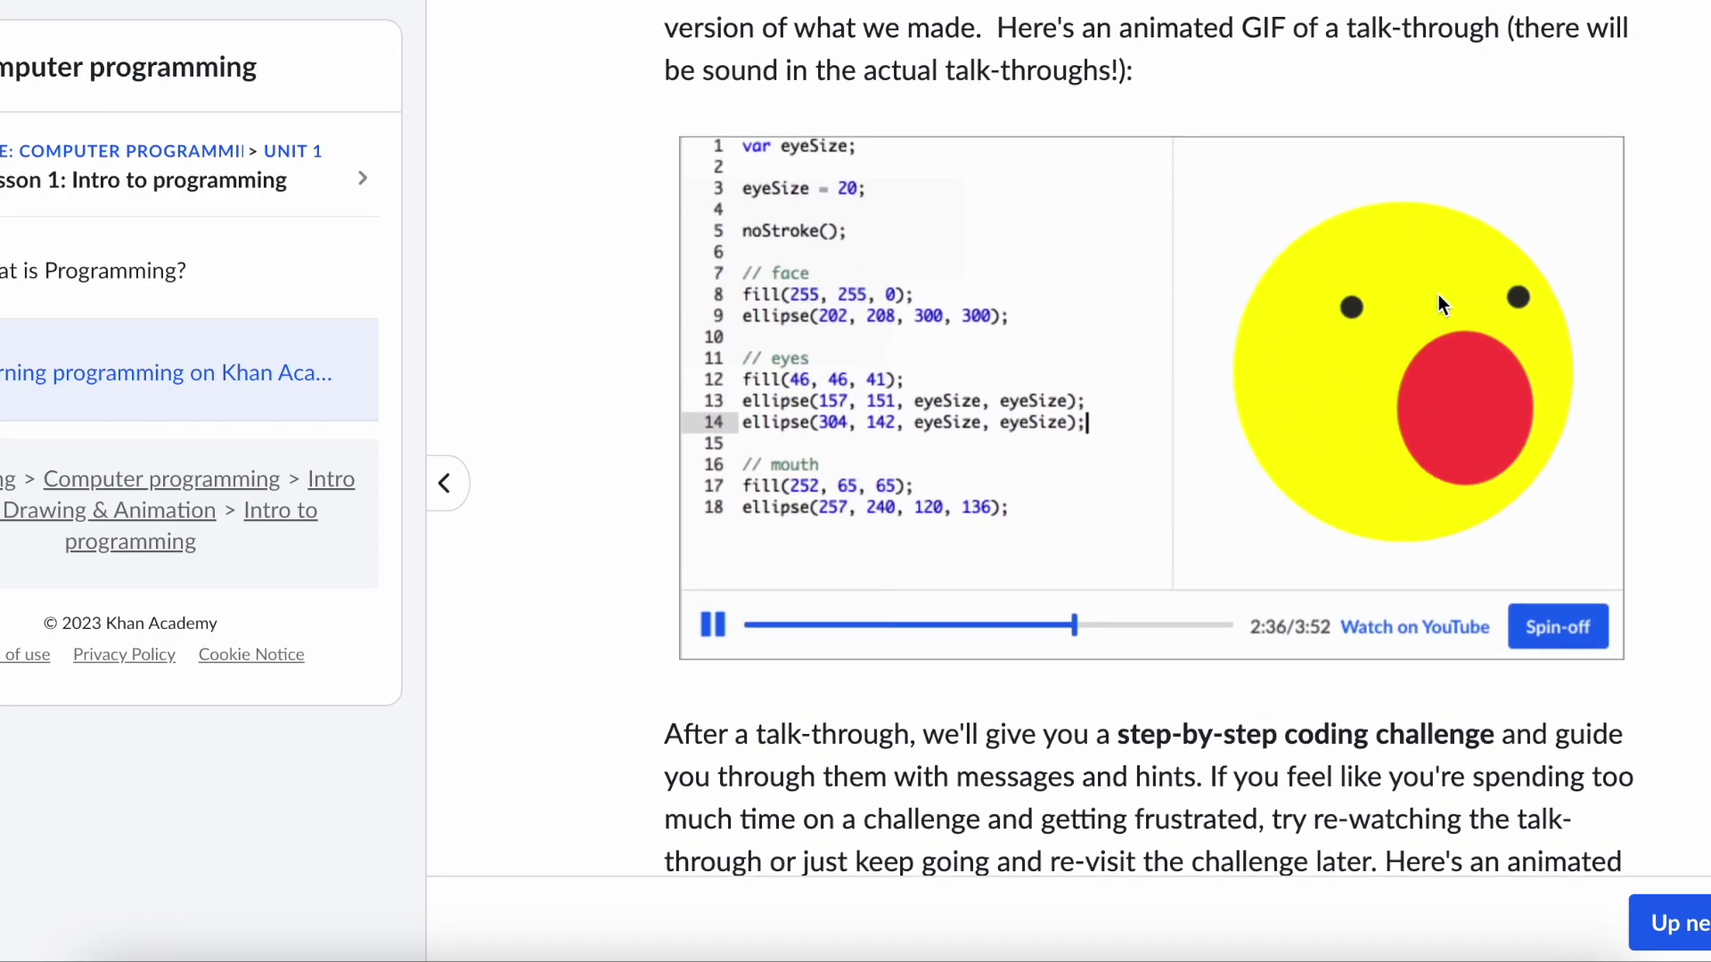
{"action": "scroll", "coordinate": [1556, 223], "scroll_direction": "up", "scroll_amount": 1}
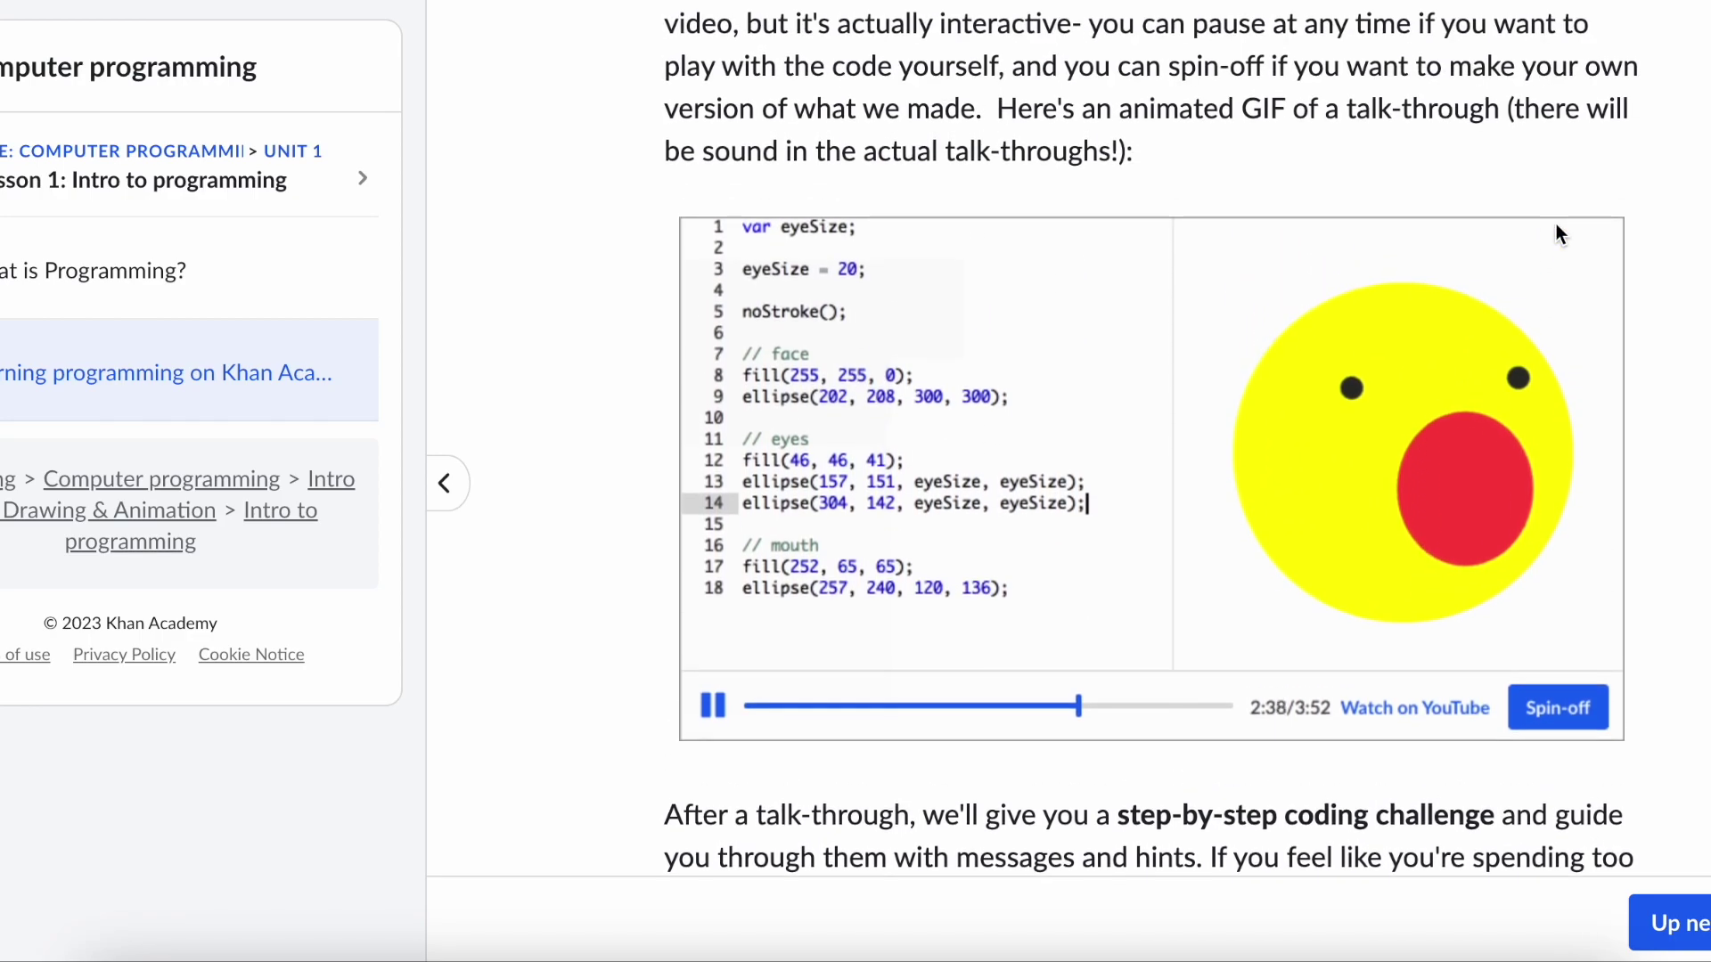
{"action": "scroll", "coordinate": [1556, 225], "scroll_direction": "down", "scroll_amount": 8}
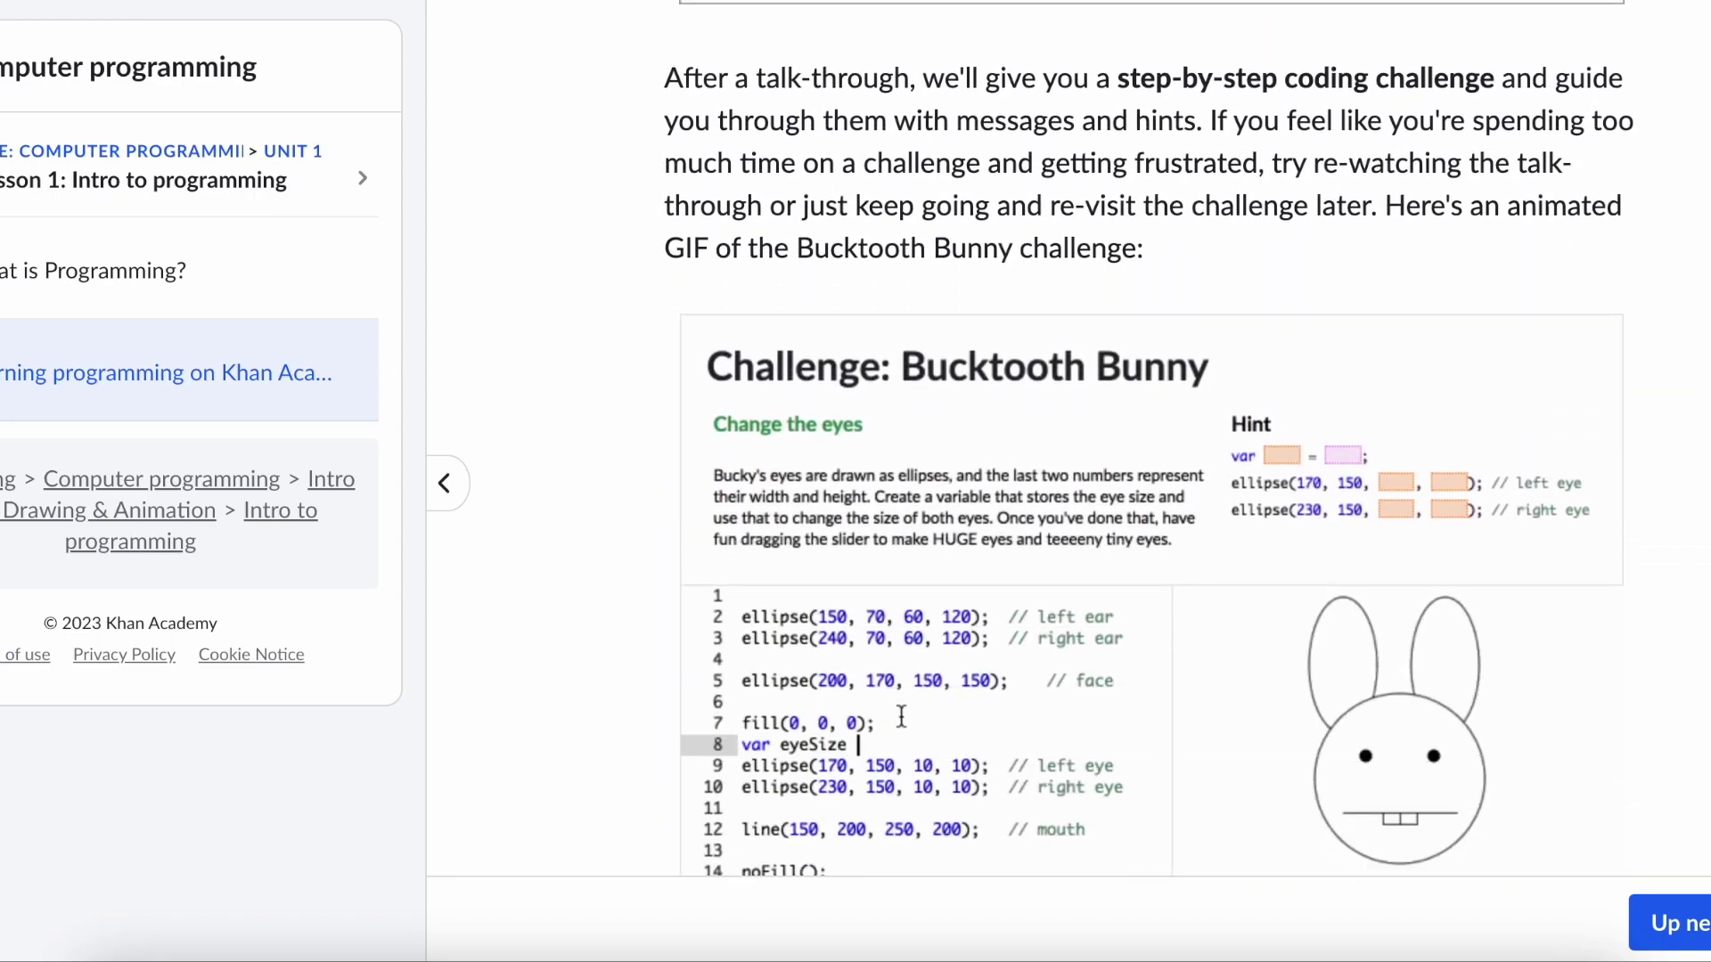
{"action": "left_click", "coordinate": [1669, 923]}
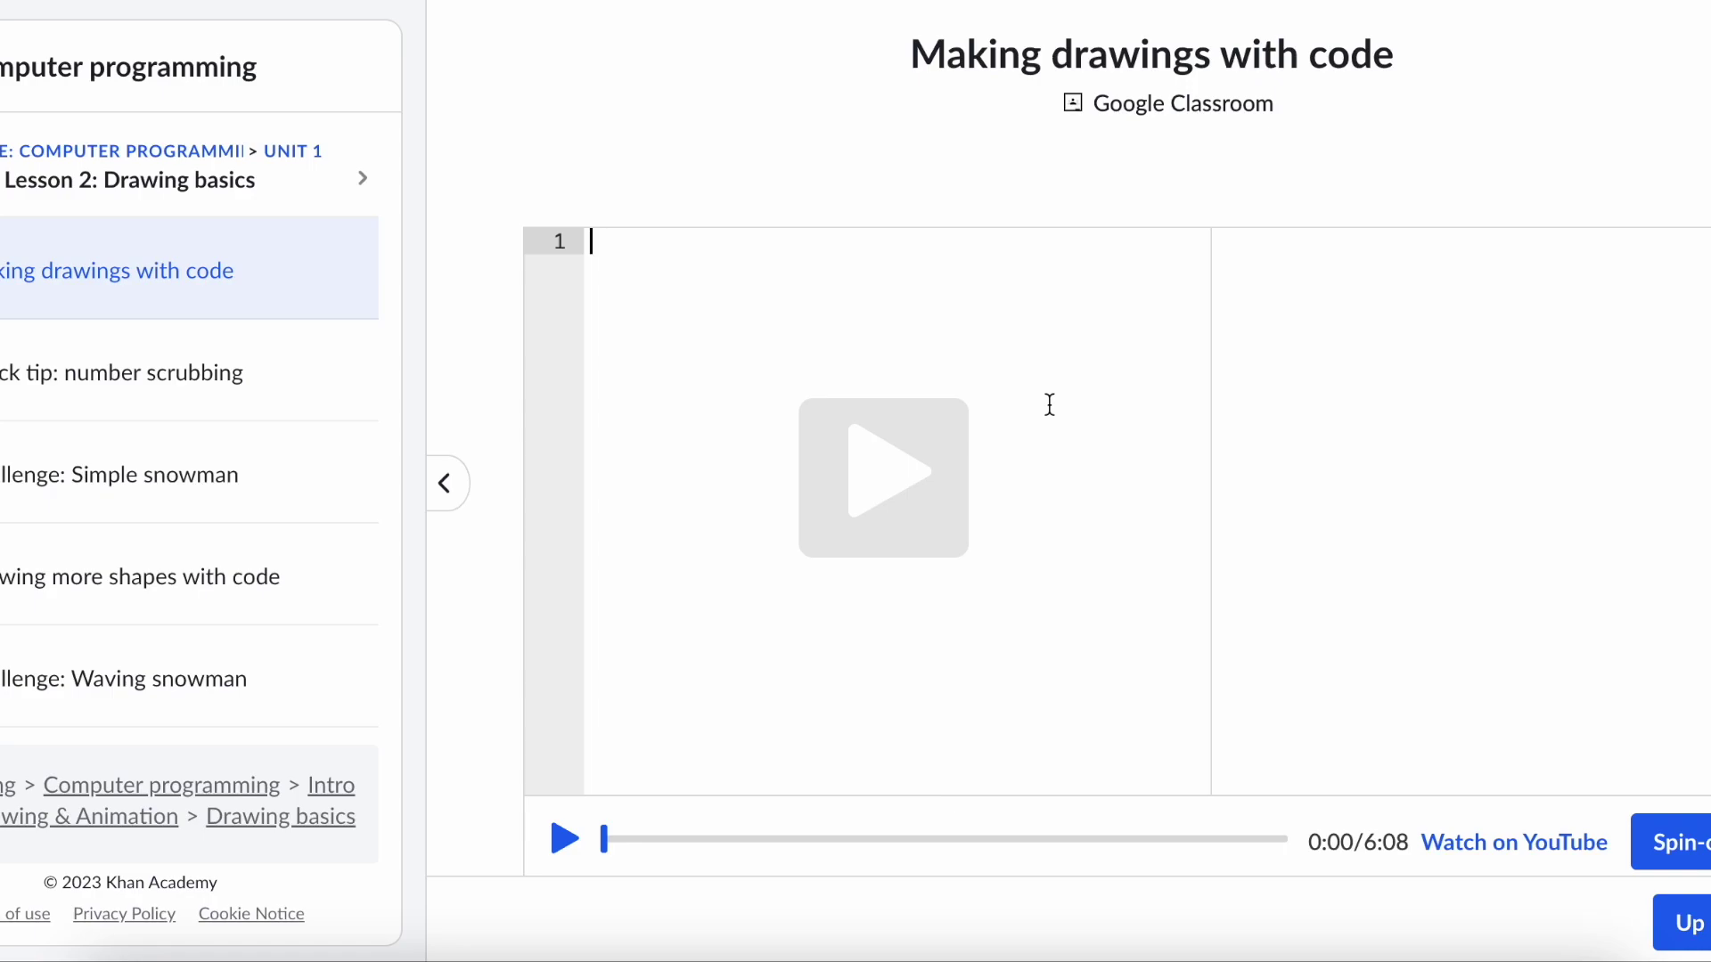
- Play the Making drawings with code talk-through, pause at 0:17, then jump to 0:49 and 5:39
{"action": "left_click", "coordinate": [916, 492]}
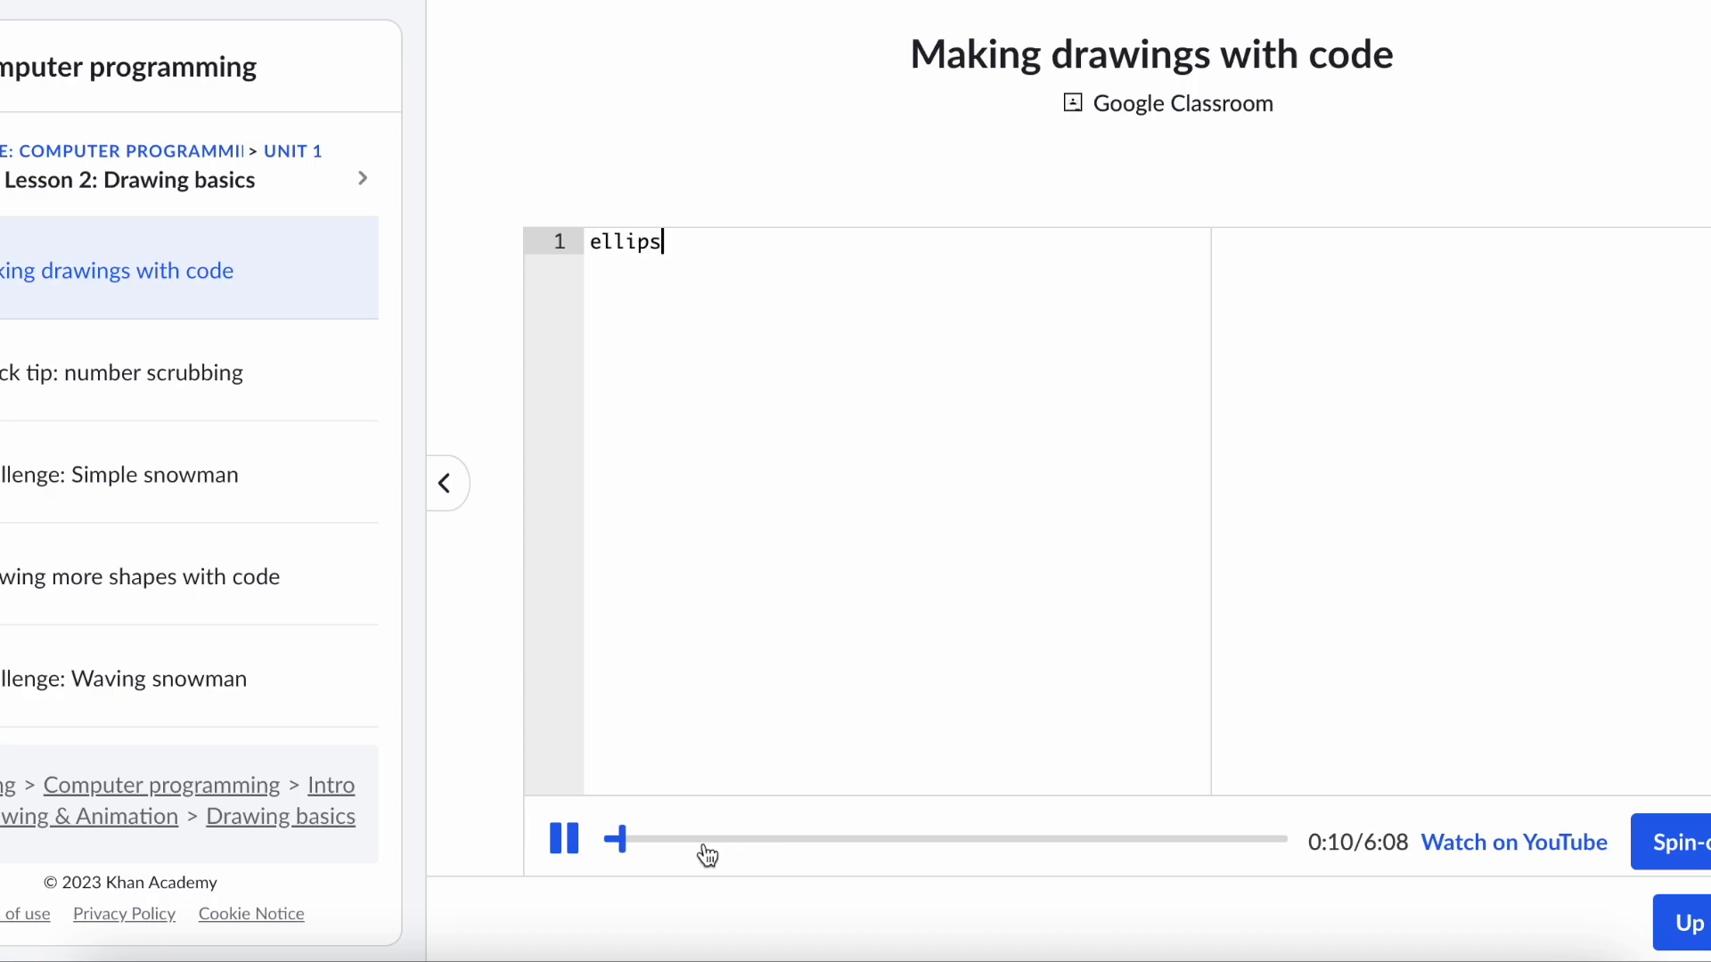
{"action": "left_click", "coordinate": [567, 844]}
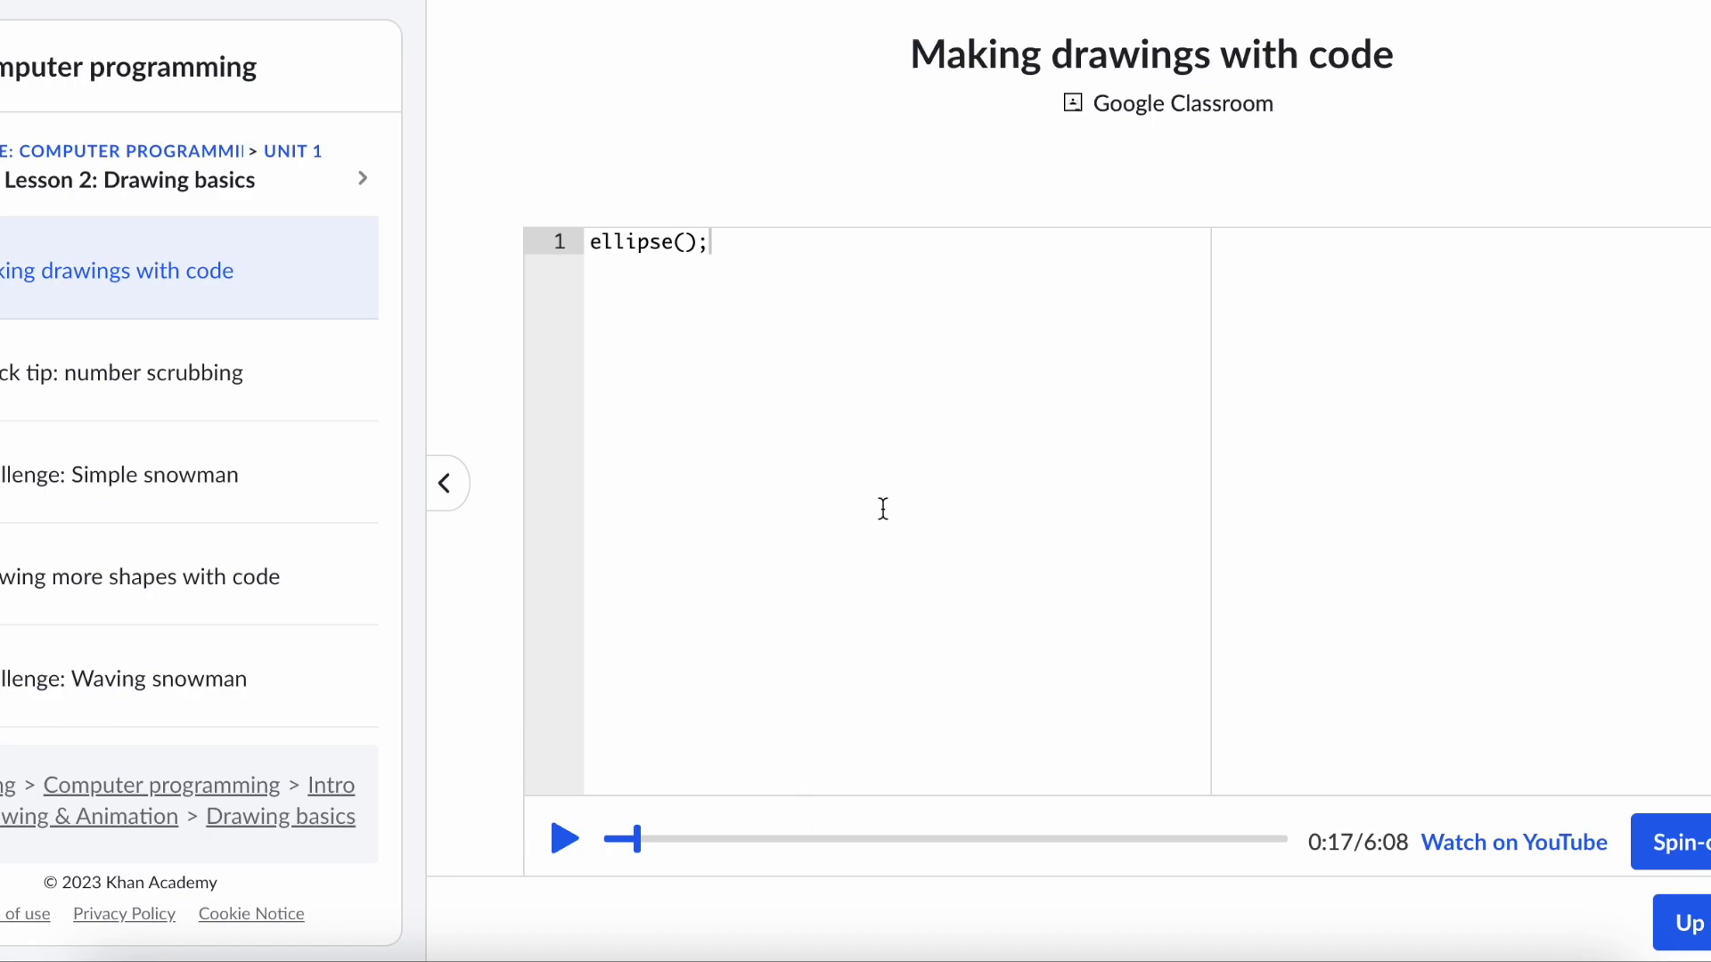
{"action": "left_click", "coordinate": [711, 242]}
{"action": "left_click", "coordinate": [698, 842]}
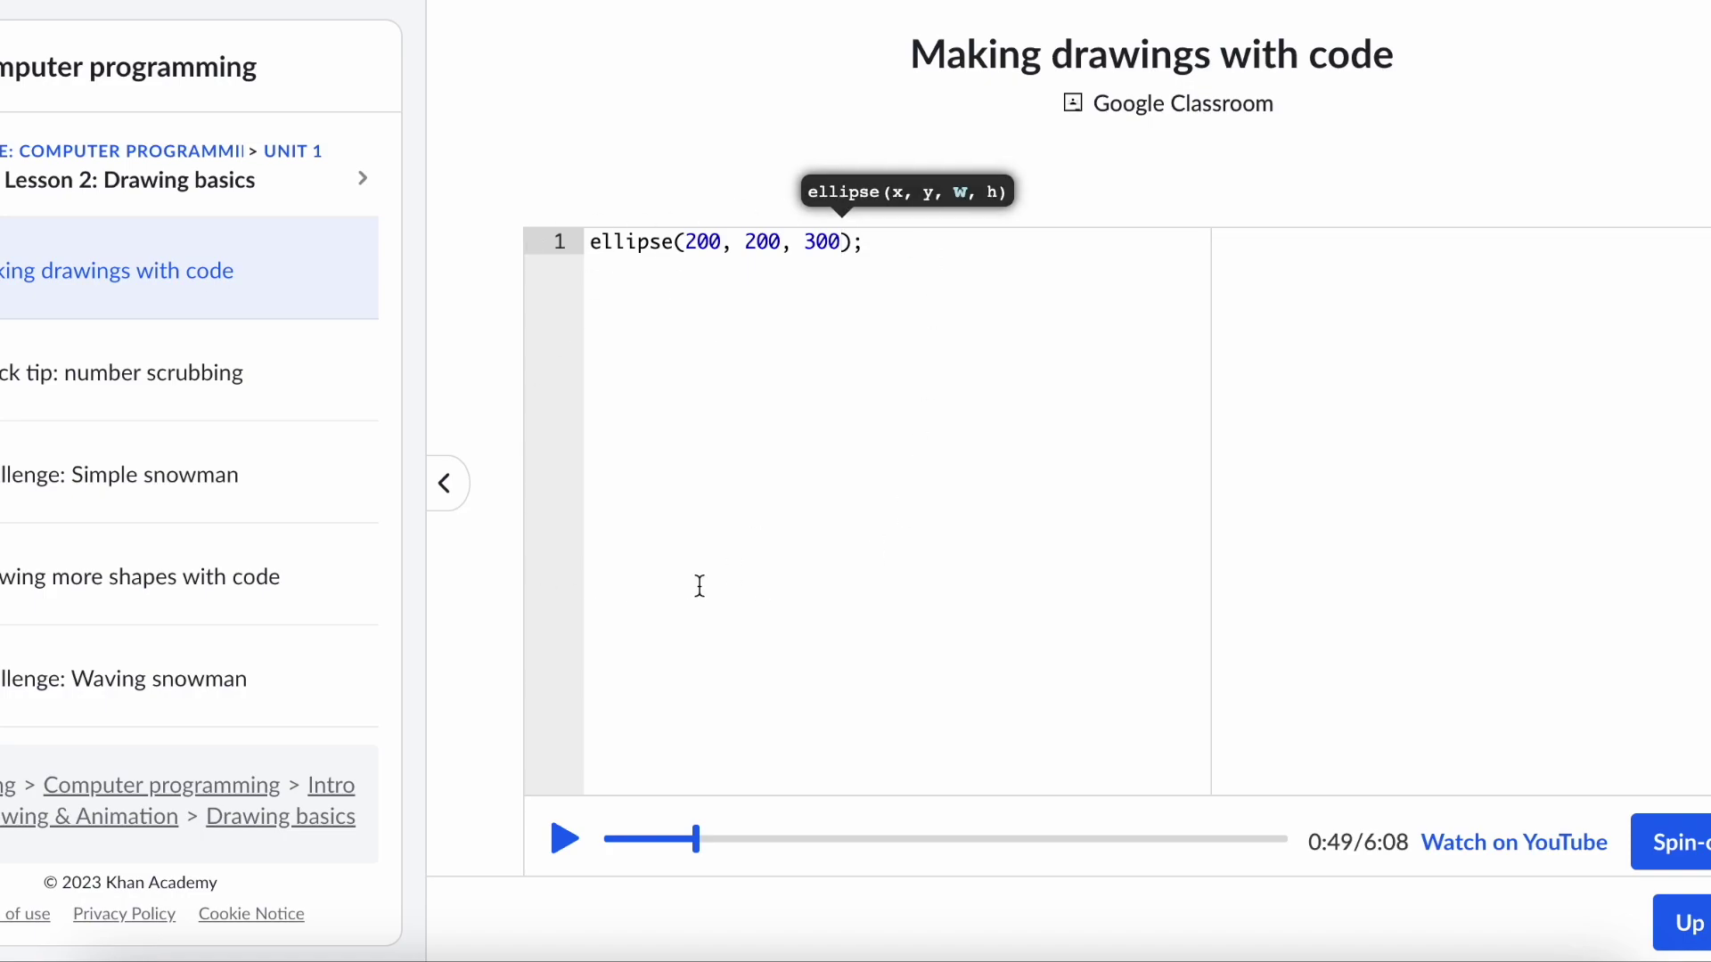
{"action": "scroll", "coordinate": [851, 463], "scroll_direction": "down", "scroll_amount": 1}
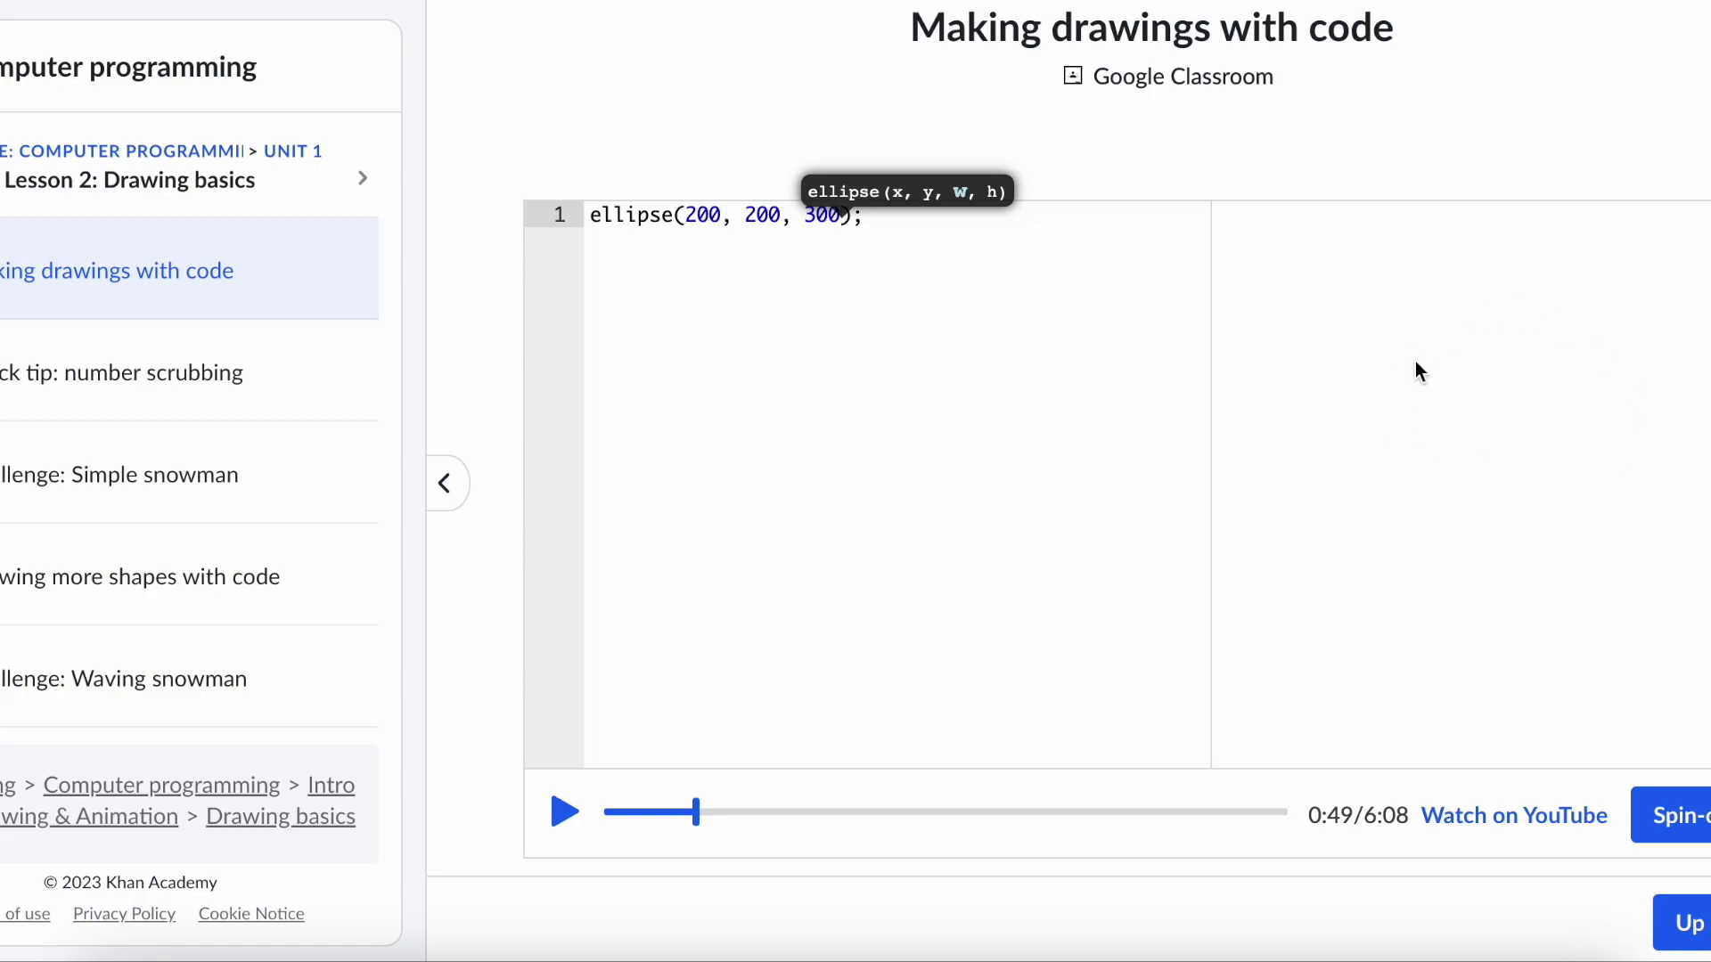
{"action": "left_click", "coordinate": [1233, 812]}
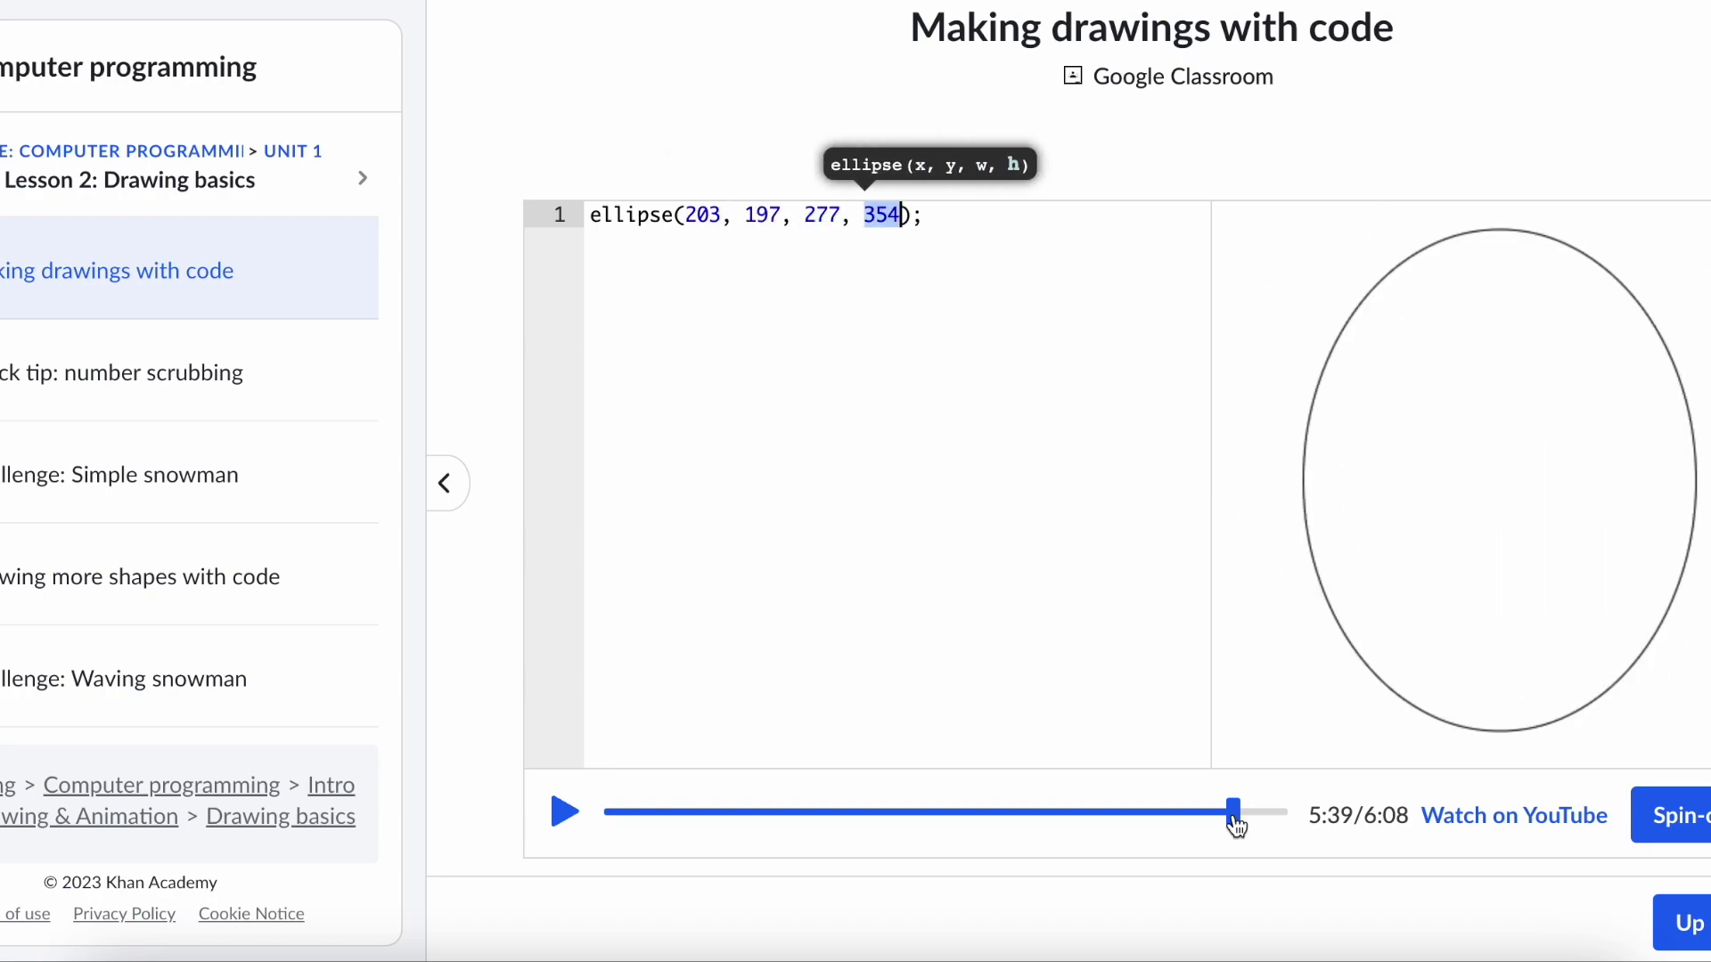
- Advance the talk-through to 5:59 and change both eyes' size from 30,30 to 50,50
{"action": "left_click", "coordinate": [1258, 812]}
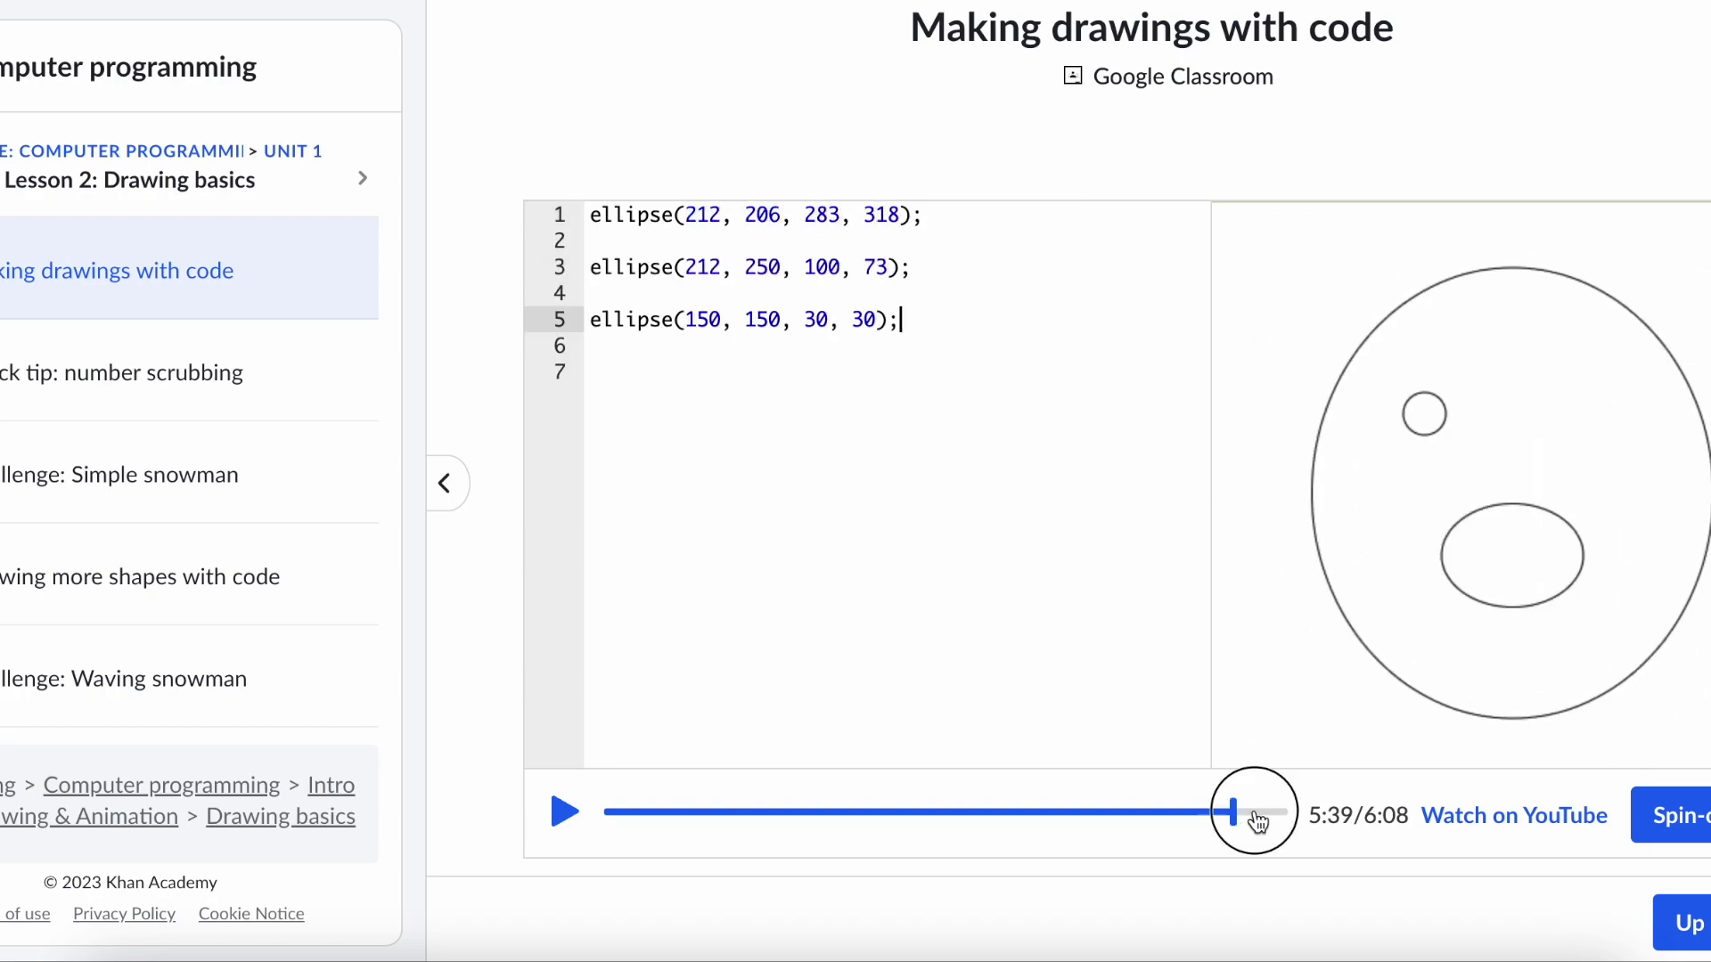
{"action": "left_click", "coordinate": [1272, 812]}
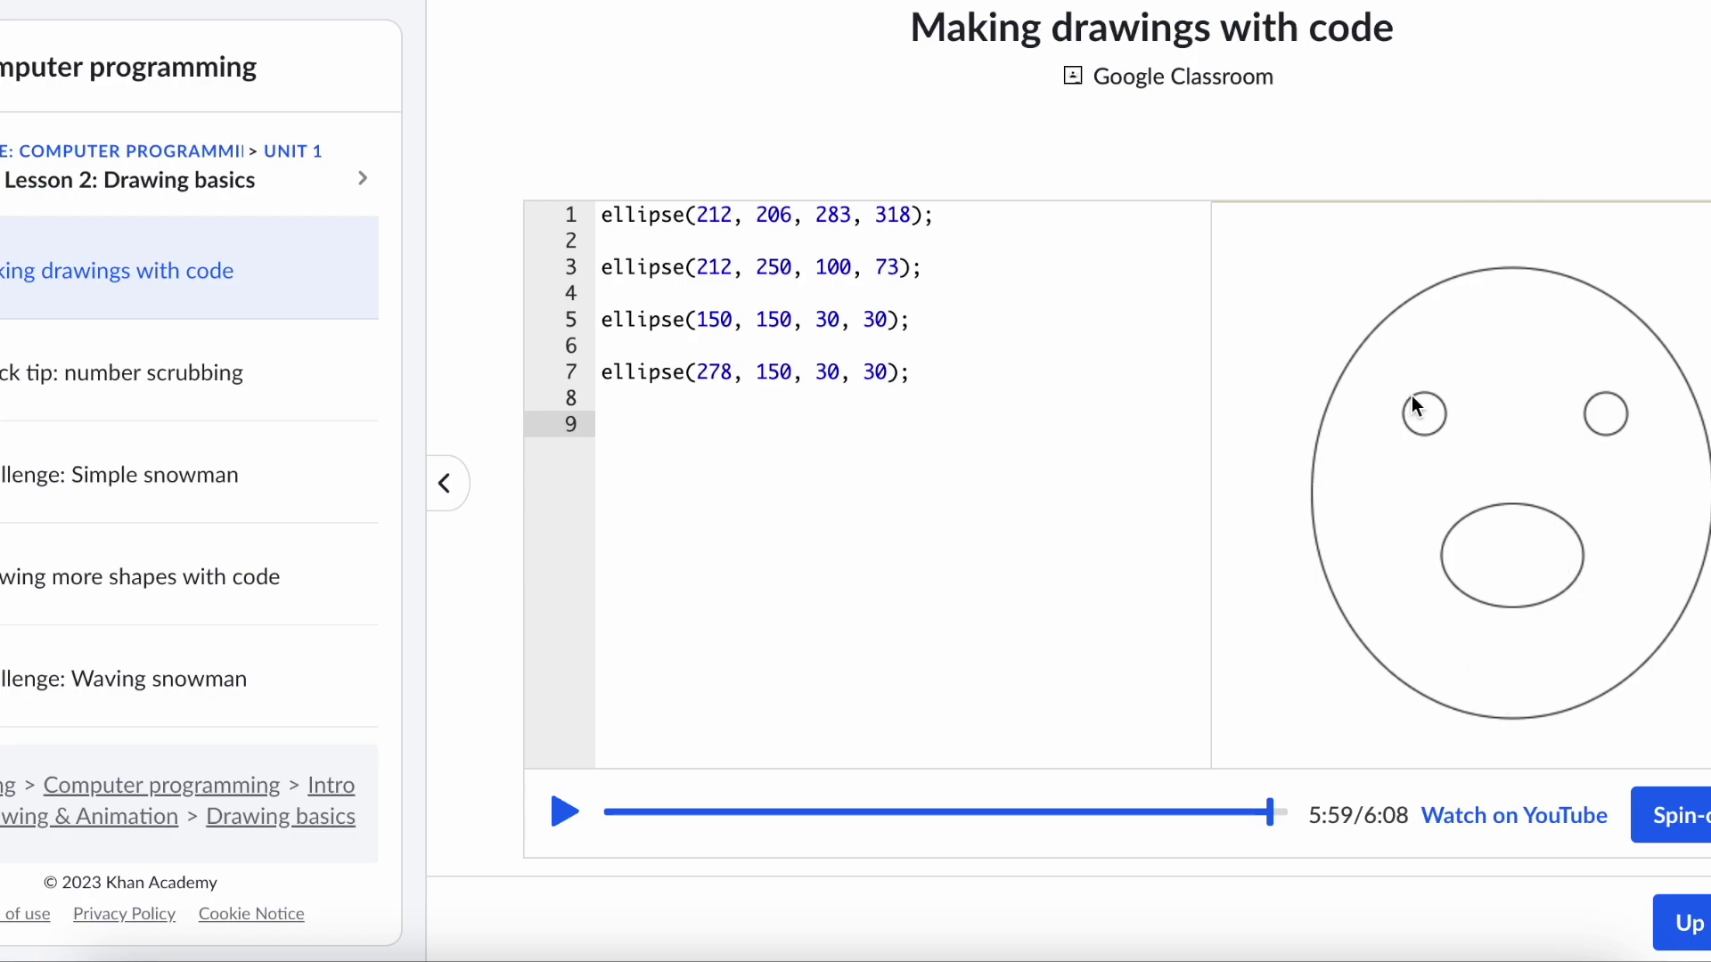
{"action": "left_click", "coordinate": [867, 371]}
{"action": "left_click", "coordinate": [877, 372]}
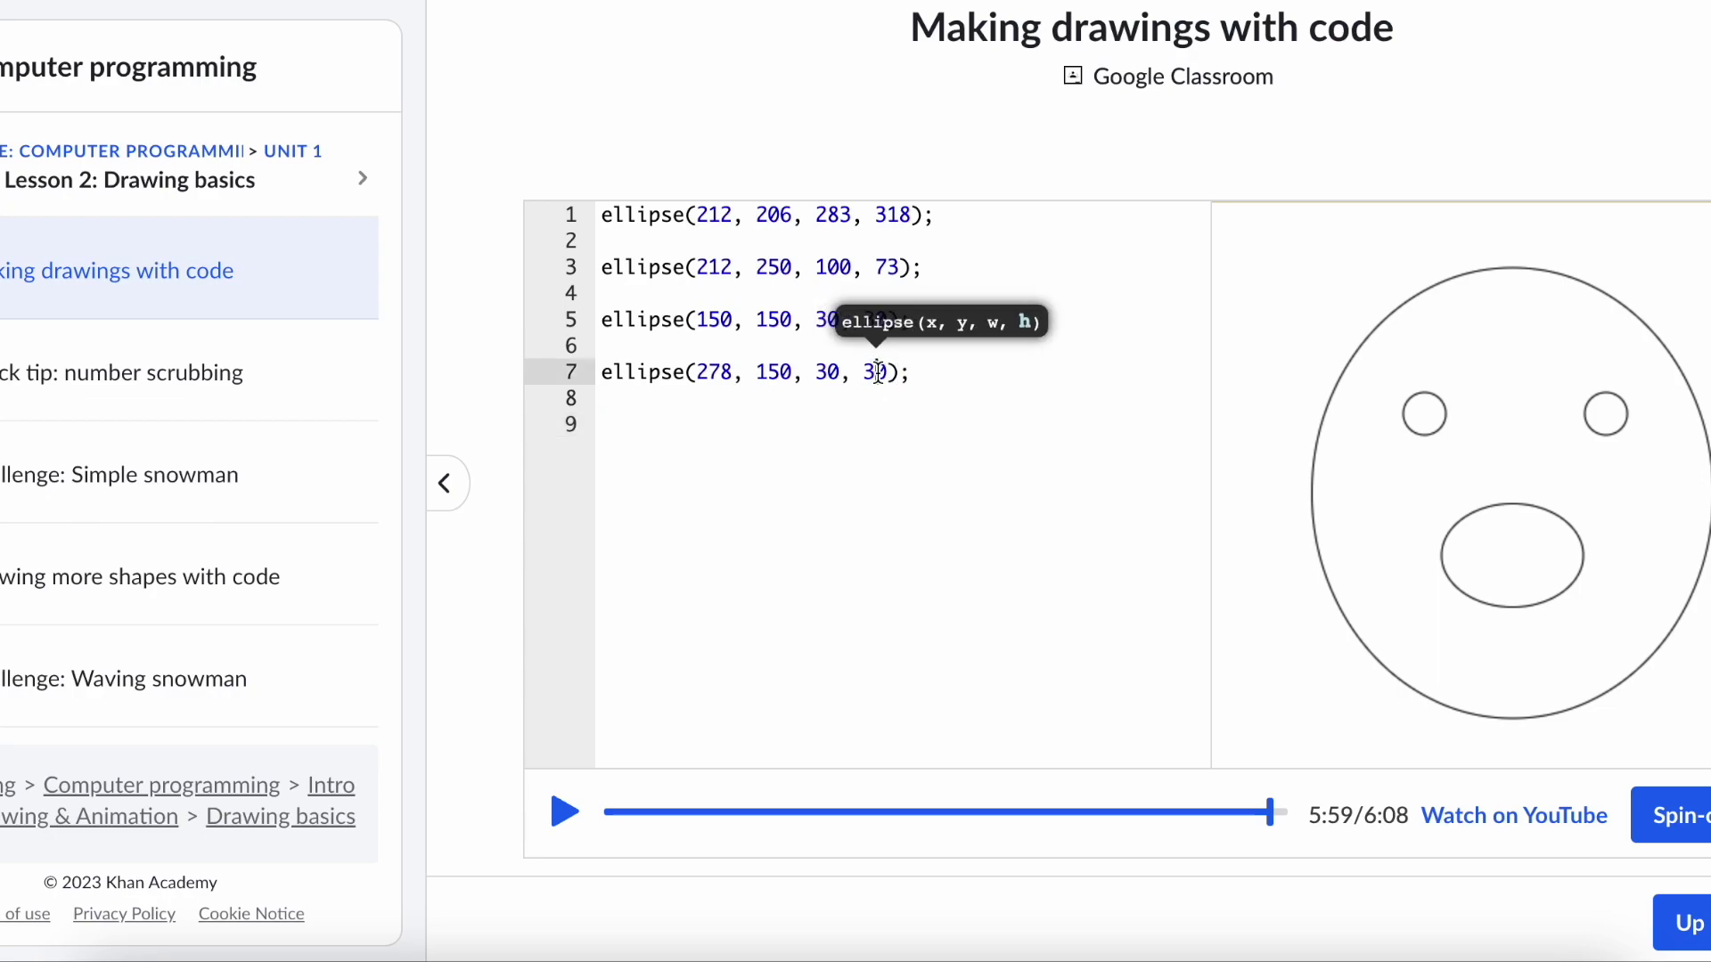
{"action": "key", "text": "shift+Left"}
{"action": "type", "text": "5"}
{"action": "key", "text": "Left"}
{"action": "key", "text": "Left"}
{"action": "key", "text": "Left"}
{"action": "key", "text": "Left"}
{"action": "key", "text": "Left"}
{"action": "key", "text": "shift+Left"}
{"action": "type", "text": "5"}
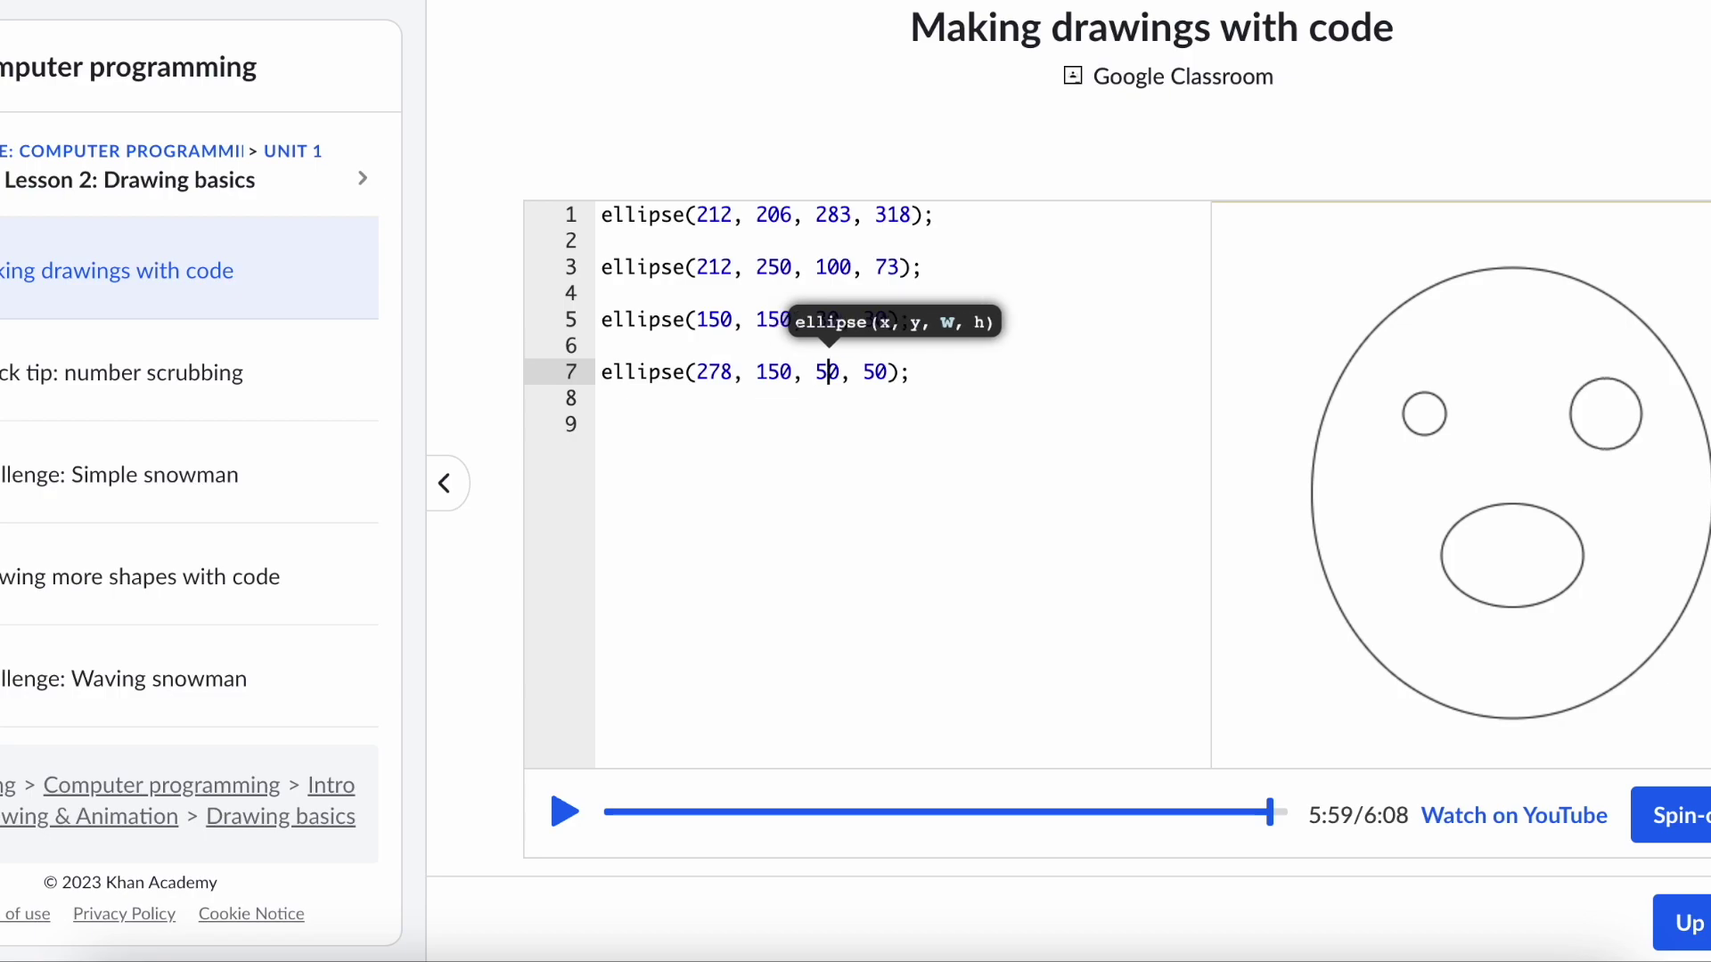
{"action": "key", "text": "Up"}
{"action": "key", "text": "Up"}
{"action": "key", "text": "shift+Left"}
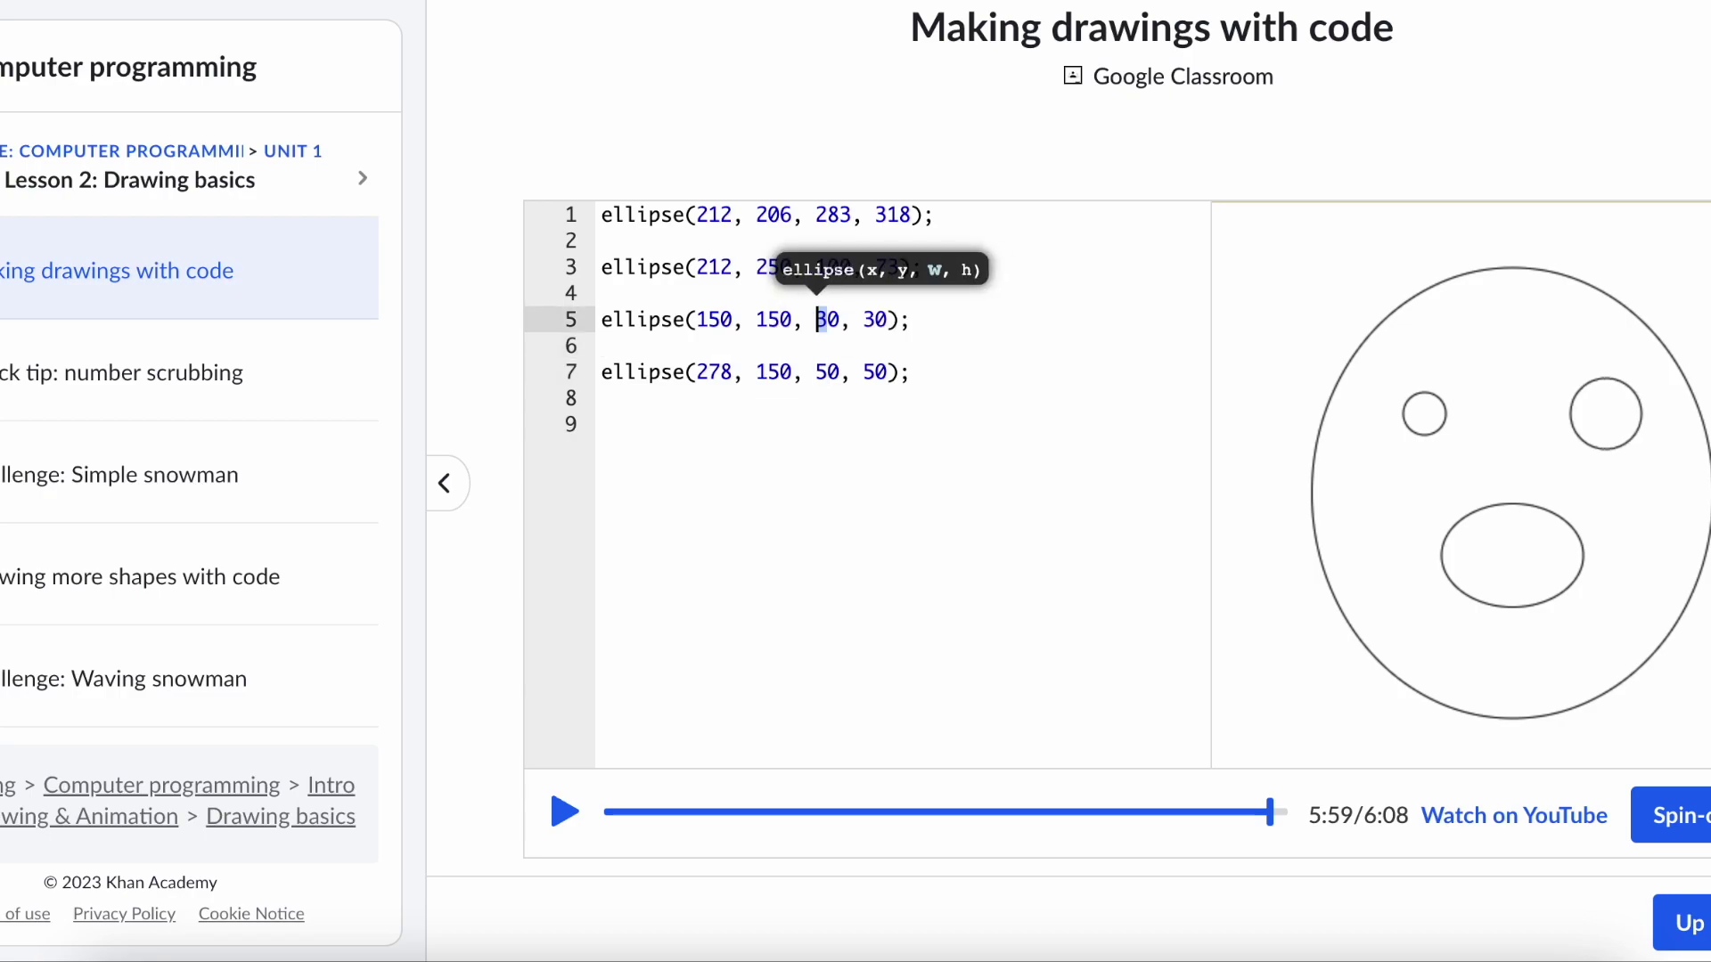
{"action": "type", "text": "5"}
{"action": "key", "text": "Right"}
{"action": "key", "text": "Right"}
{"action": "key", "text": "Right"}
{"action": "key", "text": "Right"}
{"action": "key", "text": "shift+Left"}
{"action": "type", "text": "5"}
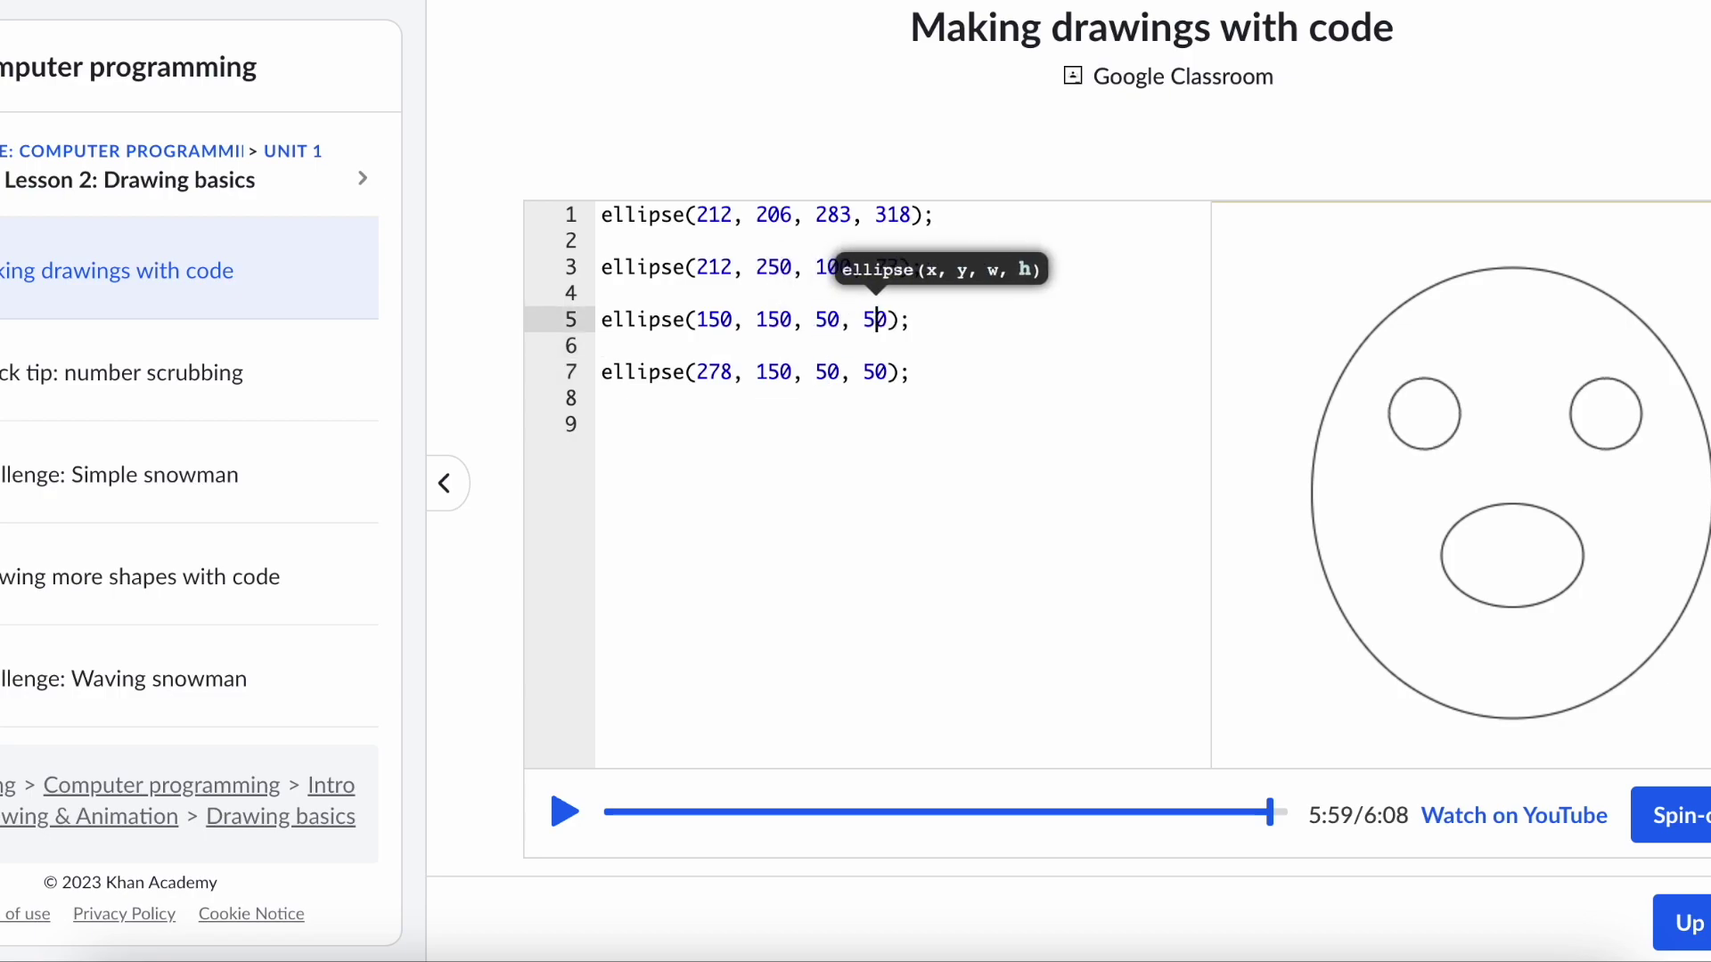
- Edit the leading digit of the mouth width, changing it from 100 to 200
{"action": "left_click", "coordinate": [876, 416]}
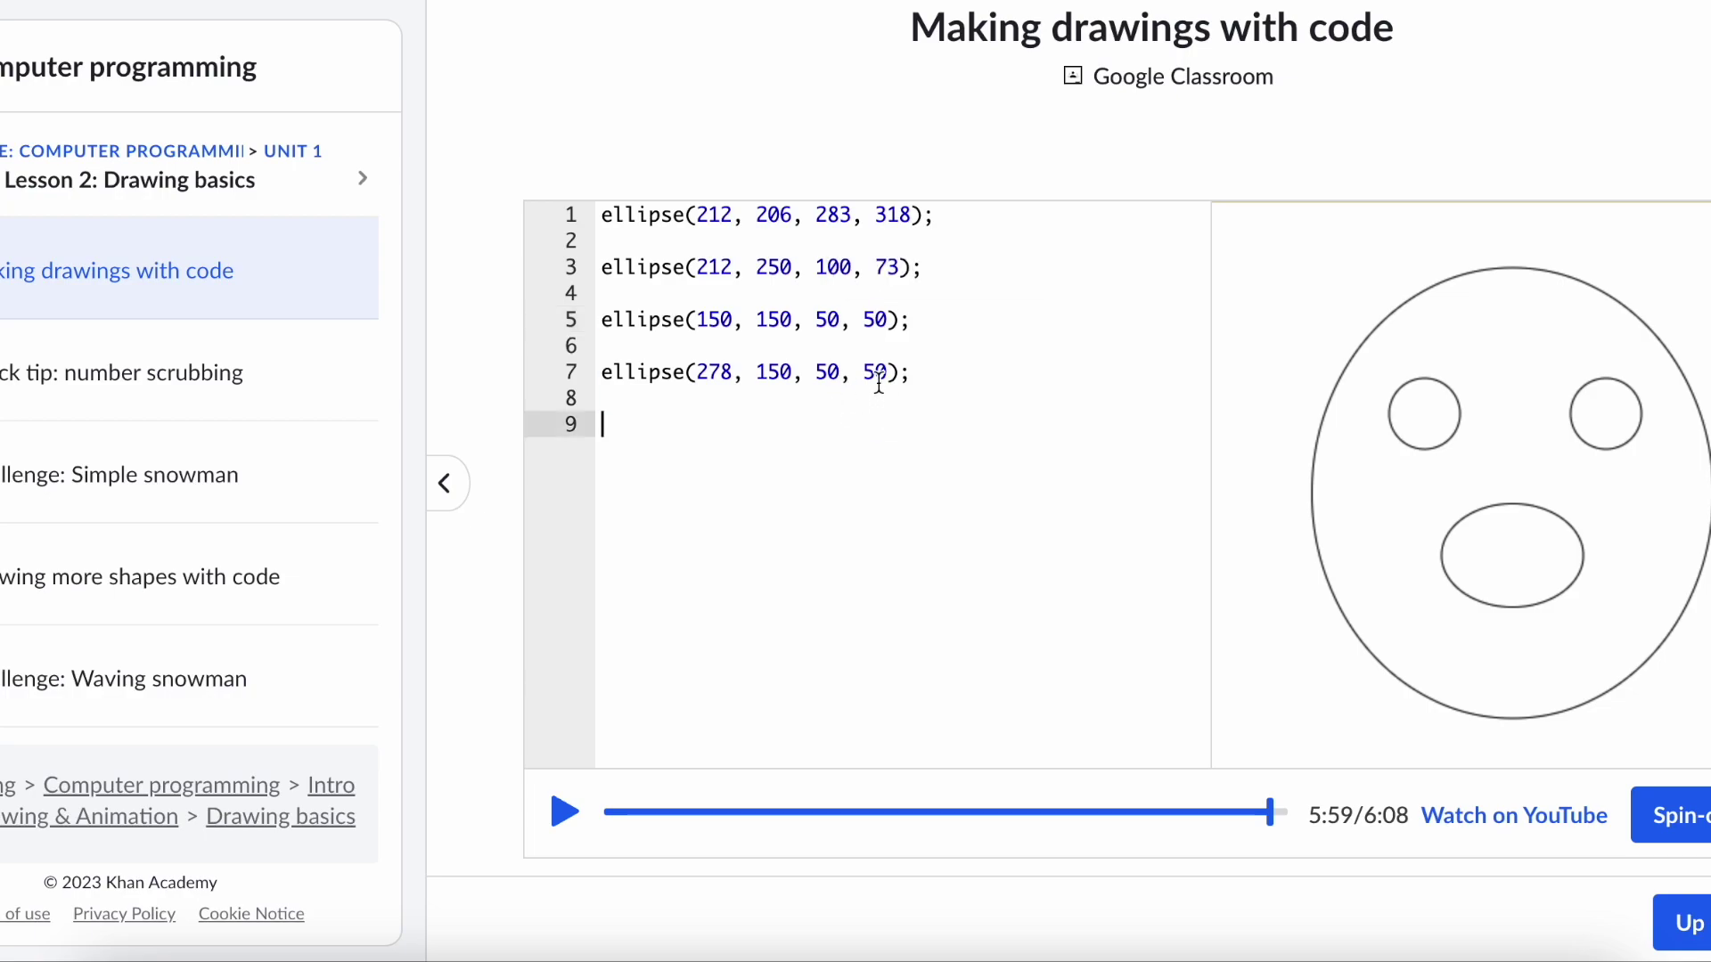
{"action": "left_click", "coordinate": [855, 267]}
{"action": "key", "text": "Left"}
{"action": "key", "text": "Left"}
{"action": "key", "text": "shift+Left"}
{"action": "type", "text": "3"}
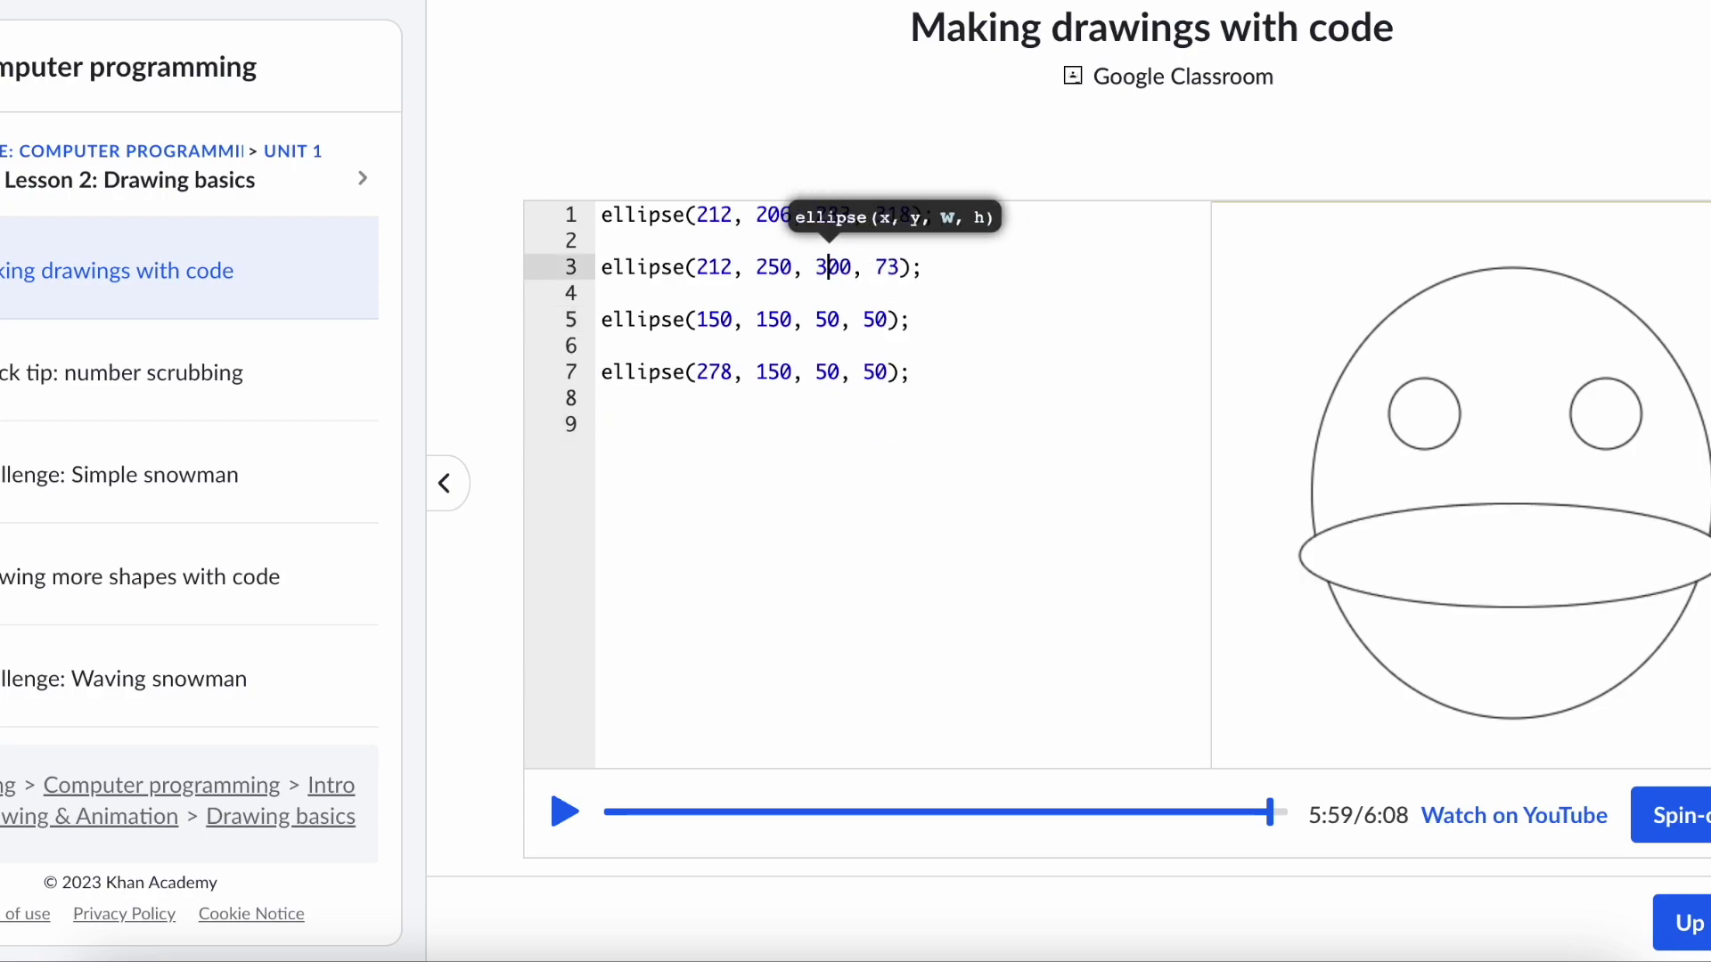
{"action": "key", "text": "shift+Left"}
{"action": "type", "text": "2"}
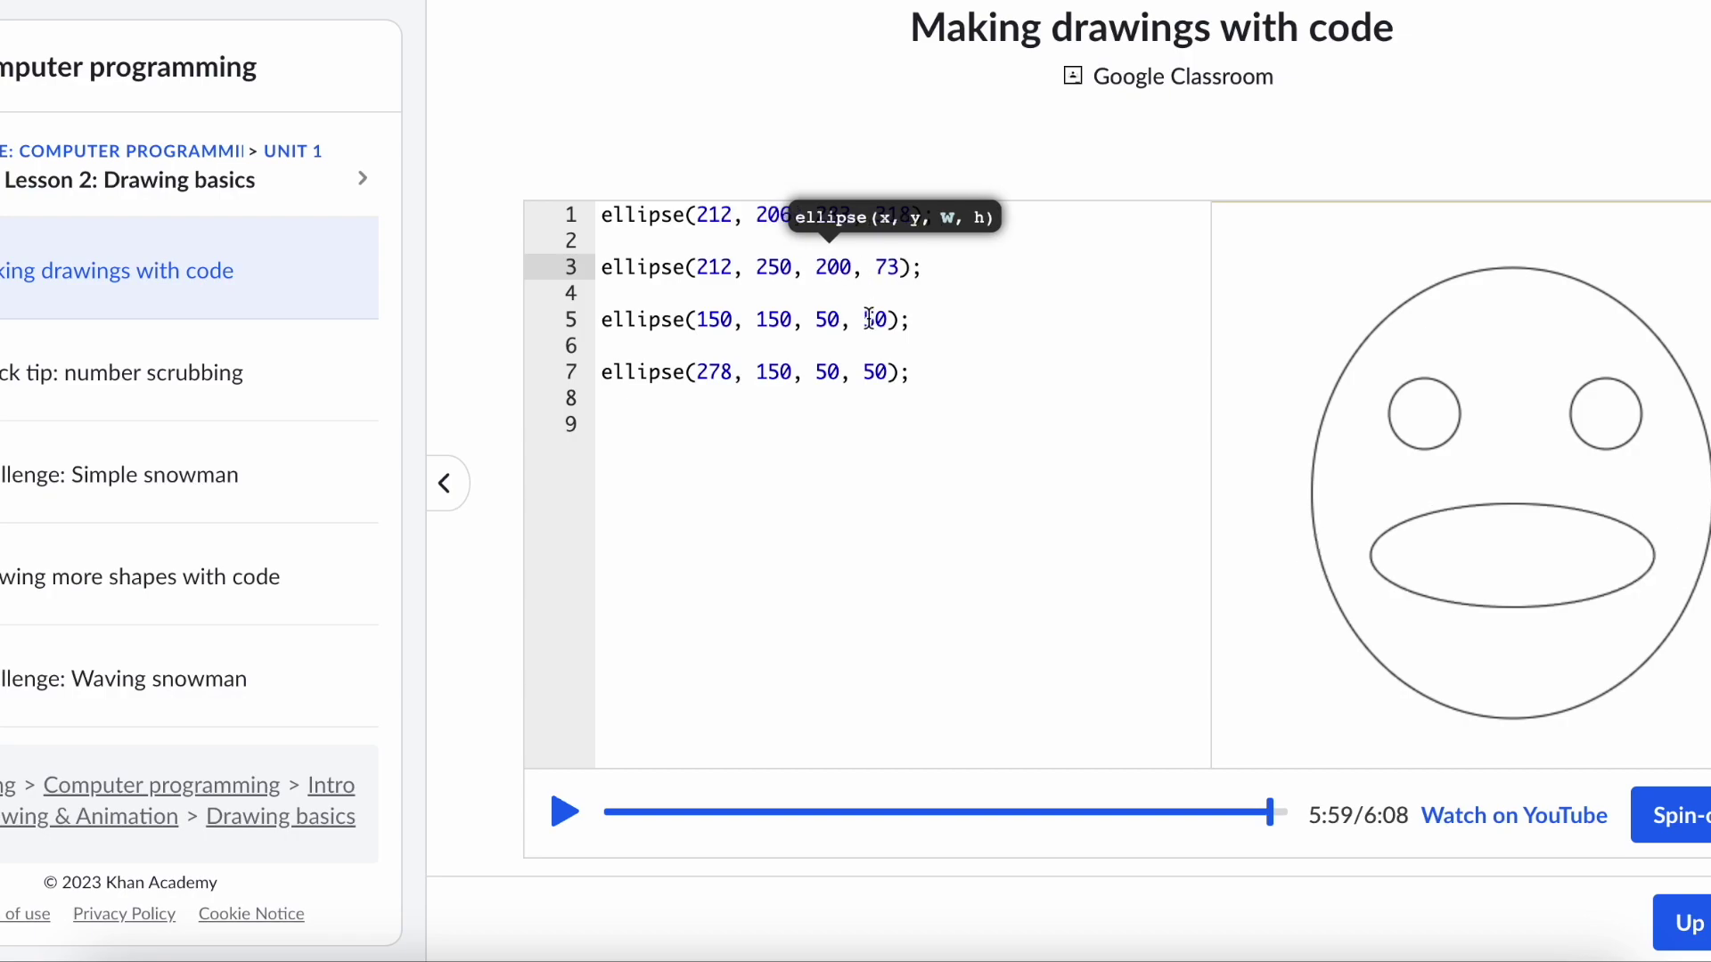
- Scrub the mouth width down through 172 to 76, then continue to Quick tip: number scrubbing
{"action": "left_click", "coordinate": [866, 343]}
{"action": "left_click", "coordinate": [836, 271]}
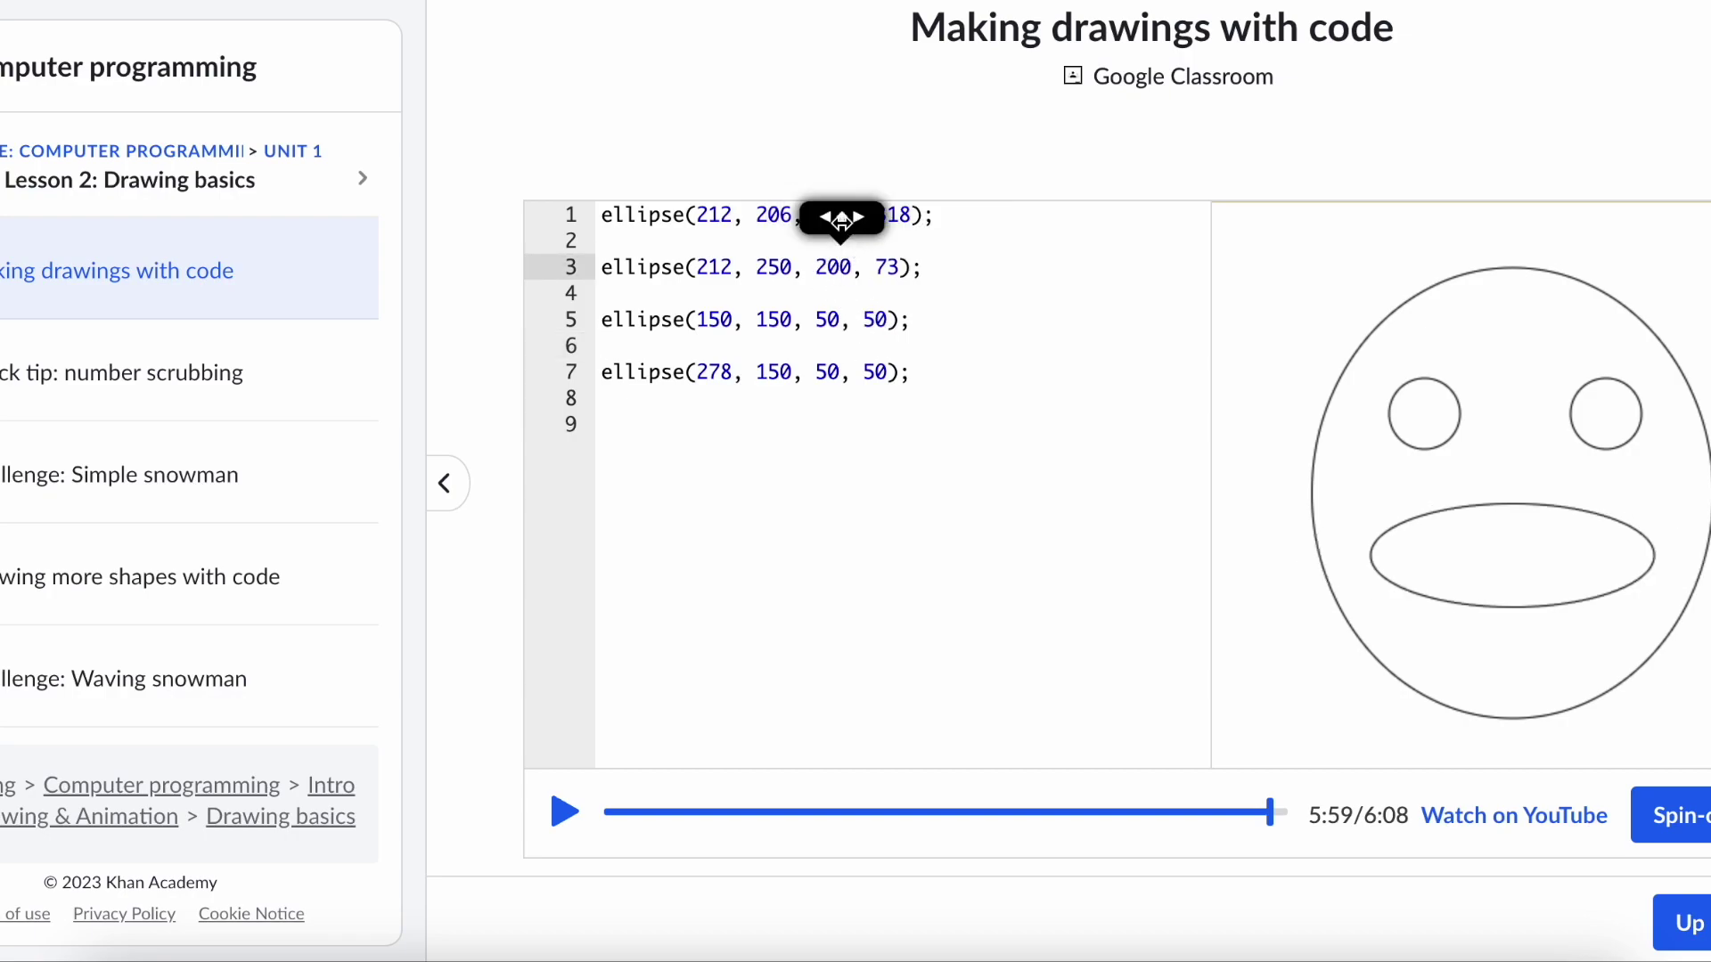
{"action": "left_click_drag", "start_coordinate": [840, 223], "coordinate": [809, 313]}
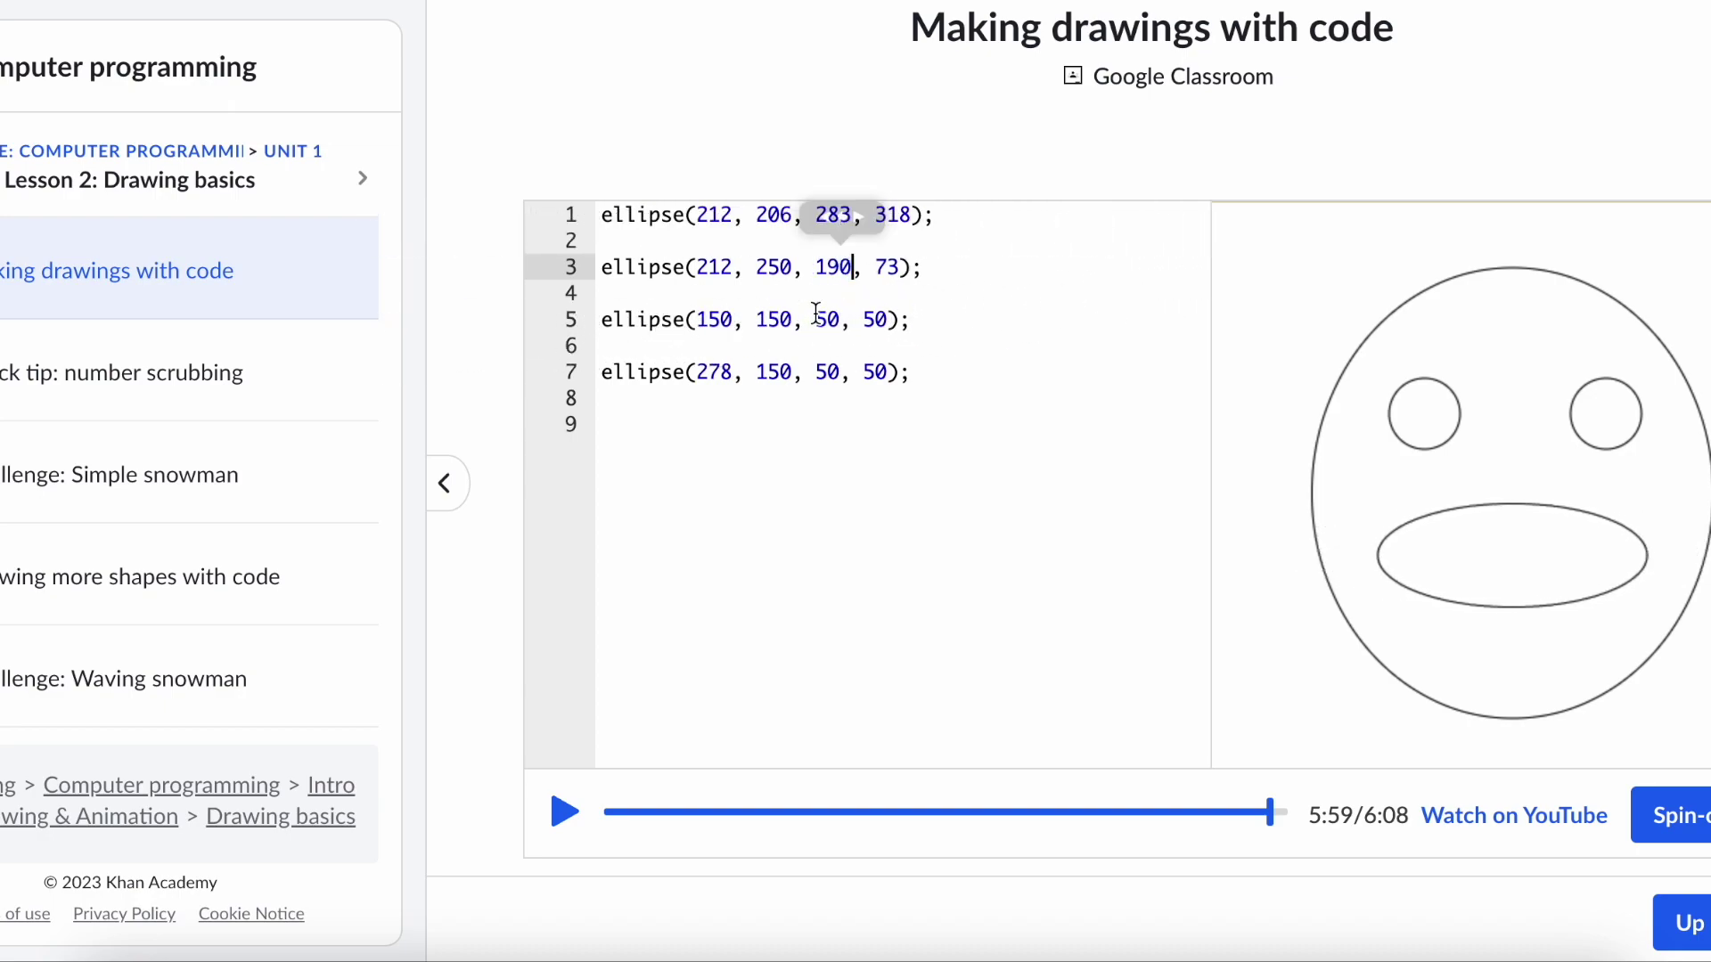
{"action": "left_click_drag", "start_coordinate": [845, 227], "coordinate": [515, 229]}
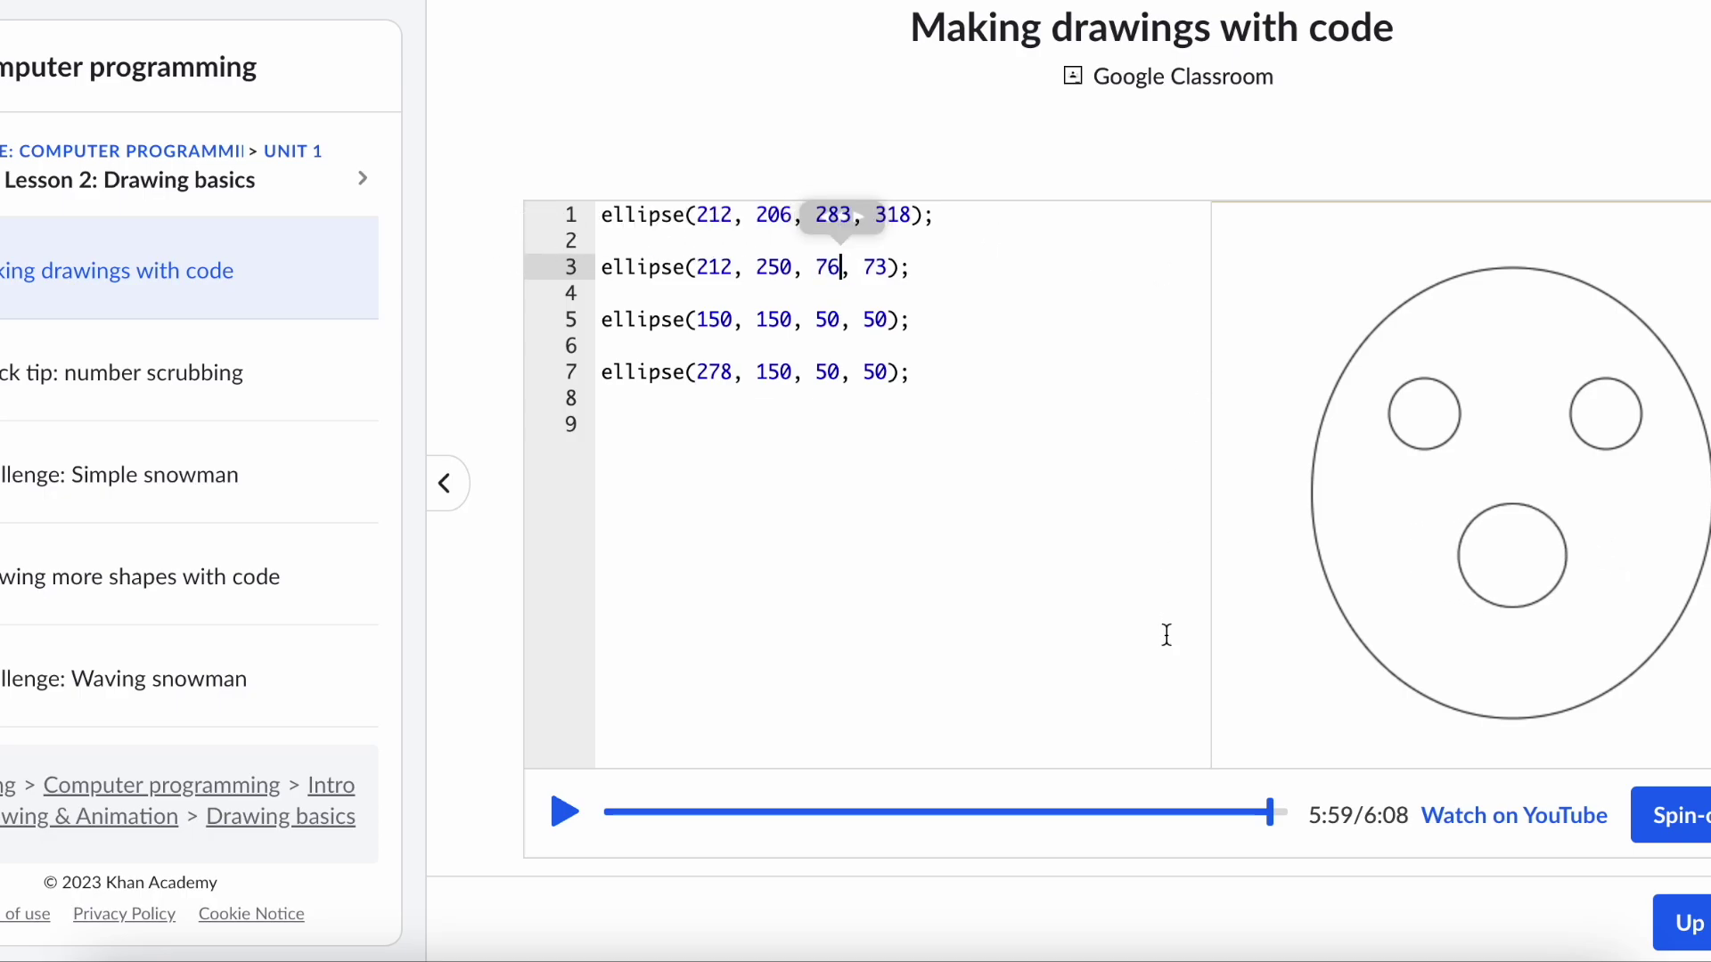
{"action": "scroll", "coordinate": [1167, 634], "scroll_direction": "down", "scroll_amount": 5}
{"action": "left_click", "coordinate": [1680, 923]}
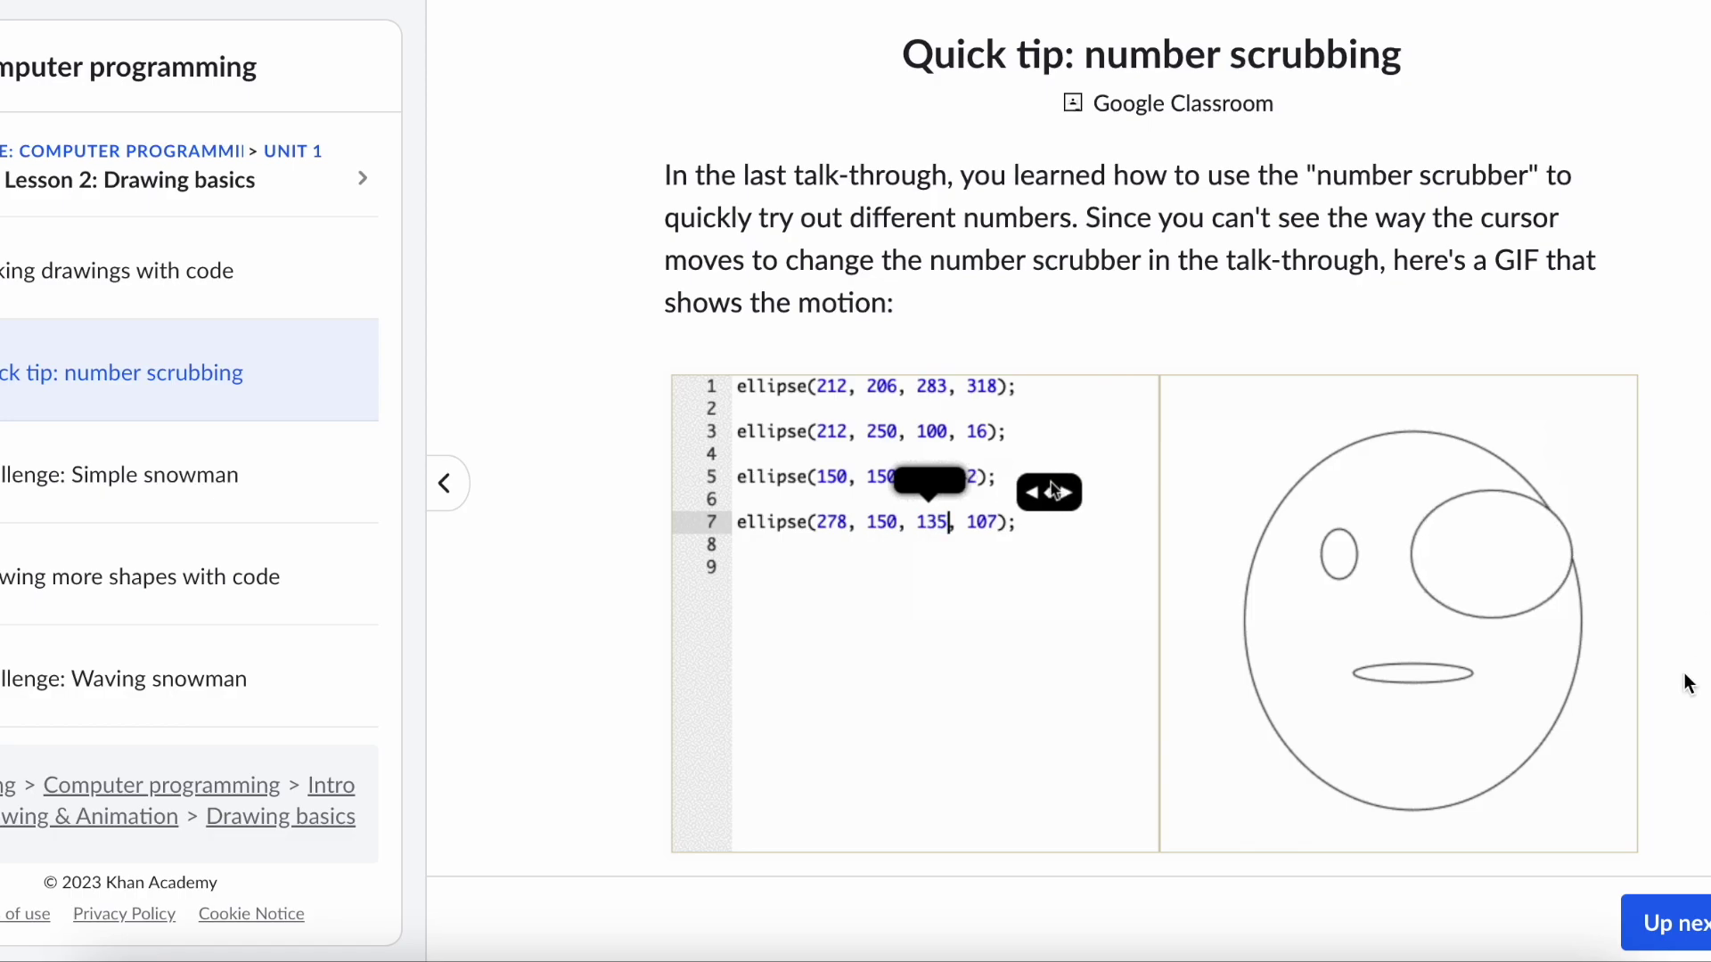
- Move on to the Challenge: Simple snowman lesson
{"action": "left_click", "coordinate": [1682, 926]}
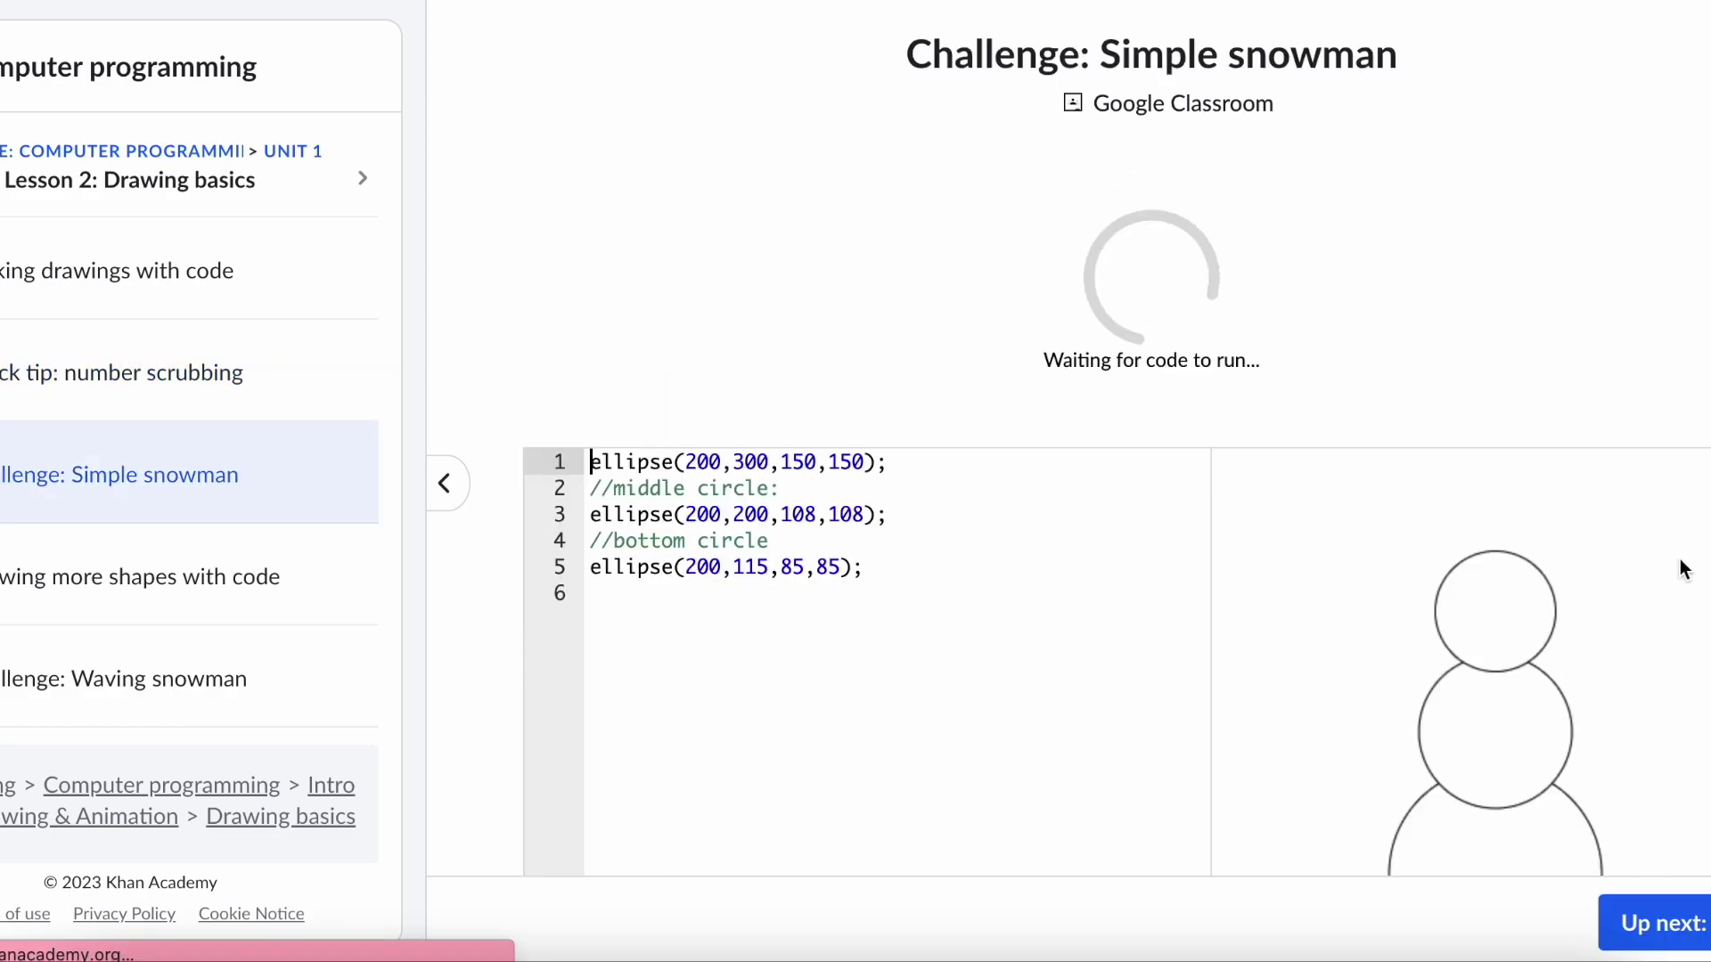
- Scroll to the snowman code and place the caret at the middle circle's y value 200
{"action": "scroll", "coordinate": [1330, 370], "scroll_direction": "down", "scroll_amount": 3}
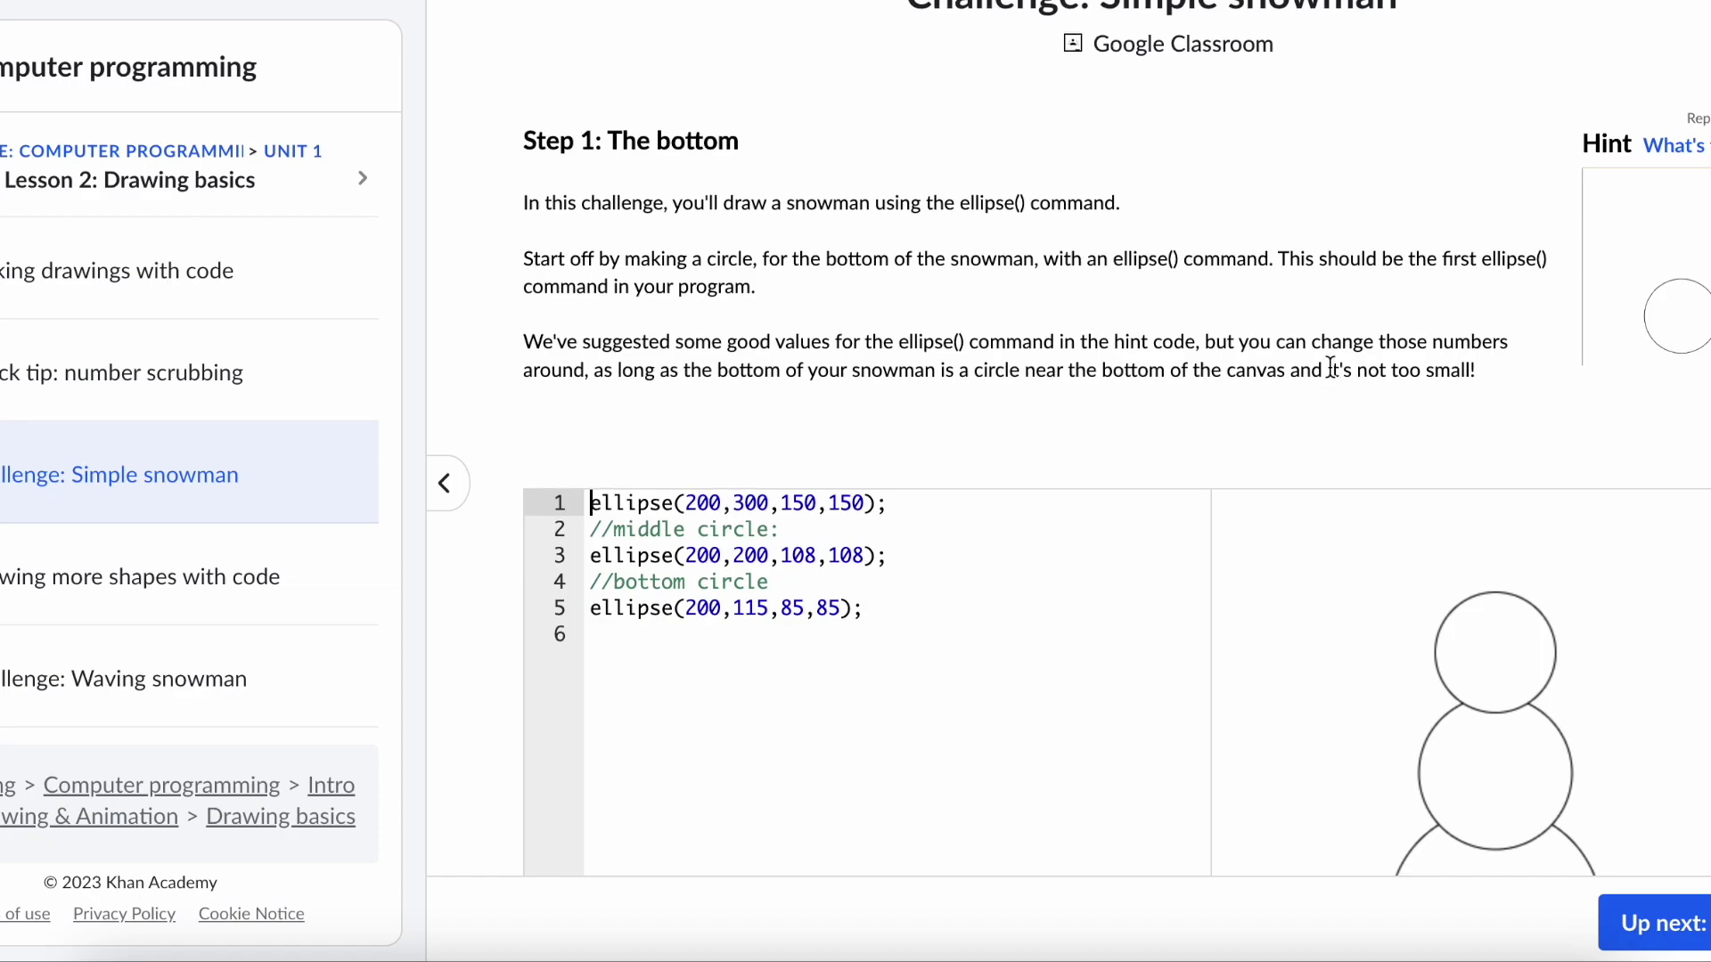
{"action": "scroll", "coordinate": [1330, 370], "scroll_direction": "down", "scroll_amount": 3}
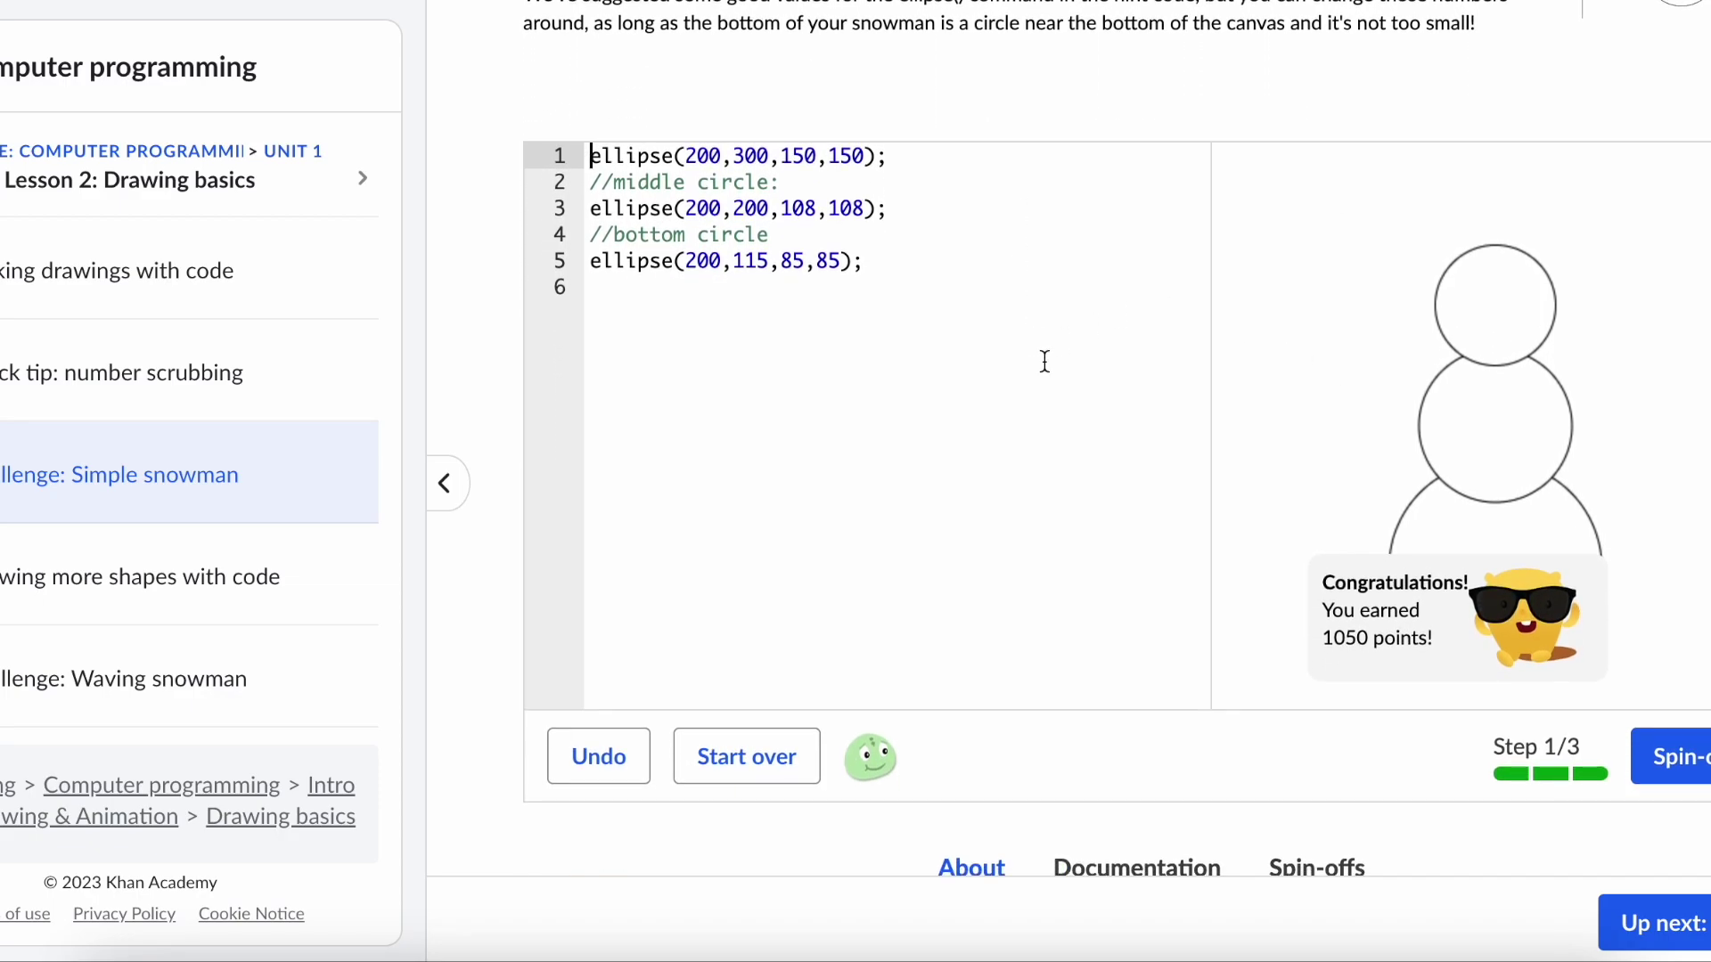
{"action": "scroll", "coordinate": [1043, 363], "scroll_direction": "up", "scroll_amount": 5}
{"action": "scroll", "coordinate": [977, 335], "scroll_direction": "down", "scroll_amount": 3}
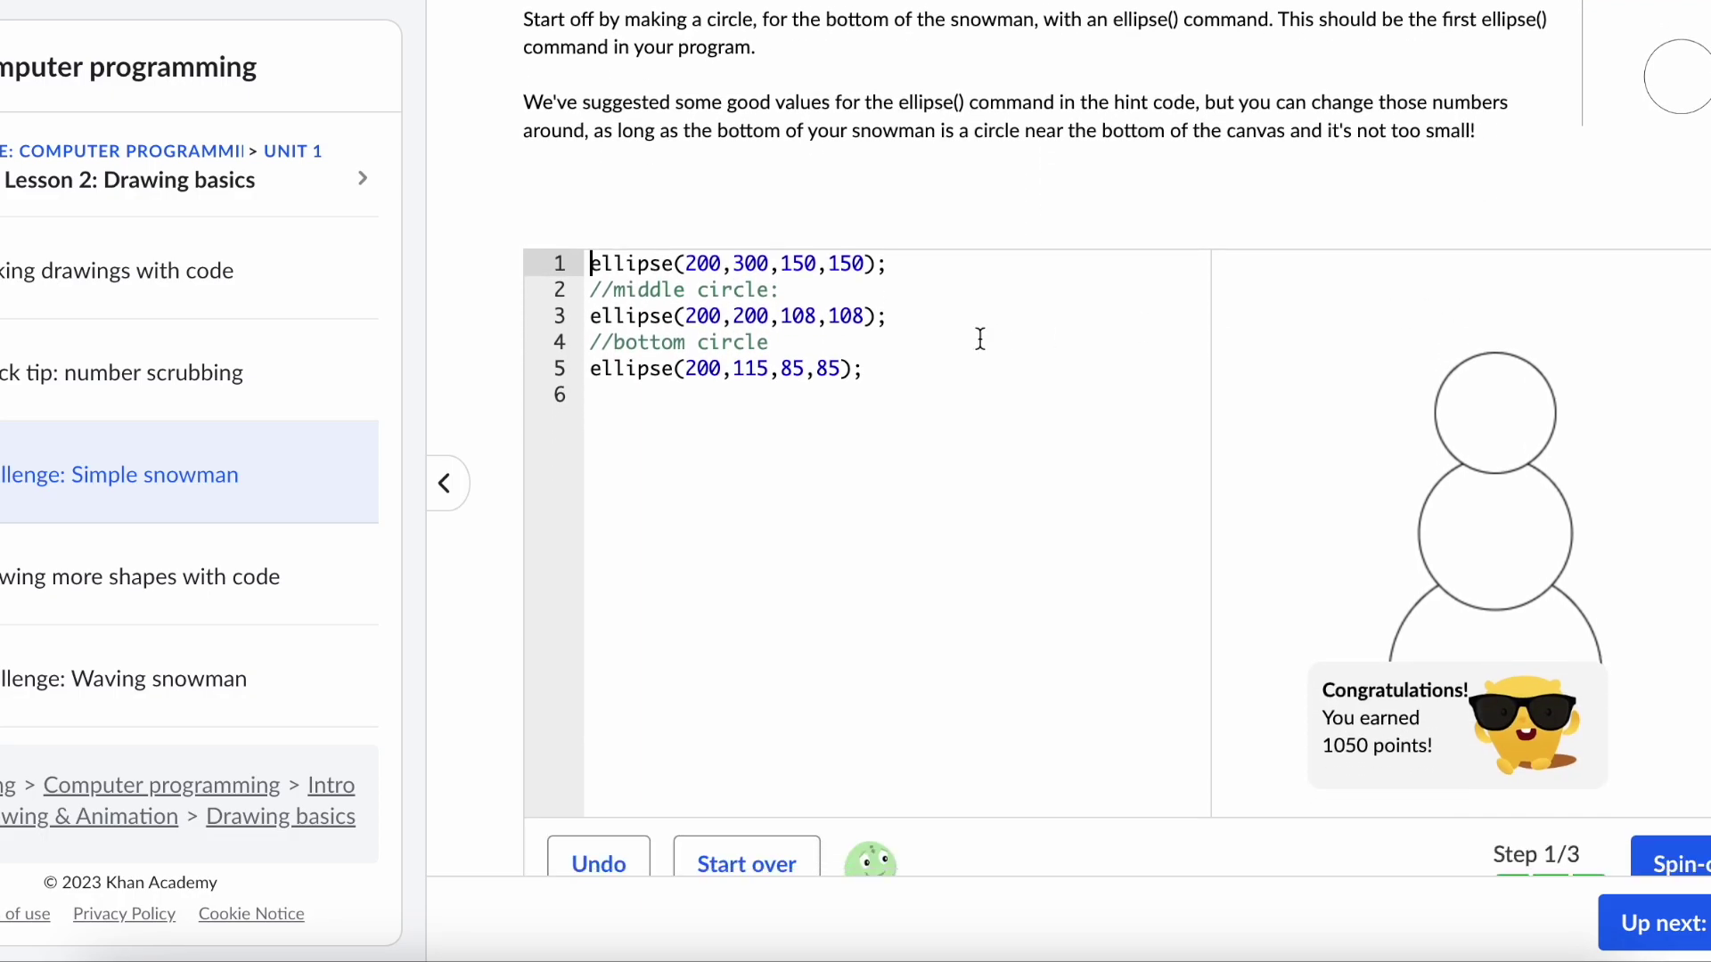
{"action": "left_click", "coordinate": [929, 281]}
{"action": "left_click", "coordinate": [927, 266]}
{"action": "left_click", "coordinate": [931, 310]}
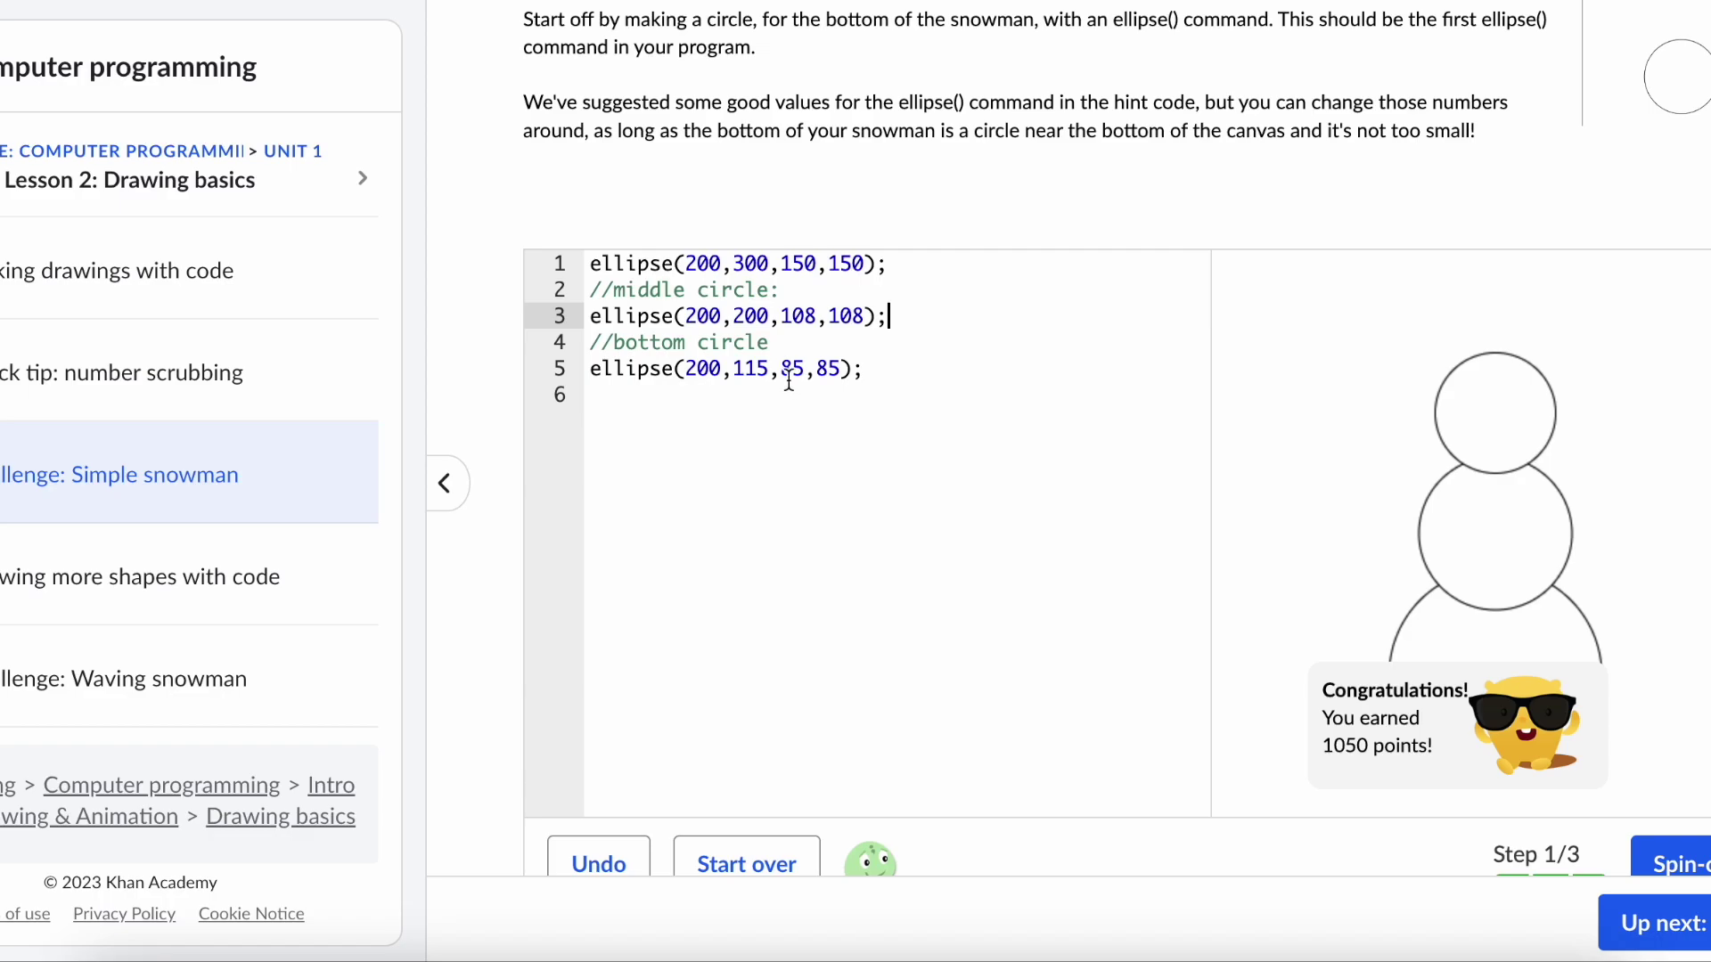
{"action": "left_click", "coordinate": [756, 322]}
{"action": "key", "text": "Left"}
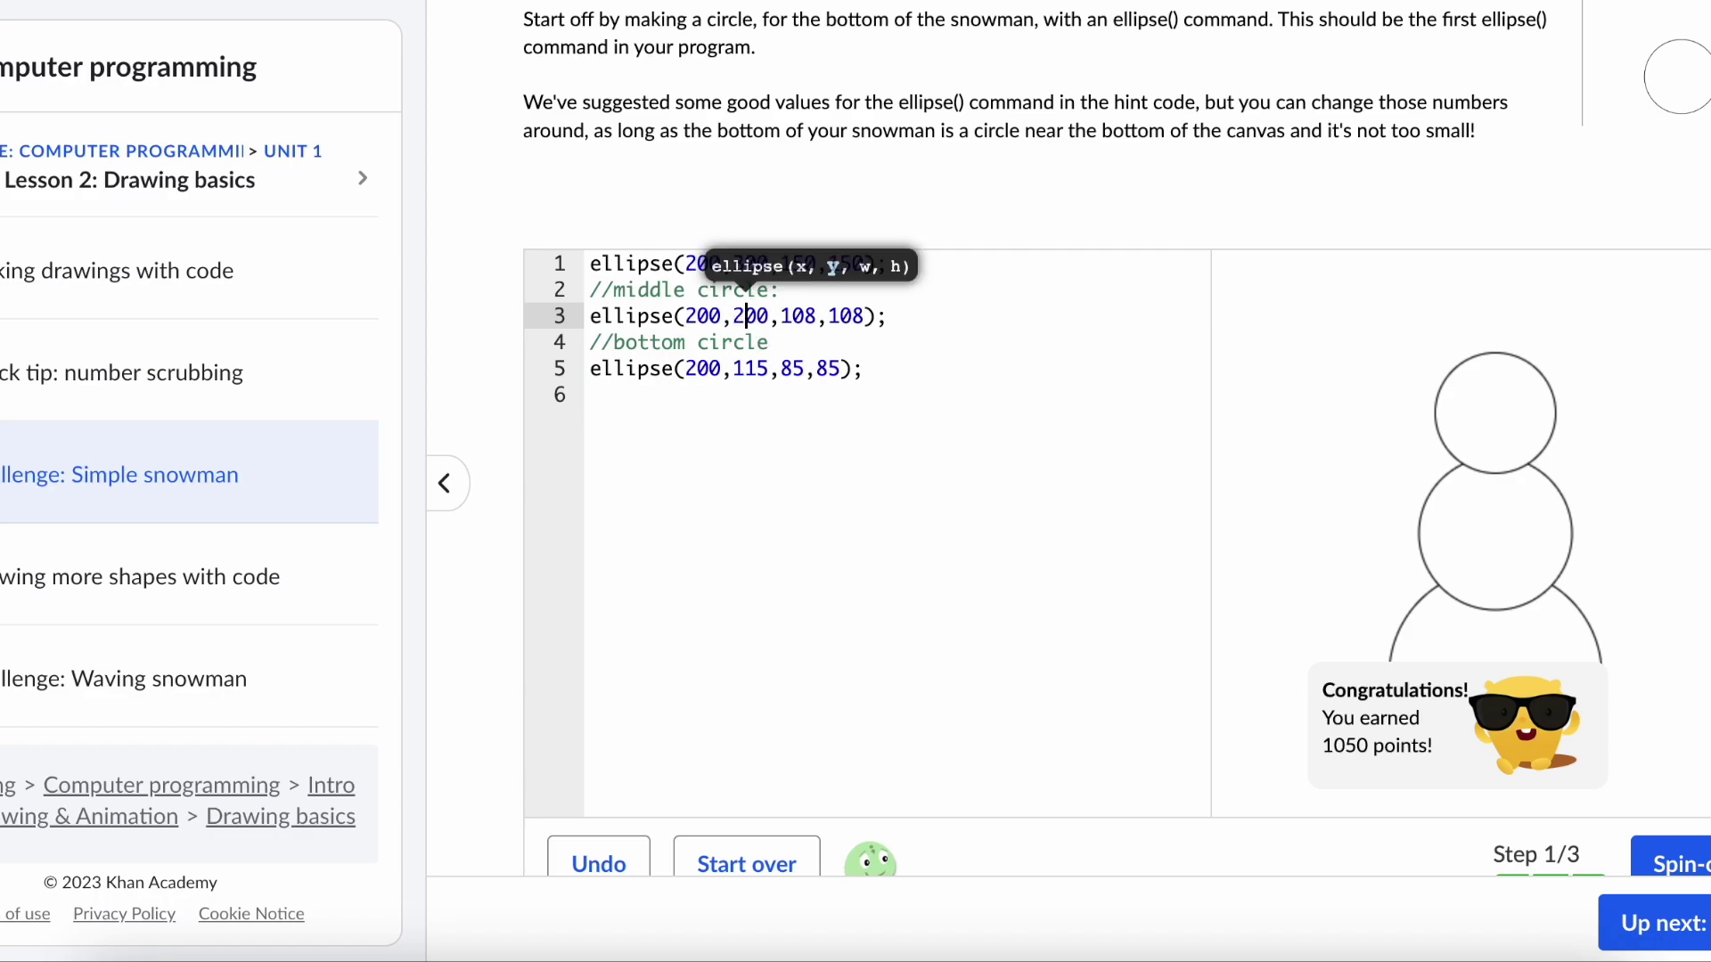
{"action": "key", "text": "Left"}
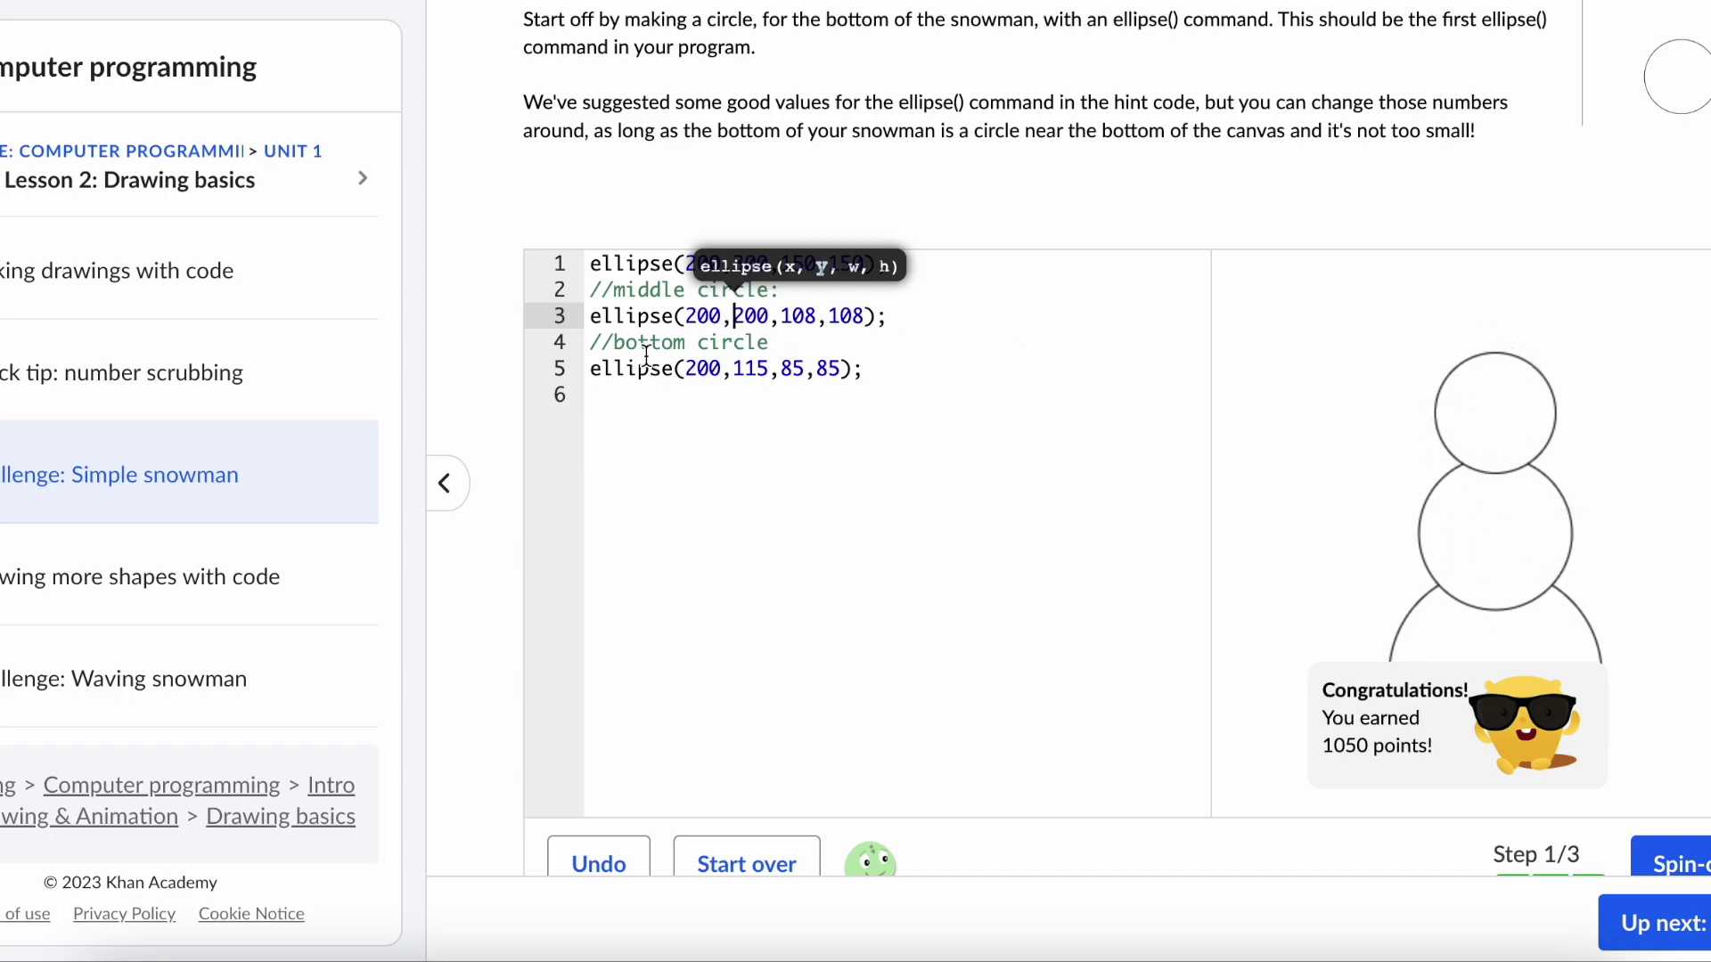
- Select each circle's size values in turn: 150,150, 108,108 and 85,85, without editing
{"action": "left_click", "coordinate": [860, 372]}
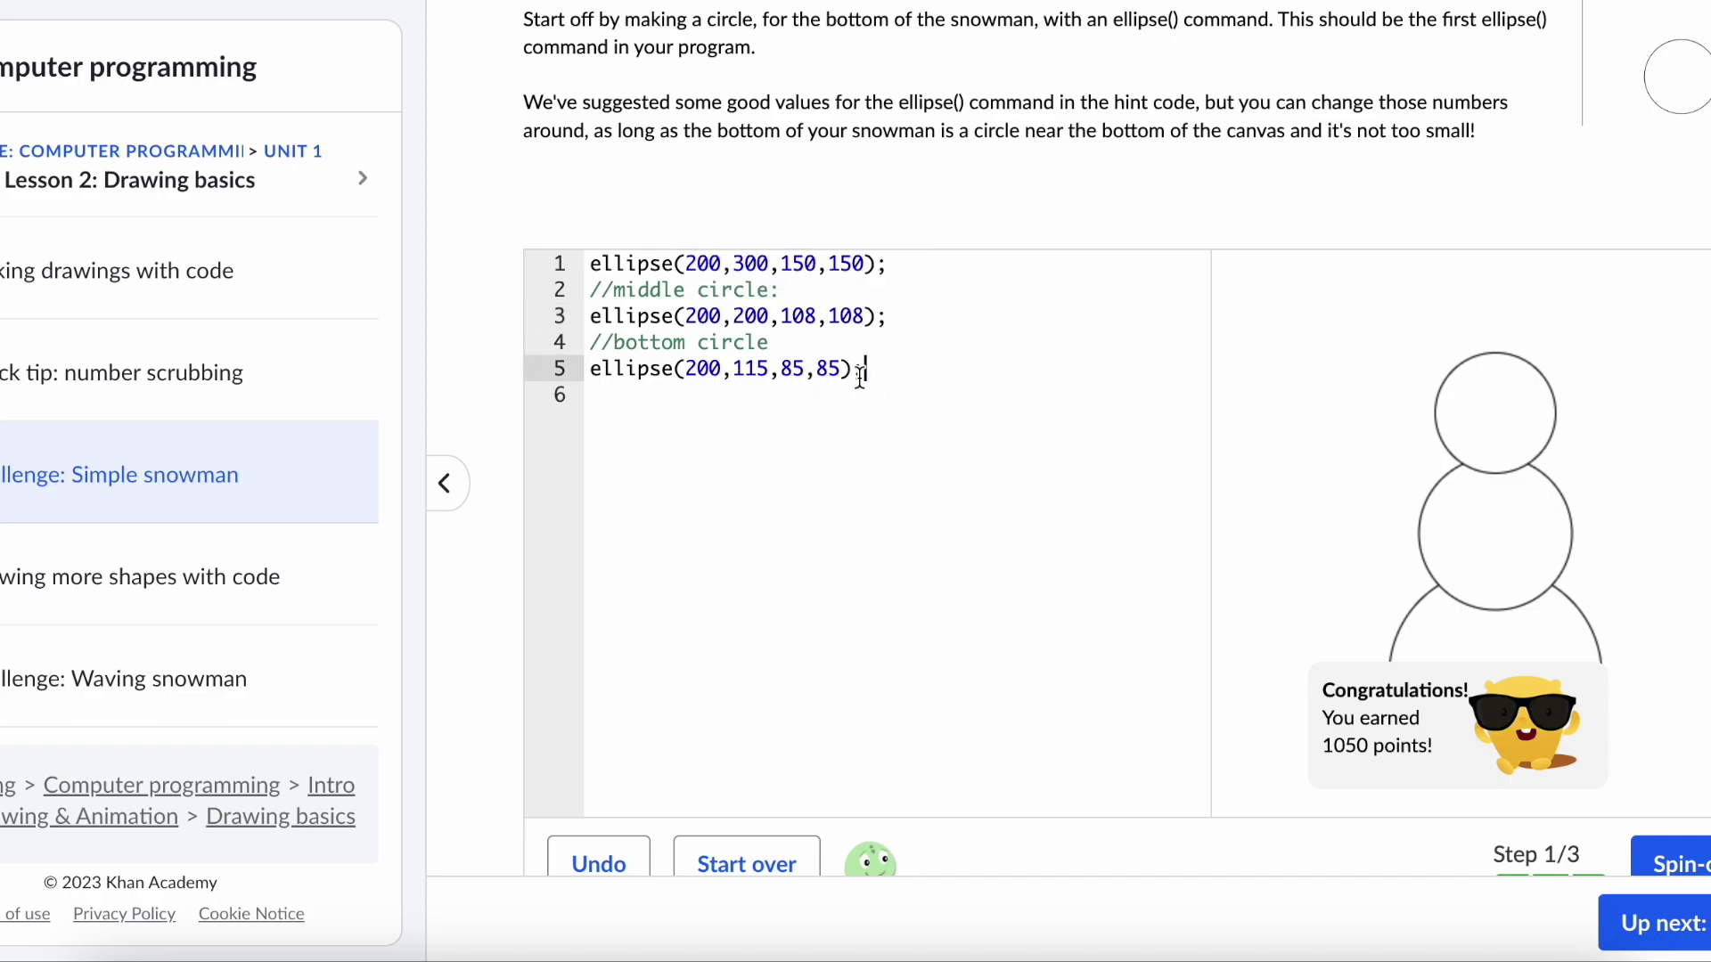
{"action": "key", "text": "Up"}
{"action": "key", "text": "Up"}
{"action": "key", "text": "Up"}
{"action": "key", "text": "Up"}
{"action": "key", "text": "Right"}
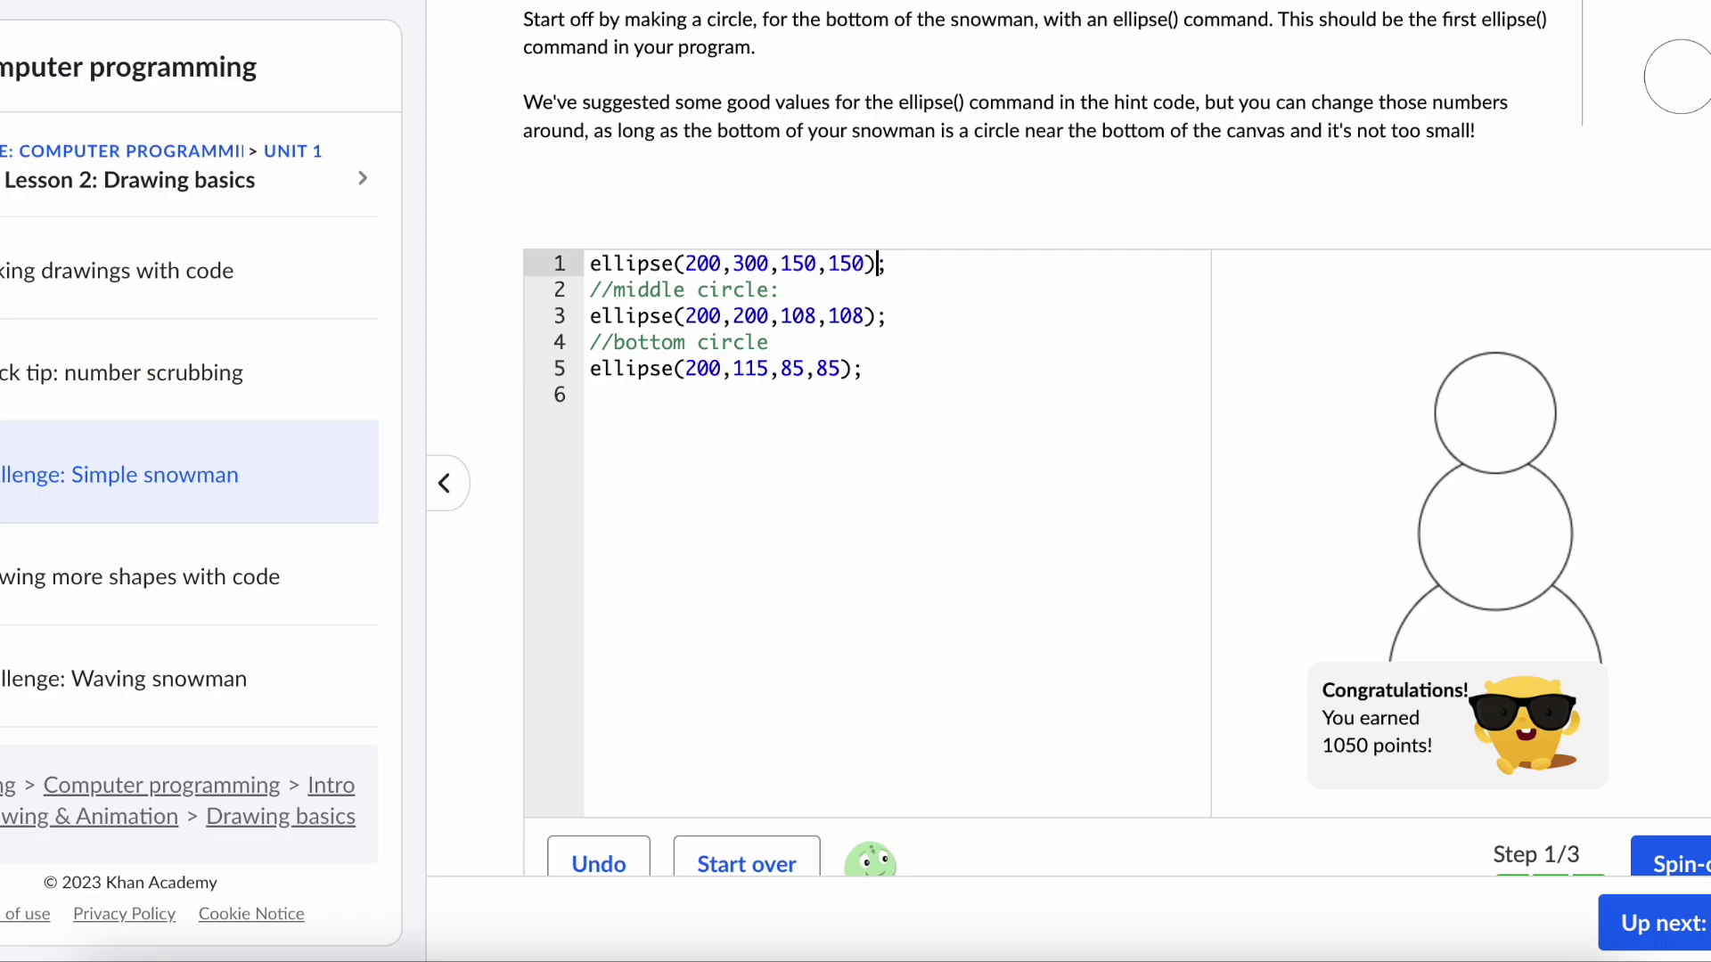
{"action": "key", "text": "Left"}
{"action": "key", "text": "shift+Left"}
{"action": "key", "text": "shift+Left"}
{"action": "key", "text": "shift+Left"}
{"action": "key", "text": "shift+Left"}
{"action": "key", "text": "shift+Left"}
{"action": "key", "text": "shift+Left"}
{"action": "key", "text": "shift+Left"}
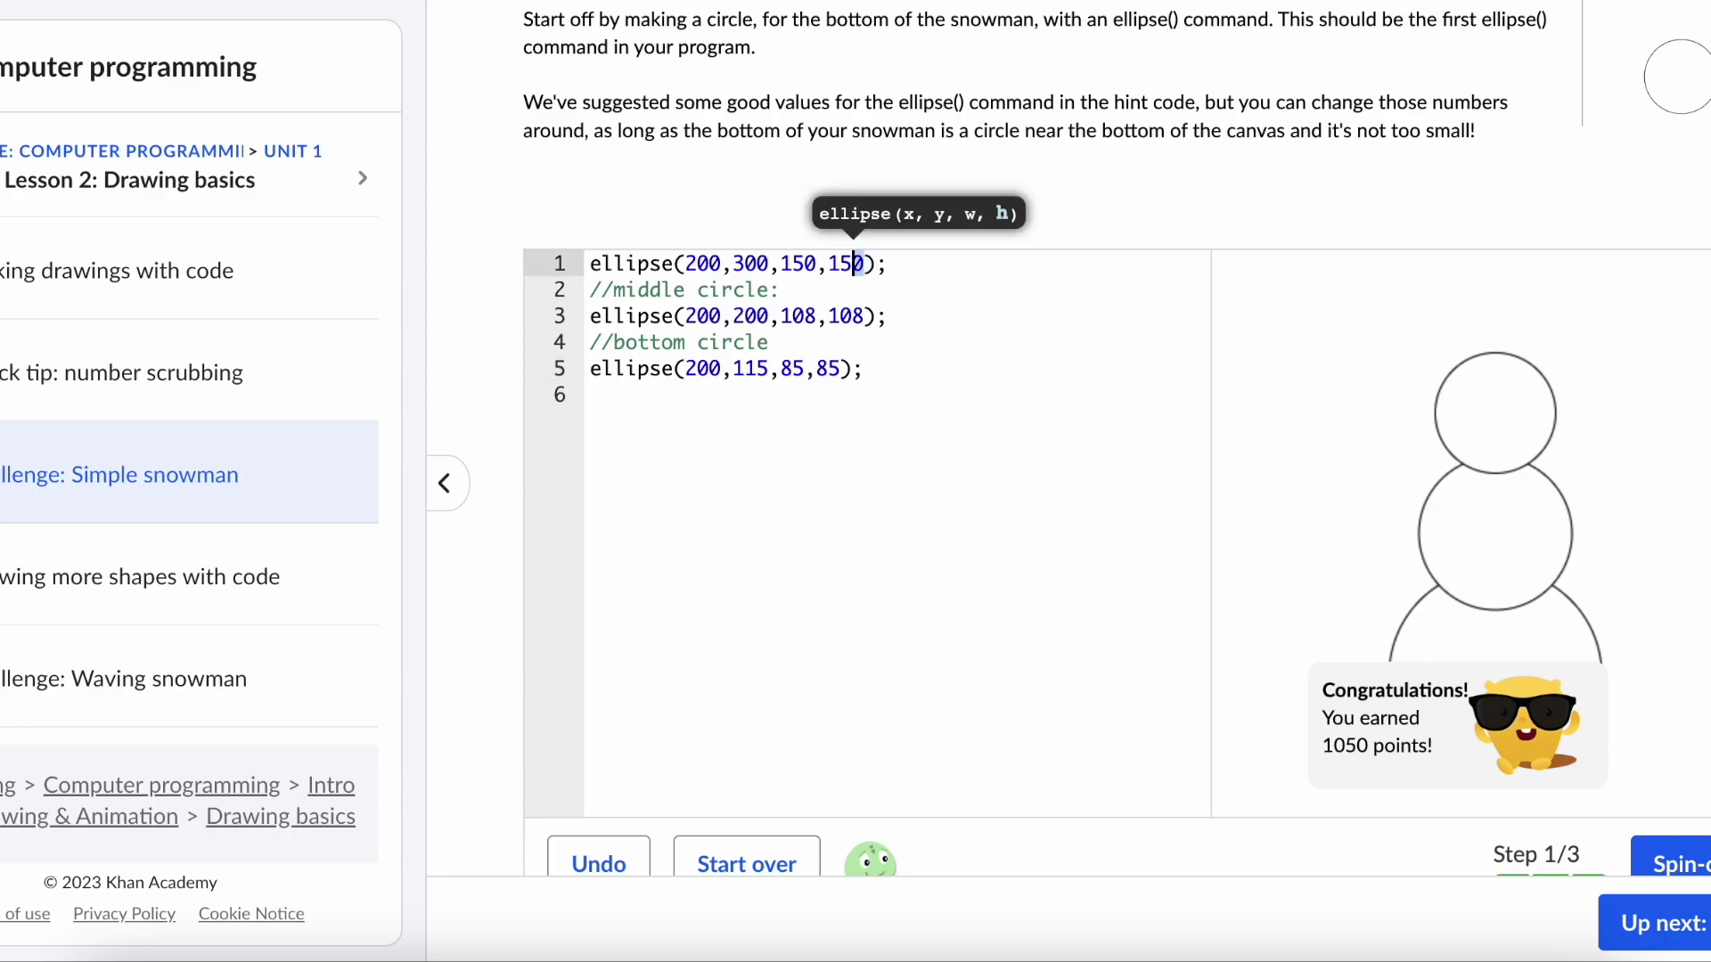
{"action": "key", "text": "Down"}
{"action": "key", "text": "Down"}
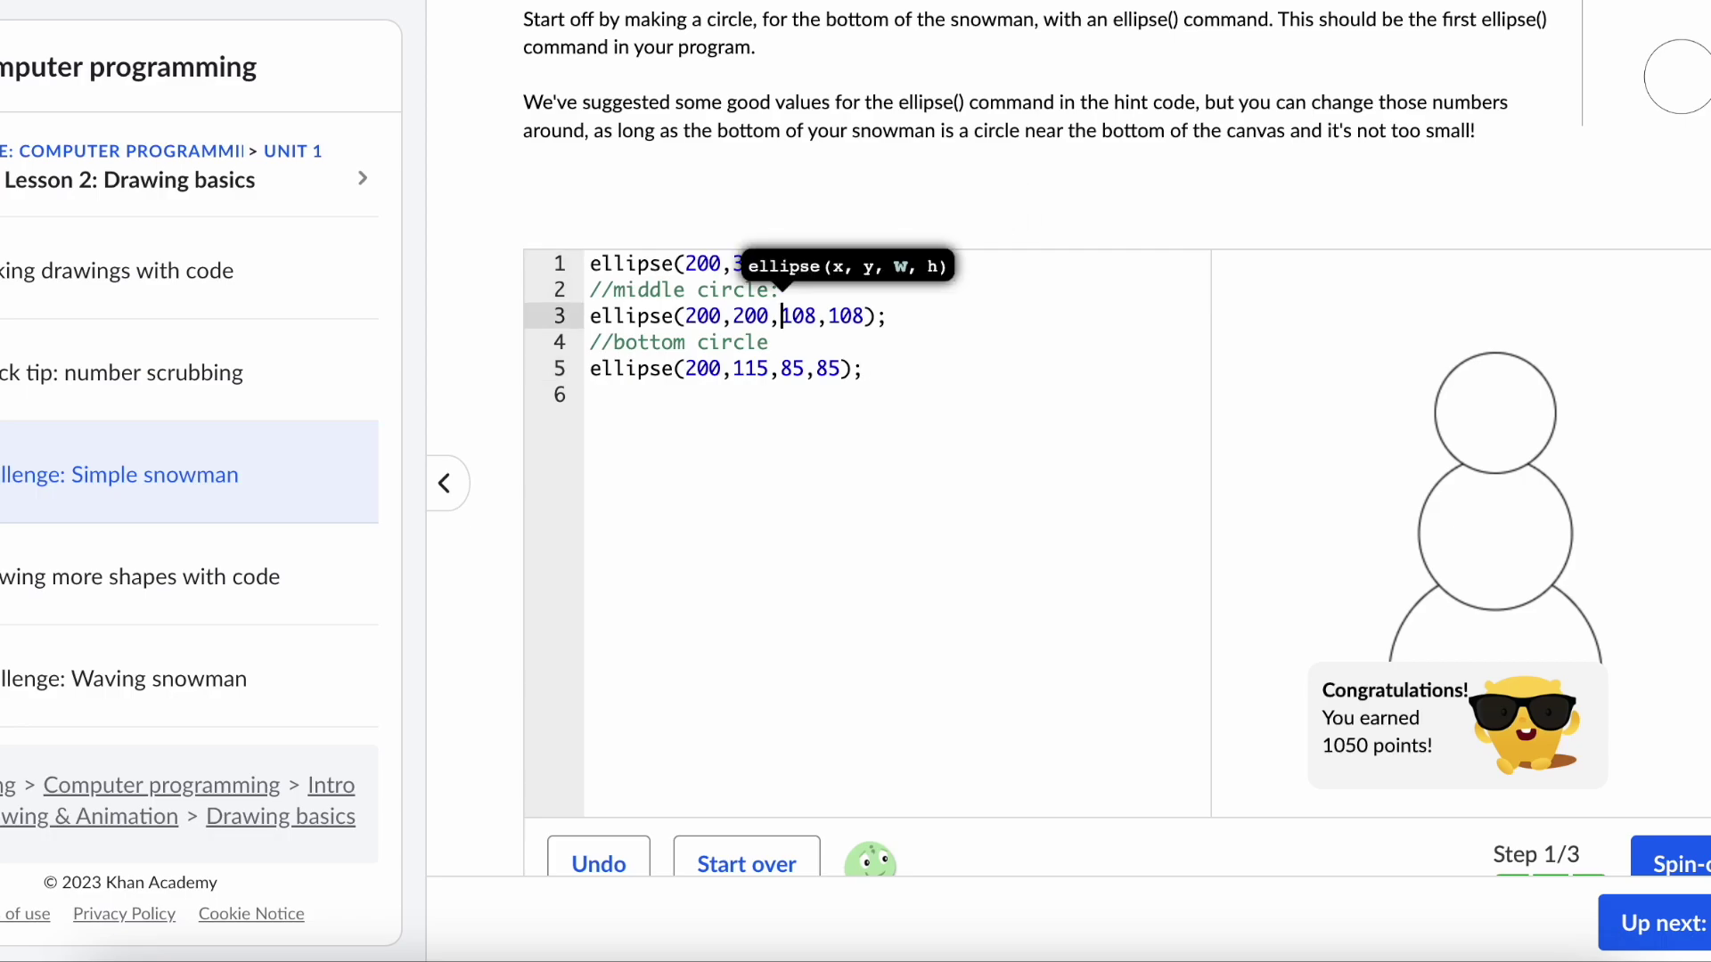
{"action": "key", "text": "shift+Right"}
{"action": "key", "text": "shift+Right"}
{"action": "key", "text": "shift+Right"}
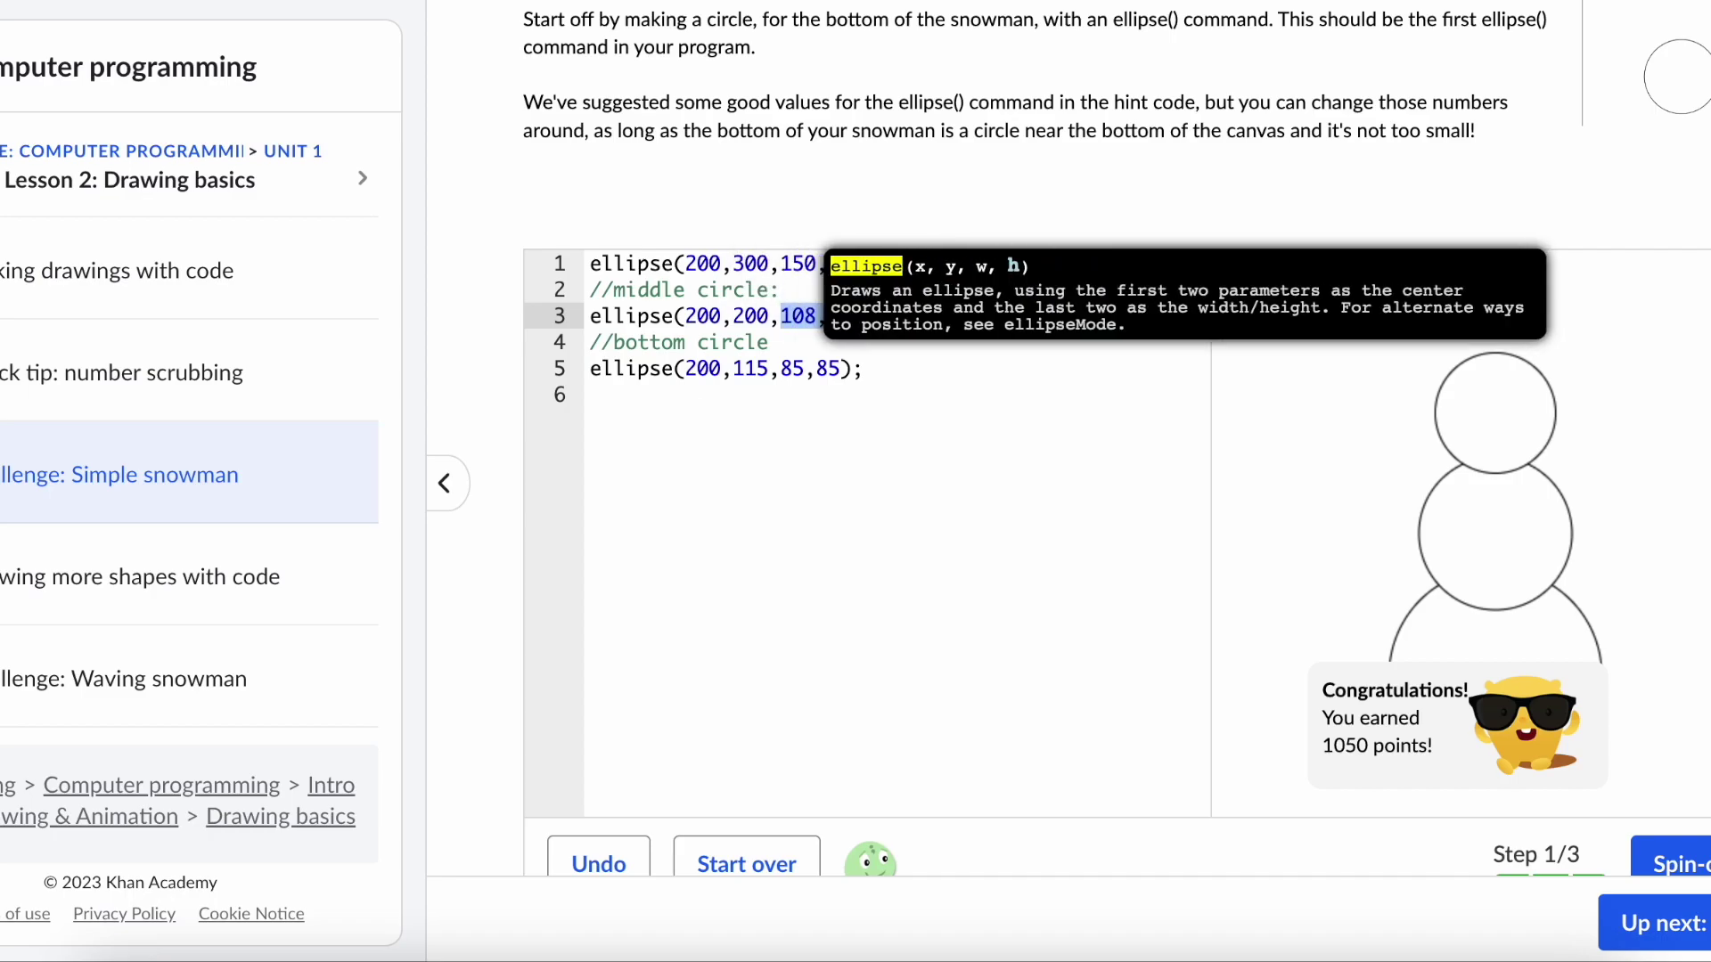
{"action": "key", "text": "shift+Right"}
{"action": "key", "text": "shift+Right"}
{"action": "key", "text": "shift+Right"}
{"action": "key", "text": "shift+Right"}
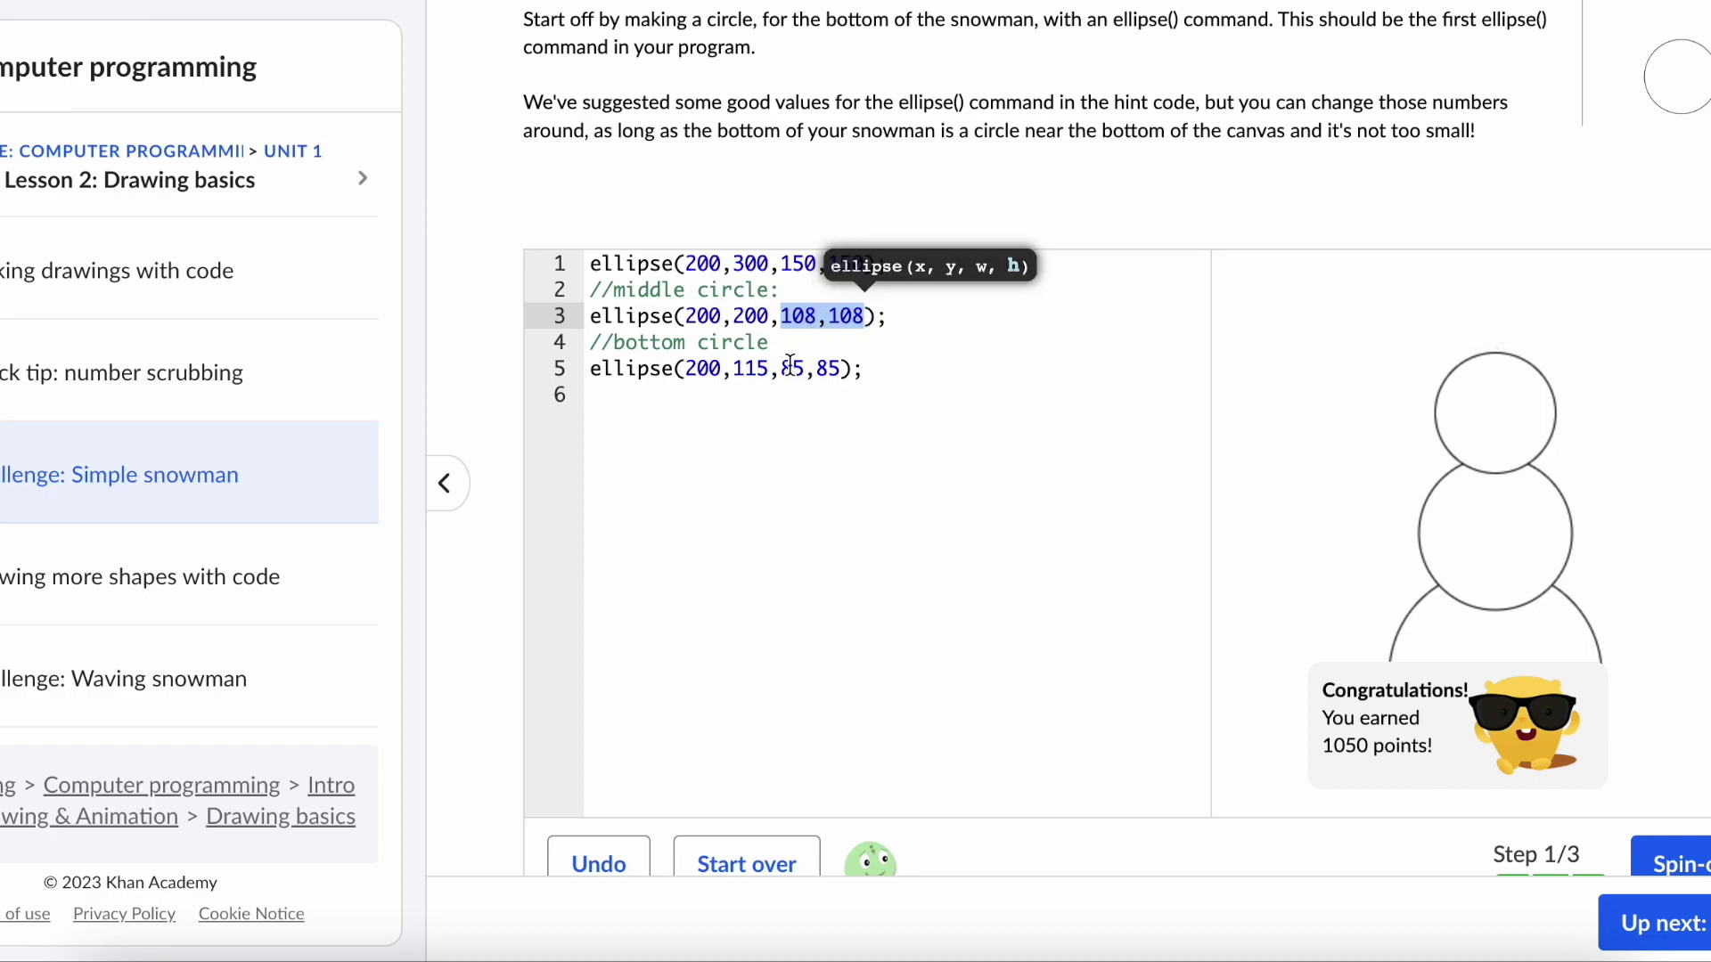
{"action": "key", "text": "Down"}
{"action": "key", "text": "Down"}
{"action": "key", "text": "shift+Right"}
{"action": "key", "text": "shift+Right"}
{"action": "key", "text": "shift+Right"}
{"action": "key", "text": "shift+Right"}
{"action": "key", "text": "shift+Right"}
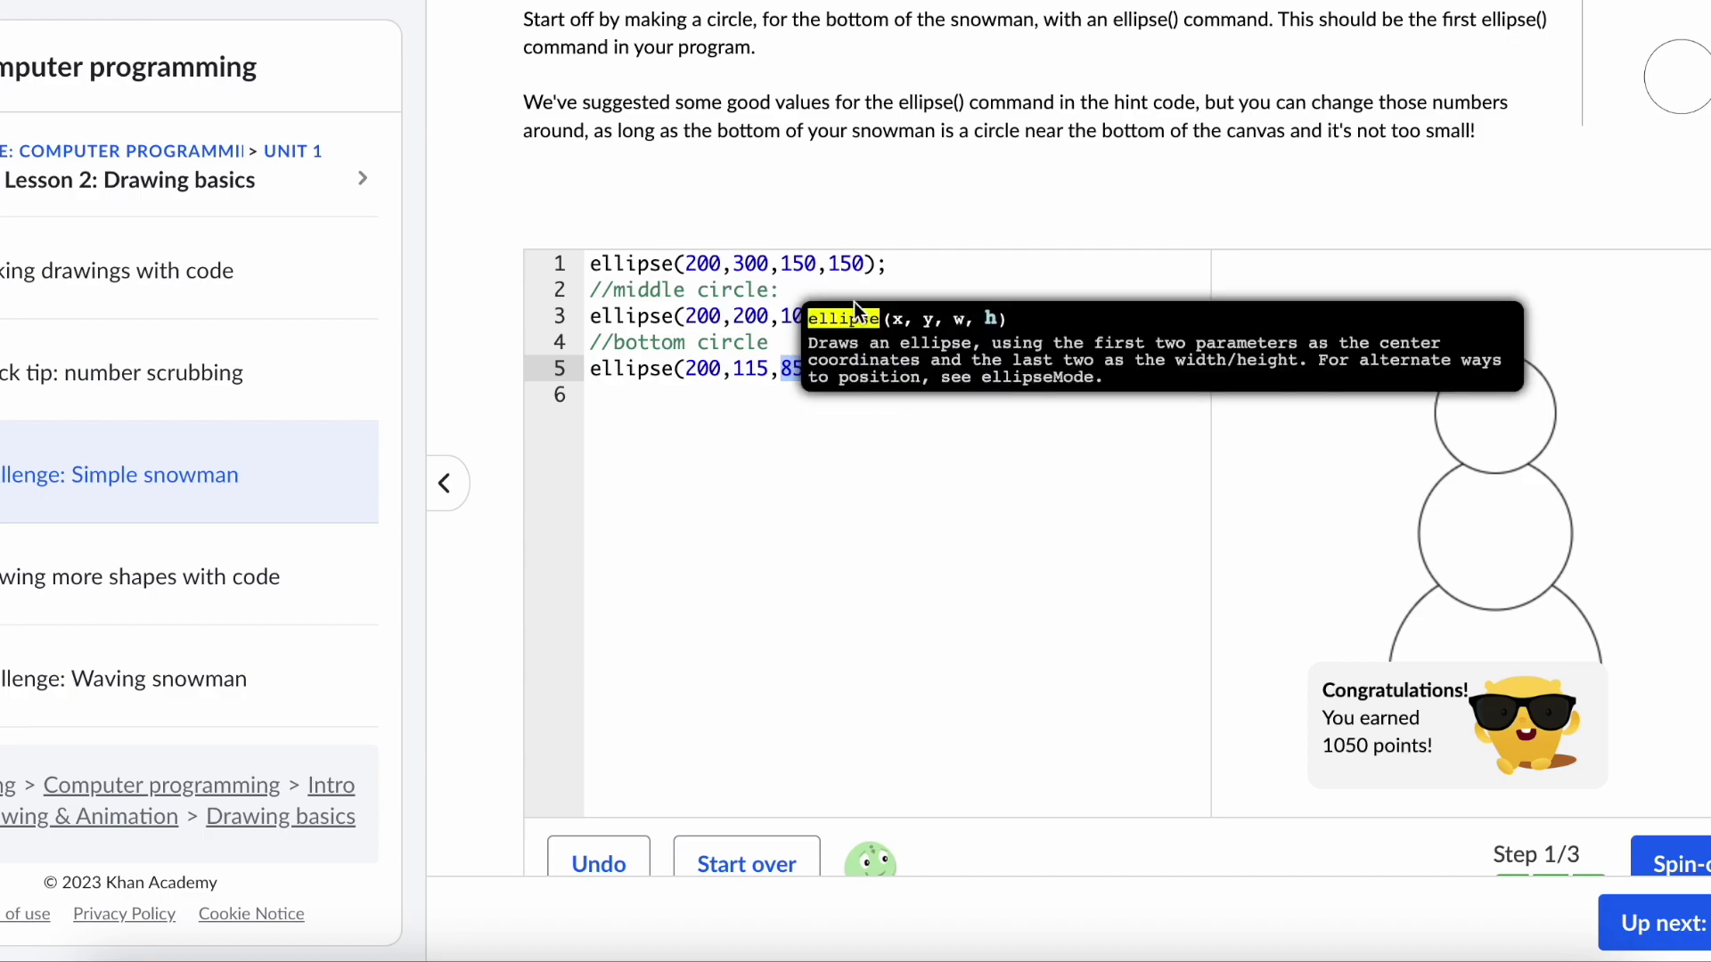
{"action": "mouse_move", "coordinate": [869, 329]}
{"action": "scroll", "coordinate": [852, 520], "scroll_direction": "down", "scroll_amount": 4}
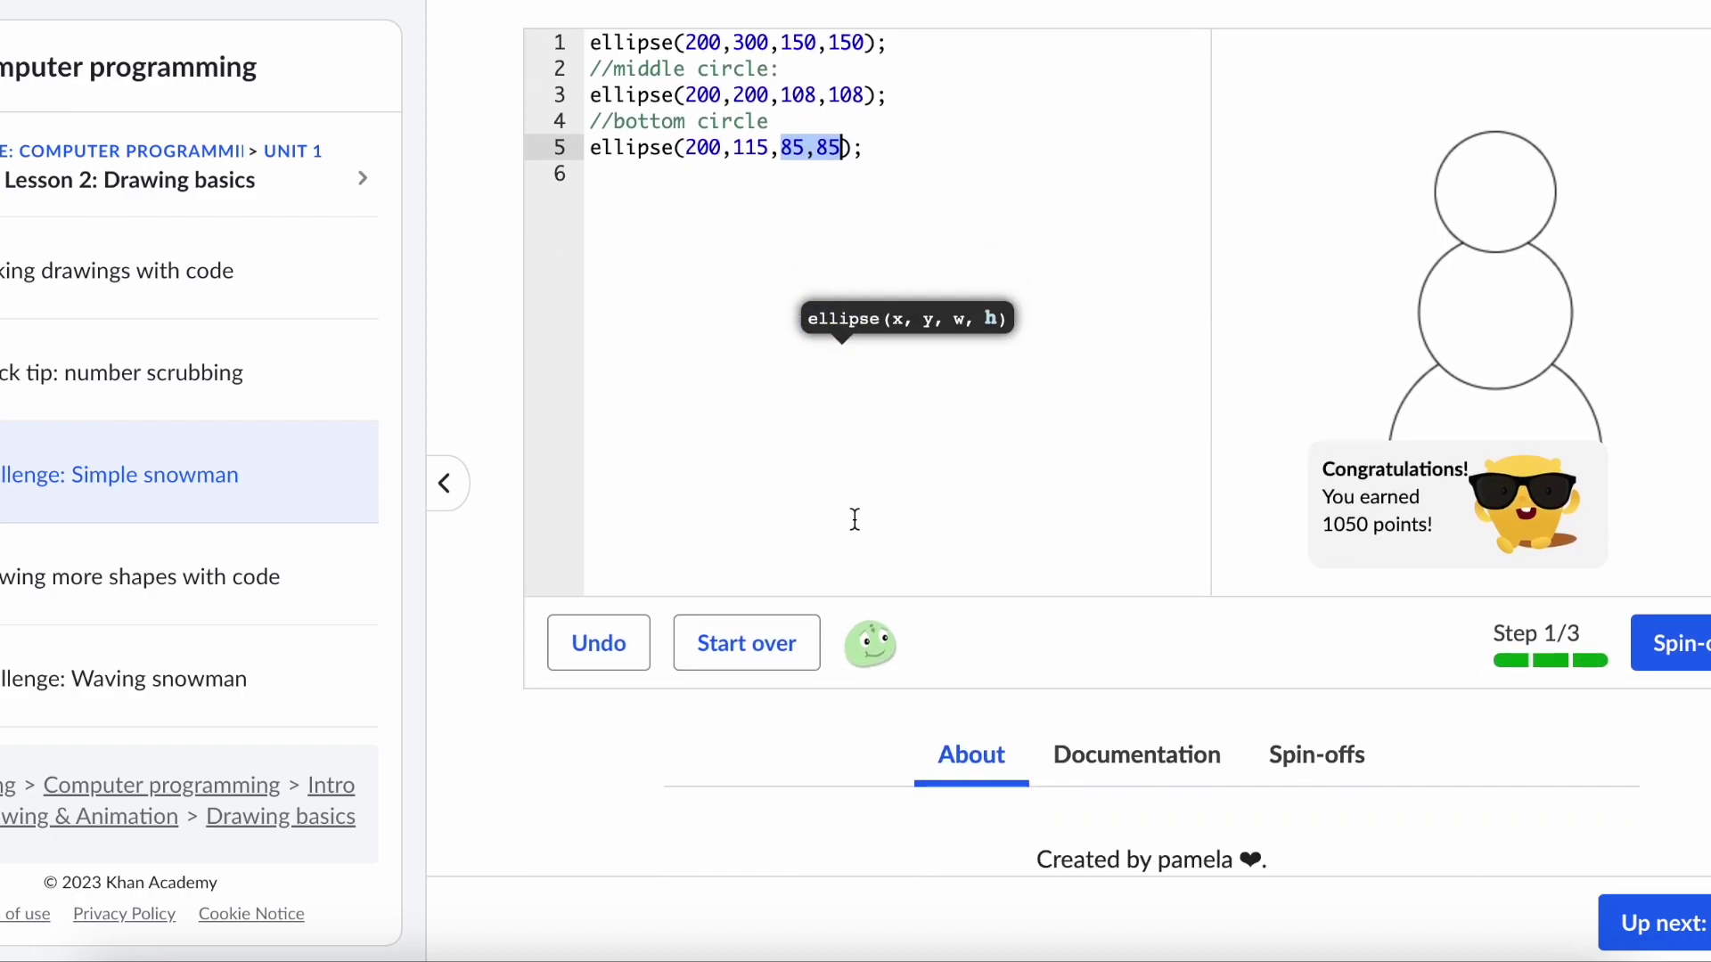
{"action": "left_click", "coordinate": [1134, 650]}
{"action": "scroll", "coordinate": [1134, 624], "scroll_direction": "down", "scroll_amount": 8}
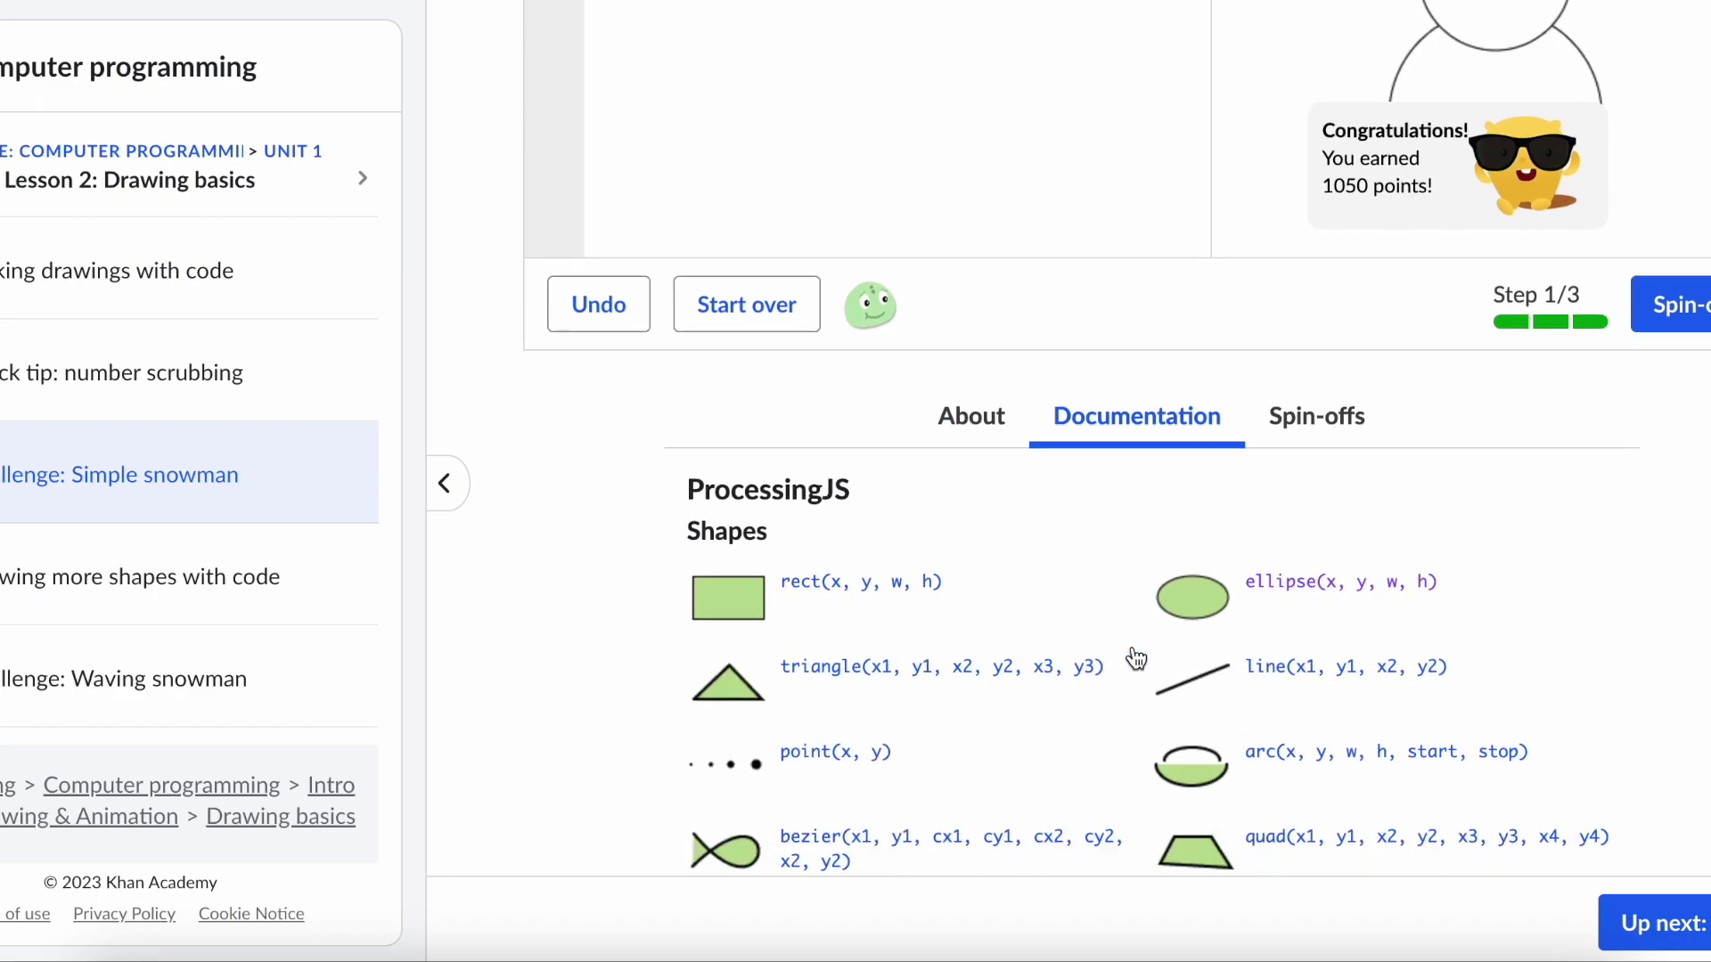
{"action": "scroll", "coordinate": [1139, 526], "scroll_direction": "up", "scroll_amount": 2}
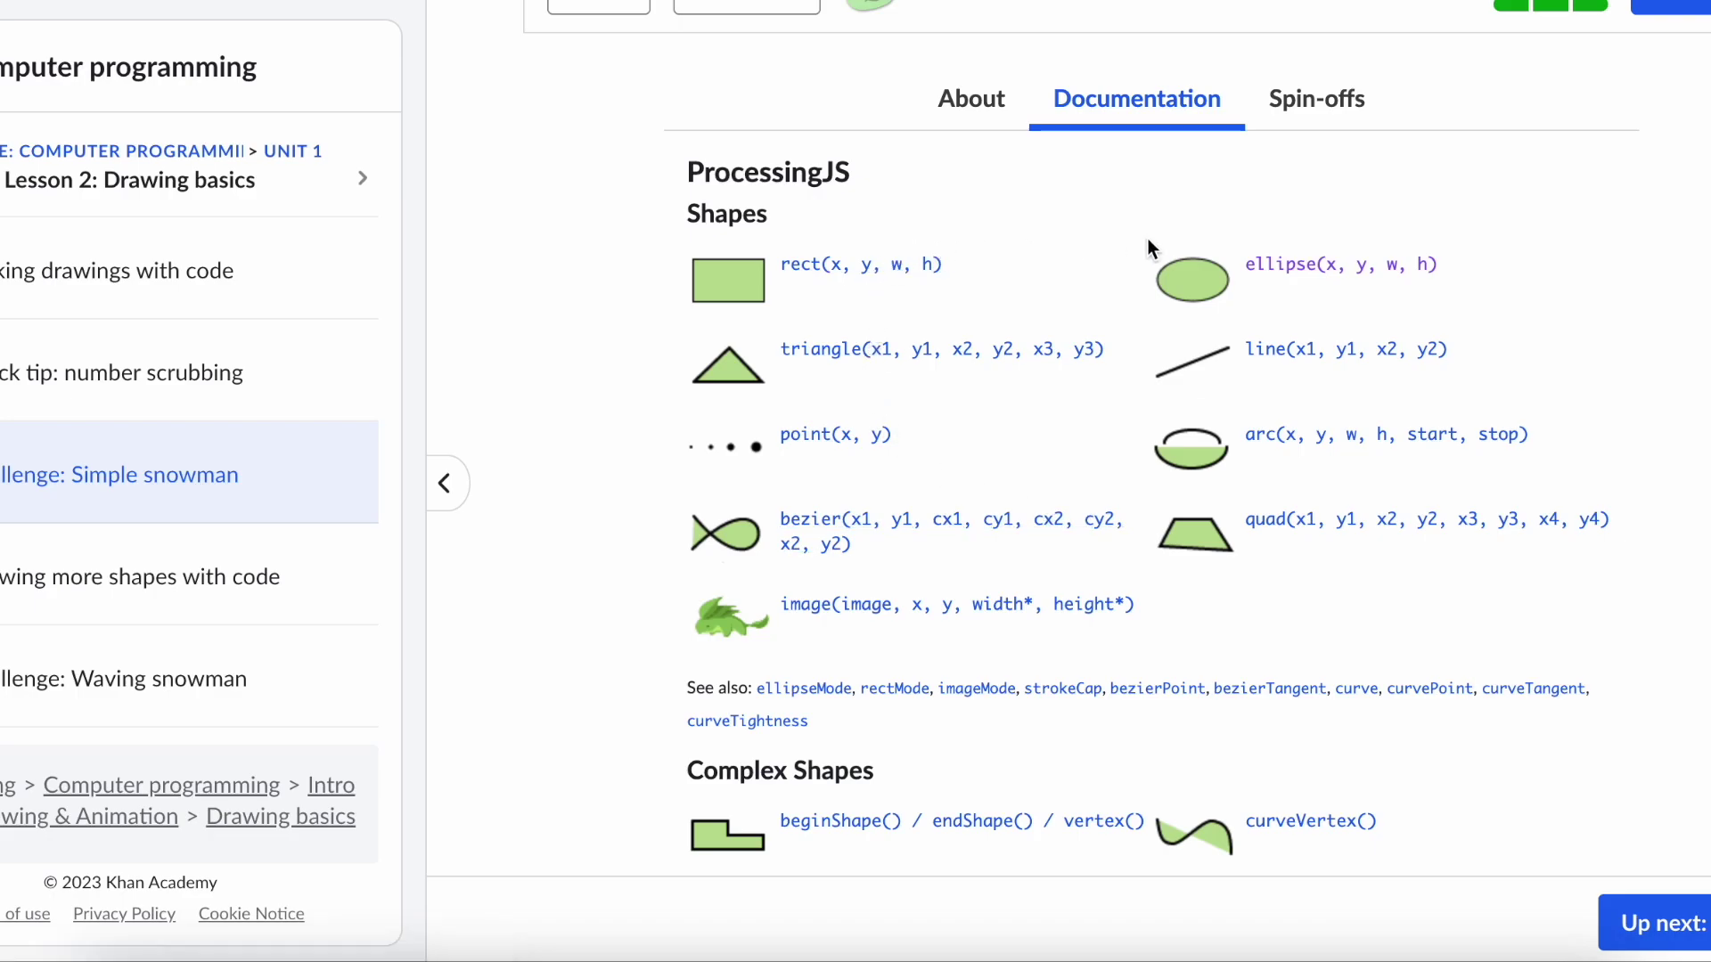
{"action": "scroll", "coordinate": [1147, 239], "scroll_direction": "up", "scroll_amount": 2}
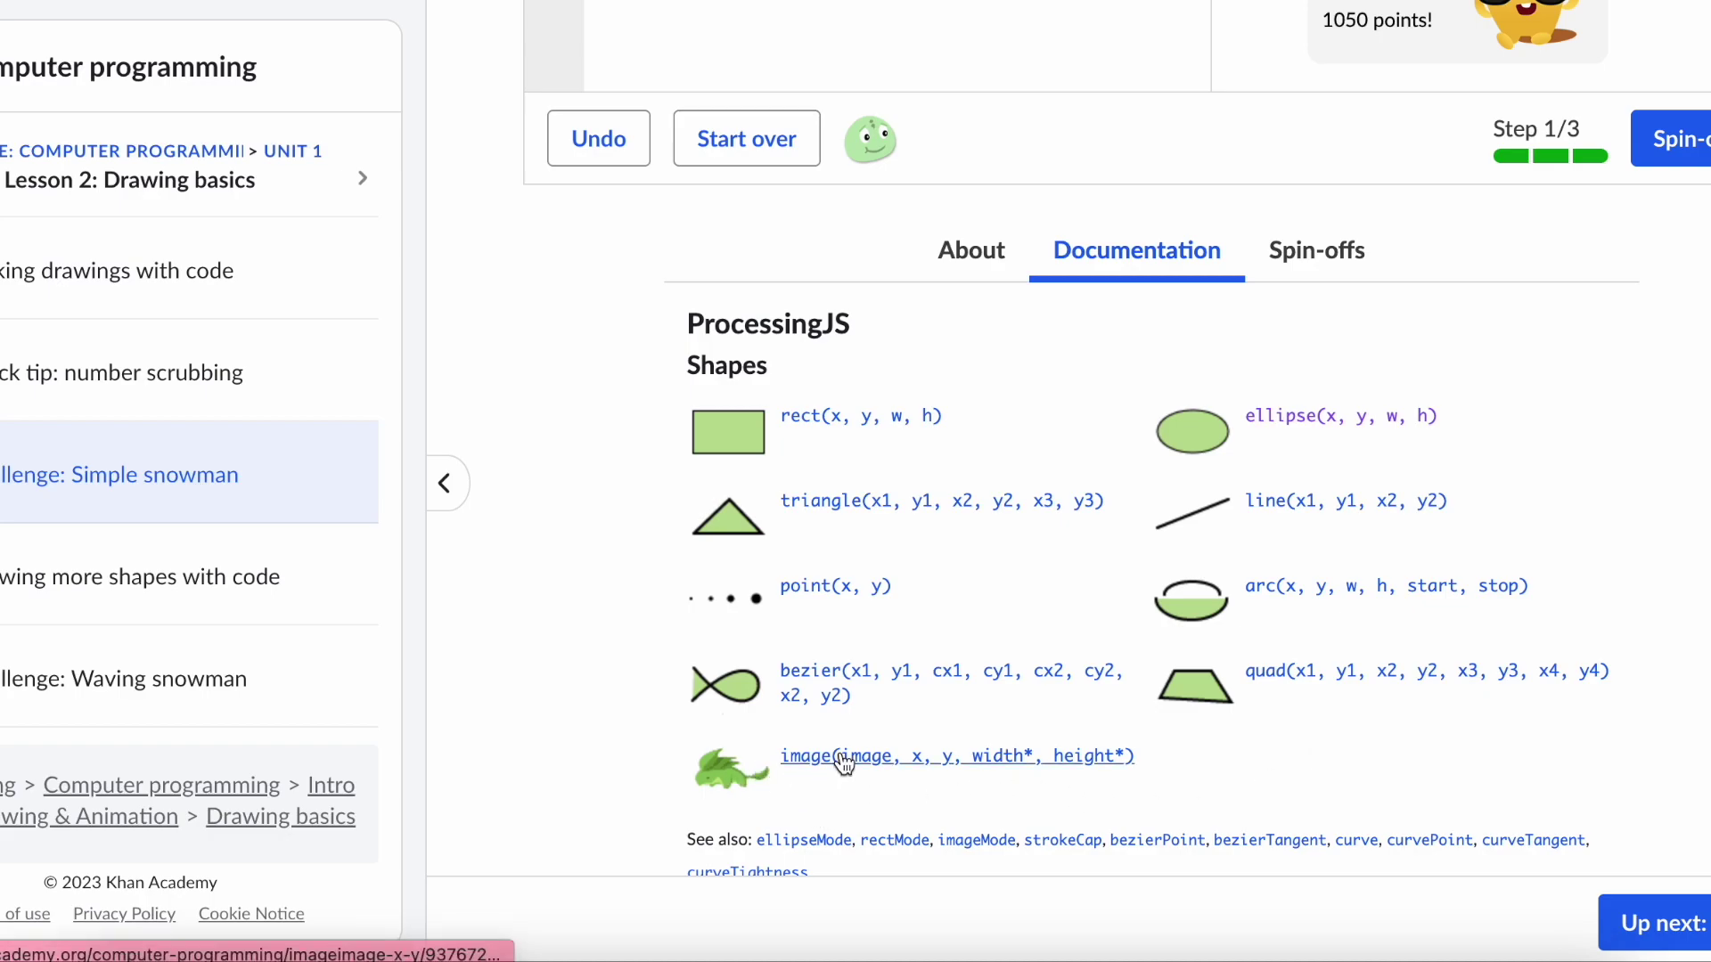
{"action": "scroll", "coordinate": [936, 706], "scroll_direction": "up", "scroll_amount": 5}
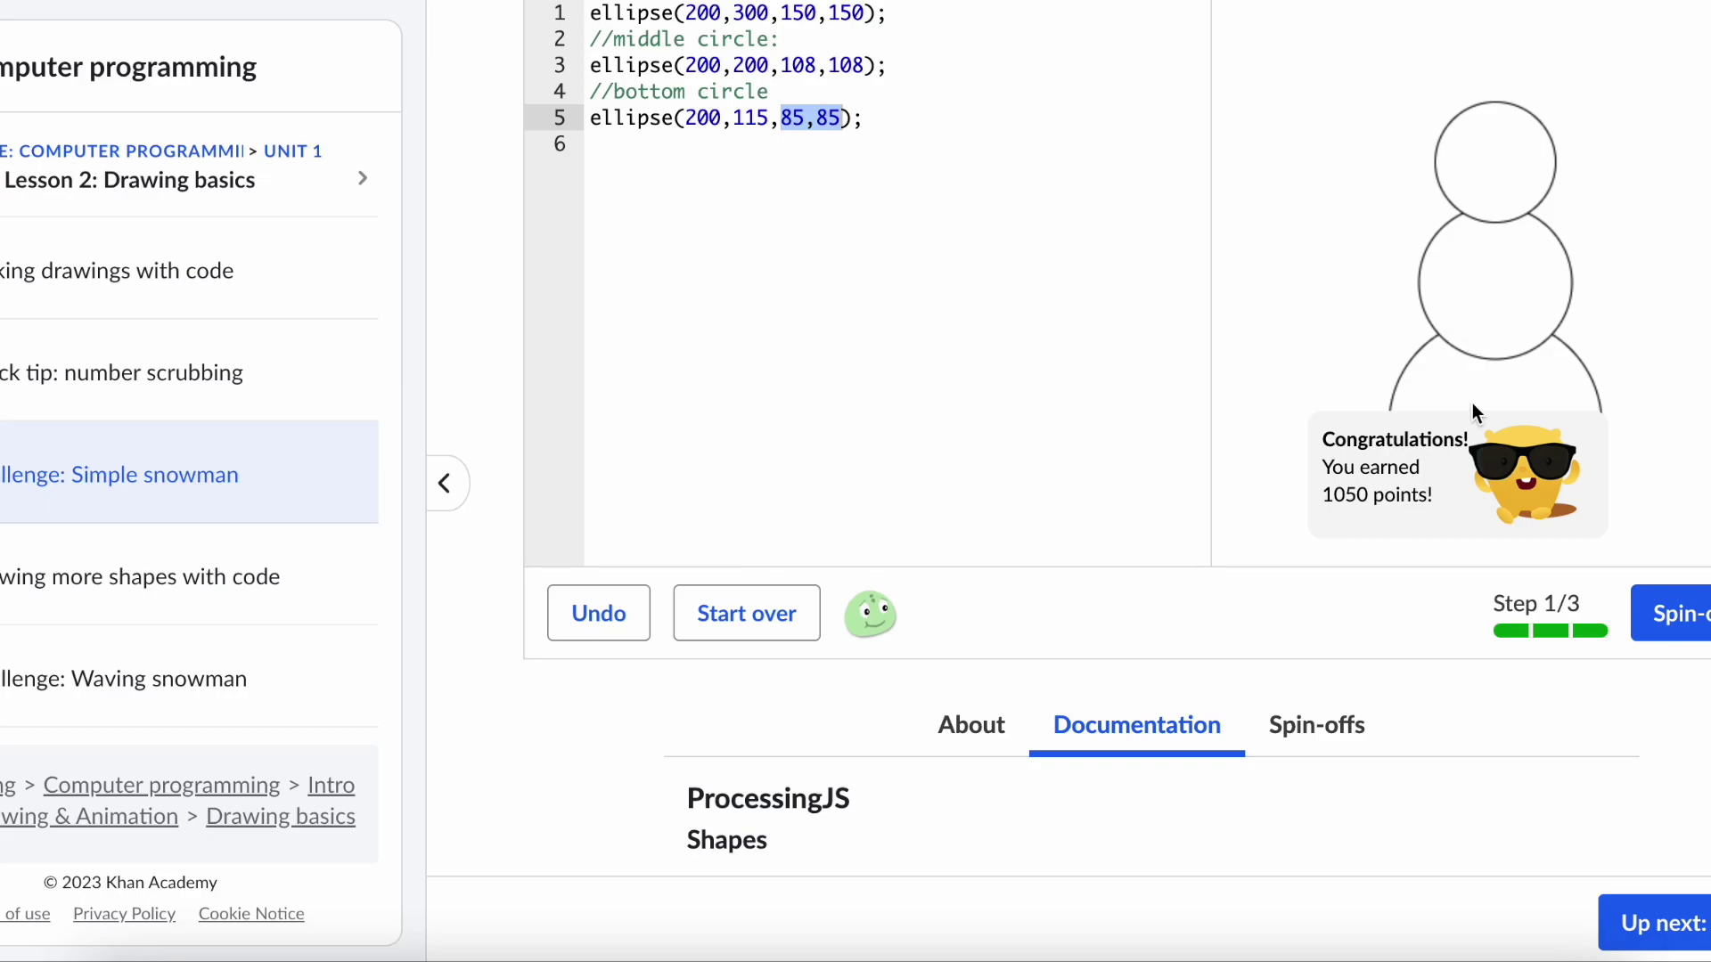
{"action": "left_click", "coordinate": [140, 576]}
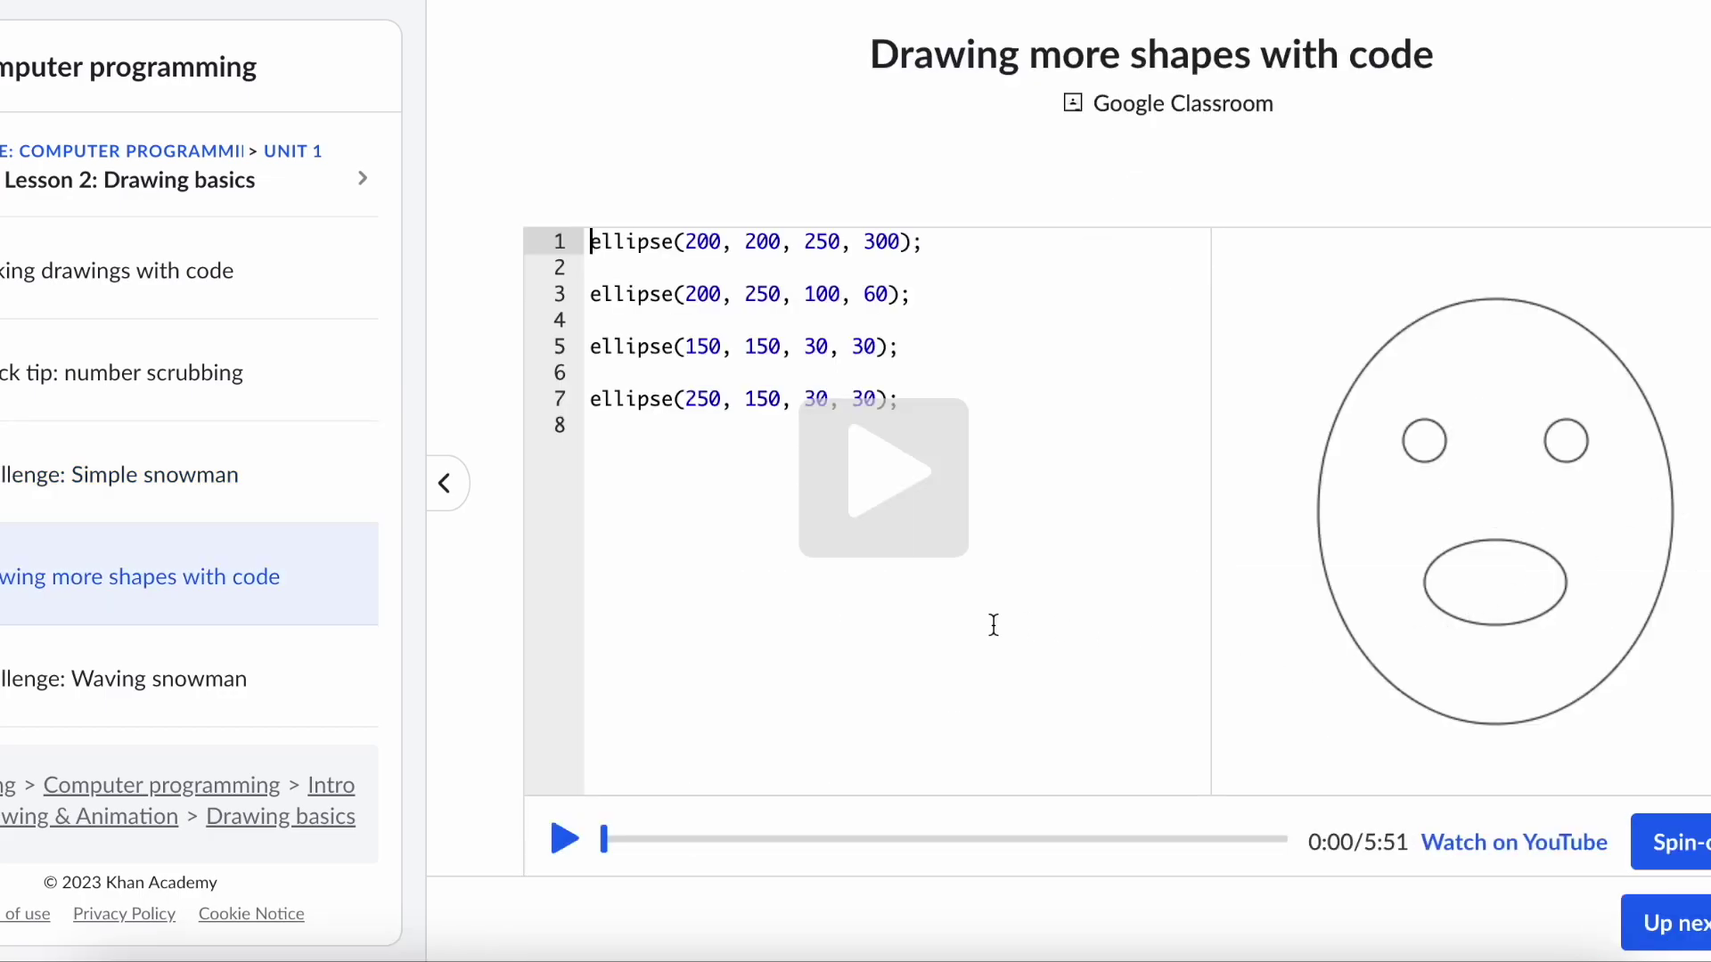
- Play the Drawing more shapes with code talk-through, skipping through 4:15, 5:16 and 5:32 to 5:42
{"action": "left_click", "coordinate": [910, 528]}
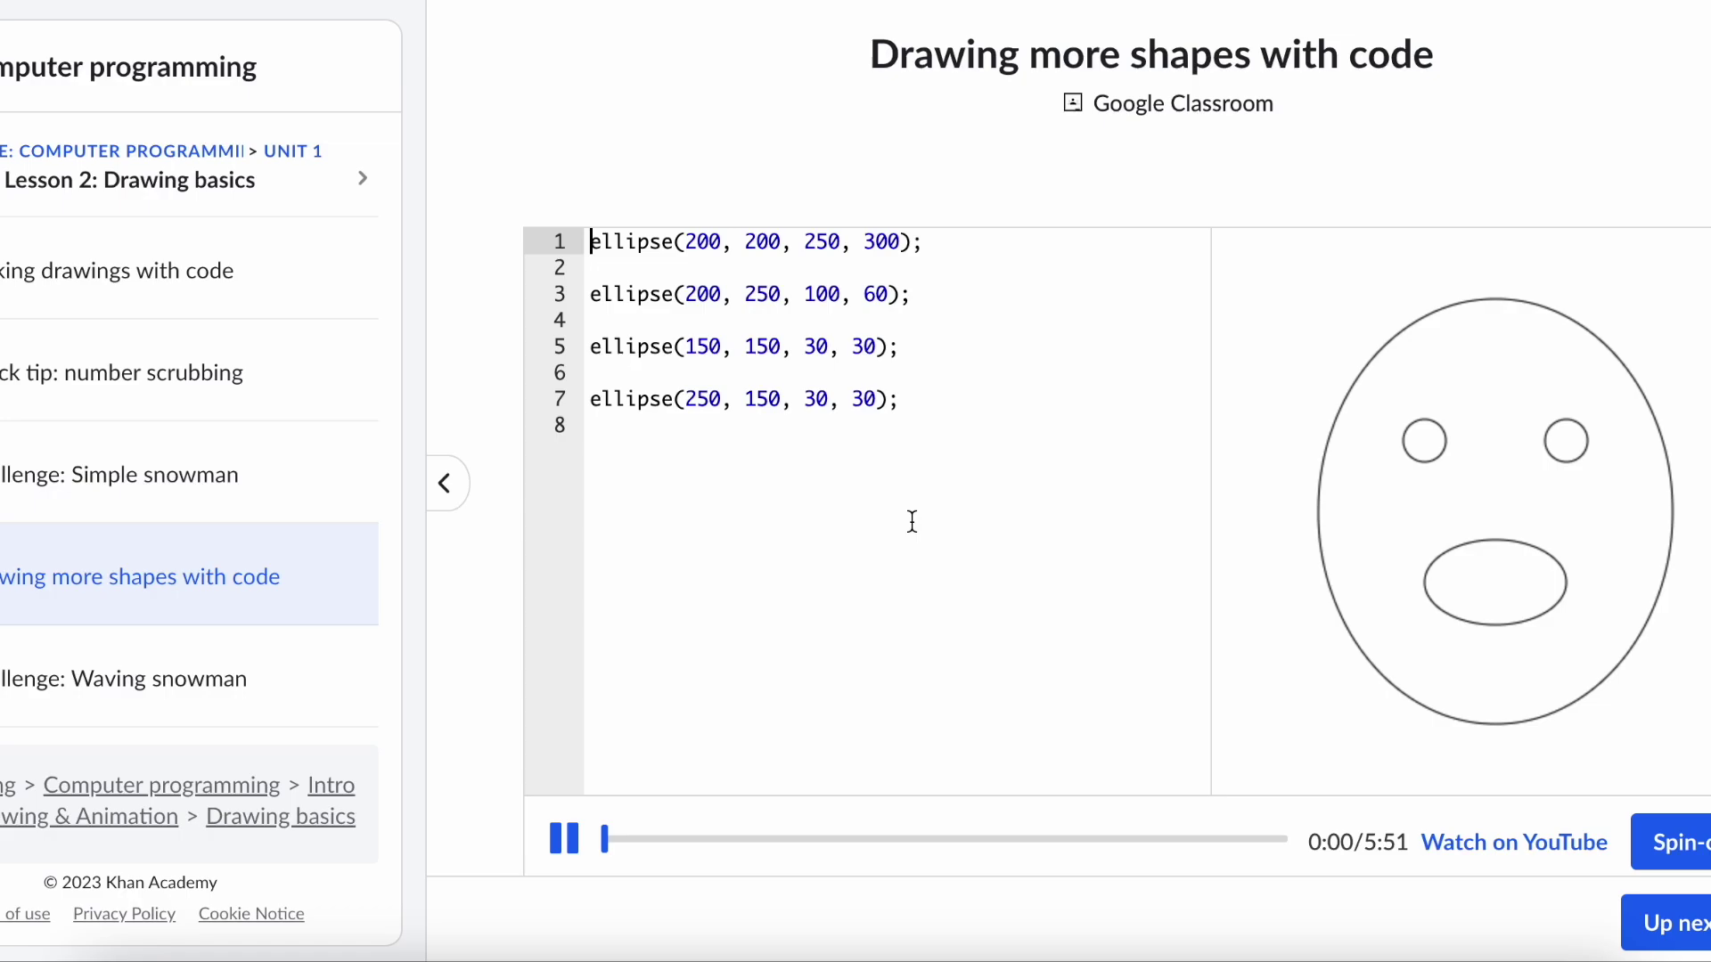
{"action": "left_click", "coordinate": [1104, 842]}
{"action": "left_click", "coordinate": [1222, 840]}
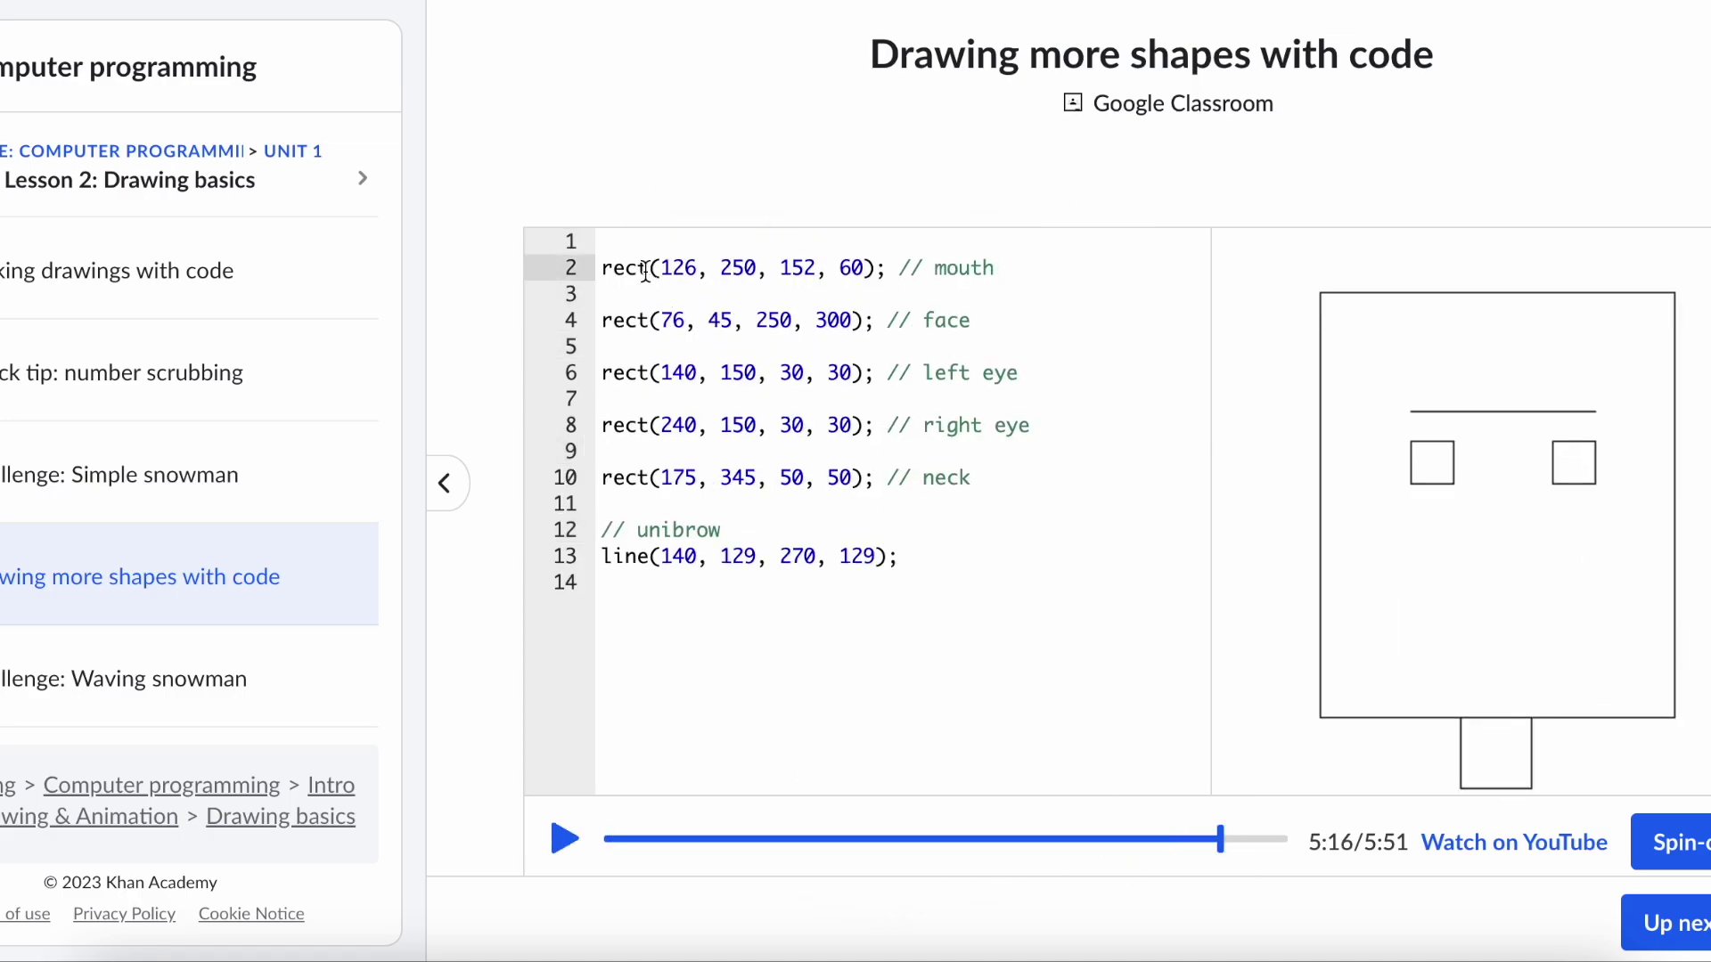
{"action": "left_click", "coordinate": [627, 321]}
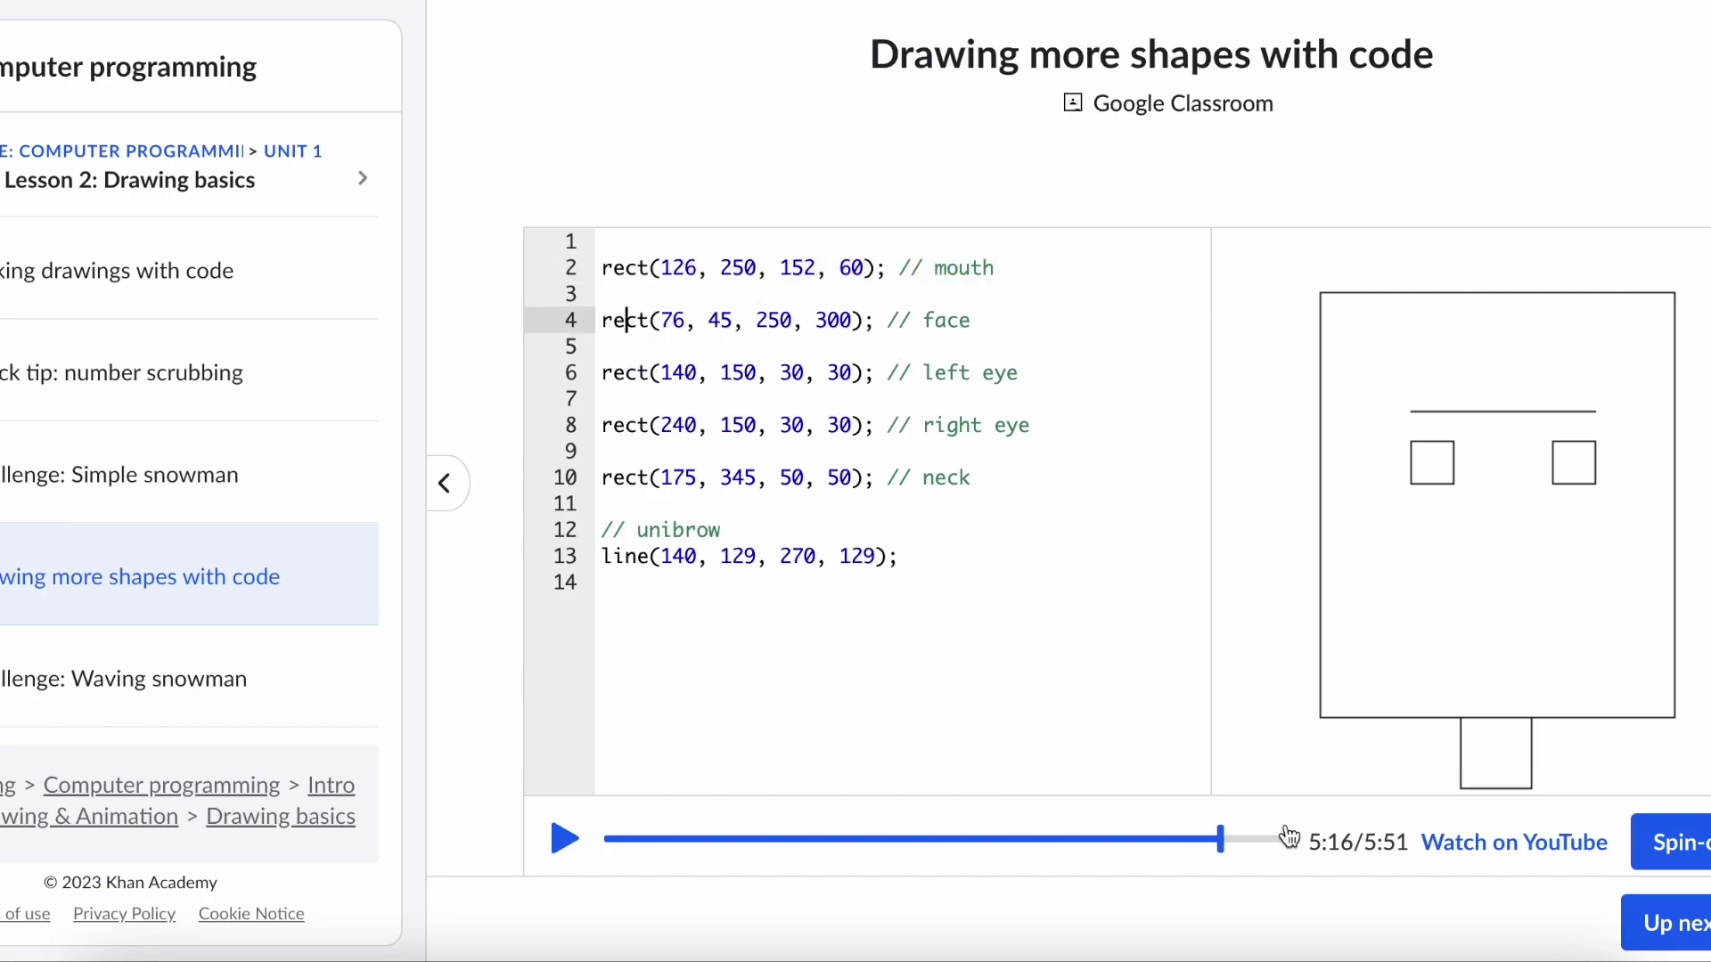
{"action": "left_click", "coordinate": [614, 556]}
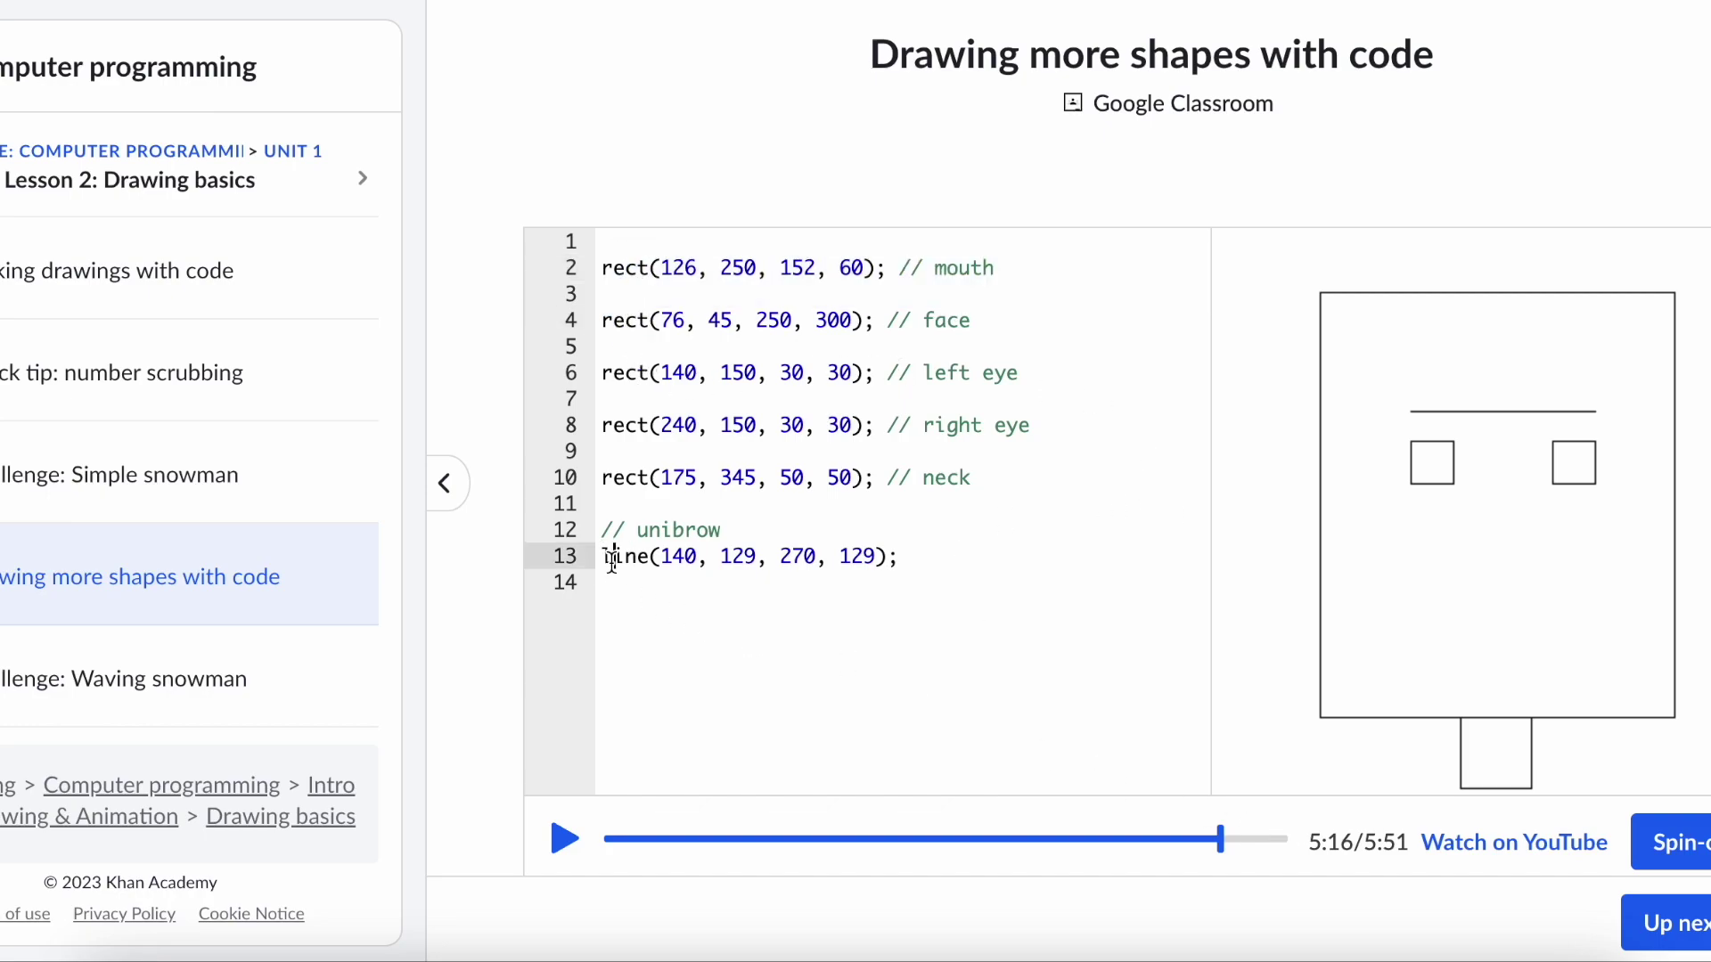
{"action": "left_click", "coordinate": [1253, 840]}
{"action": "left_click", "coordinate": [1271, 839]}
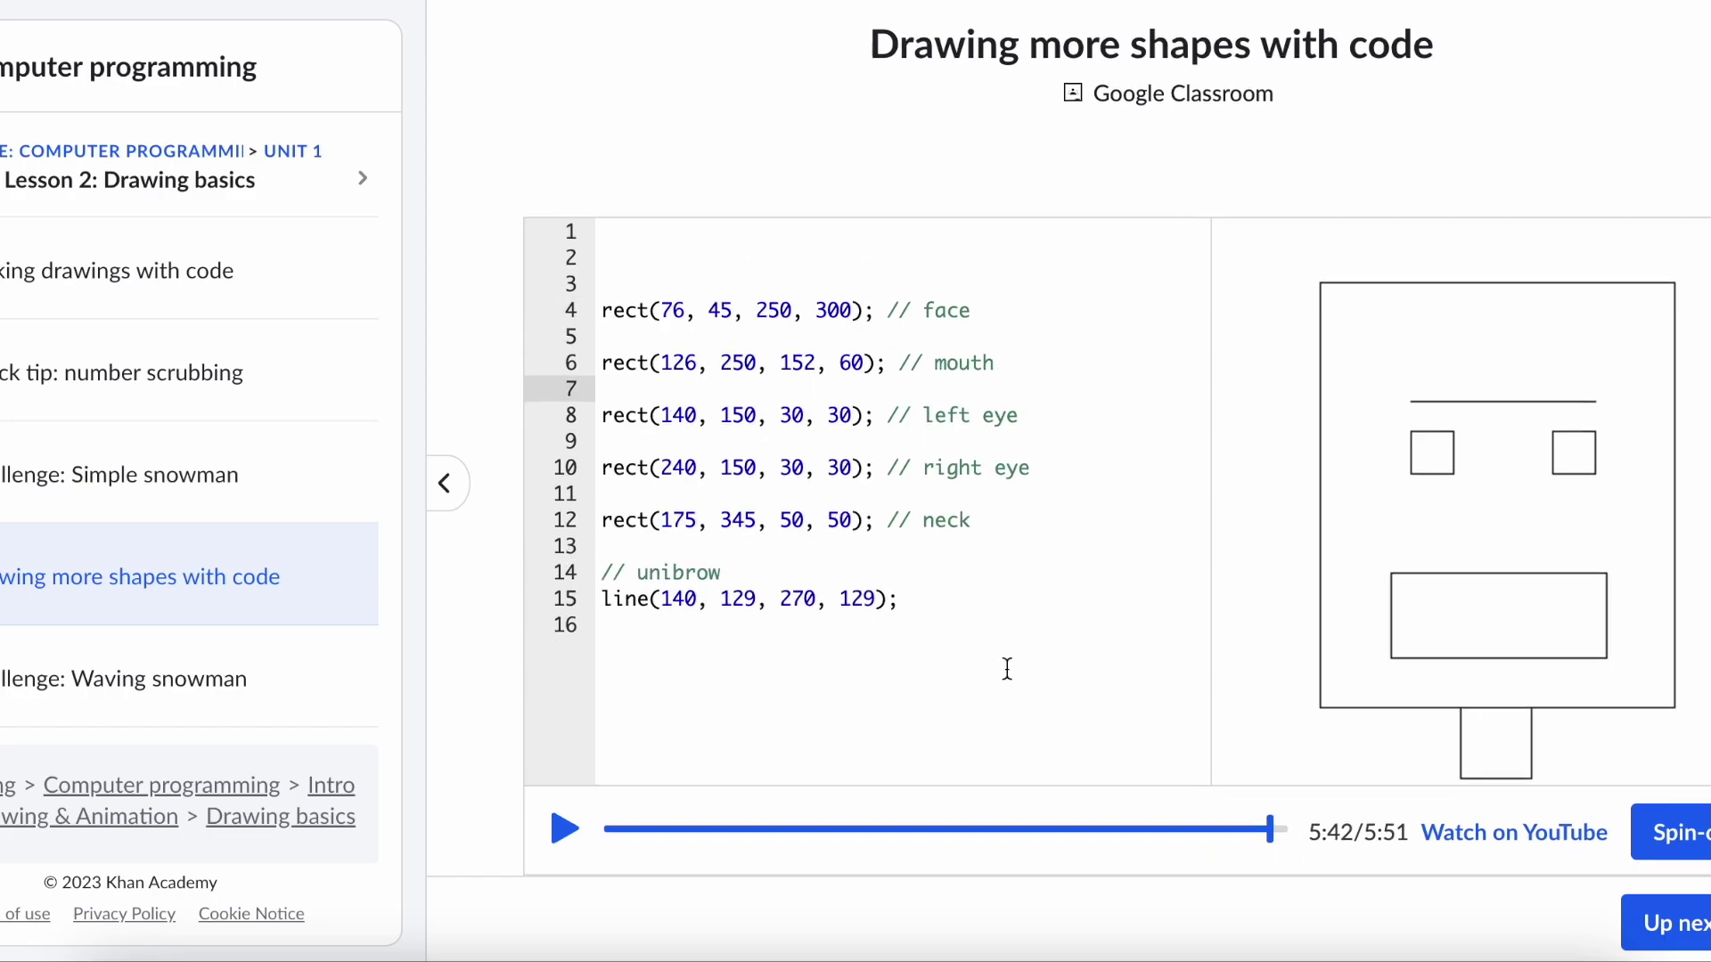
- Scroll over the lesson page and continue to Challenge: Waving snowman
{"action": "scroll", "coordinate": [1004, 668], "scroll_direction": "down", "scroll_amount": 4}
{"action": "scroll", "coordinate": [984, 264], "scroll_direction": "up", "scroll_amount": 2}
{"action": "scroll", "coordinate": [984, 265], "scroll_direction": "up", "scroll_amount": 1}
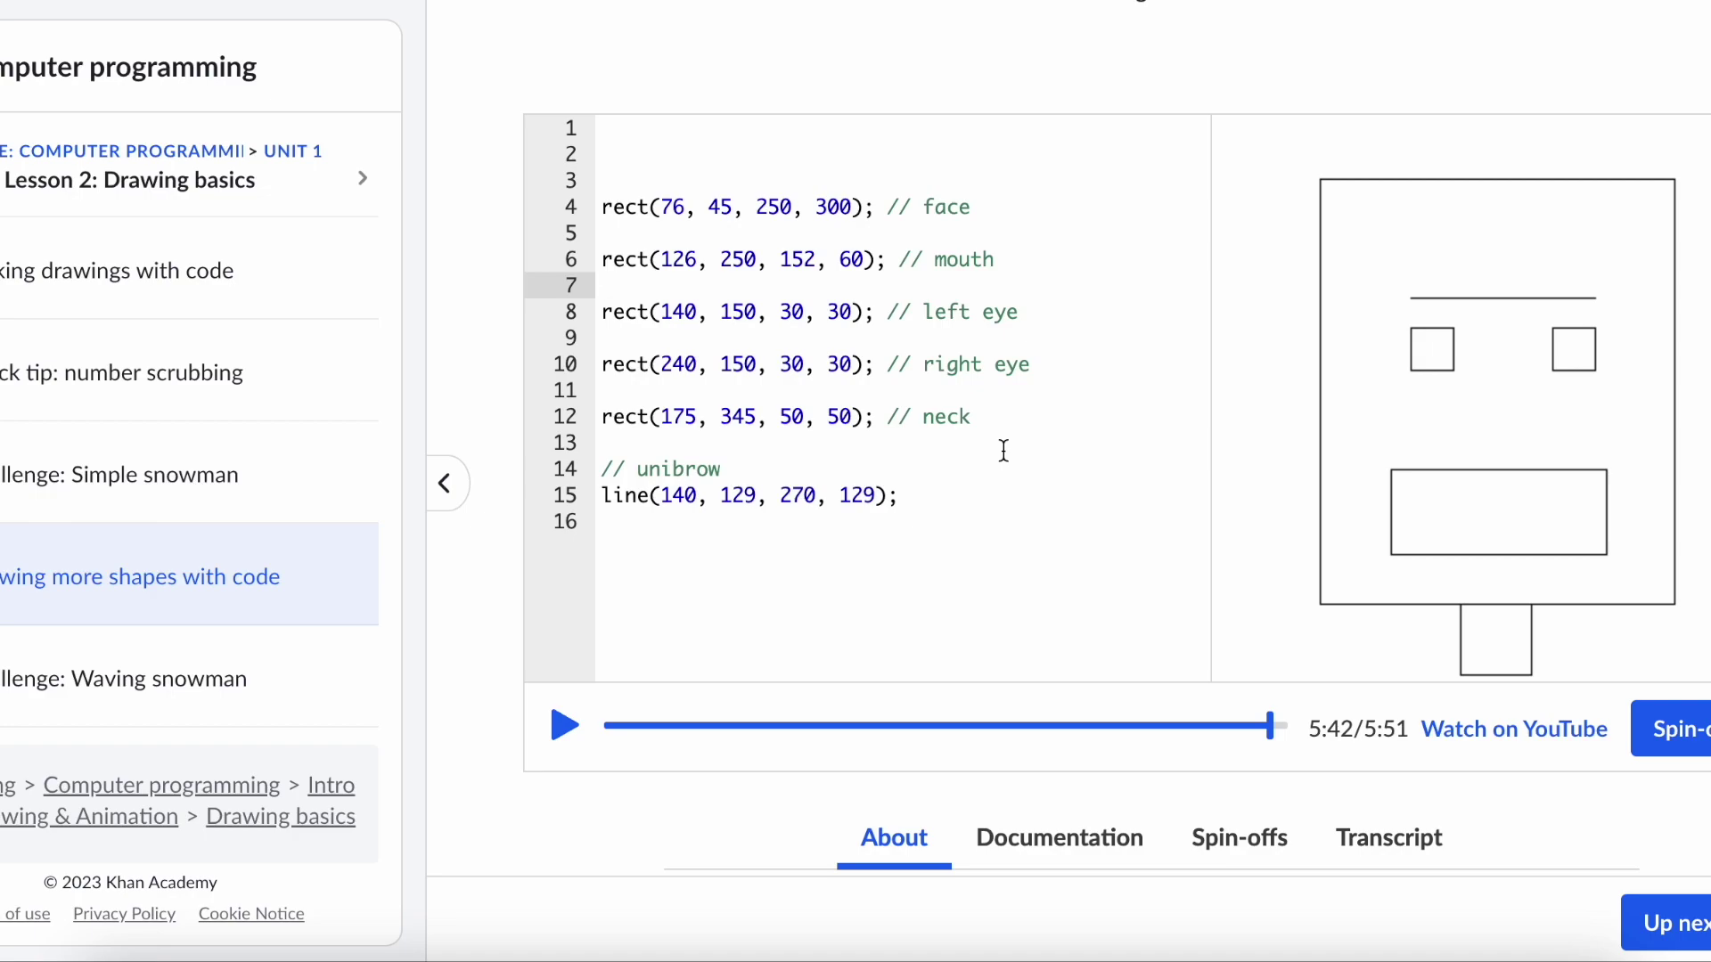
{"action": "scroll", "coordinate": [997, 510], "scroll_direction": "down", "scroll_amount": 3}
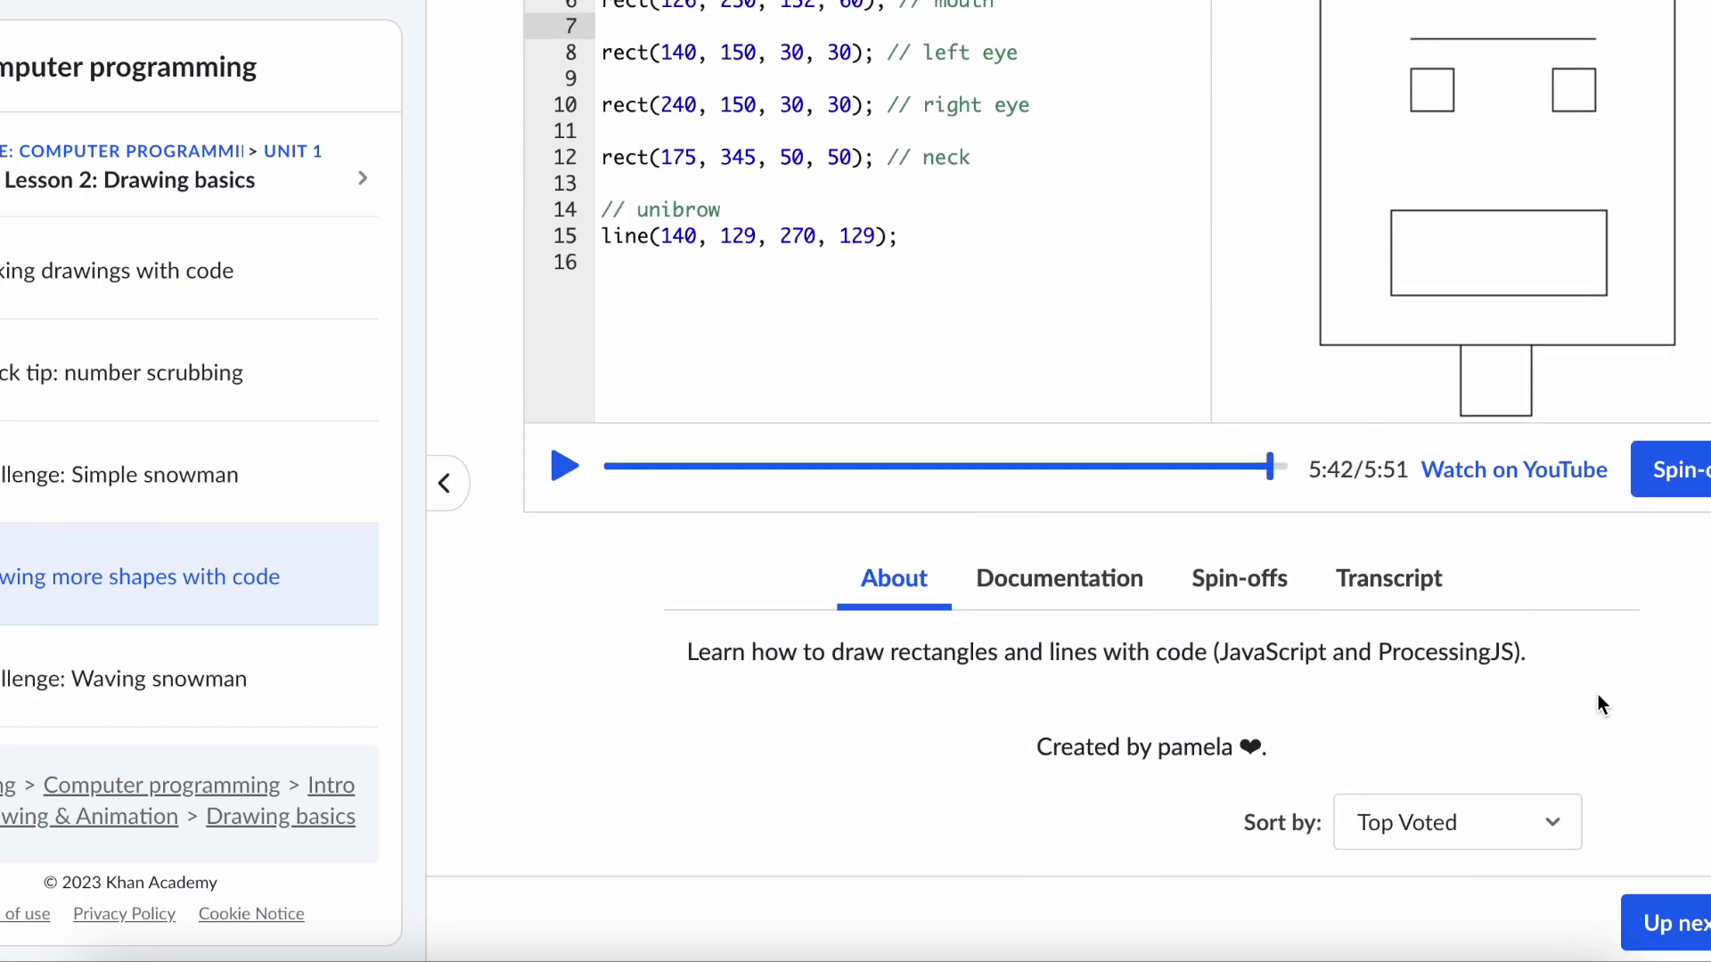
{"action": "left_click", "coordinate": [1684, 922]}
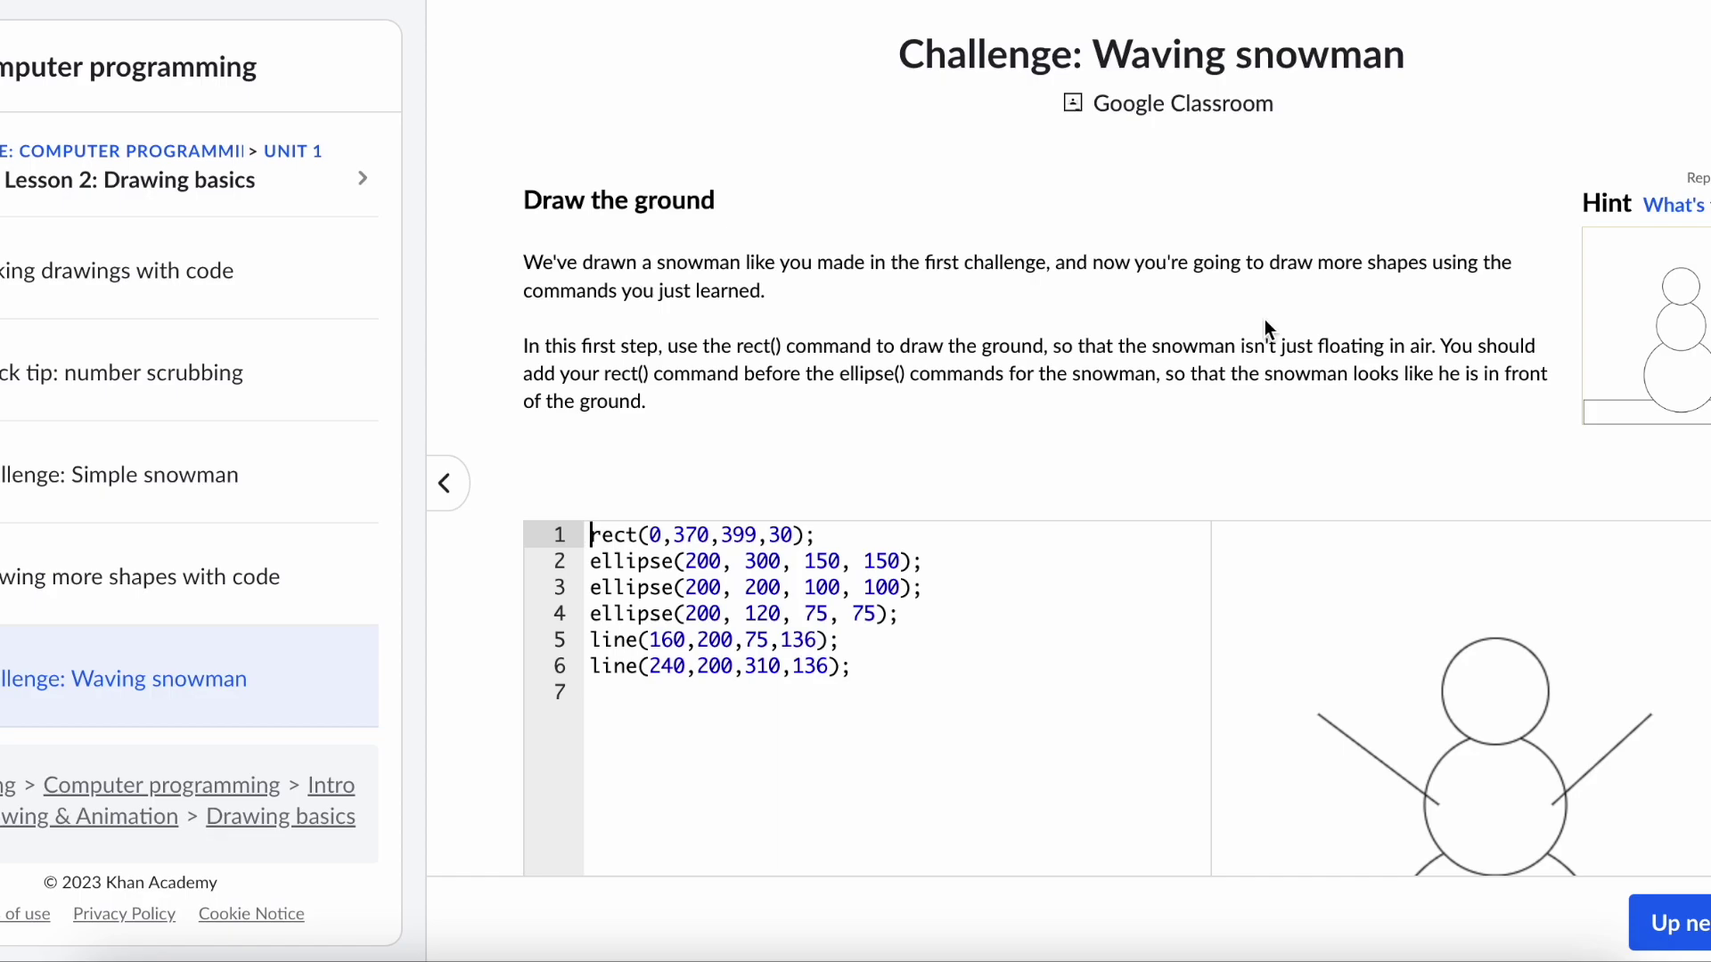
- Scroll to the Waving snowman's ground rectangle step, then continue to the Coloring with code lesson
{"action": "scroll", "coordinate": [1264, 320], "scroll_direction": "down", "scroll_amount": 1}
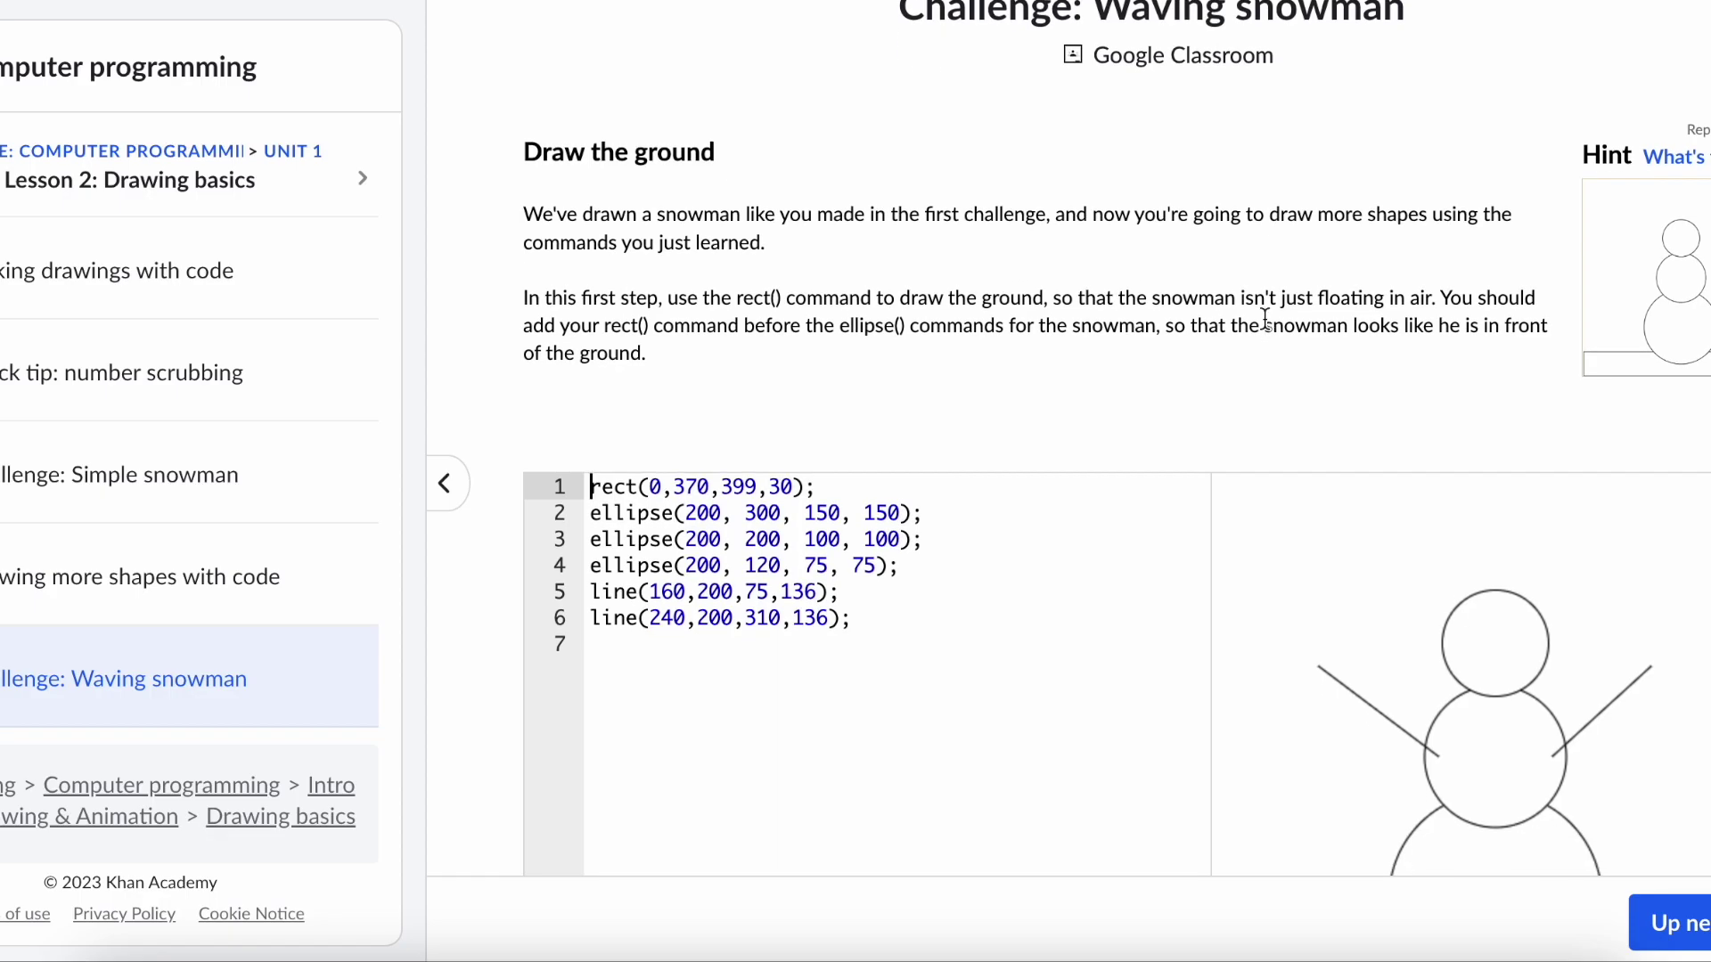
{"action": "scroll", "coordinate": [1265, 318], "scroll_direction": "down", "scroll_amount": 1}
{"action": "scroll", "coordinate": [1264, 318], "scroll_direction": "down", "scroll_amount": 3}
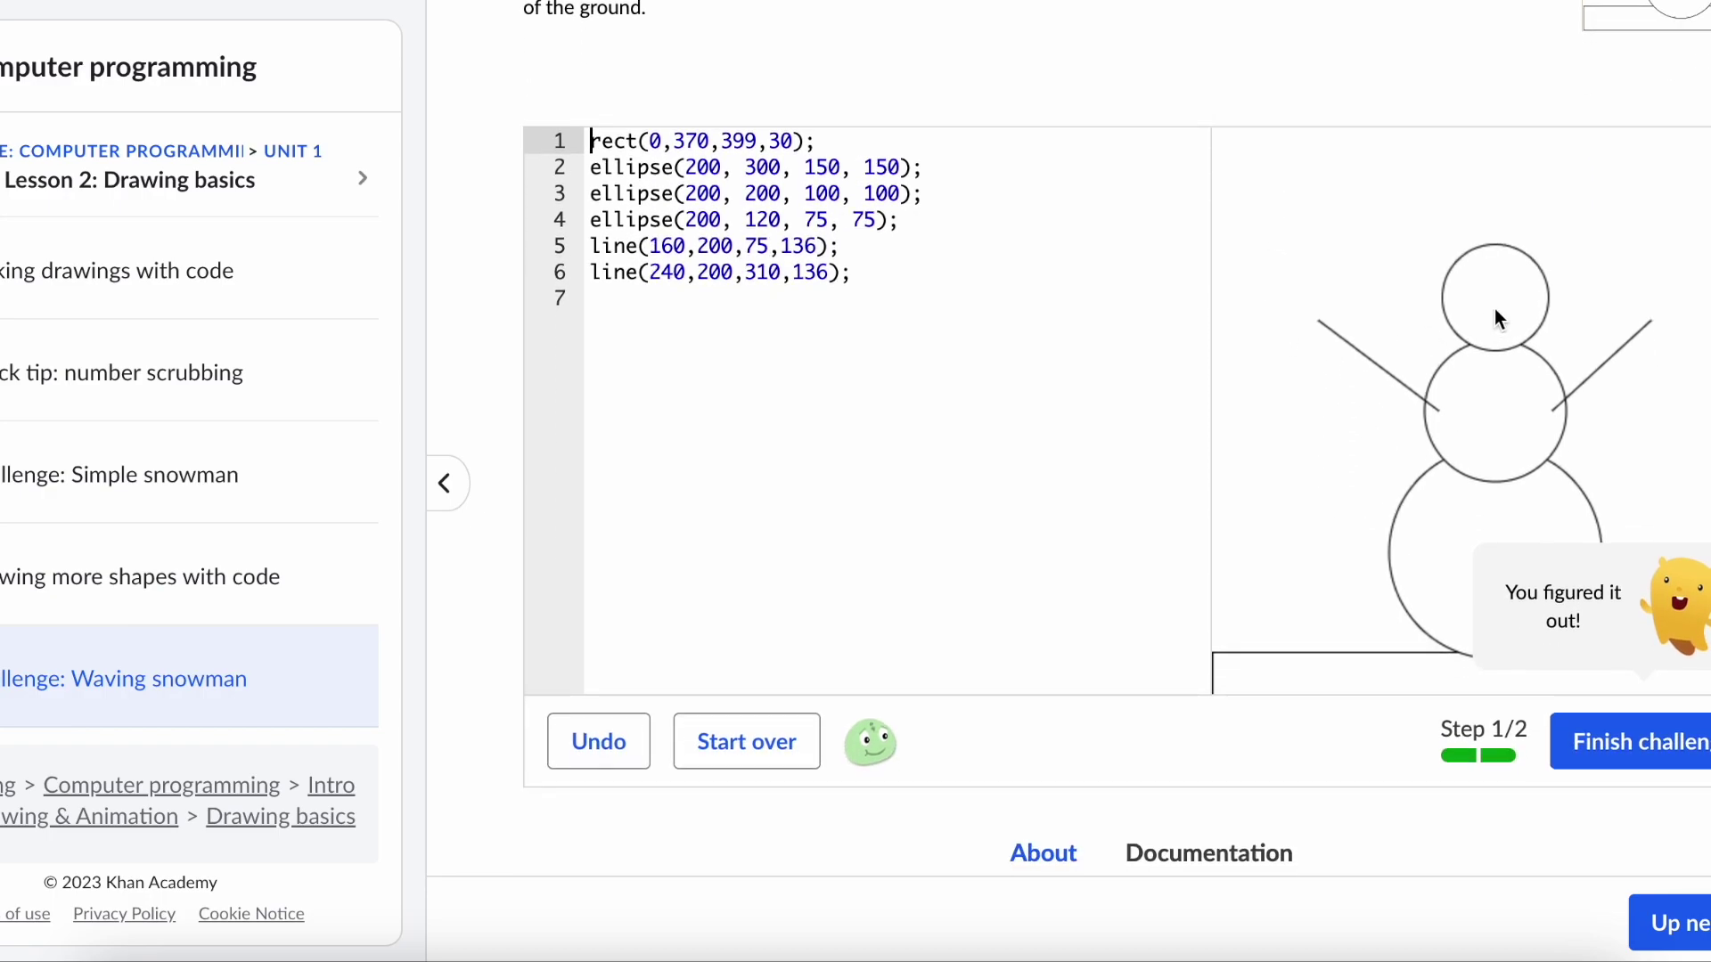
{"action": "scroll", "coordinate": [1494, 308], "scroll_direction": "up", "scroll_amount": 4}
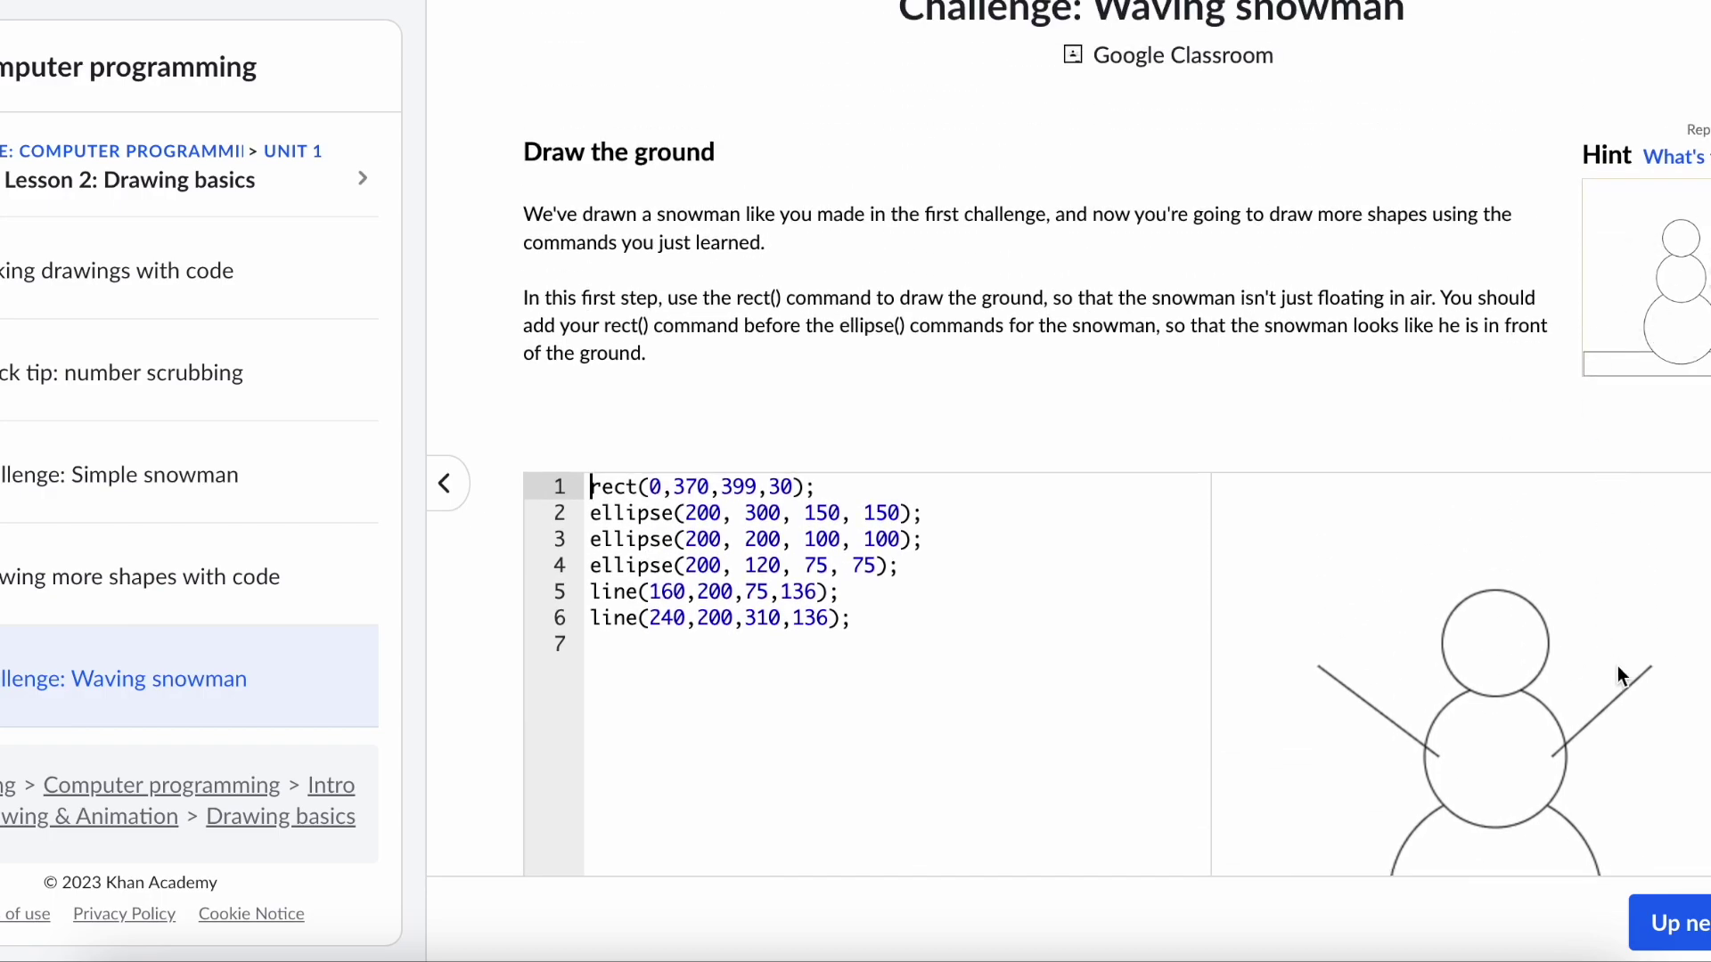
{"action": "scroll", "coordinate": [1618, 668], "scroll_direction": "down", "scroll_amount": 5}
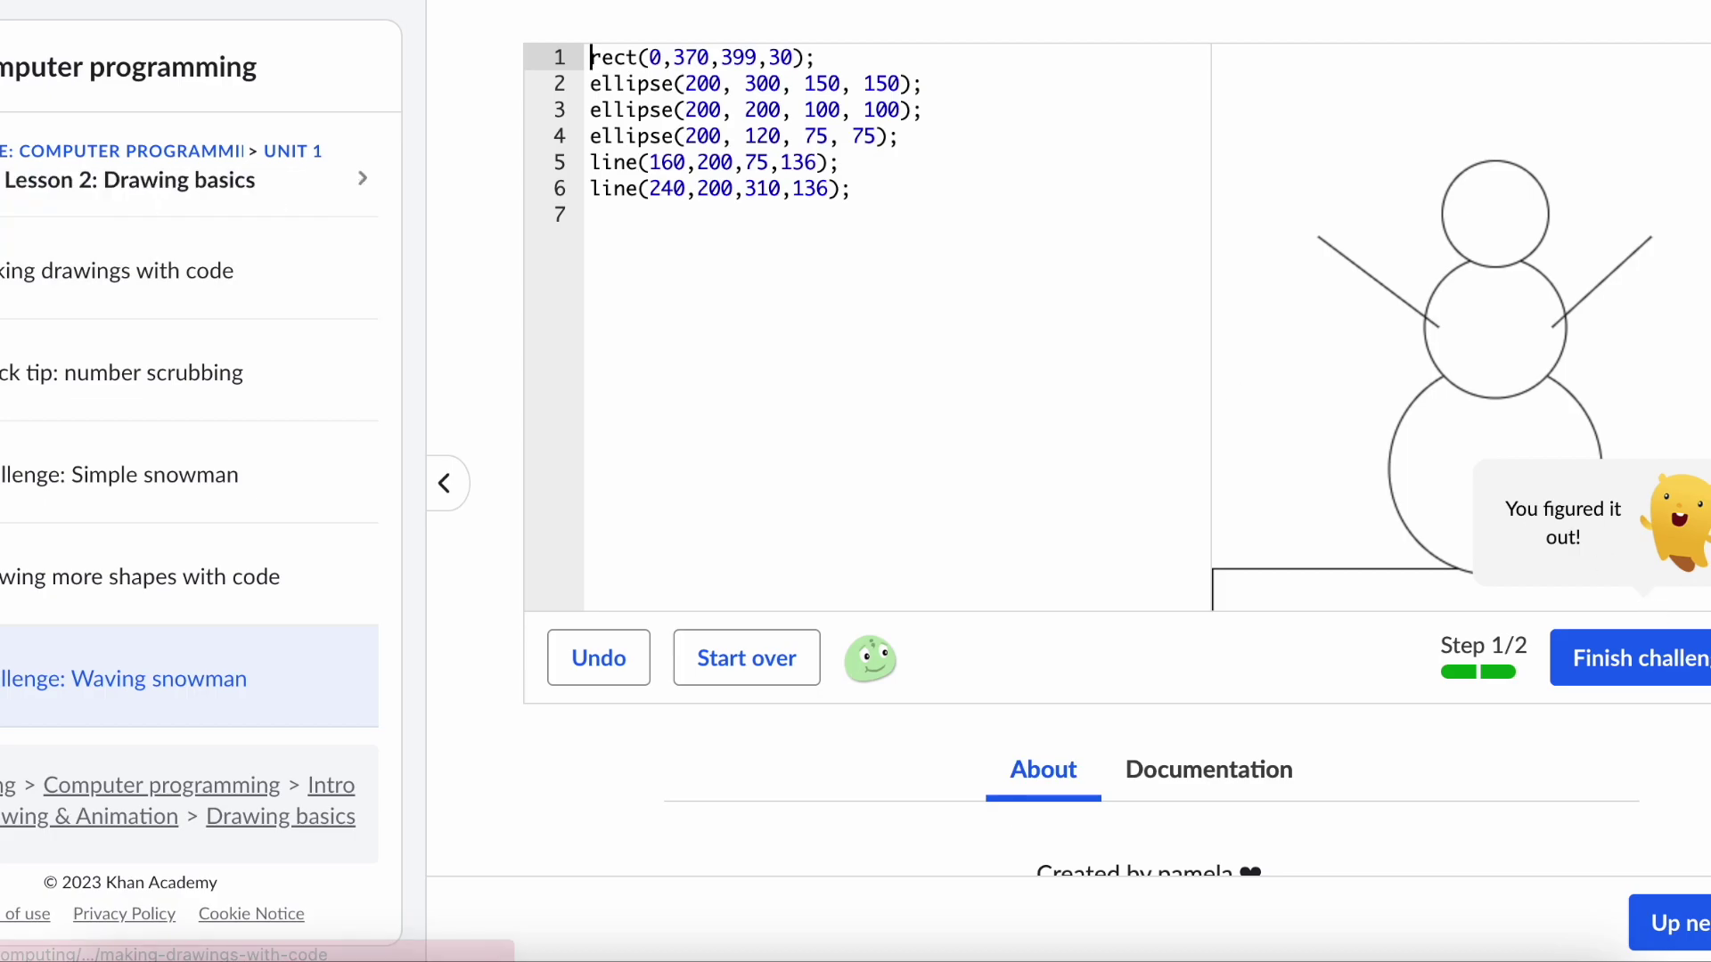
{"action": "left_click", "coordinate": [1689, 918]}
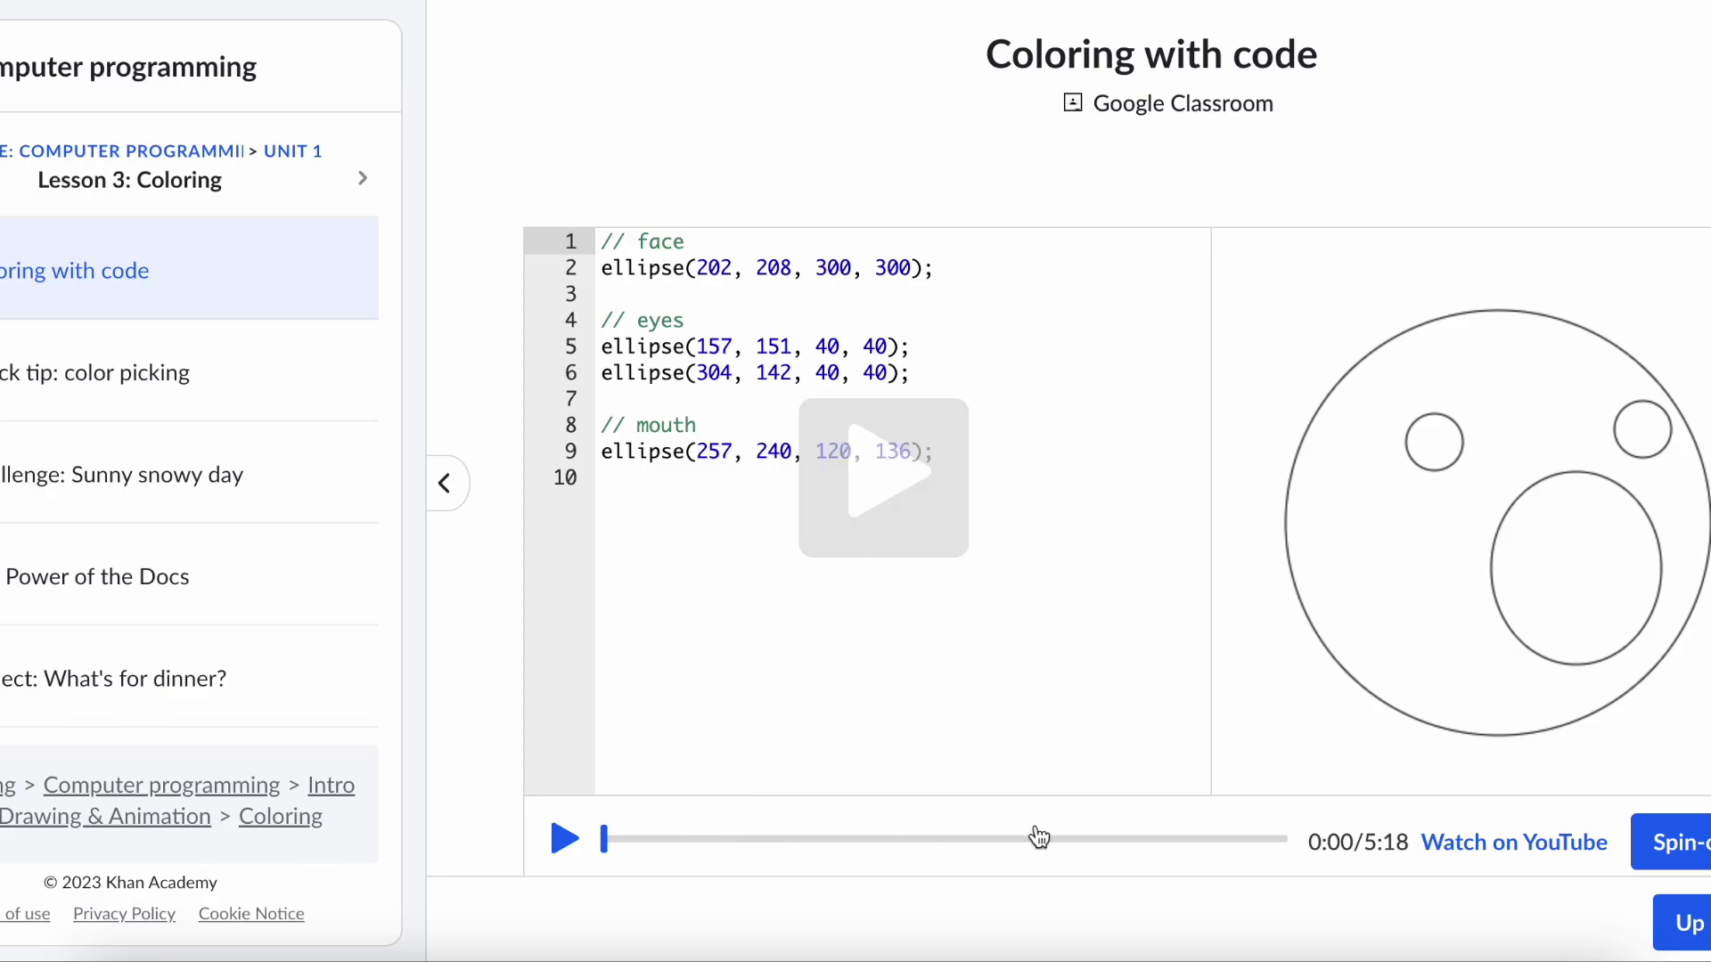
- Skip the Coloring with code talk-through to 4:34, then check the background, face fill and headband stroke lines
{"action": "left_click", "coordinate": [1104, 838]}
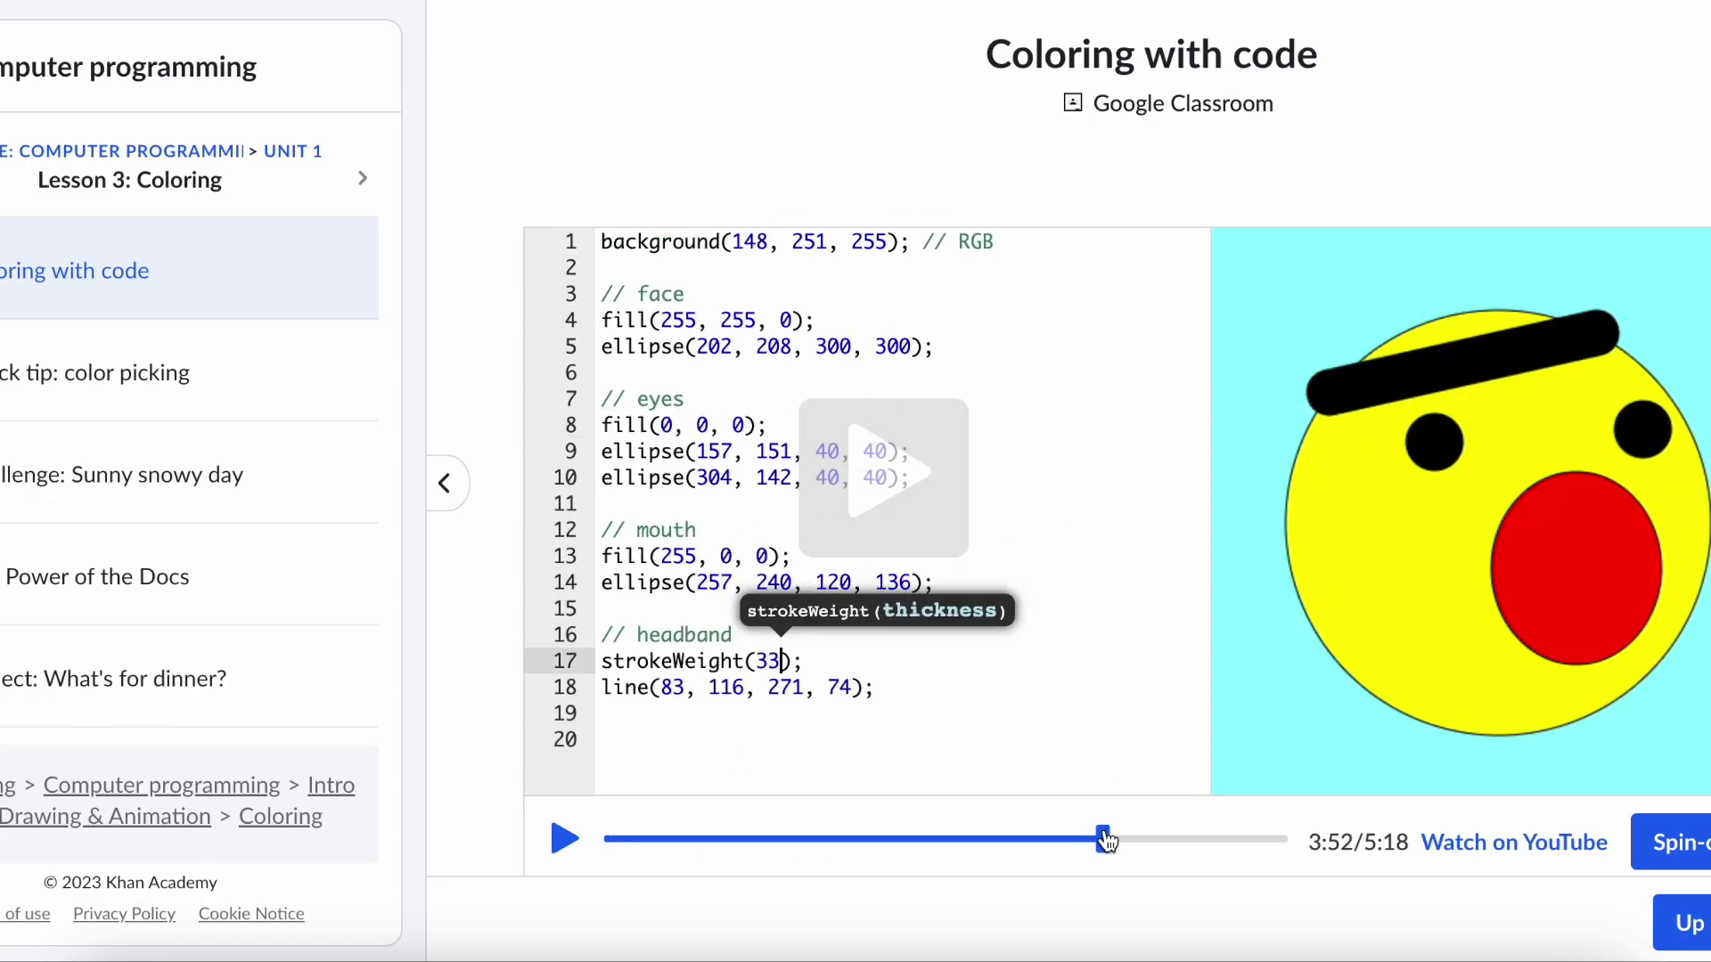
{"action": "left_click", "coordinate": [1192, 840]}
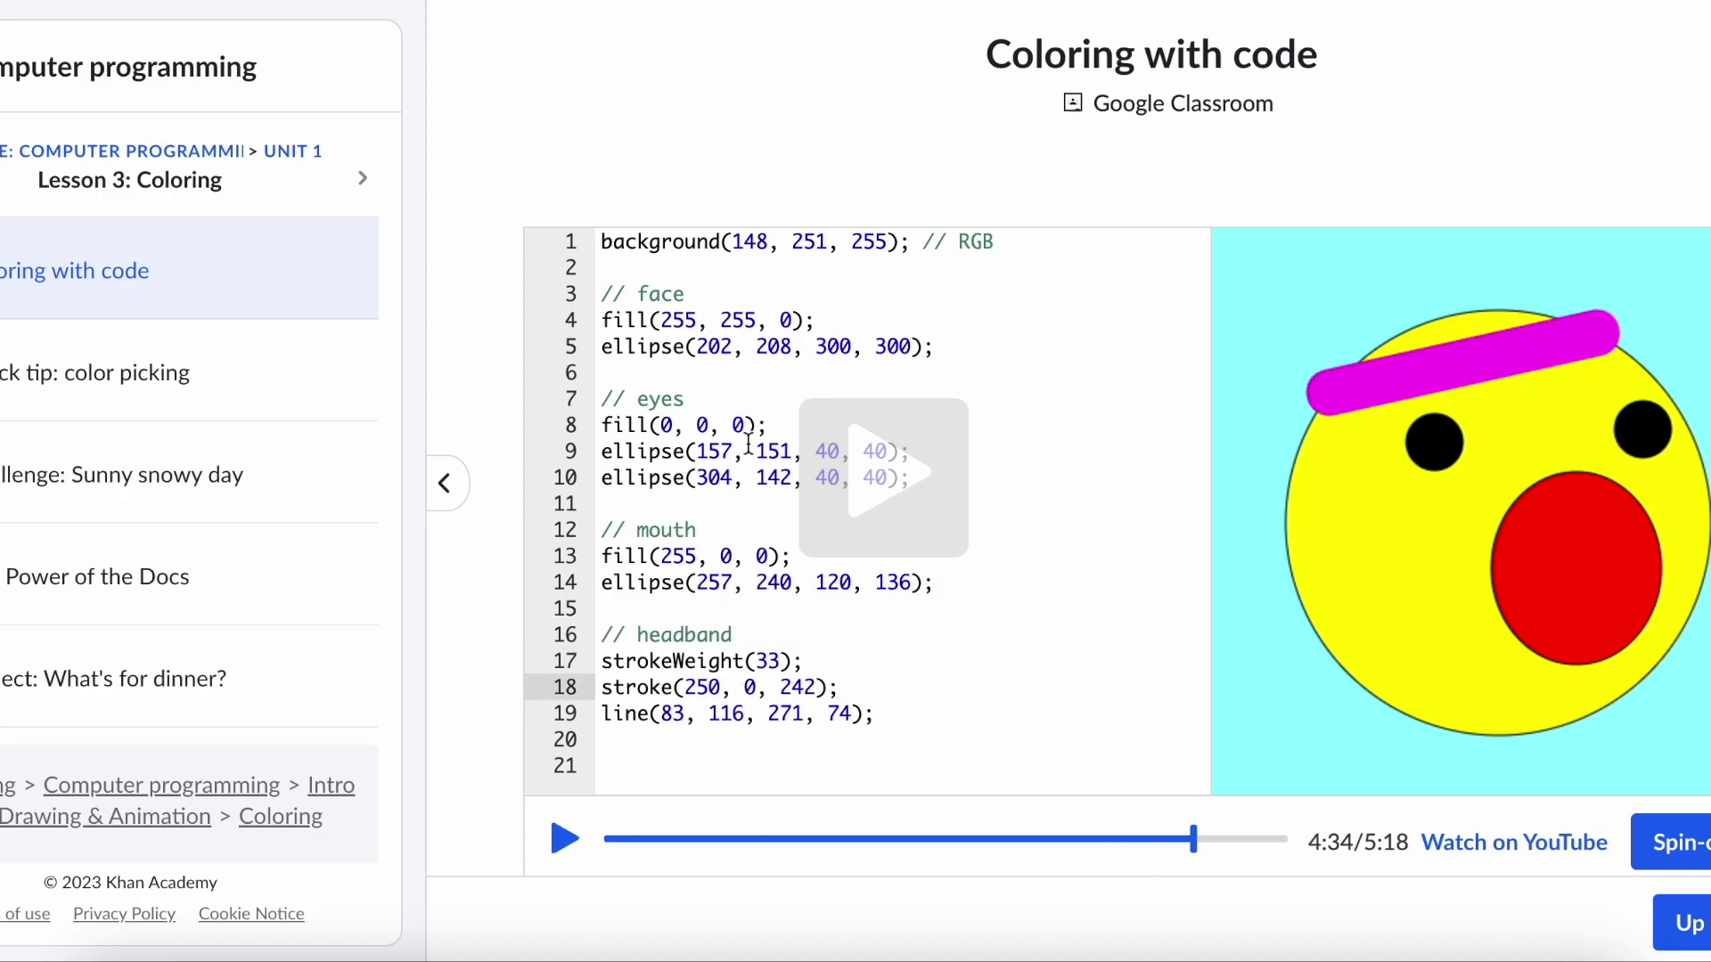
{"action": "left_click", "coordinate": [654, 242]}
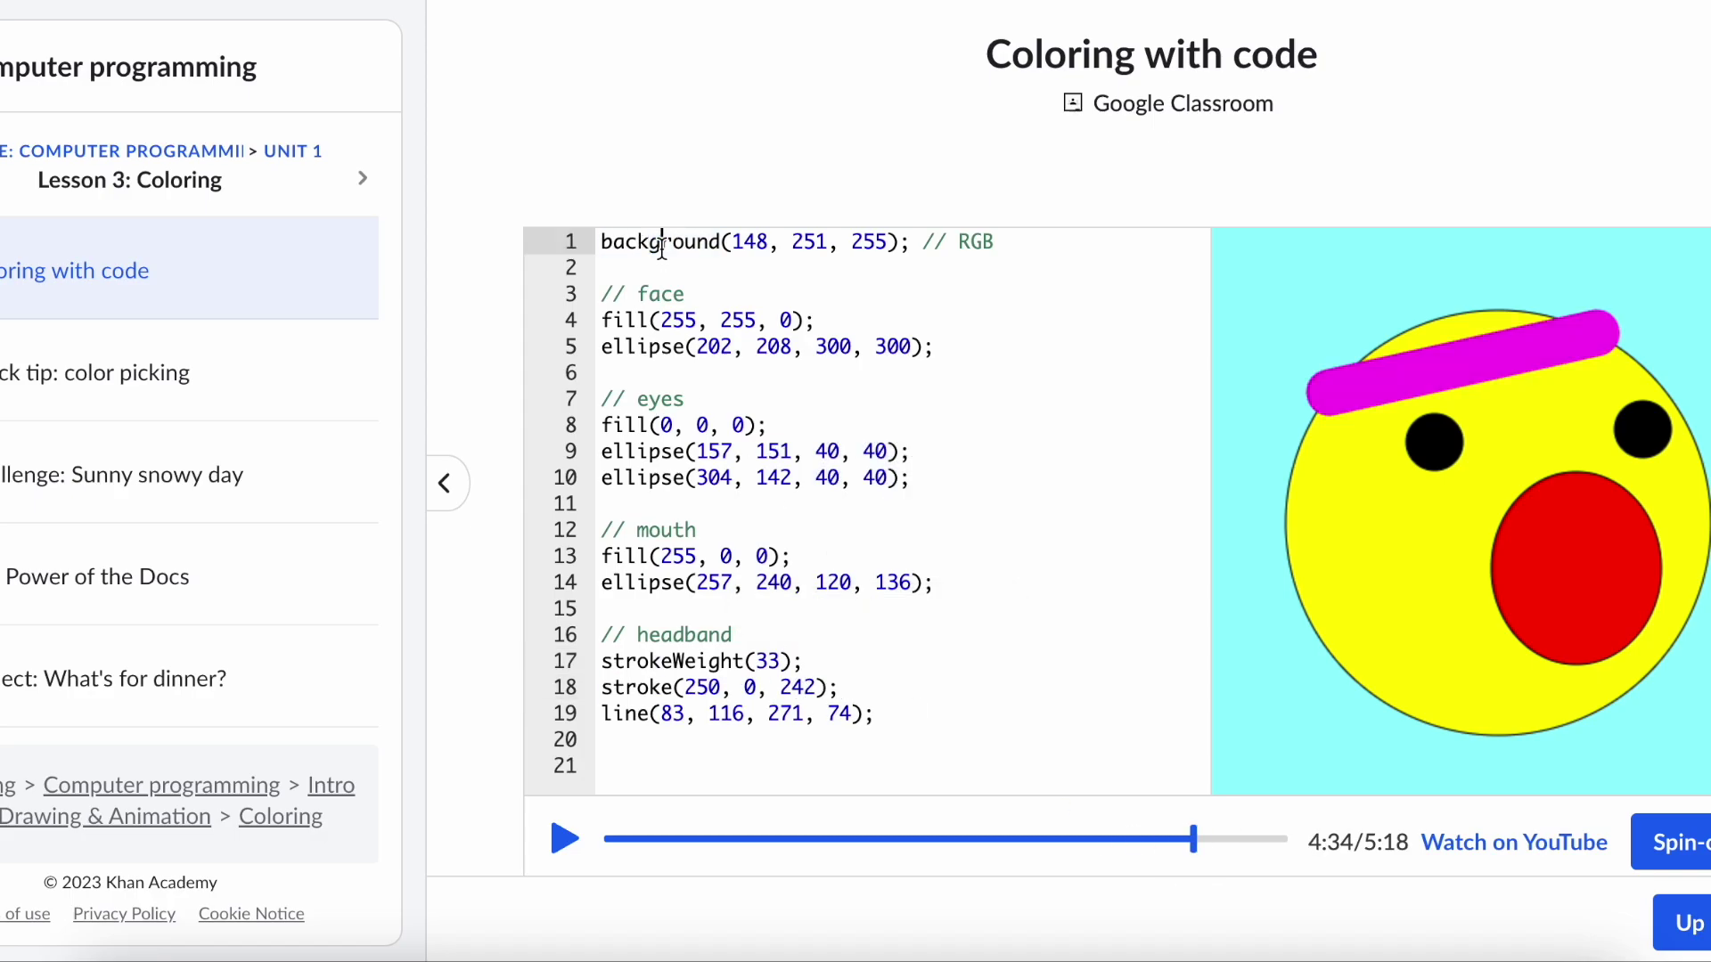
{"action": "left_click", "coordinate": [629, 320]}
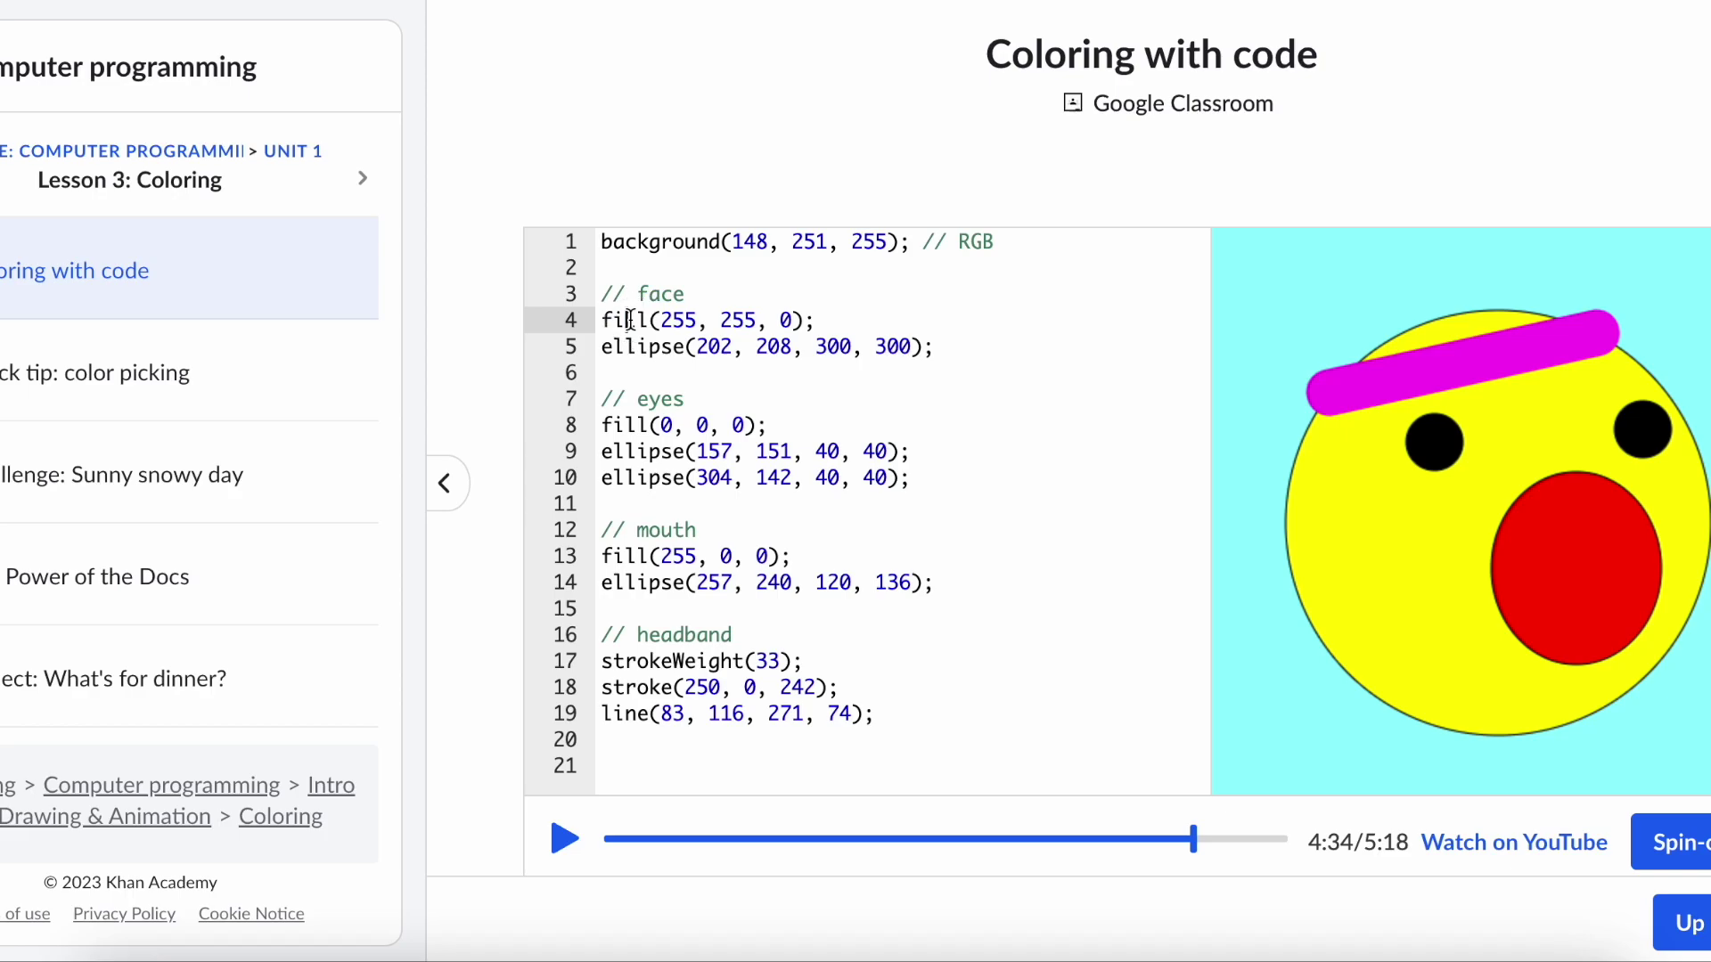
{"action": "left_click", "coordinate": [675, 687]}
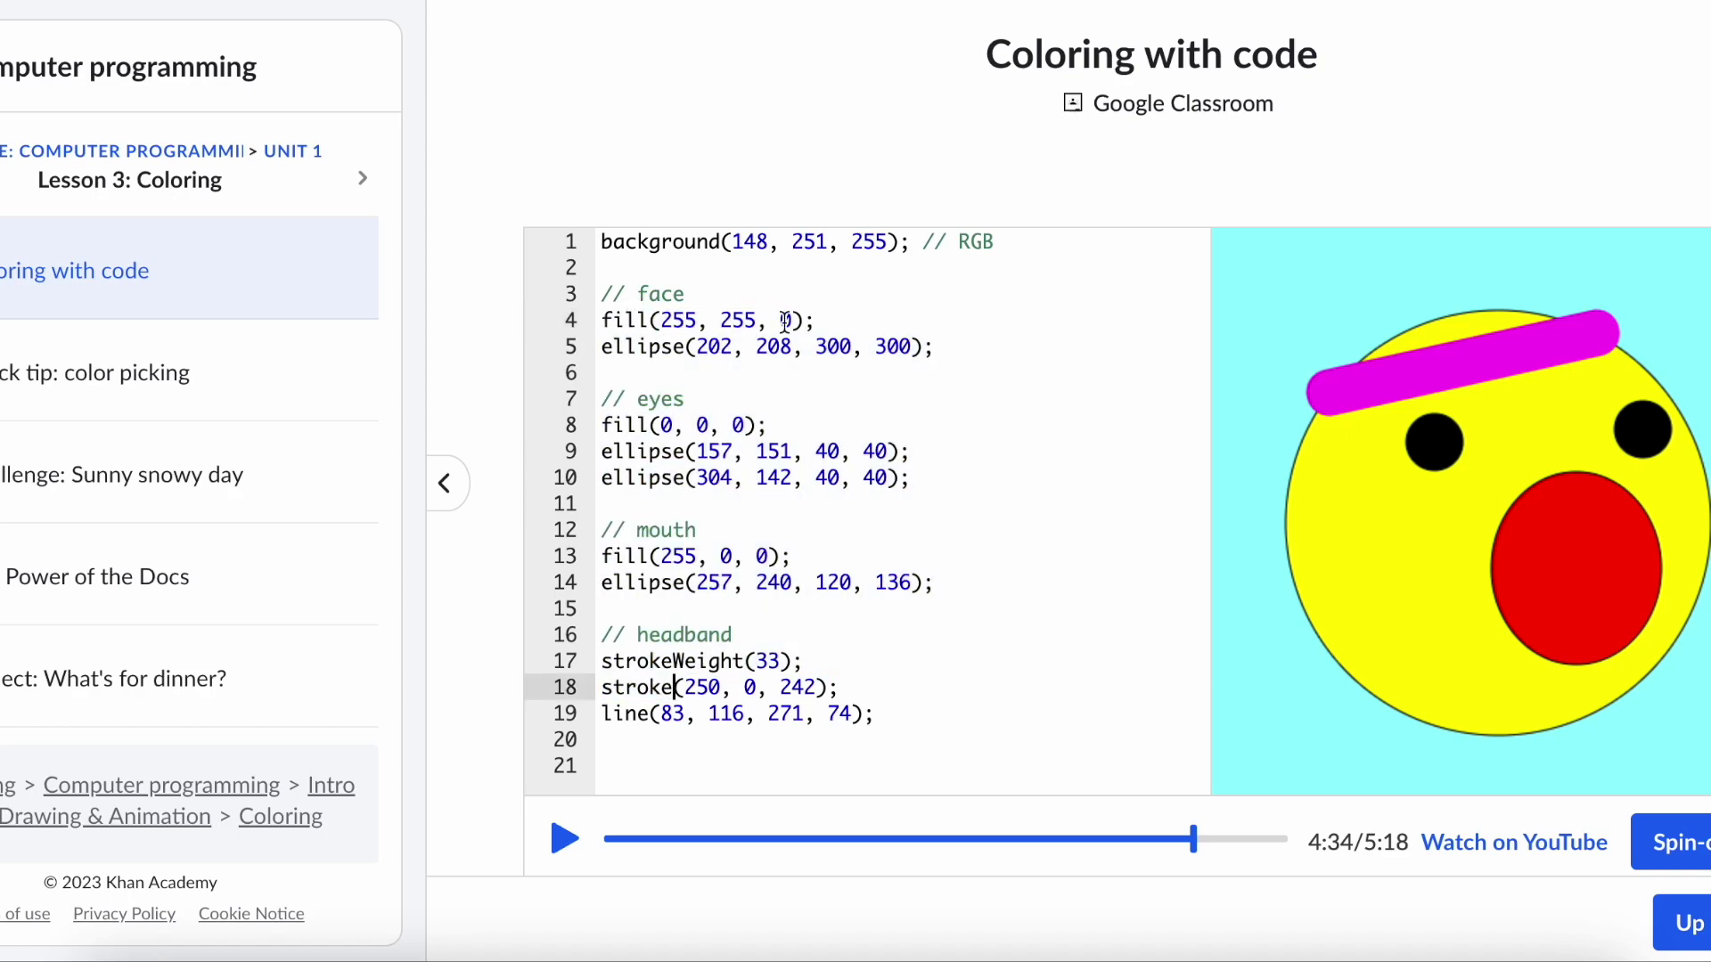
- Change the background colour from 148, 251, 255 to red (255, 0, 0)
{"action": "left_click", "coordinate": [766, 241]}
{"action": "key", "text": "Left"}
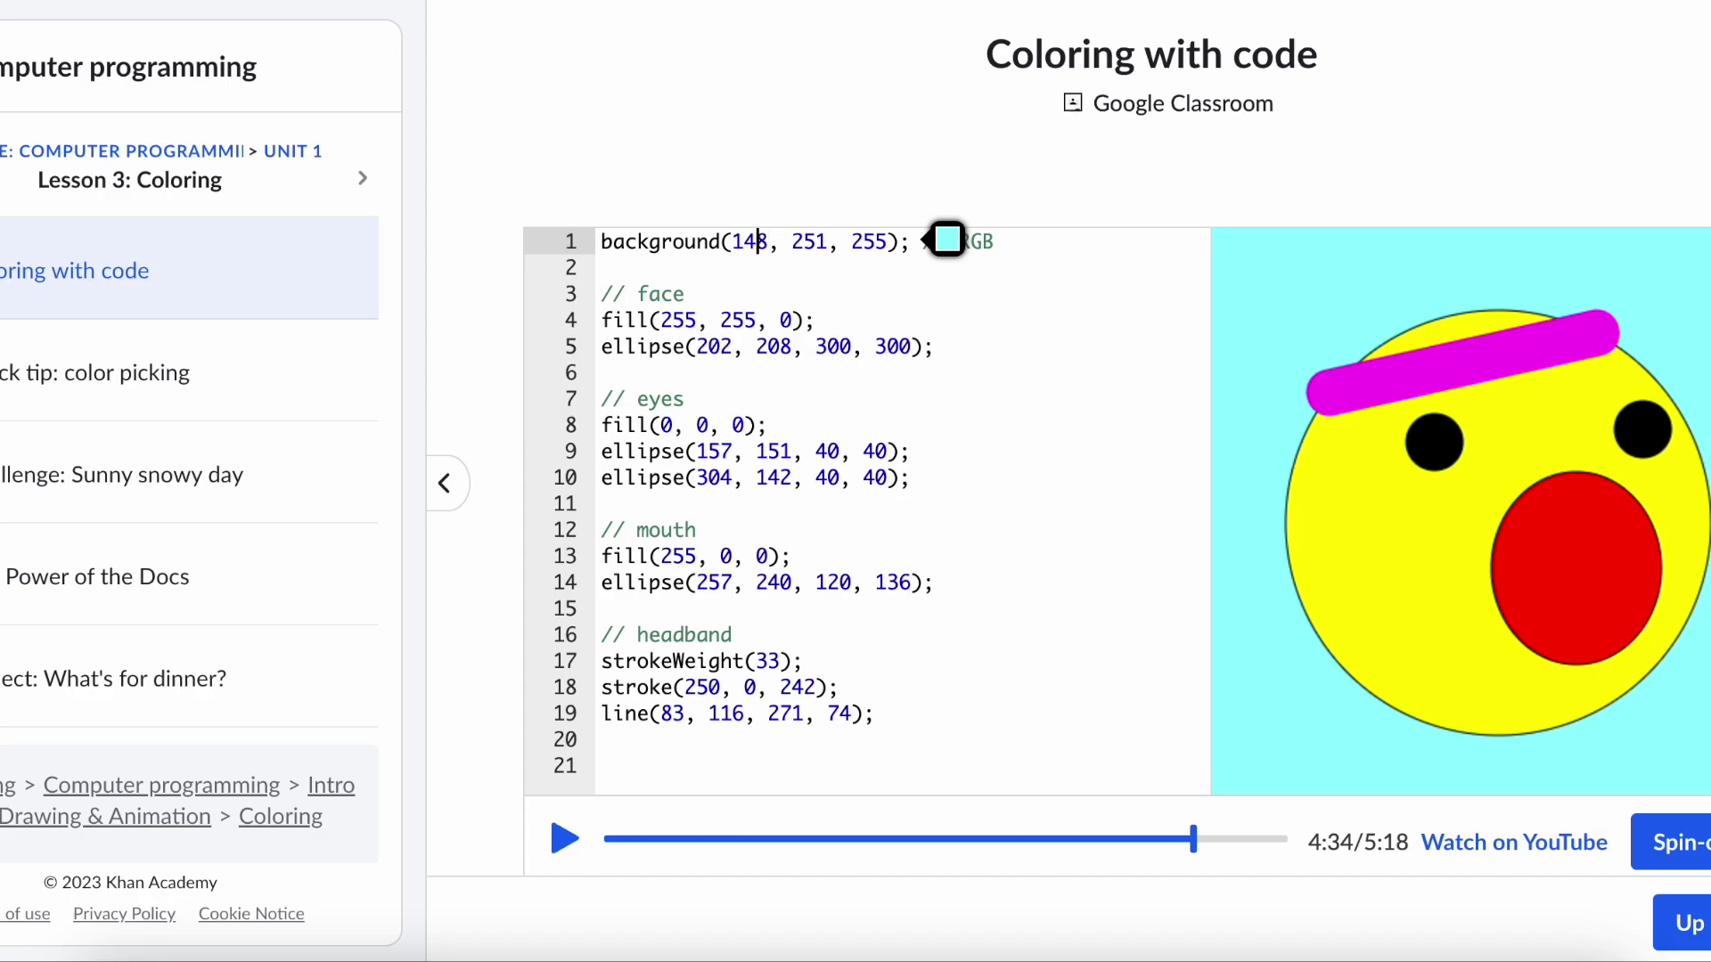
{"action": "key", "text": "shift+Right"}
{"action": "key", "text": "shift+Right"}
{"action": "key", "text": "shift+Right"}
{"action": "key", "text": "Right"}
{"action": "key", "text": "Right"}
{"action": "key", "text": "Right"}
{"action": "key", "text": "Right"}
{"action": "key", "text": "Right"}
{"action": "key", "text": "Left"}
{"action": "key", "text": "Left"}
{"action": "key", "text": "Left"}
{"action": "key", "text": "shift+Right"}
{"action": "key", "text": "shift+Right"}
{"action": "key", "text": "shift+Right"}
{"action": "type", "text": "255"}
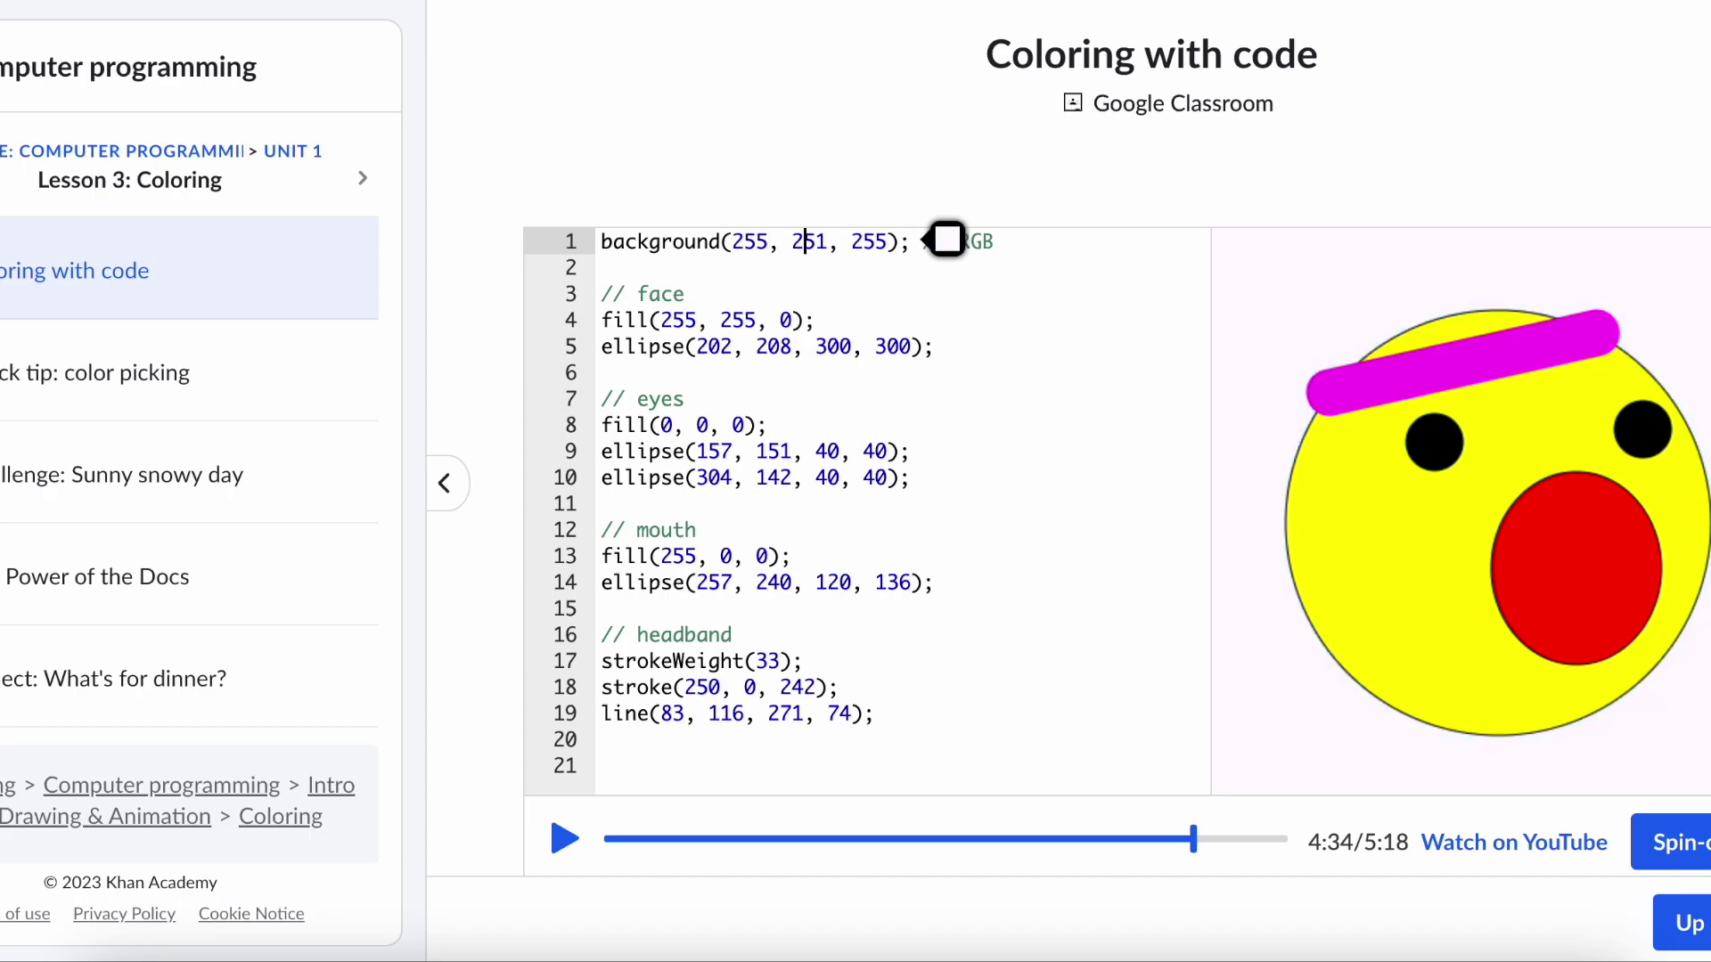
{"action": "key", "text": "shift+Right"}
{"action": "key", "text": "shift+Right"}
{"action": "key", "text": "shift+Right"}
{"action": "type", "text": "0"}
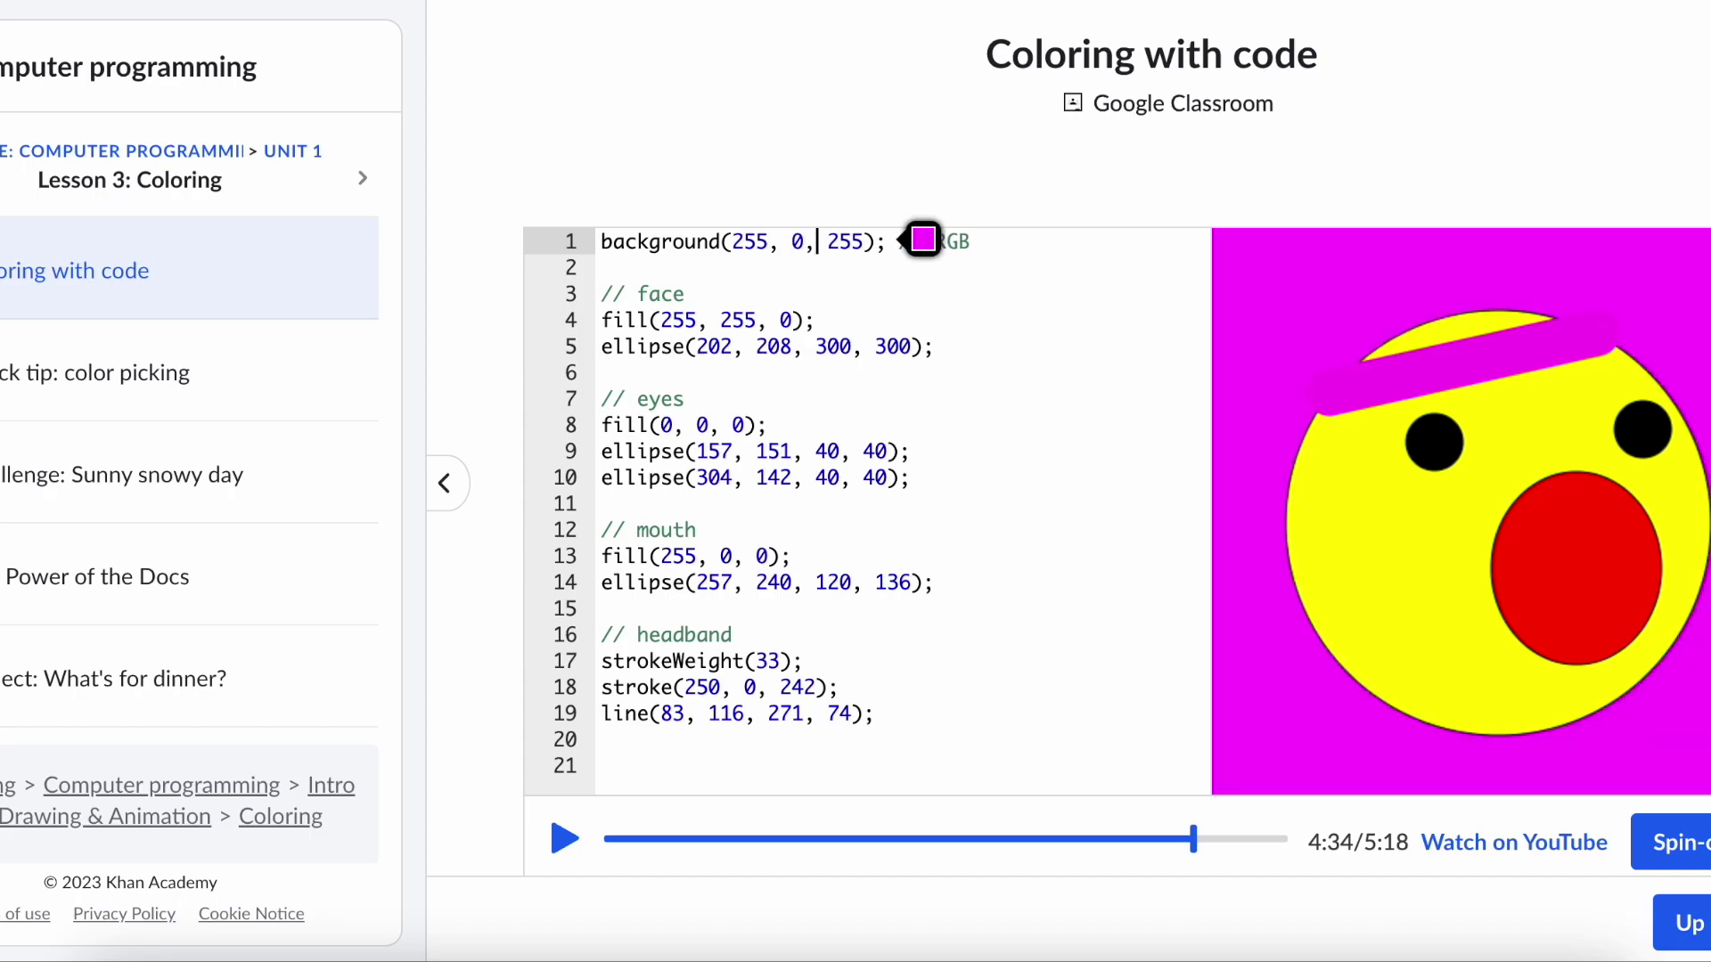
{"action": "key", "text": "Right"}
{"action": "key", "text": "Right"}
{"action": "key", "text": "shift+Right"}
{"action": "key", "text": "shift+Right"}
{"action": "key", "text": "shift+Right"}
{"action": "type", "text": "0"}
- Try other background colours, from yellow (255, 255, 0) and green through to blue (0, 0, 255)
{"action": "key", "text": "shift+Left"}
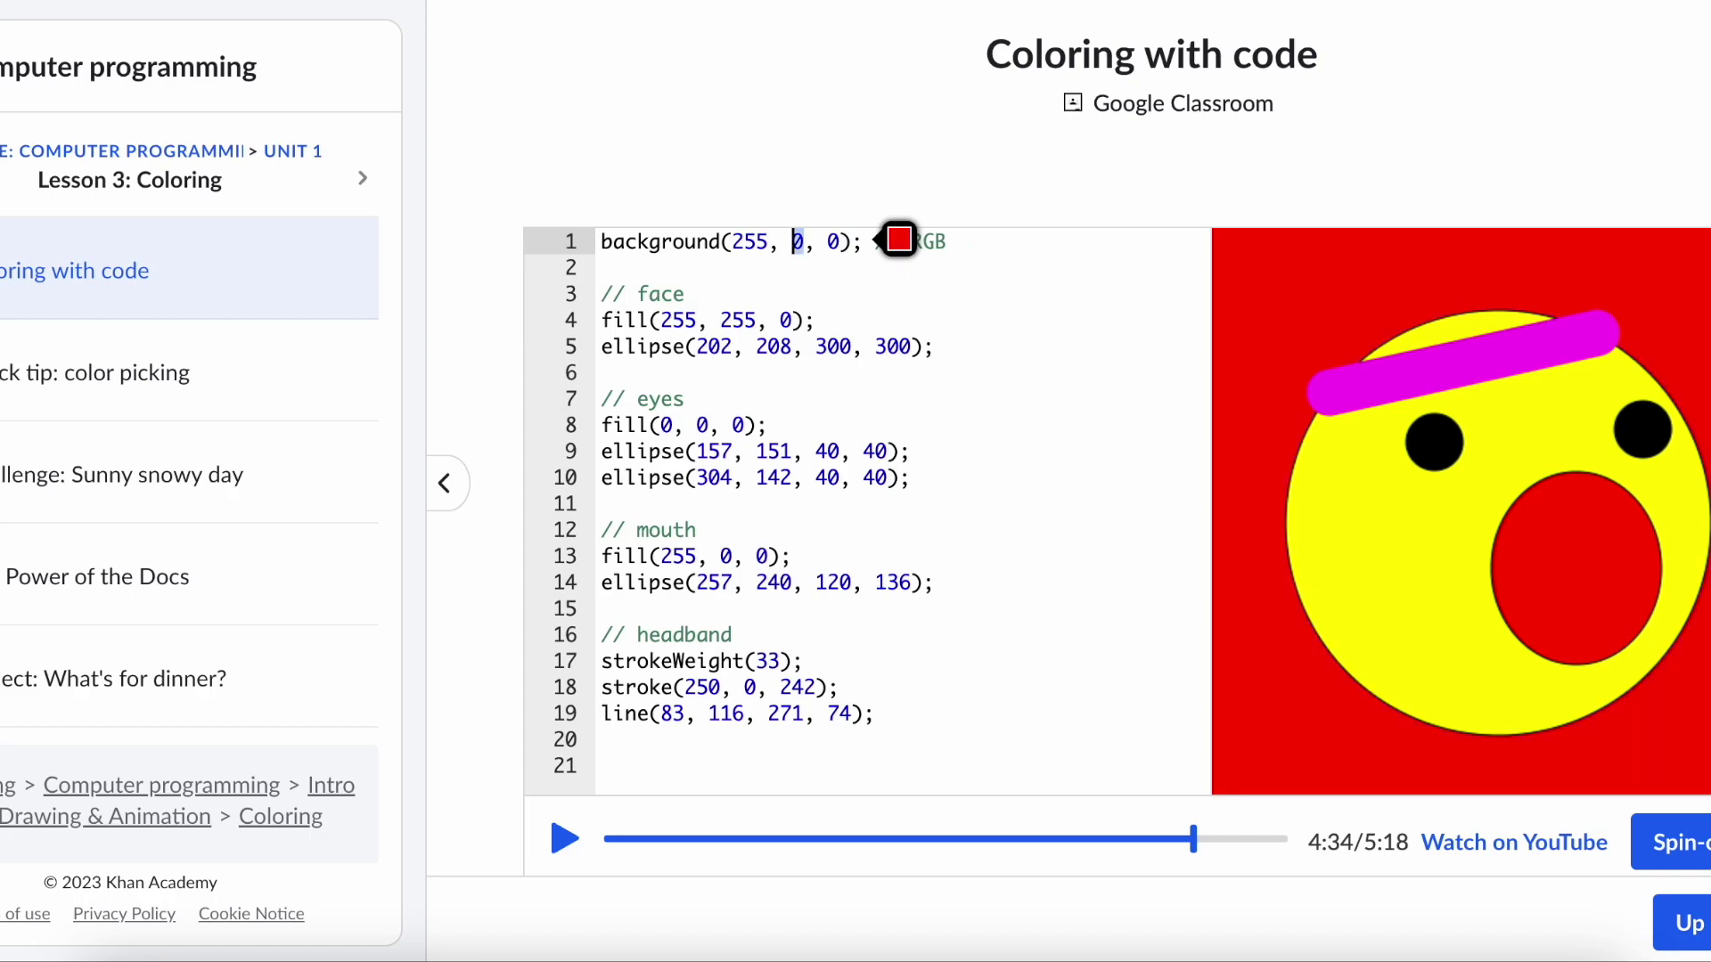
{"action": "type", "text": "255"}
{"action": "key", "text": "Left"}
{"action": "key", "text": "Left"}
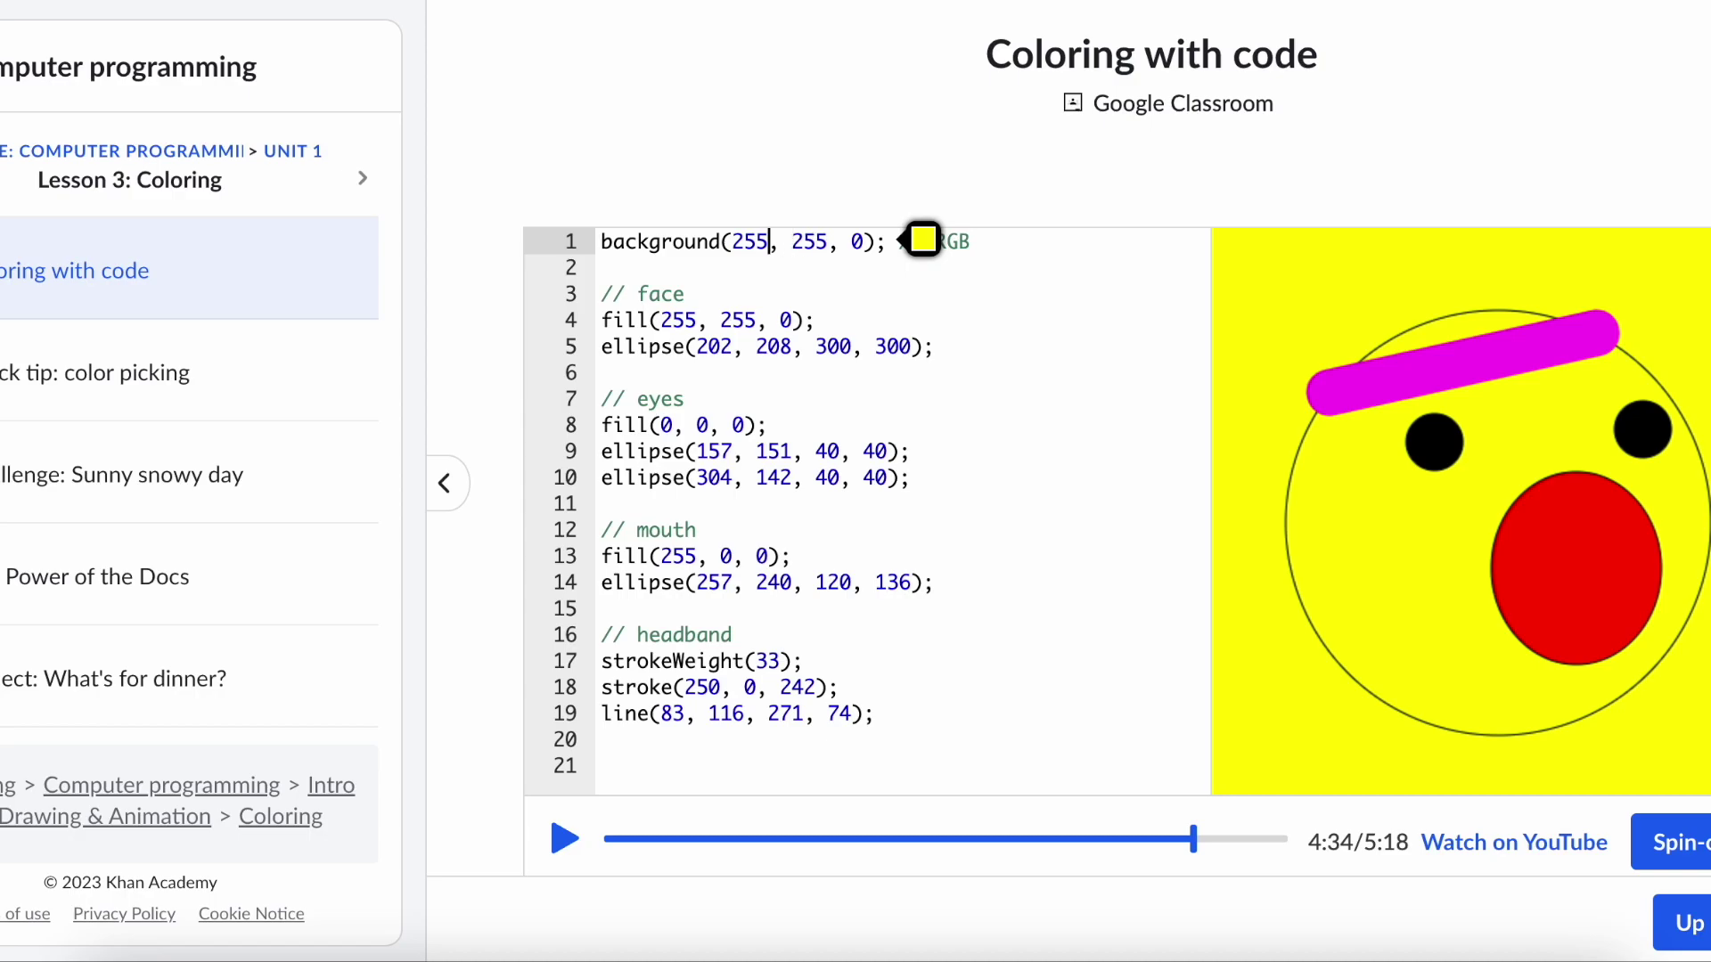
{"action": "key", "text": "shift+Left"}
{"action": "key", "text": "shift+Left"}
{"action": "key", "text": "shift+Left"}
{"action": "type", "text": "0"}
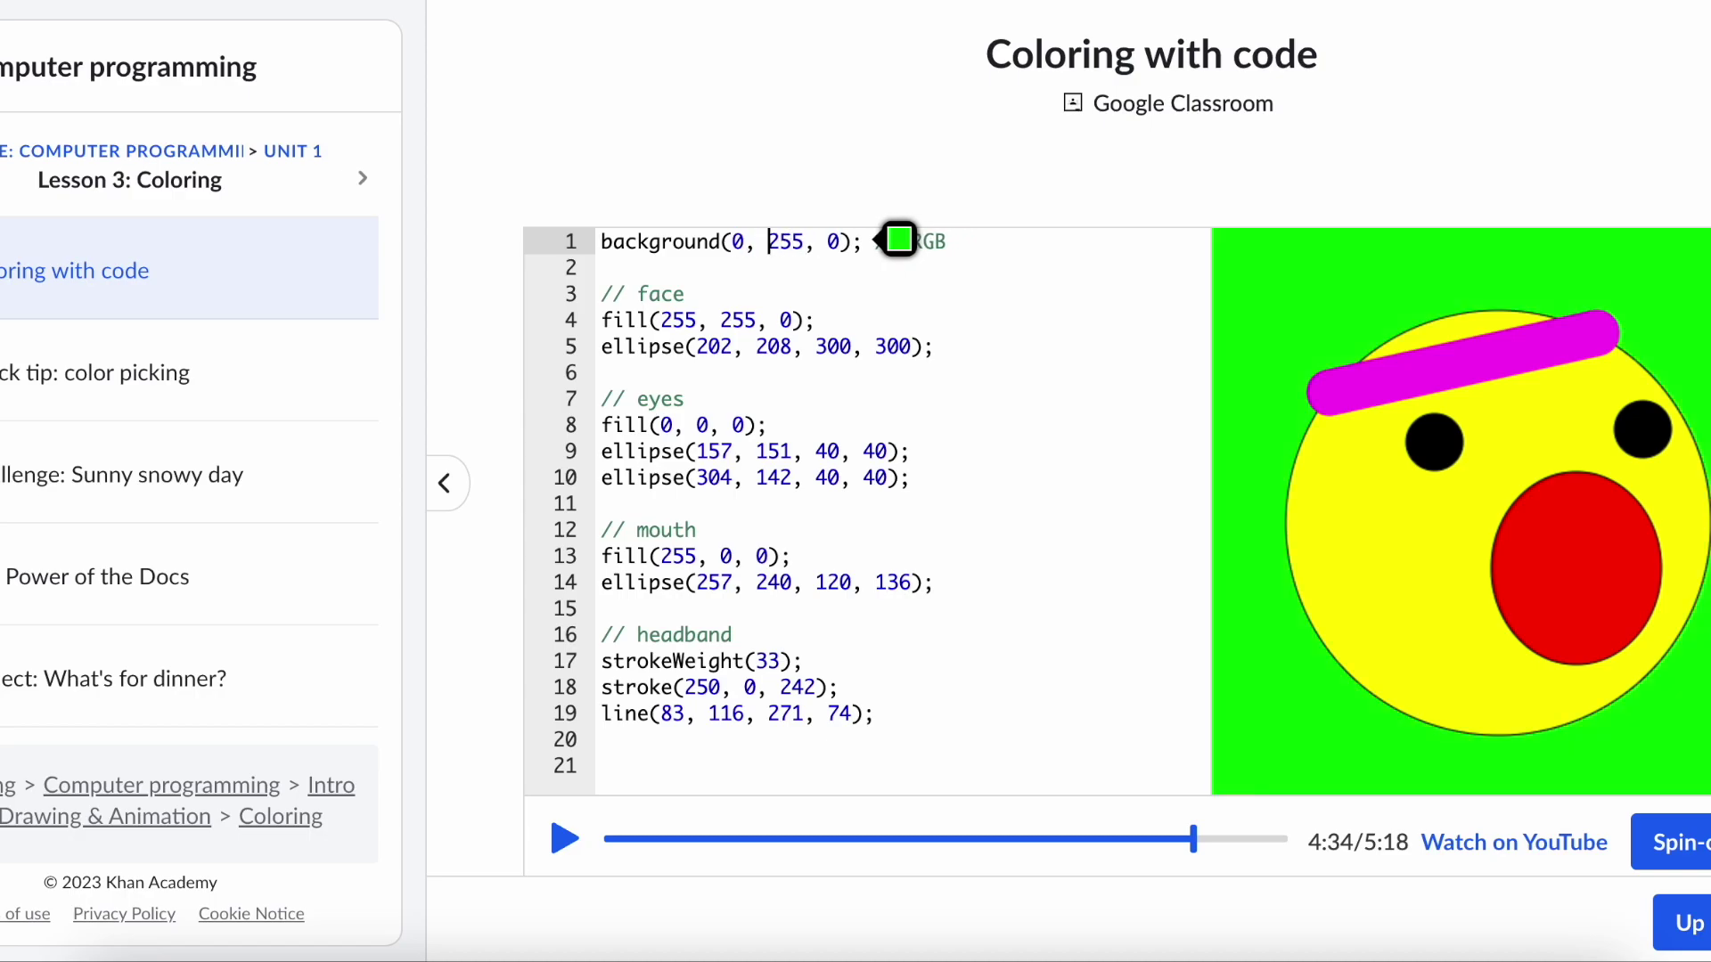
{"action": "key", "text": "shift+Right"}
{"action": "key", "text": "shift+Right"}
{"action": "key", "text": "shift+Right"}
{"action": "type", "text": "0"}
{"action": "key", "text": "Right"}
{"action": "key", "text": "Right"}
{"action": "key", "text": "Right"}
{"action": "key", "text": "shift+Right"}
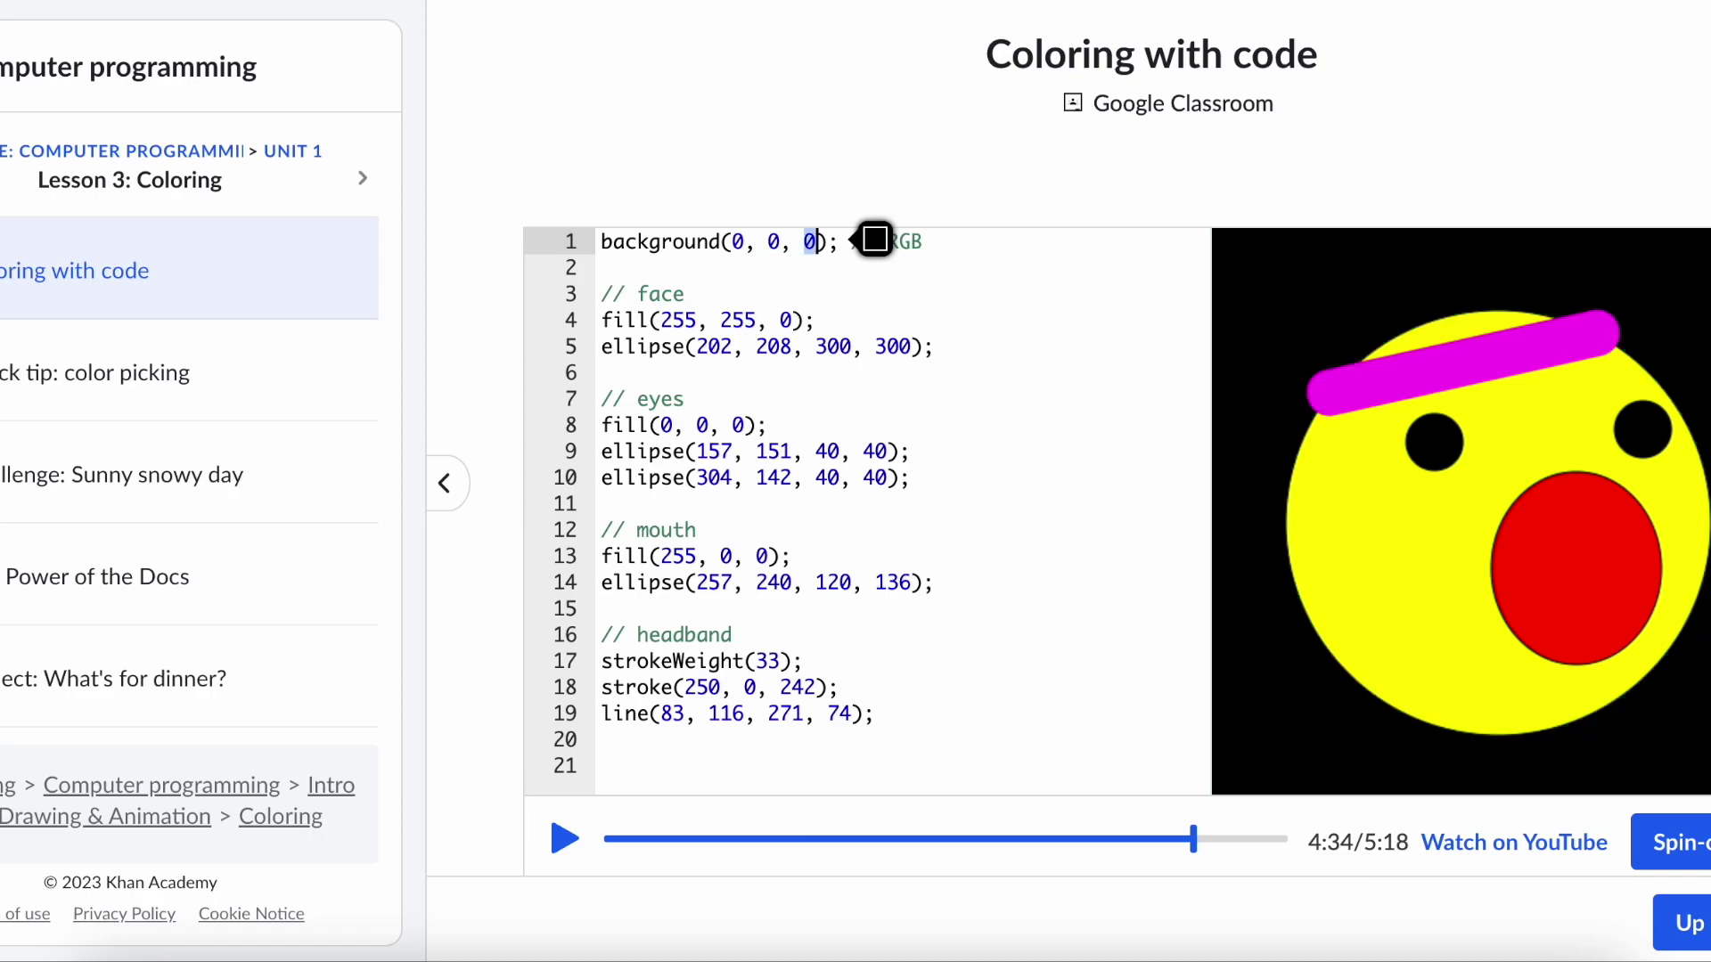
{"action": "type", "text": "255"}
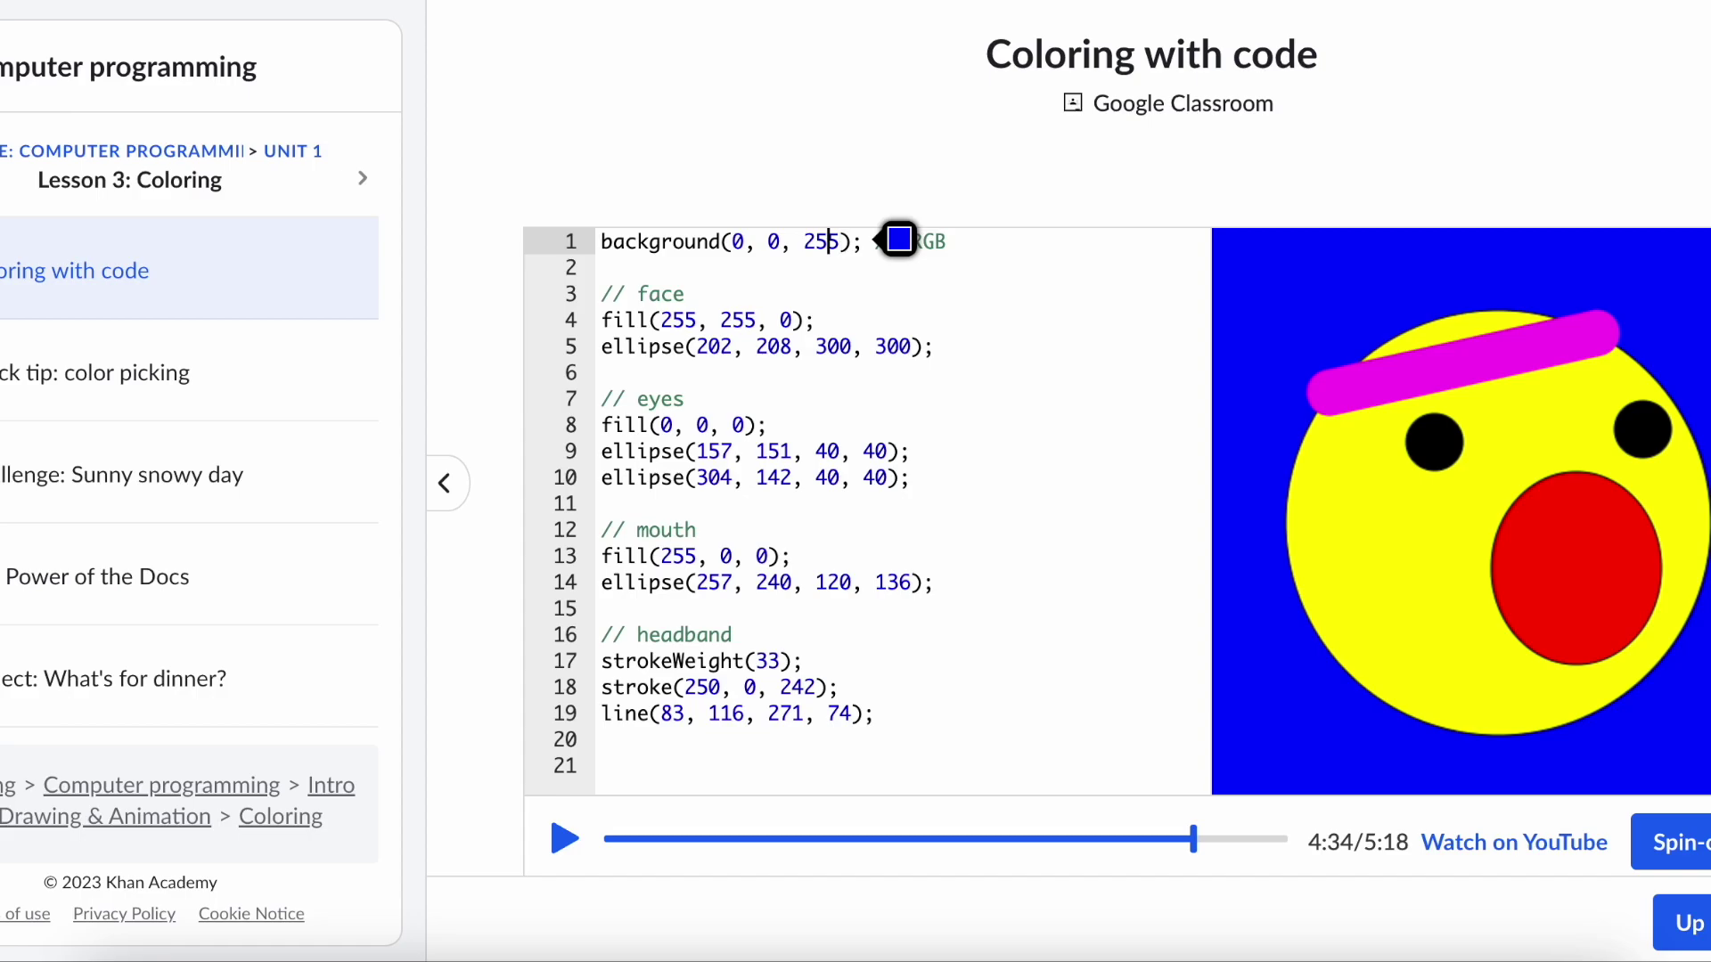
- Turn the background cyan and then white, ending at background(255, 255, 255)
{"action": "key", "text": "Left"}
{"action": "key", "text": "Left"}
{"action": "key", "text": "Left"}
{"action": "key", "text": "shift+Right"}
{"action": "type", "text": "255"}
{"action": "key", "text": "Left"}
{"action": "key", "text": "shift+Left"}
{"action": "type", "text": "255"}
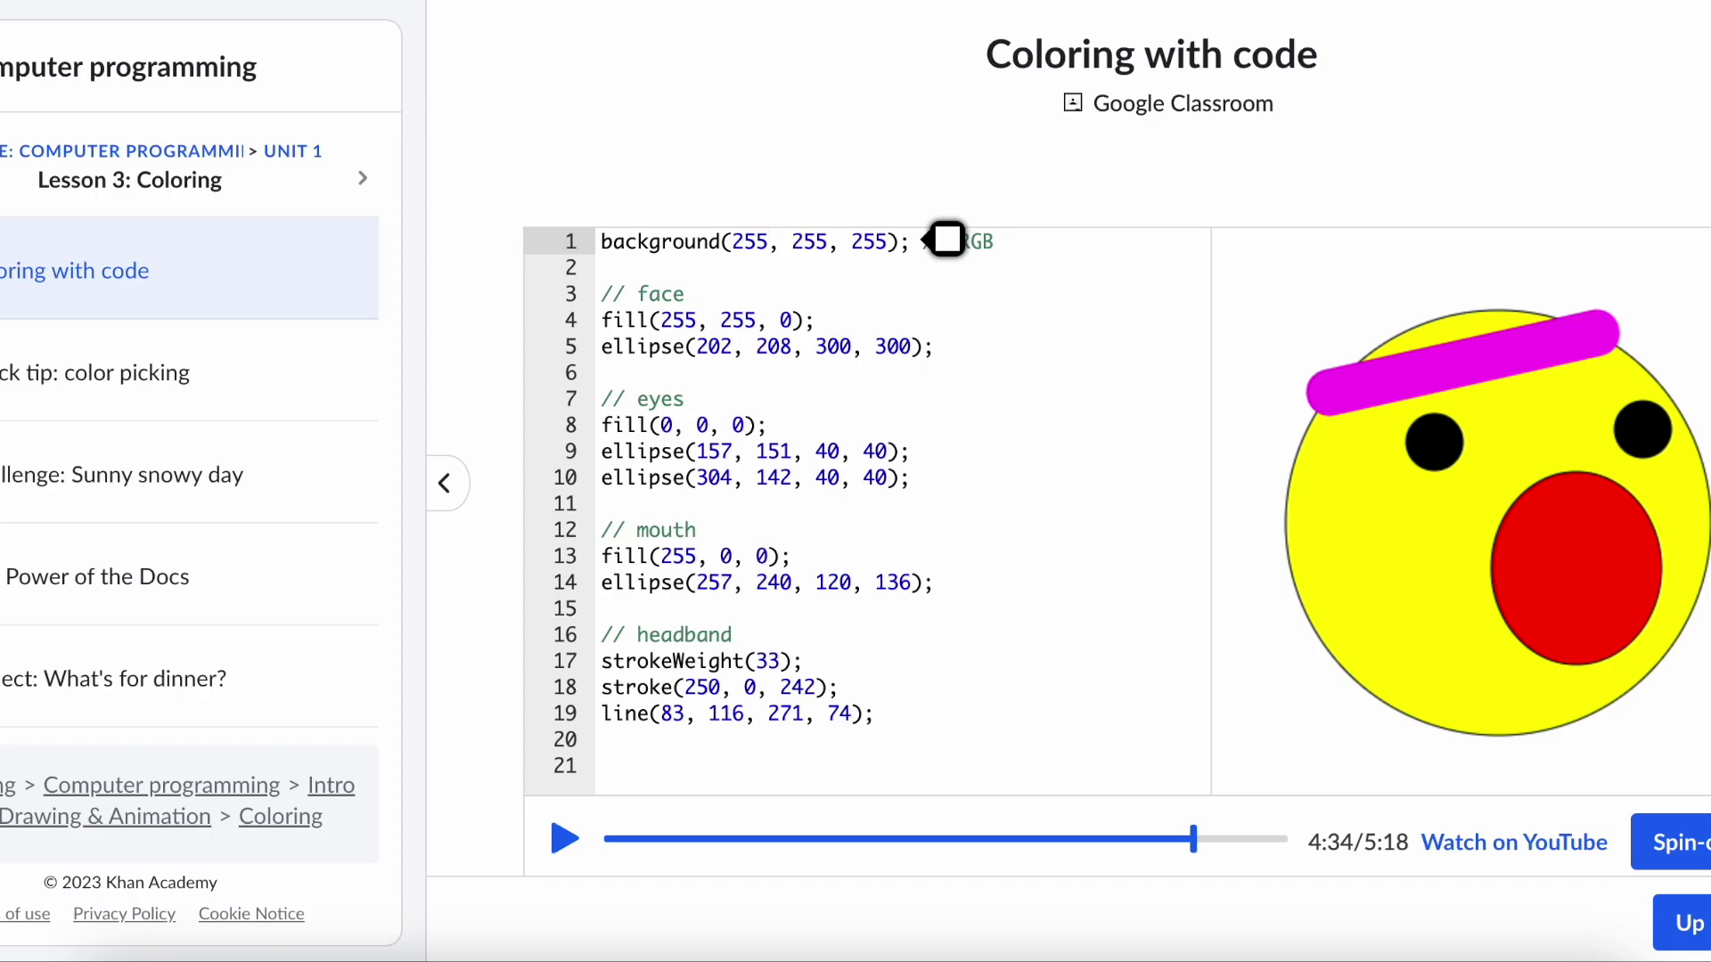
- Highlight the face's yellow fill and eyes' black fill, then check the mouth's red fill
{"action": "left_click", "coordinate": [696, 242]}
{"action": "left_click", "coordinate": [636, 323], "text": "shift"}
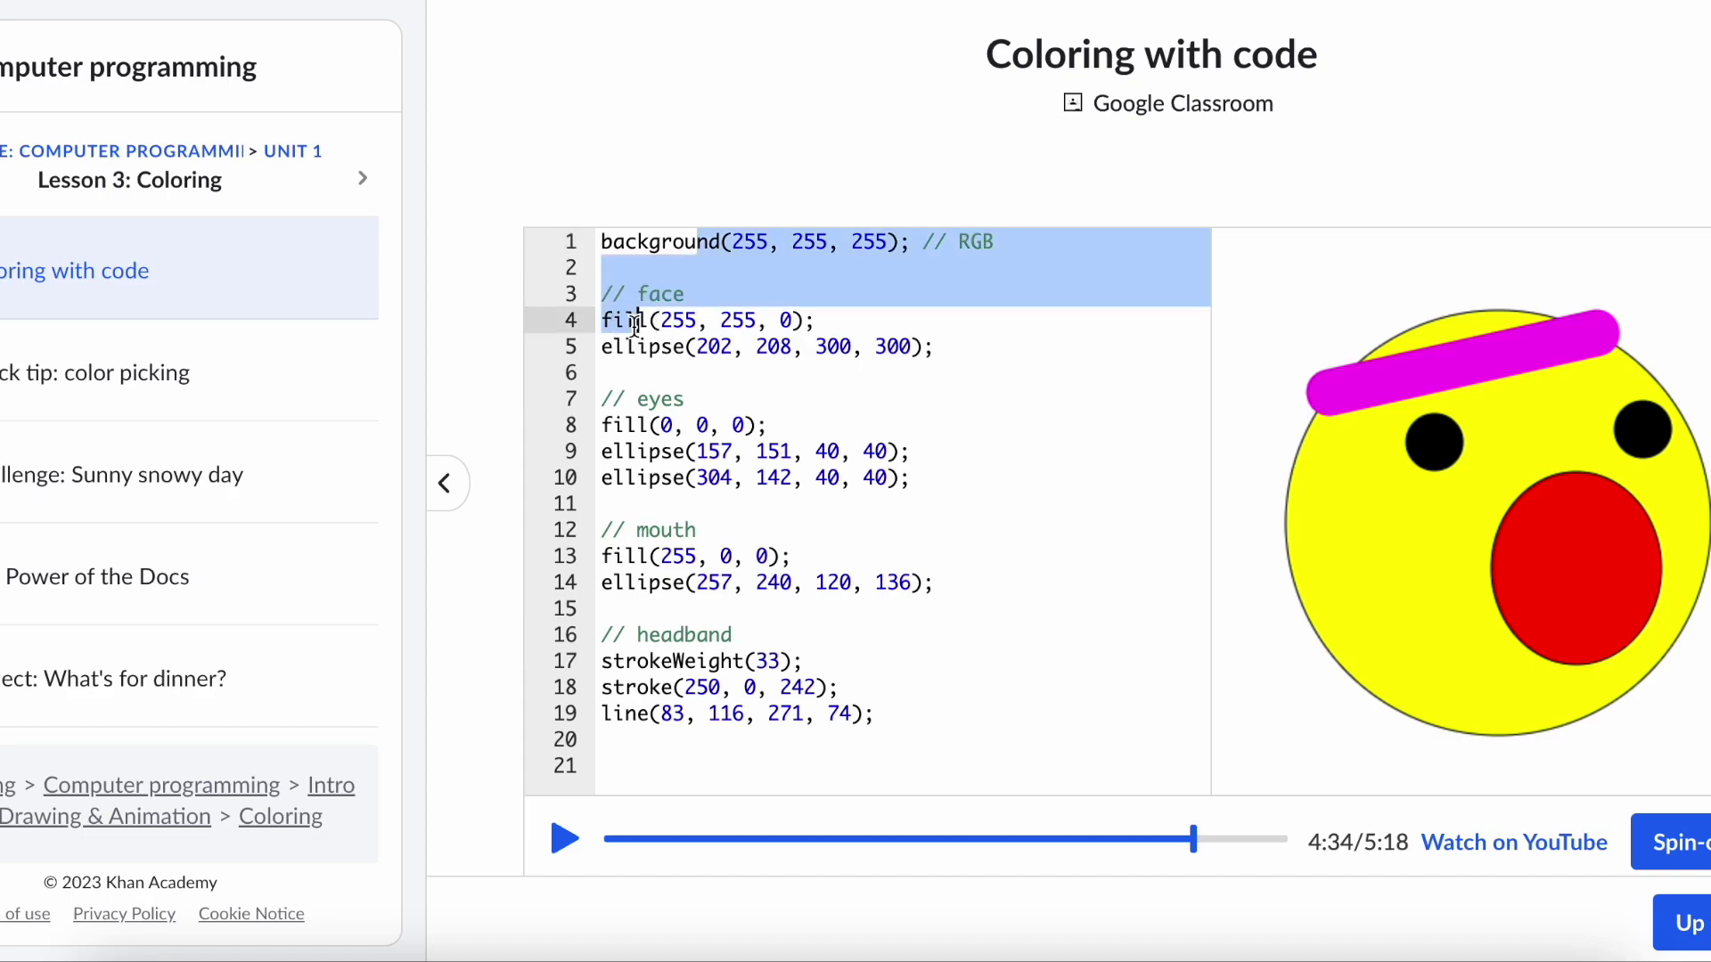
{"action": "left_click", "coordinate": [635, 323]}
{"action": "left_click_drag", "start_coordinate": [844, 321], "coordinate": [599, 320]}
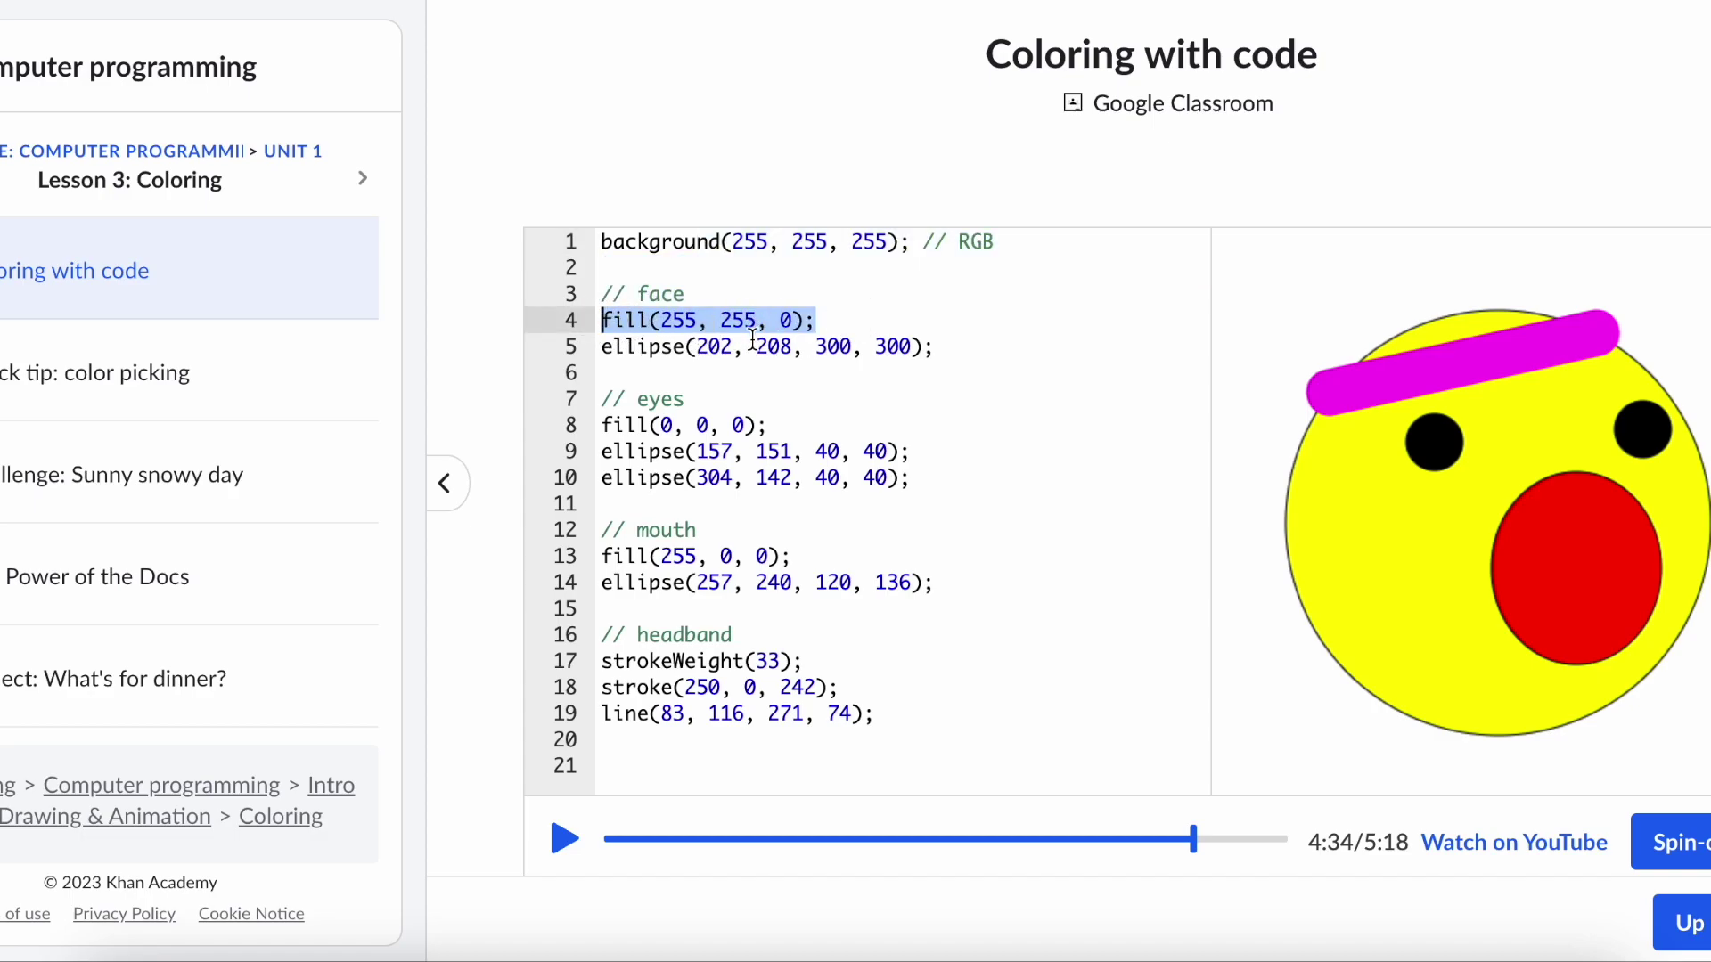
{"action": "left_click_drag", "start_coordinate": [766, 426], "coordinate": [597, 434]}
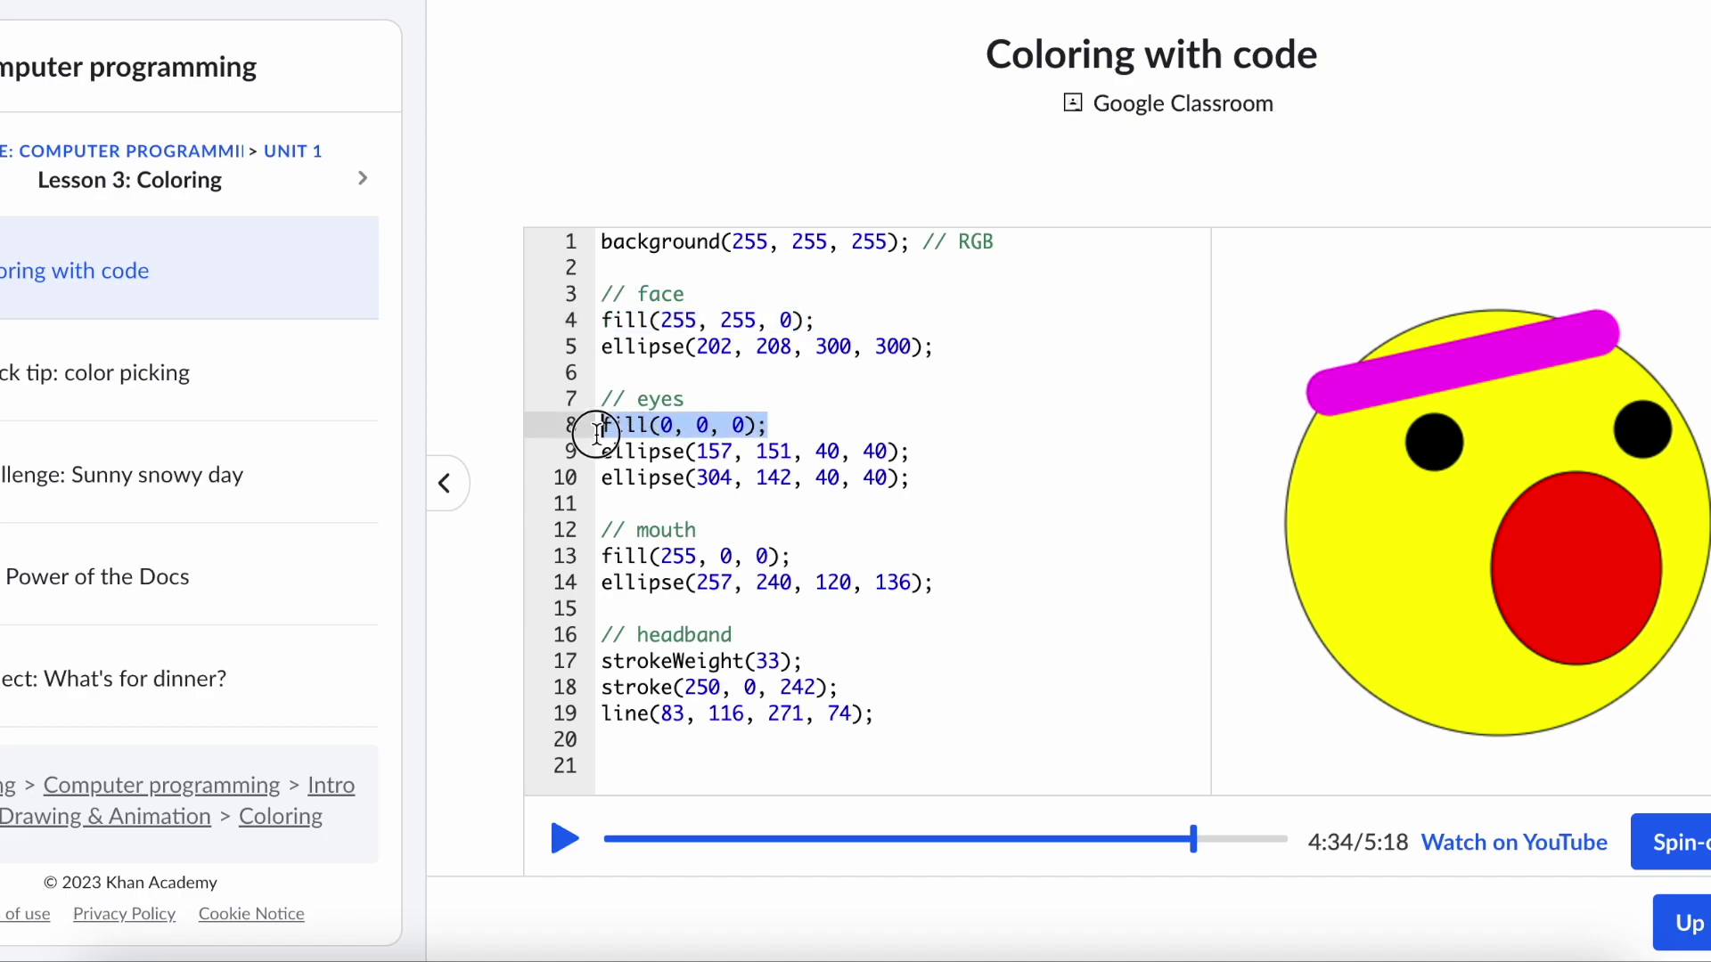
{"action": "left_click", "coordinate": [720, 321]}
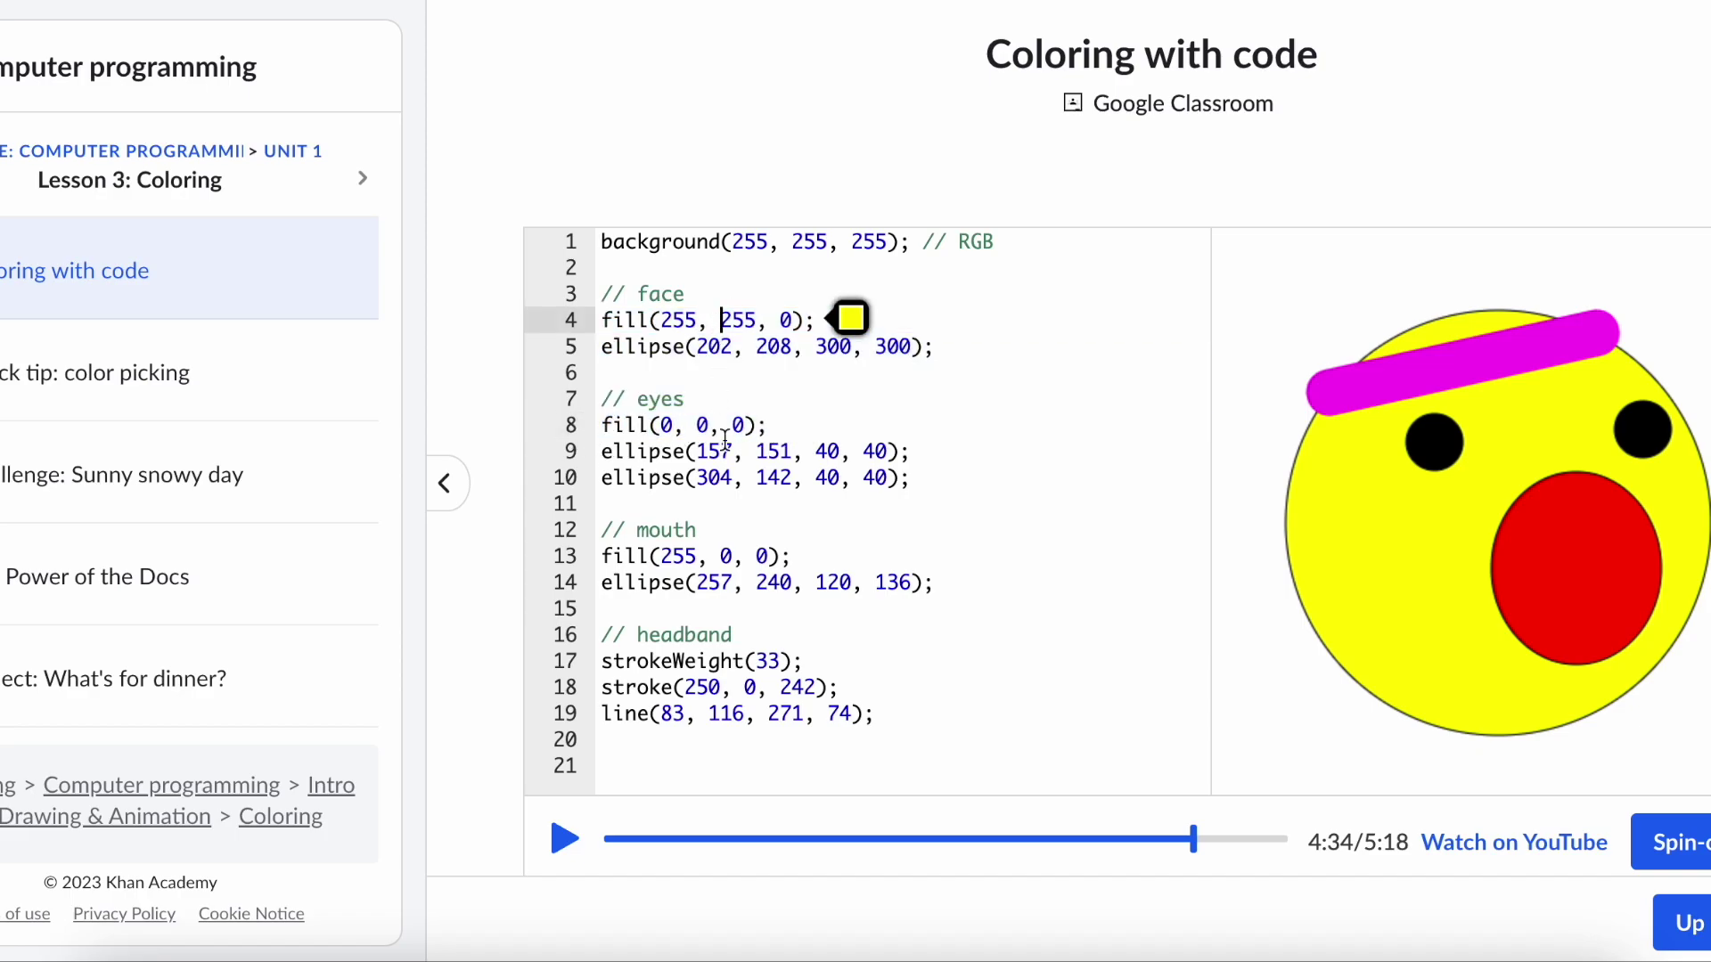
{"action": "left_click", "coordinate": [745, 553]}
- Scrub the headband's strokeWeight down from 33 to 7
{"action": "left_click", "coordinate": [768, 660]}
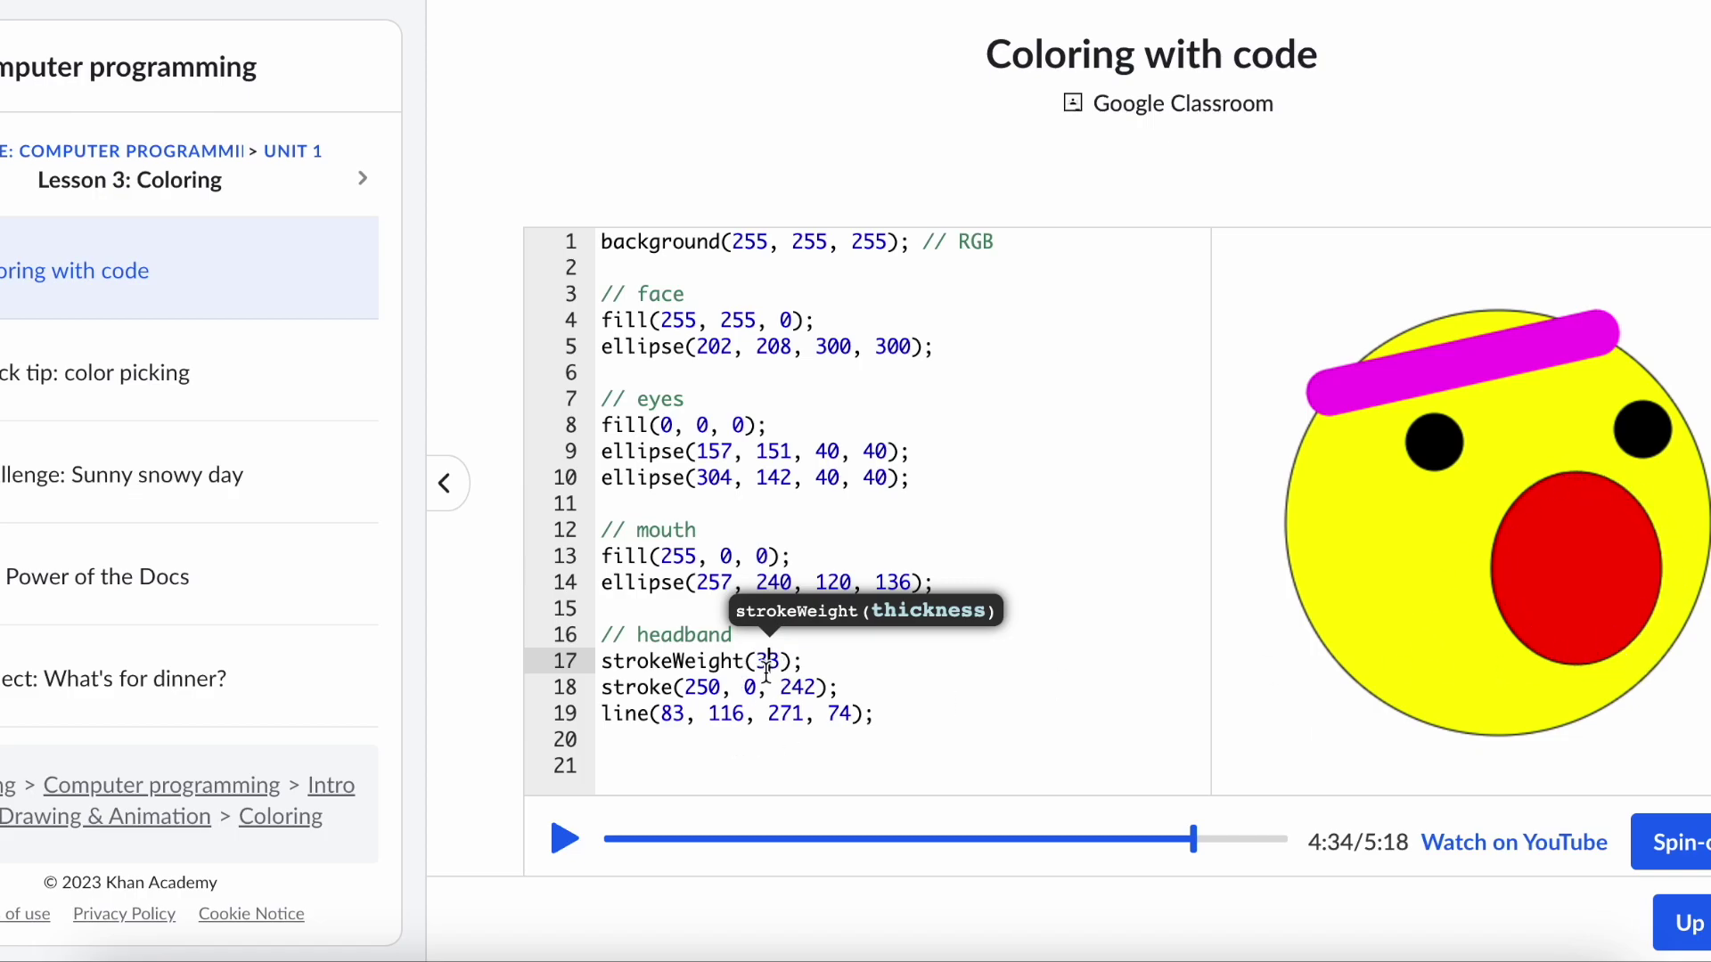
{"action": "key", "text": "Left"}
{"action": "key", "text": "Right"}
{"action": "key", "text": "Right"}
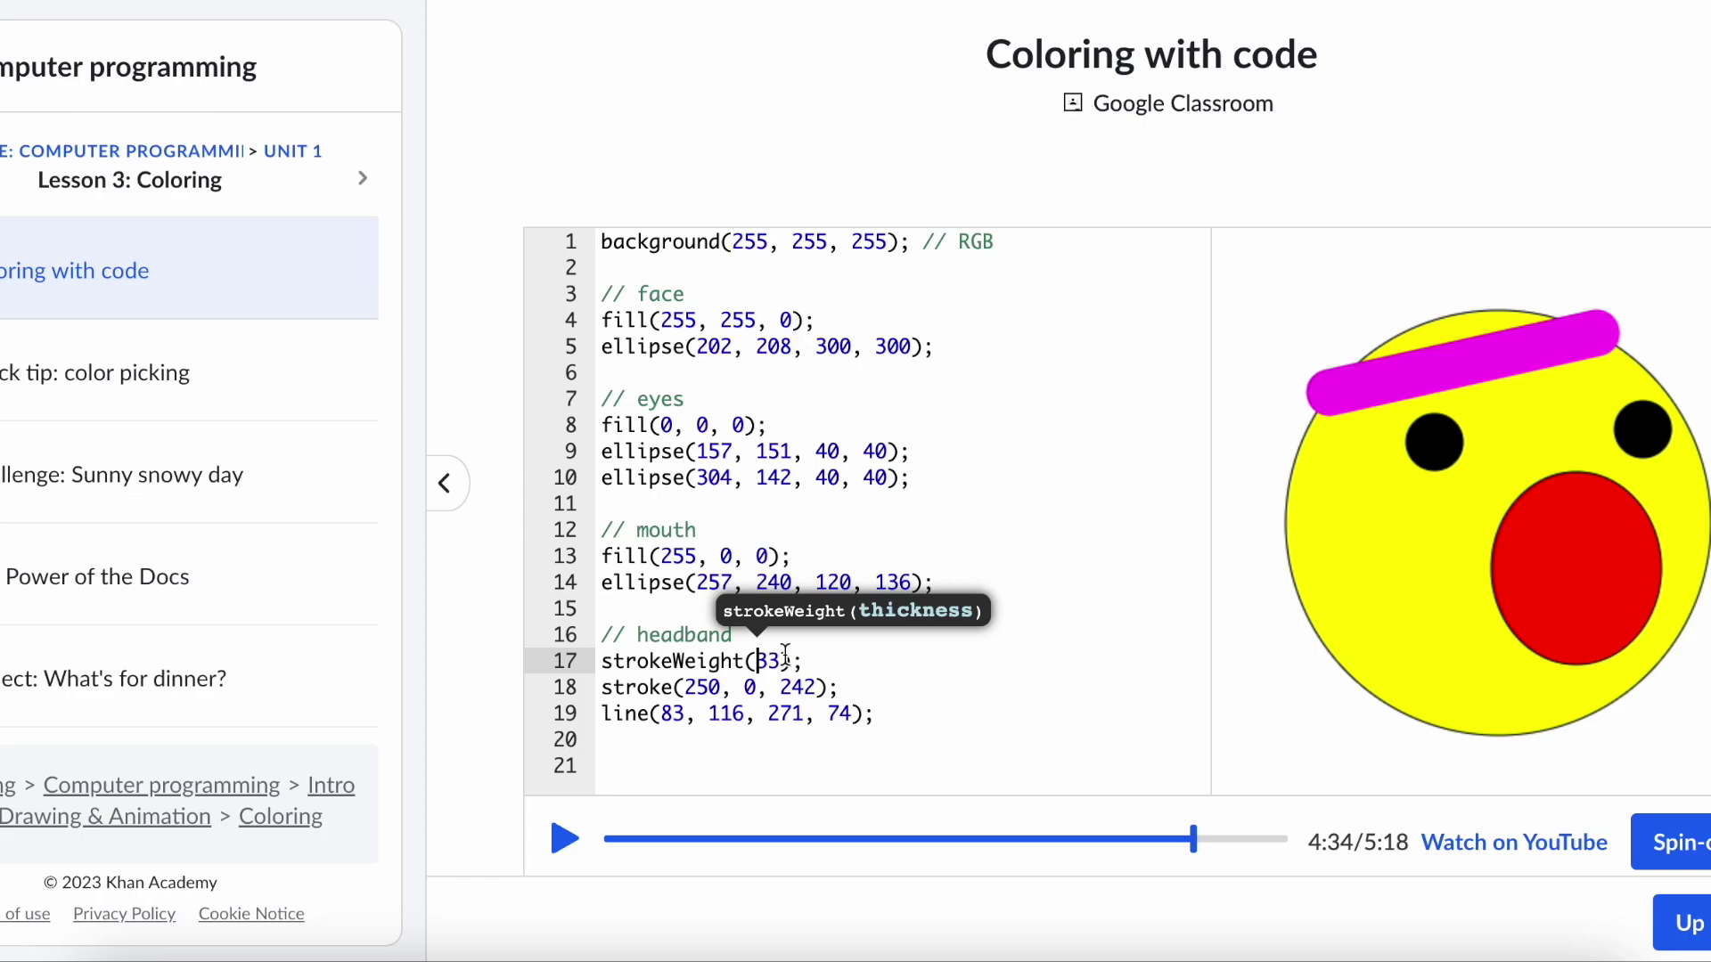
{"action": "left_click_drag", "start_coordinate": [782, 613], "coordinate": [710, 600]}
{"action": "left_click", "coordinate": [712, 688]}
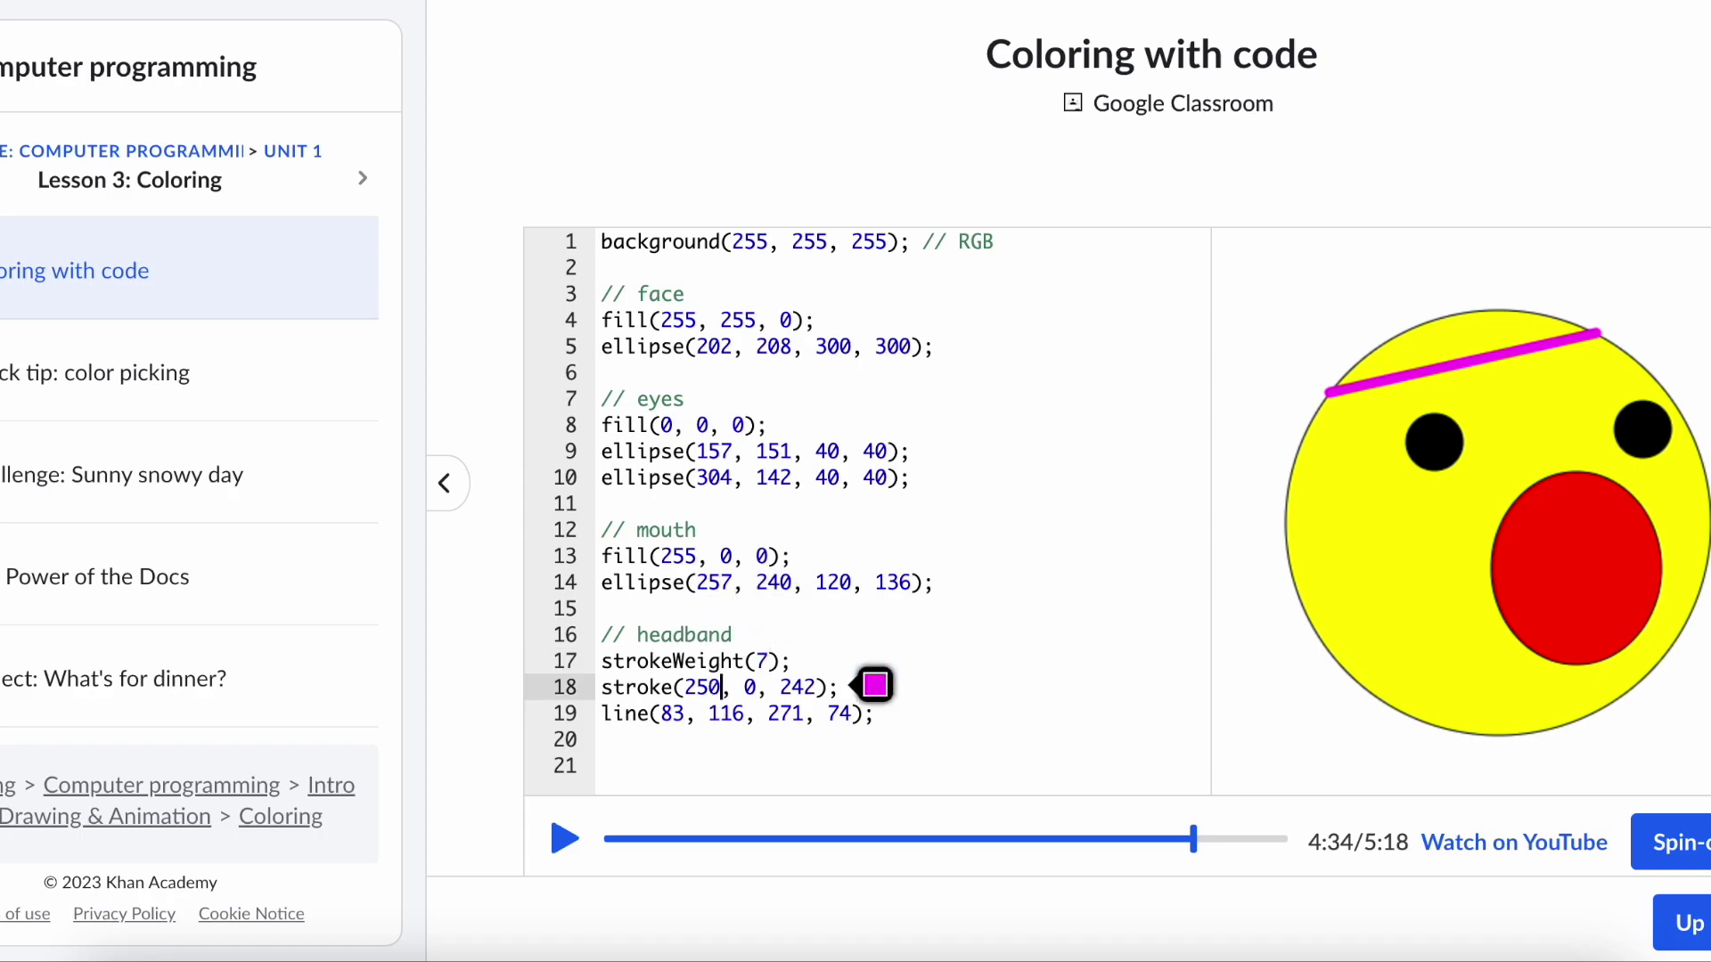
- Make the headband stroke red, stroke(255, 0, 0), by replacing blue 242 with 0
{"action": "key", "text": "Right"}
{"action": "key", "text": "Right"}
{"action": "key", "text": "Right"}
{"action": "key", "text": "shift+Right"}
{"action": "key", "text": "shift+Right"}
{"action": "key", "text": "shift+Right"}
{"action": "type", "text": "0"}
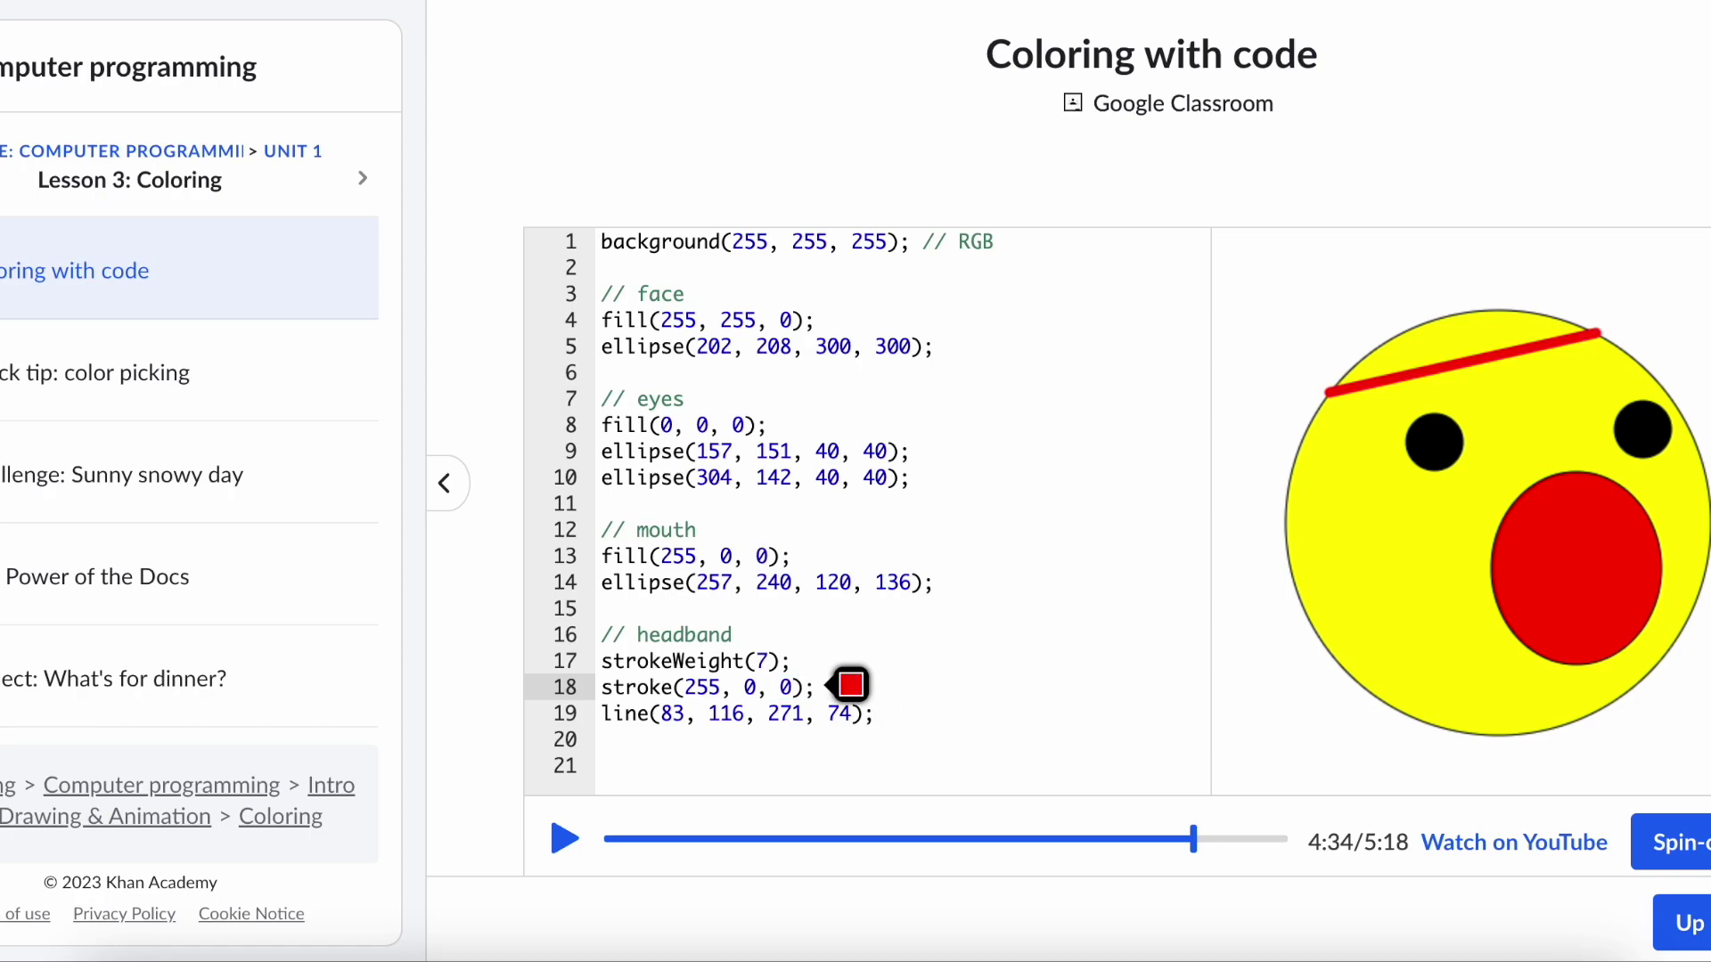
{"action": "left_click", "coordinate": [852, 685]}
{"action": "left_click", "coordinate": [924, 606]}
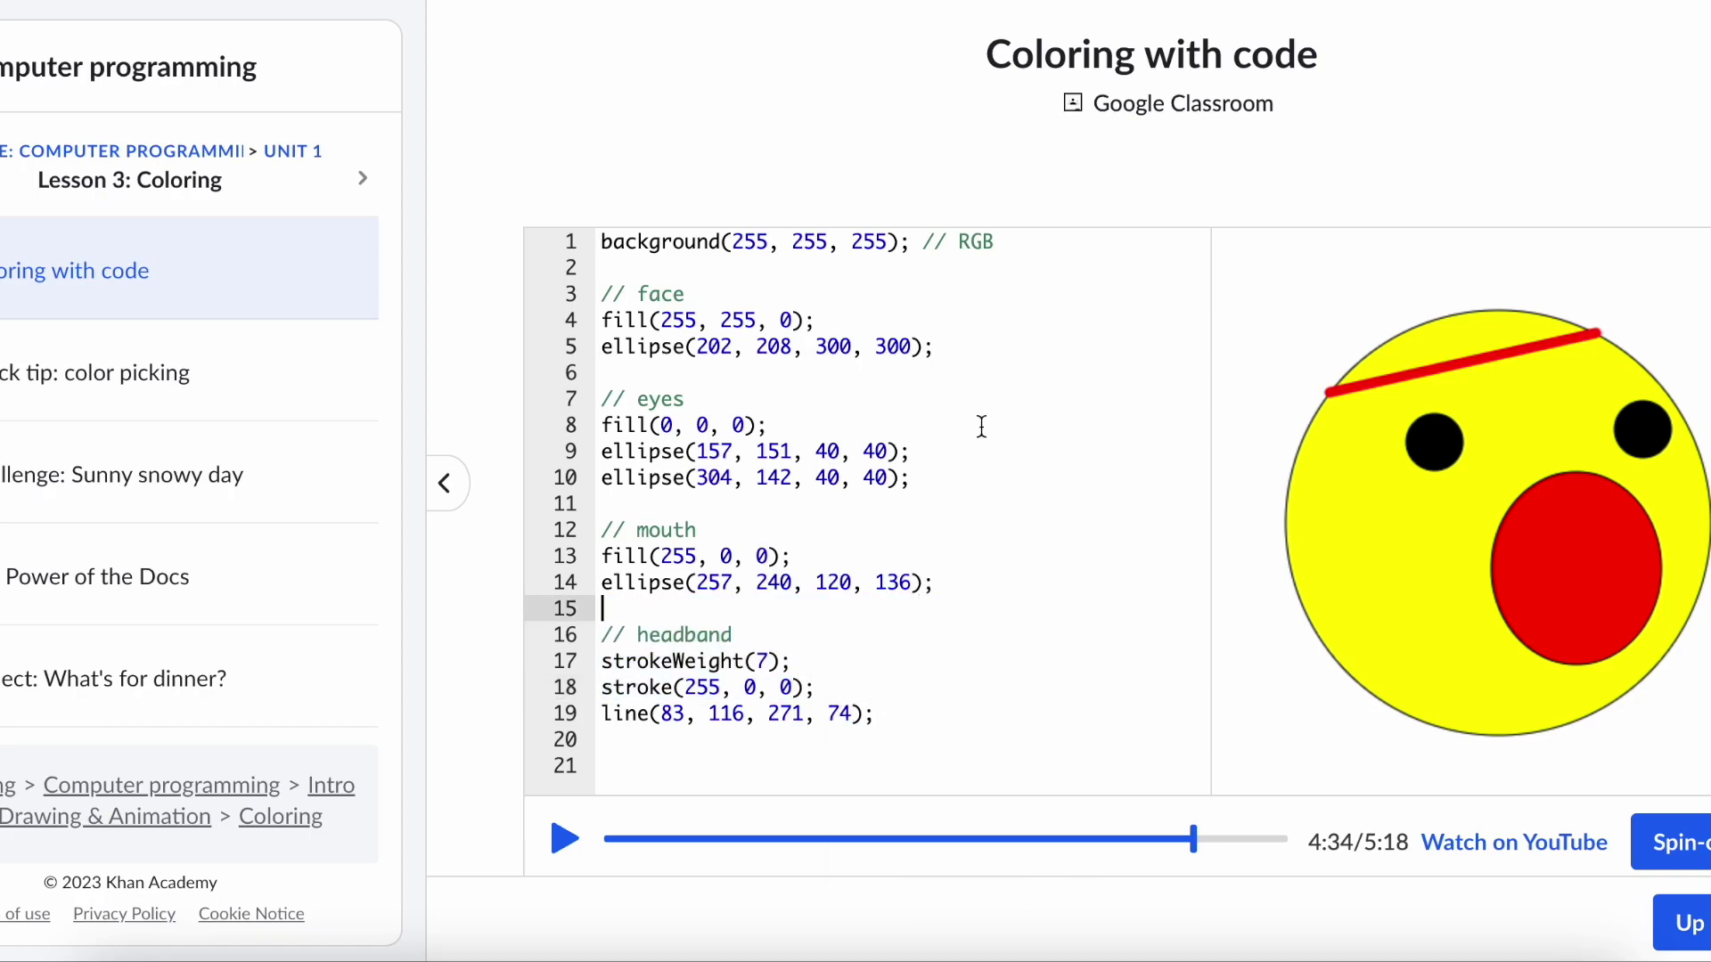
- View the Sunny snowy day challenge's snowman code, then move to Project: What's for dinner?
{"action": "left_click", "coordinate": [252, 505]}
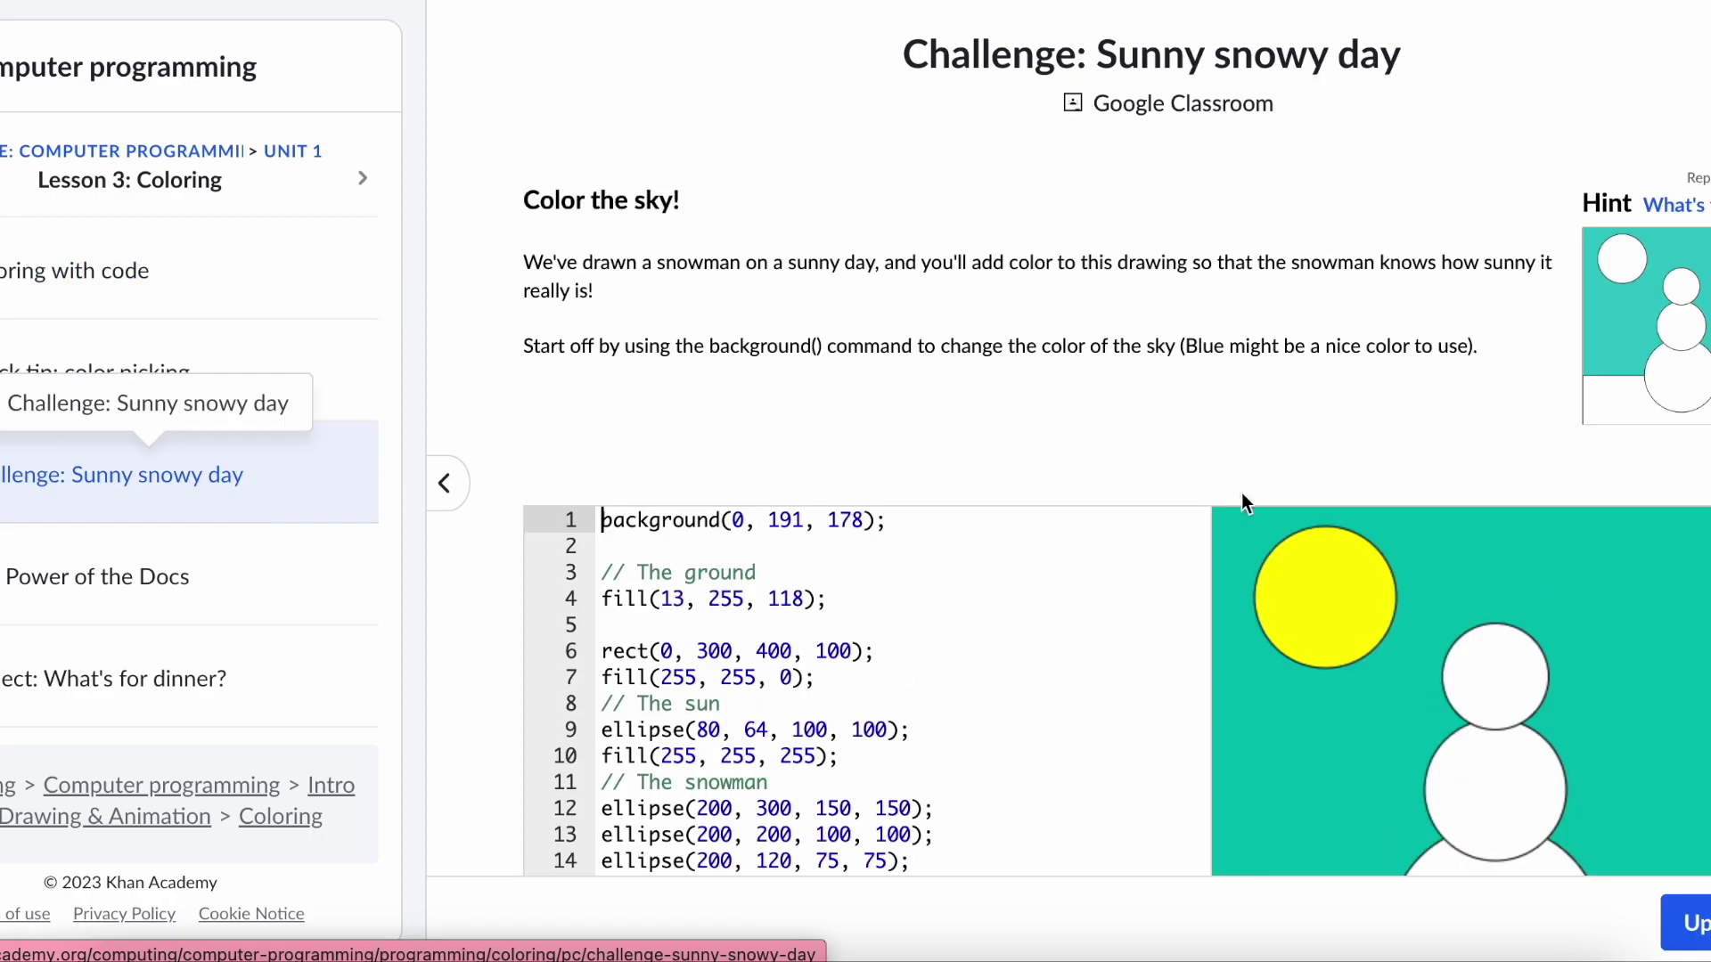
{"action": "scroll", "coordinate": [1369, 485], "scroll_direction": "down", "scroll_amount": 2}
{"action": "scroll", "coordinate": [1367, 477], "scroll_direction": "down", "scroll_amount": 2}
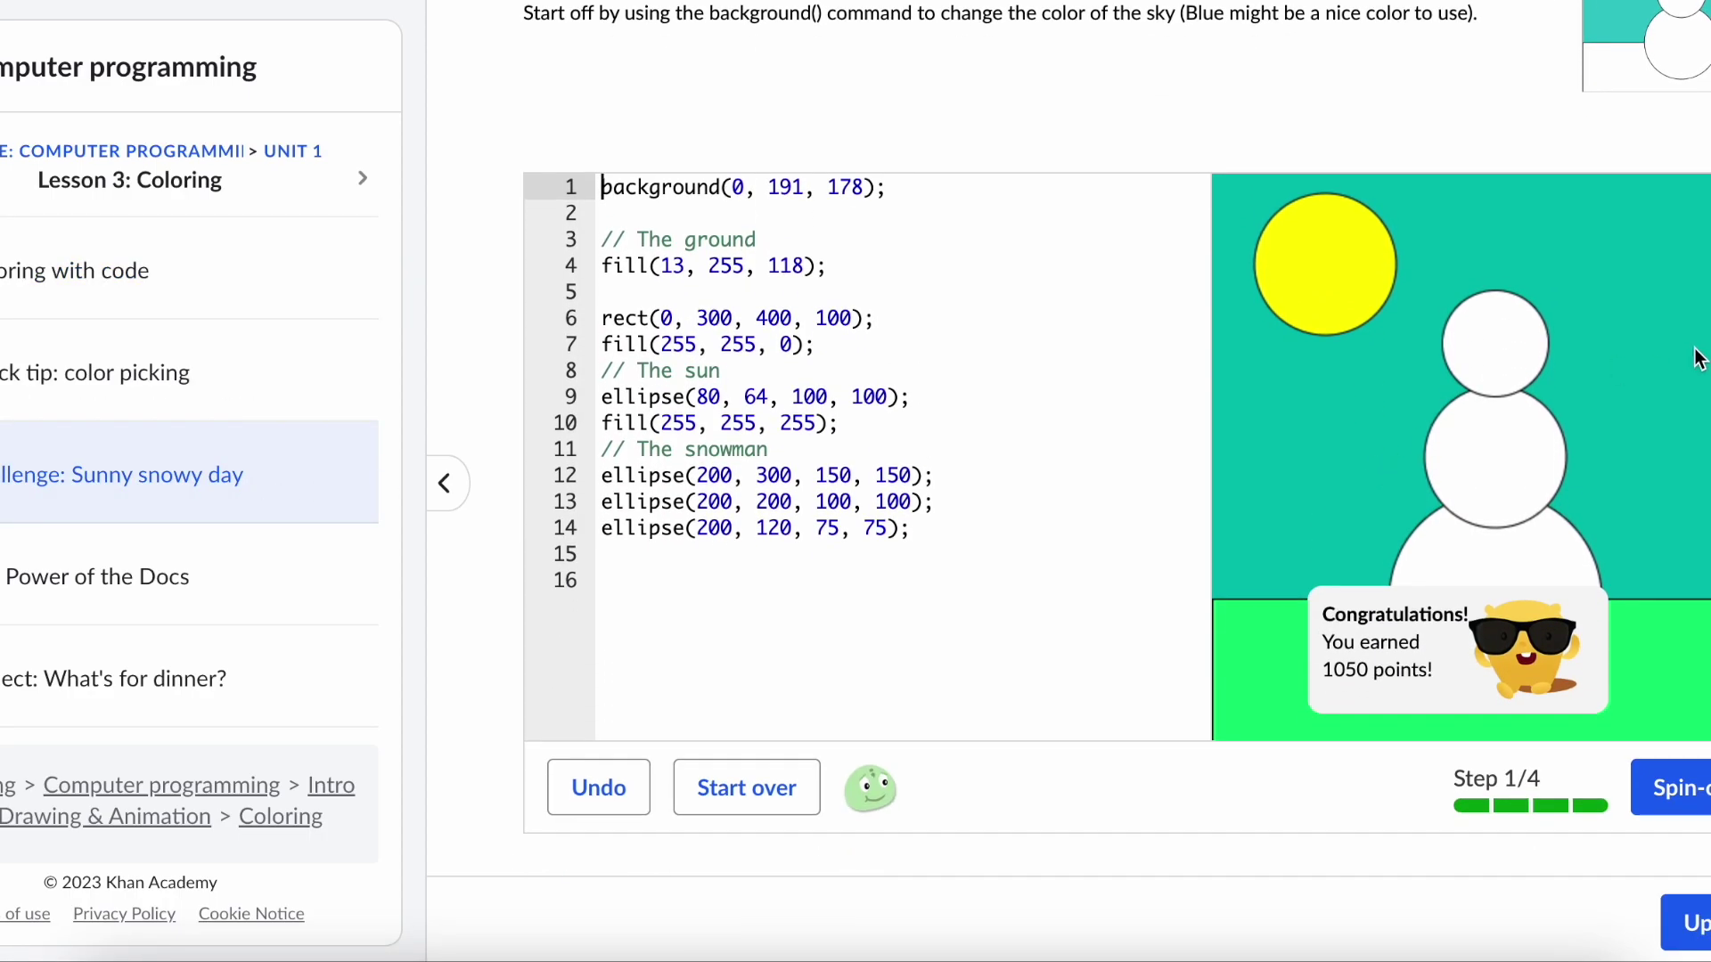
{"action": "scroll", "coordinate": [1698, 356], "scroll_direction": "up", "scroll_amount": 2}
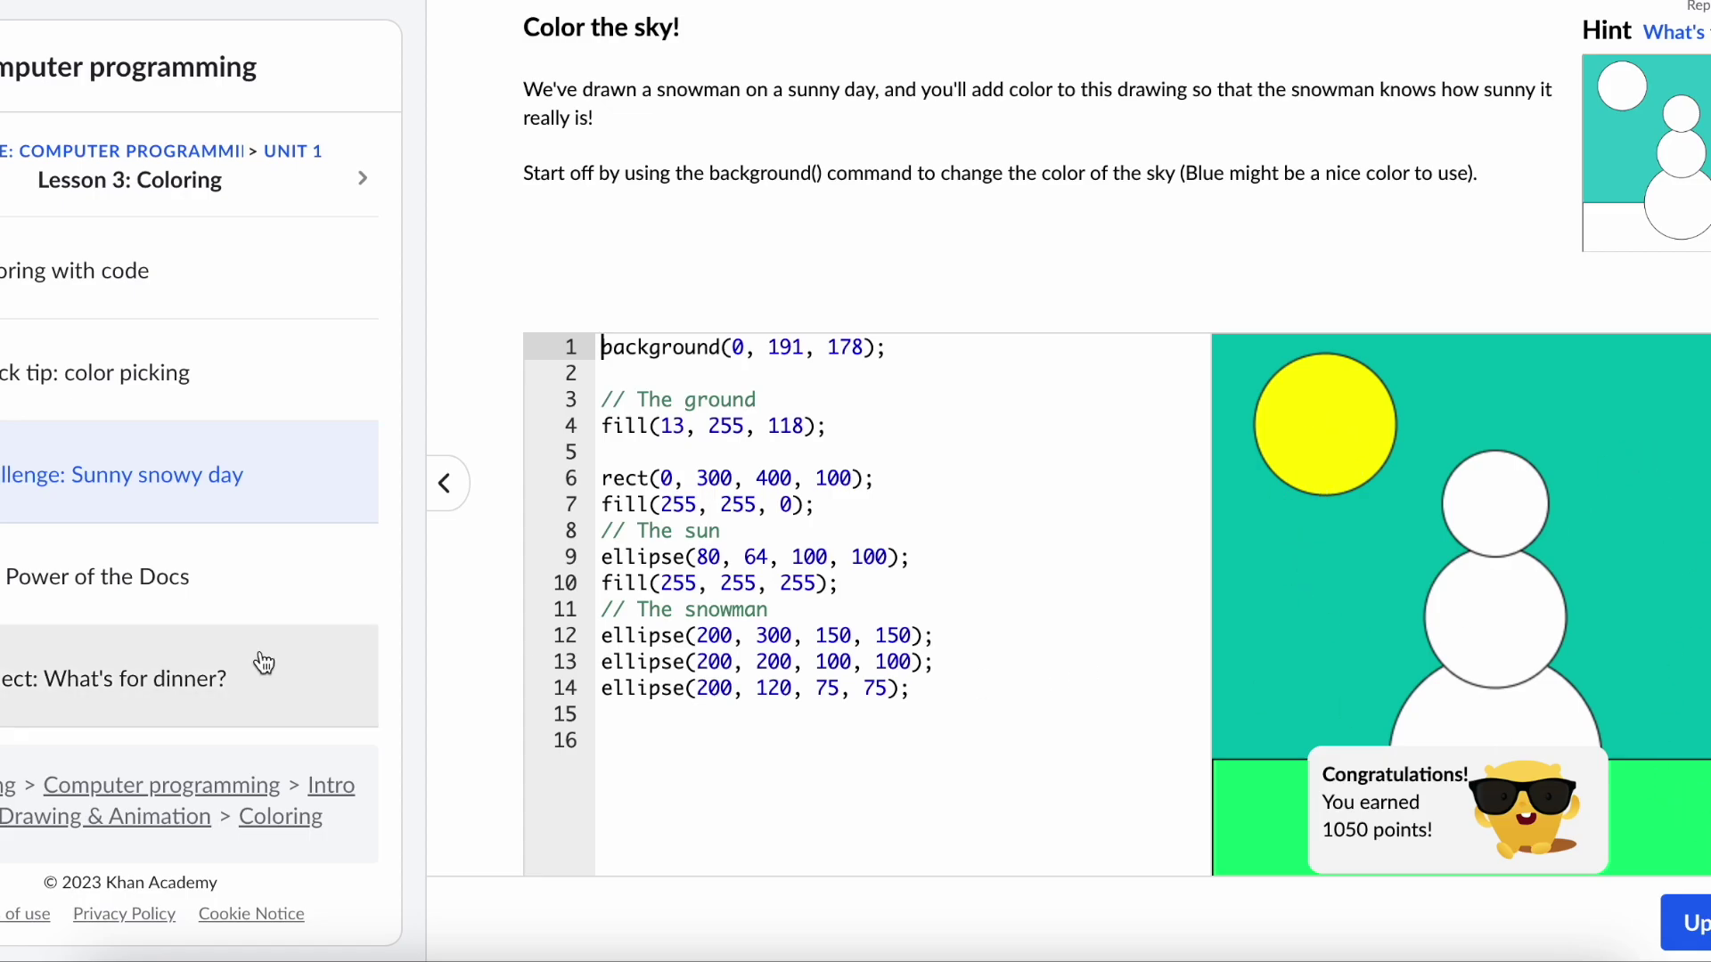
{"action": "left_click", "coordinate": [134, 677]}
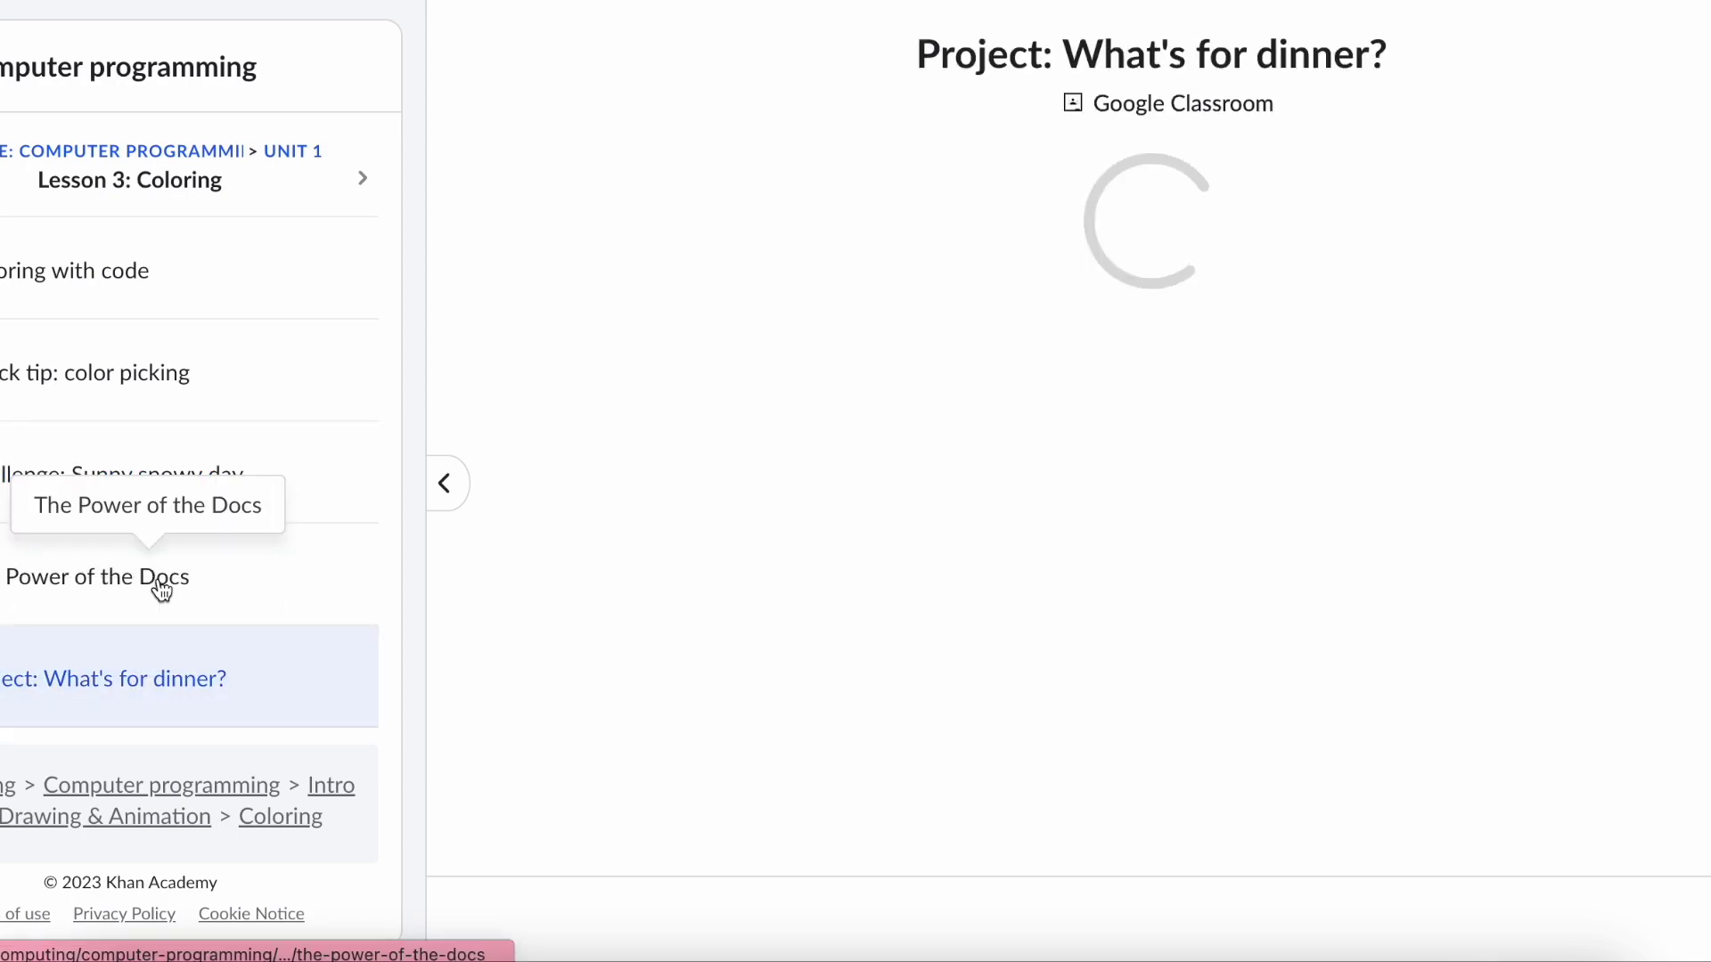
- Visit The Power of the Docs video, then return to Project: What's for dinner?
{"action": "left_click", "coordinate": [160, 584]}
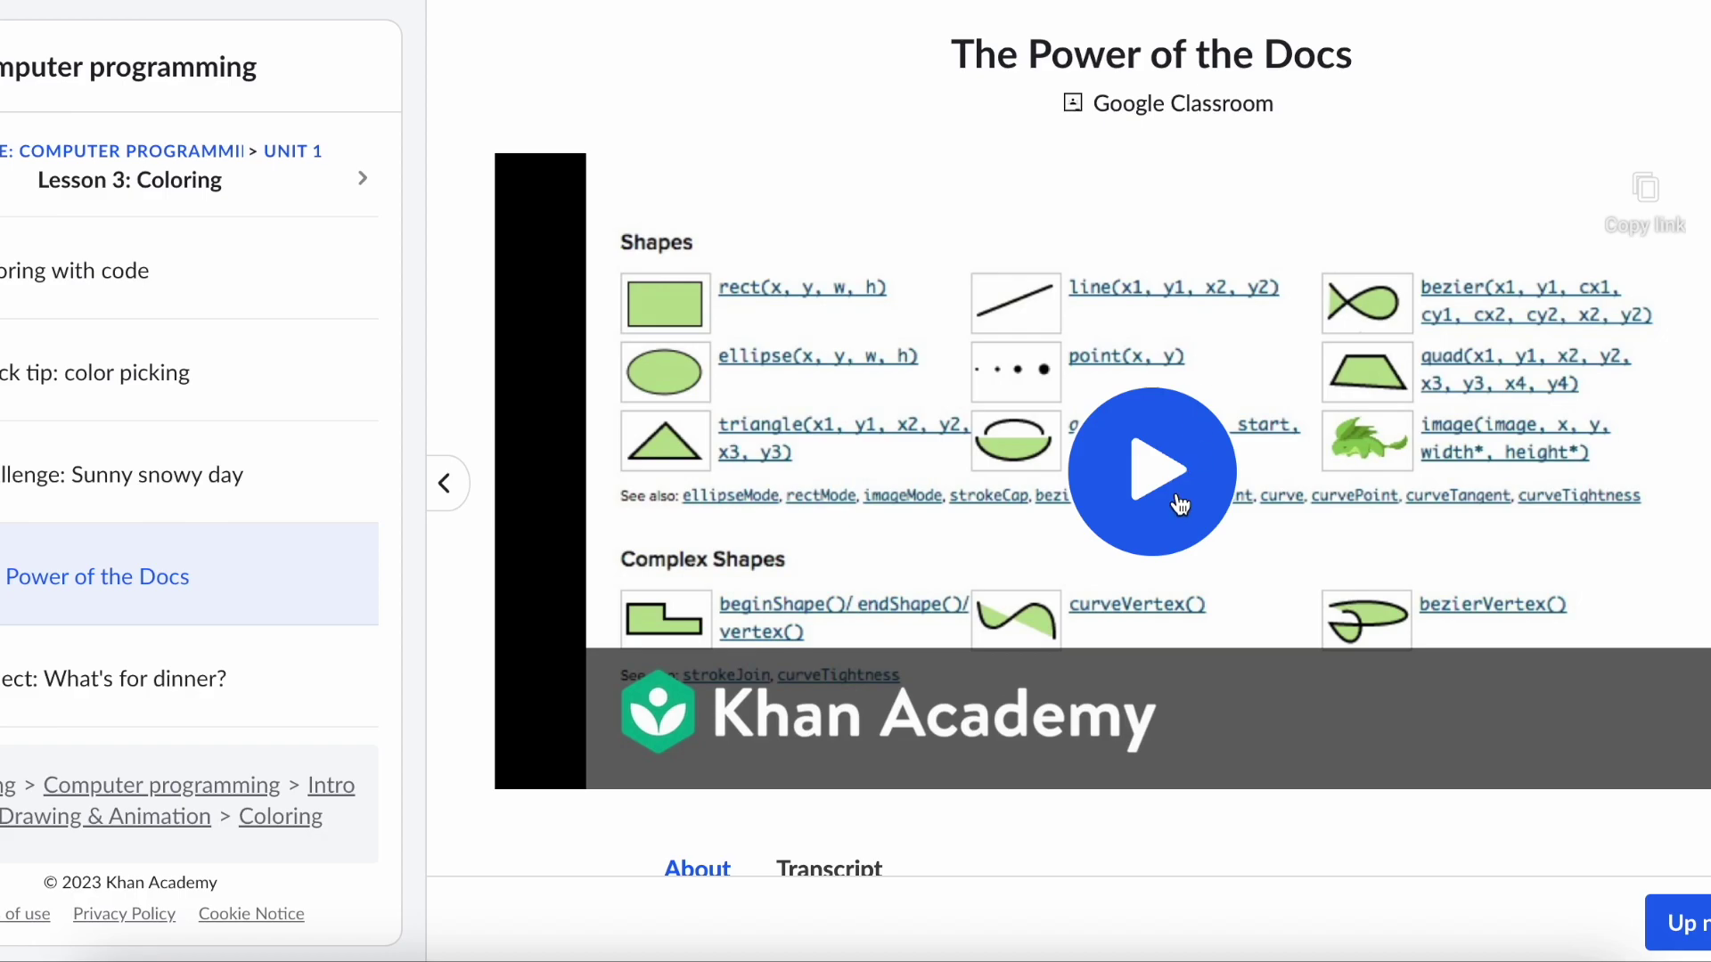
{"action": "left_click", "coordinate": [305, 659]}
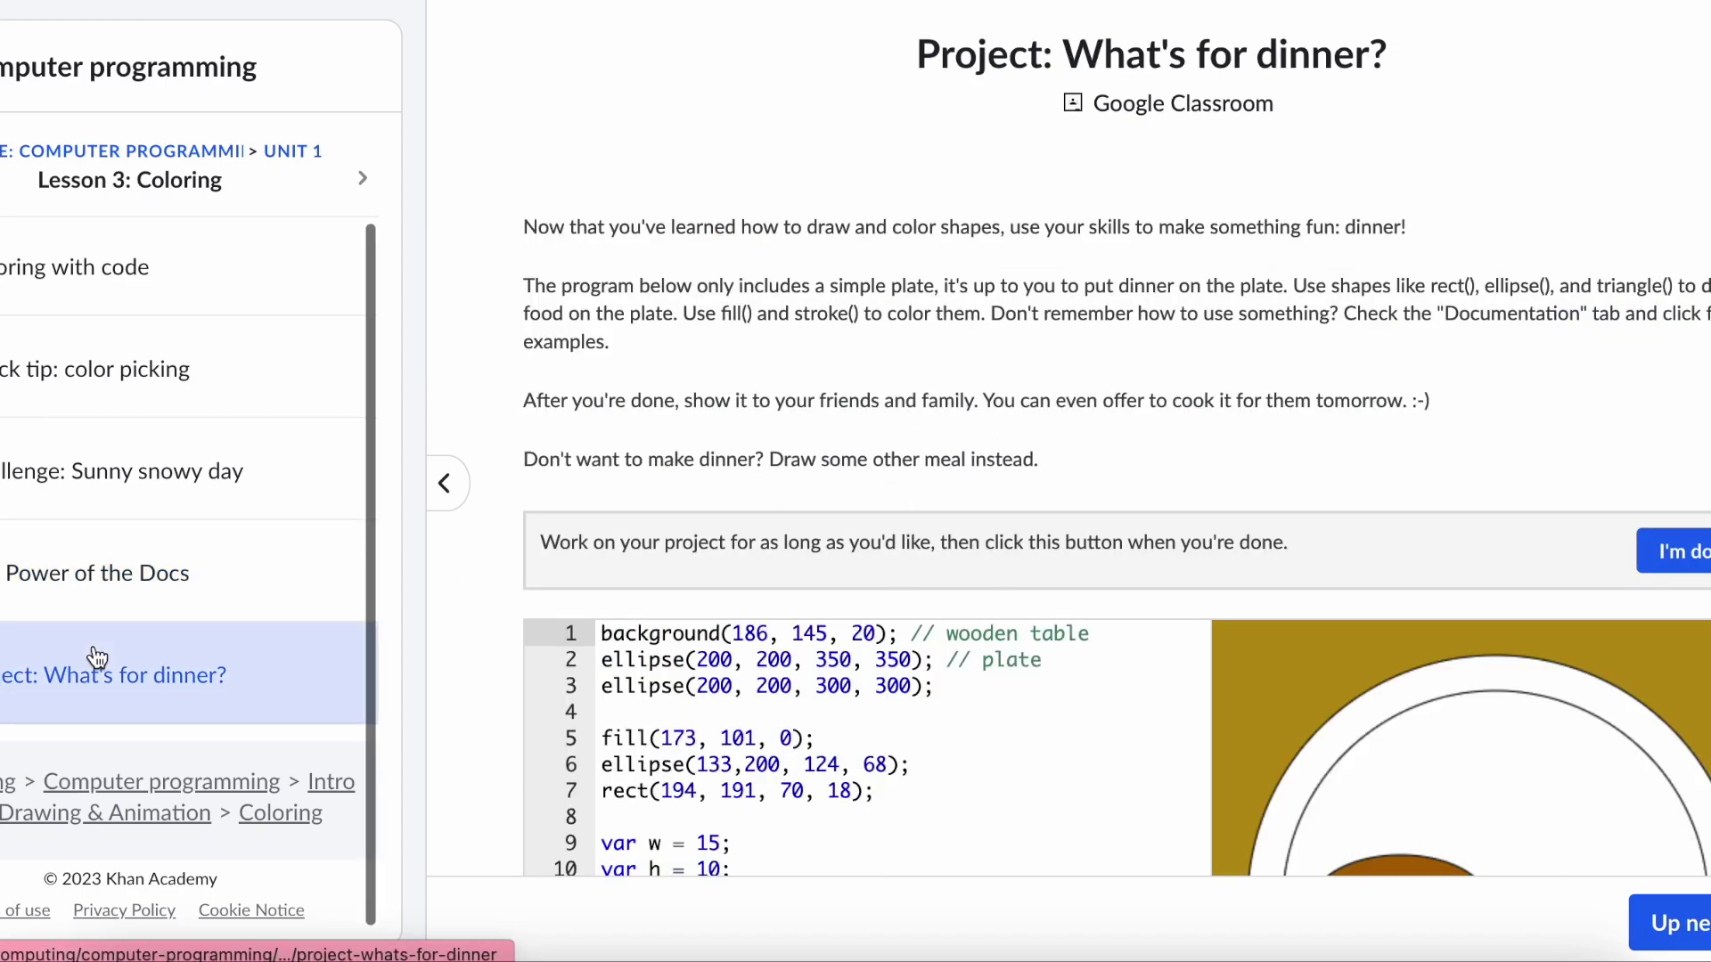
- Scroll to the What's for dinner? editor and select the handle's rect and line 5's brown fill statement
{"action": "scroll", "coordinate": [1206, 393], "scroll_direction": "down", "scroll_amount": 4}
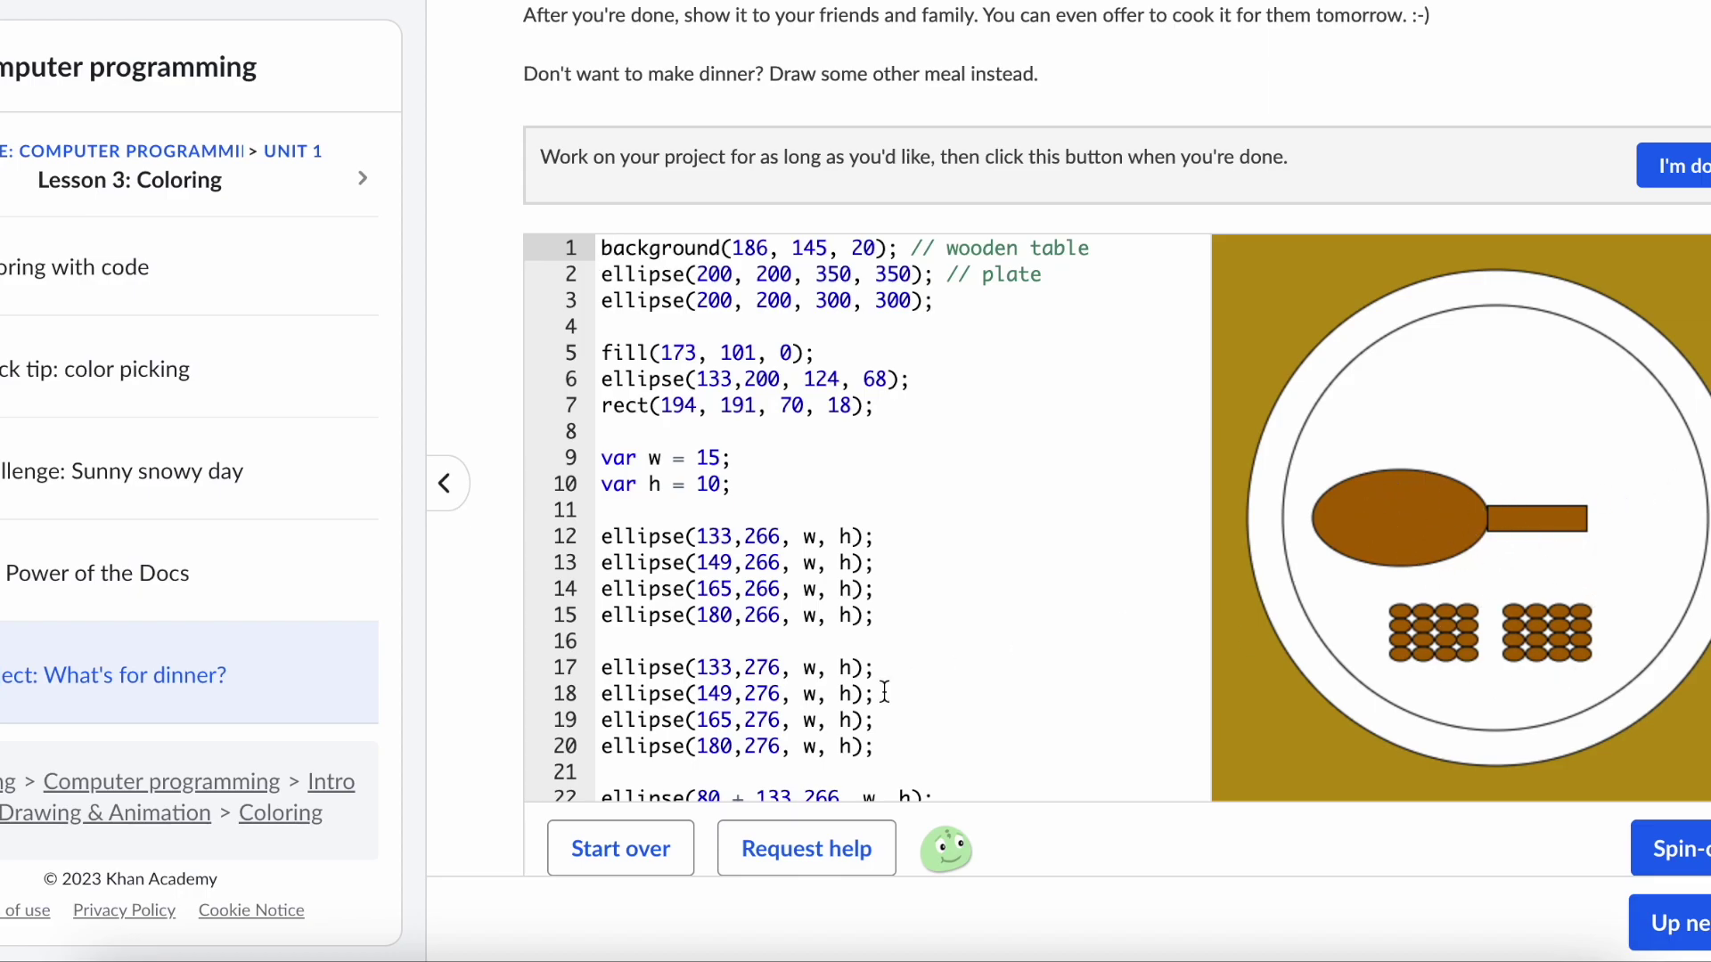
{"action": "scroll", "coordinate": [884, 704], "scroll_direction": "down", "scroll_amount": 1}
{"action": "scroll", "coordinate": [885, 784], "scroll_direction": "down", "scroll_amount": 1}
{"action": "scroll", "coordinate": [841, 515], "scroll_direction": "up", "scroll_amount": 2}
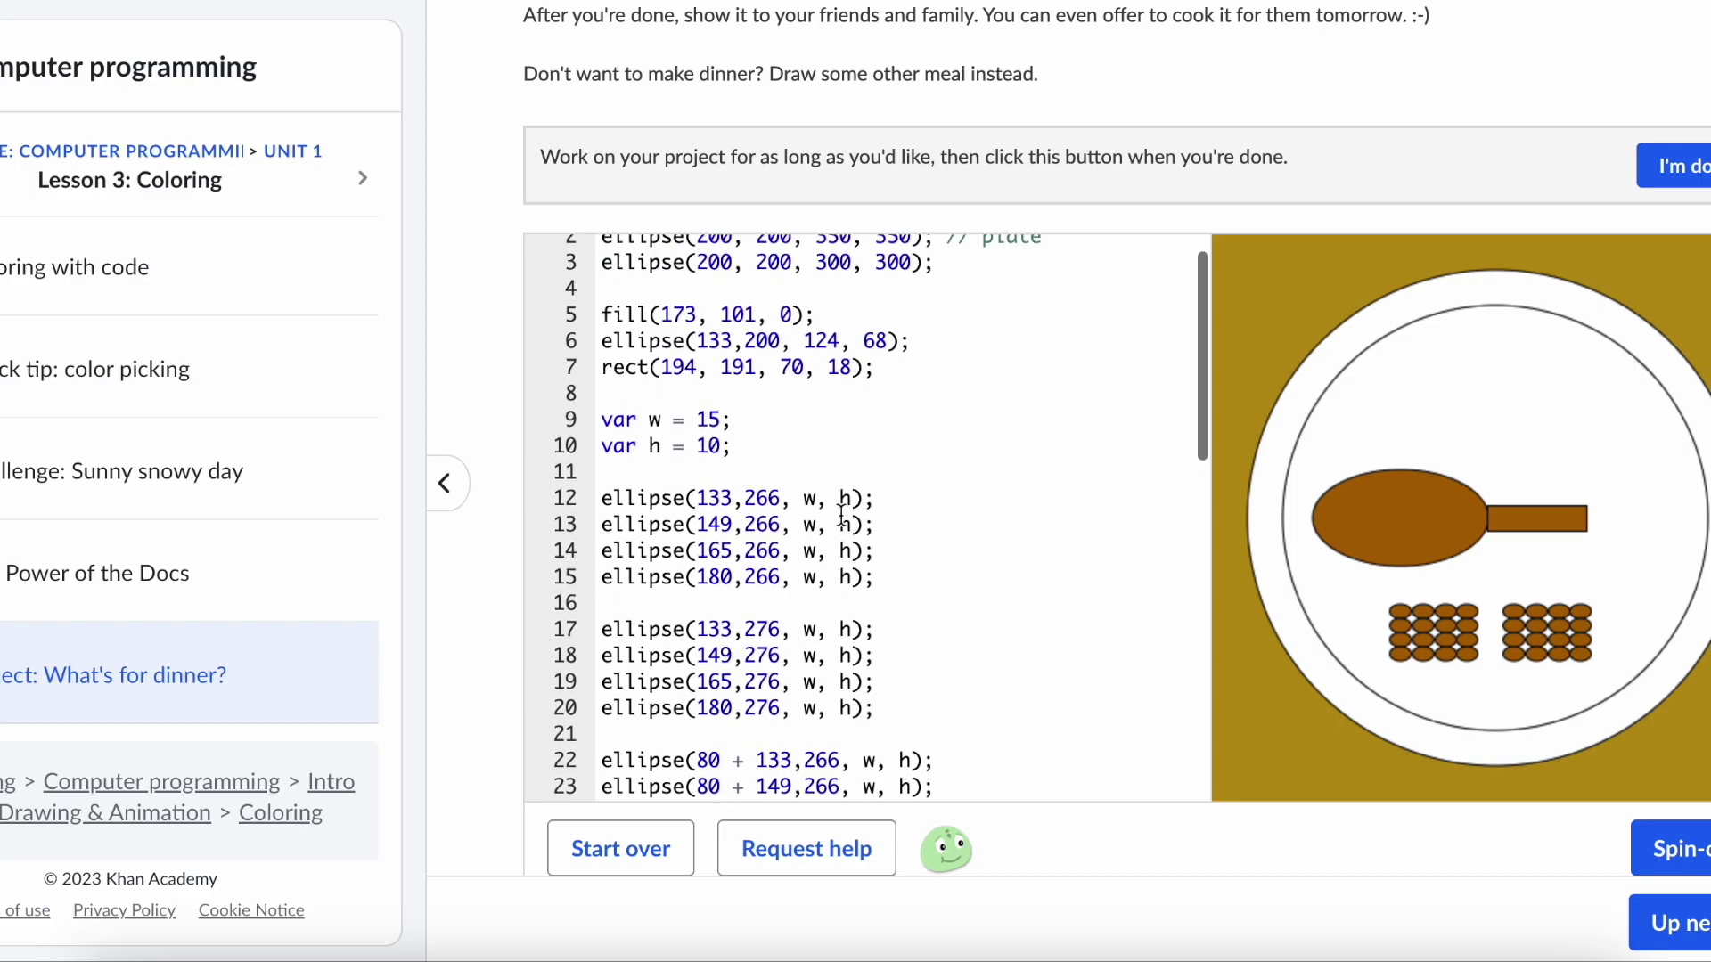
{"action": "scroll", "coordinate": [842, 515], "scroll_direction": "up", "scroll_amount": 1}
{"action": "left_click", "coordinate": [782, 390]}
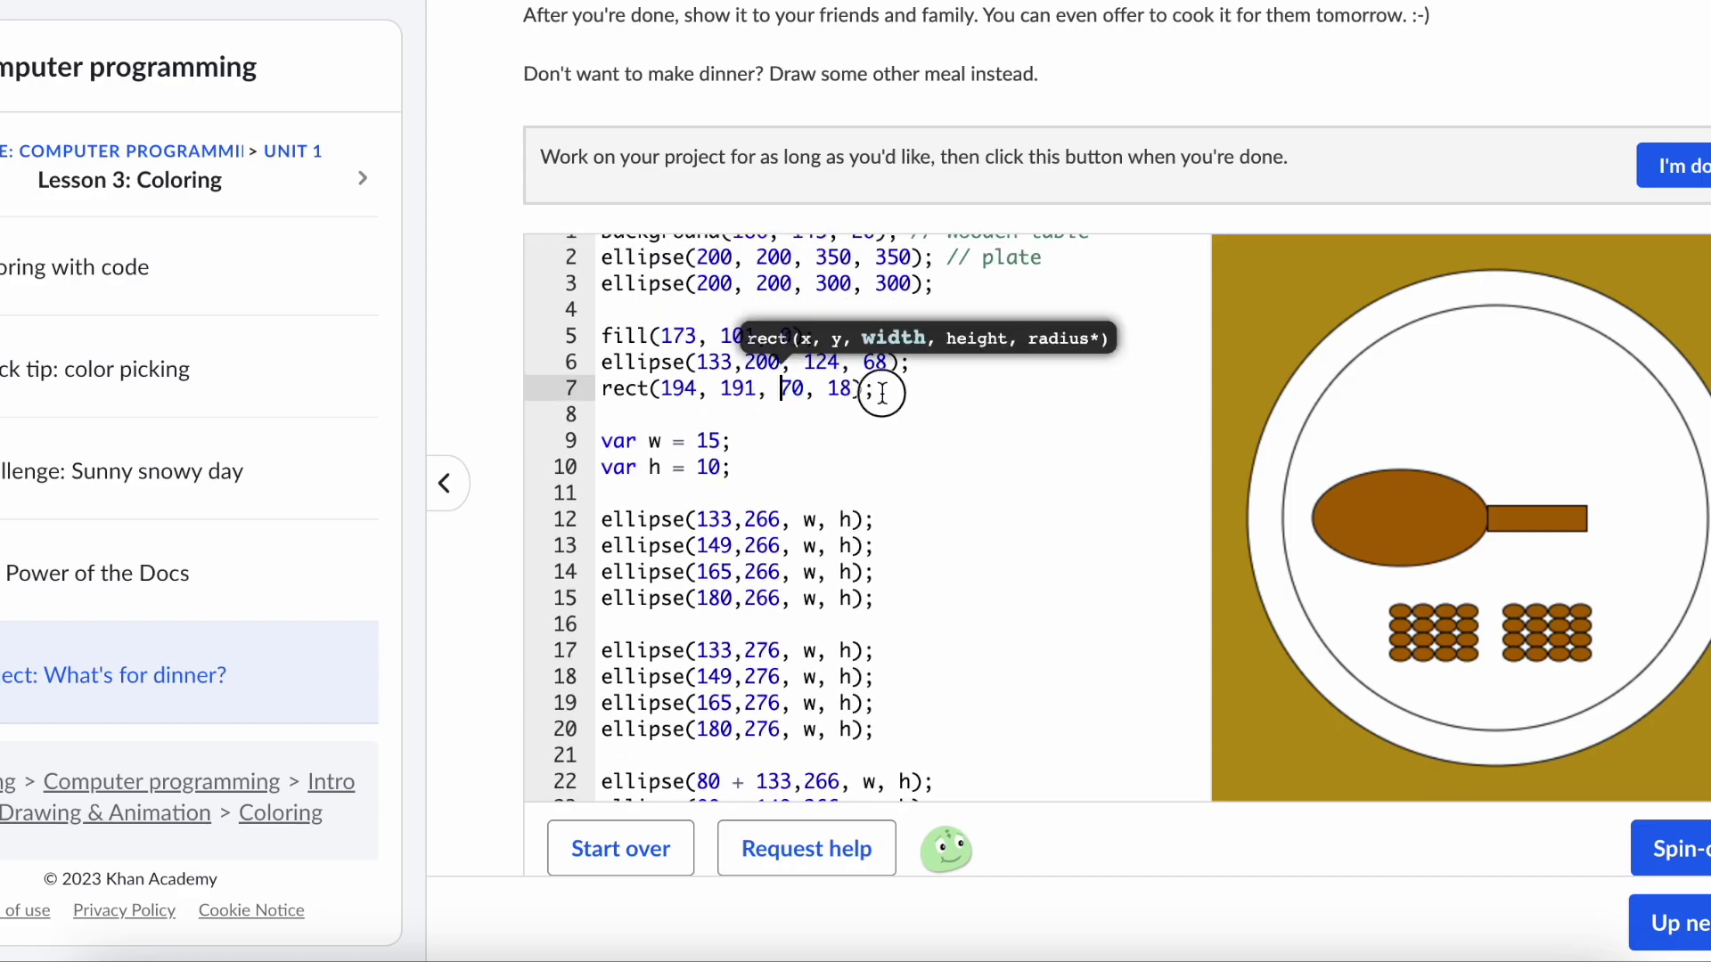
{"action": "left_click_drag", "start_coordinate": [883, 392], "coordinate": [603, 389]}
{"action": "left_click_drag", "start_coordinate": [817, 336], "coordinate": [604, 332]}
{"action": "key", "text": "ctrl+c"}
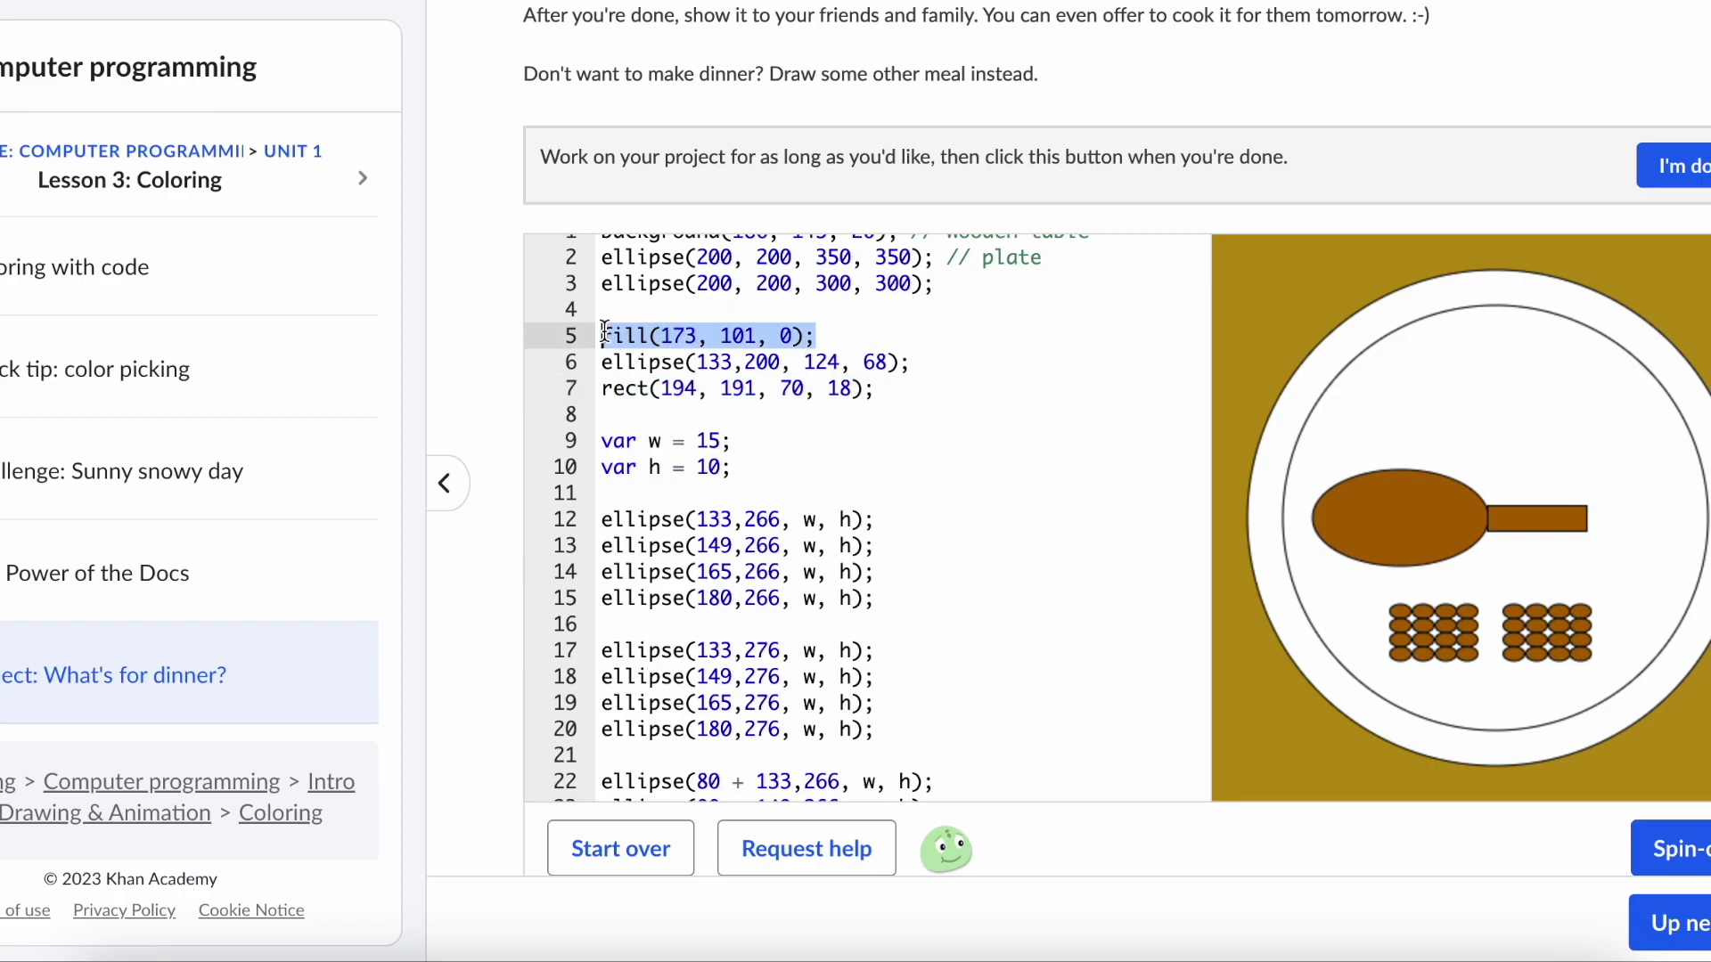
{"action": "scroll", "coordinate": [708, 561], "scroll_direction": "down", "scroll_amount": 3}
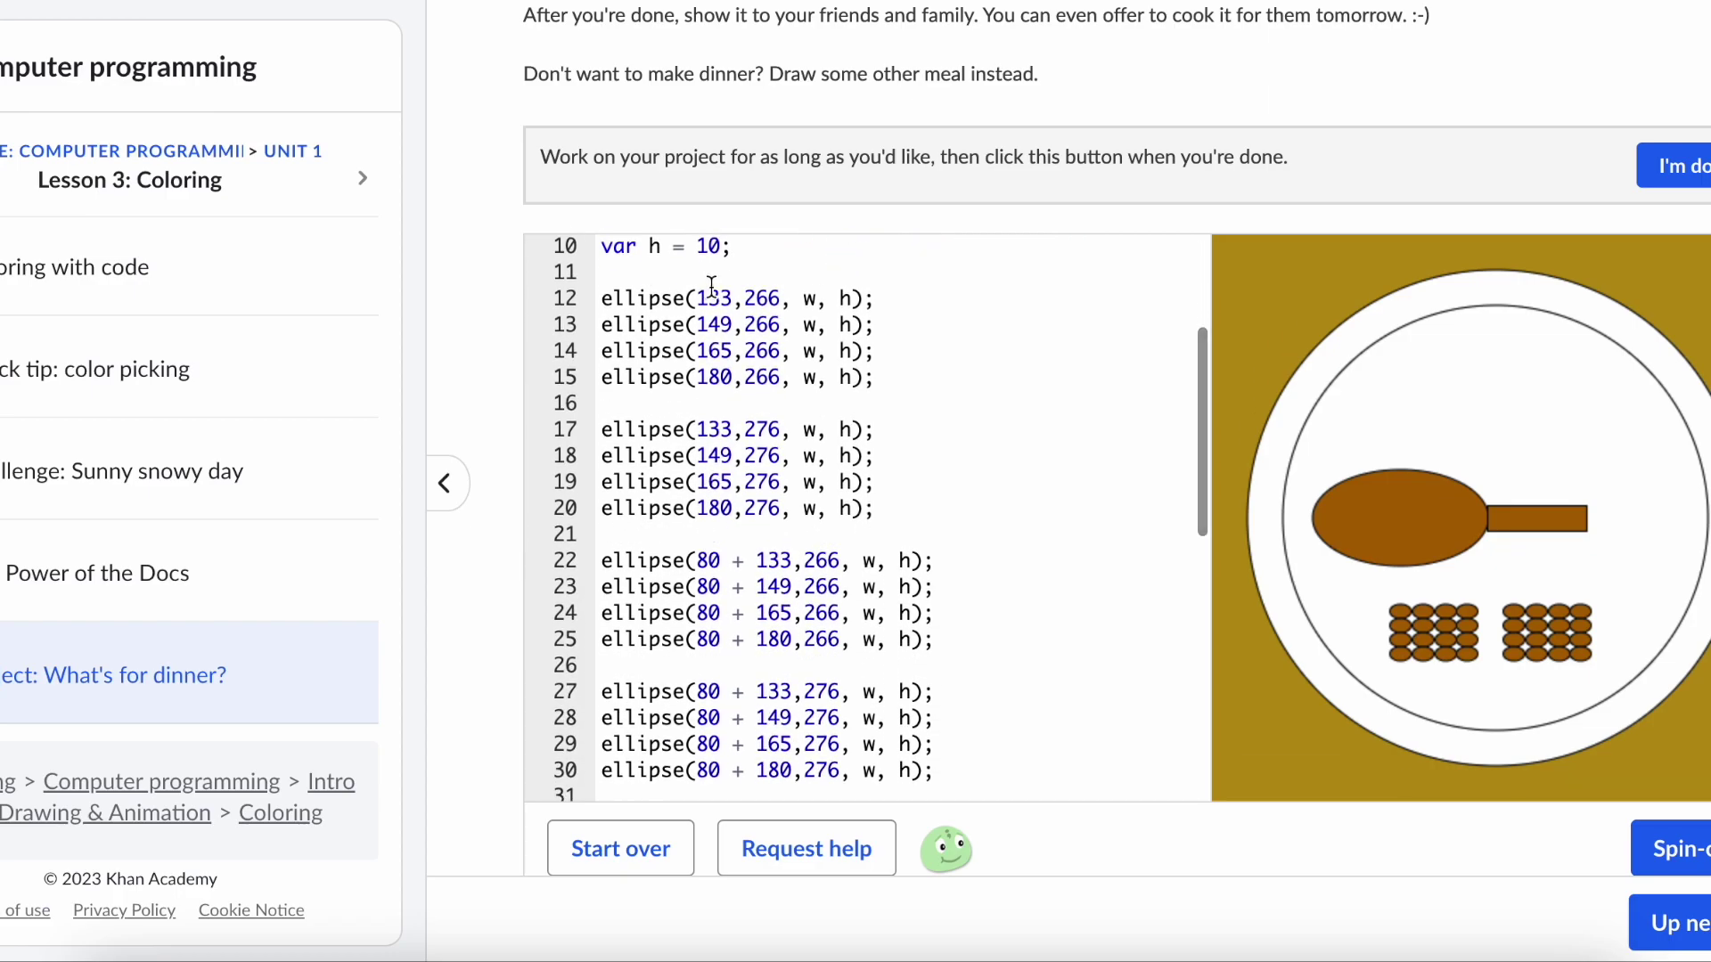
- Paste the brown fill line above the bean ellipses and change it to fill(255, 255, 255)
{"action": "left_click", "coordinate": [712, 287]}
{"action": "key", "text": "Up"}
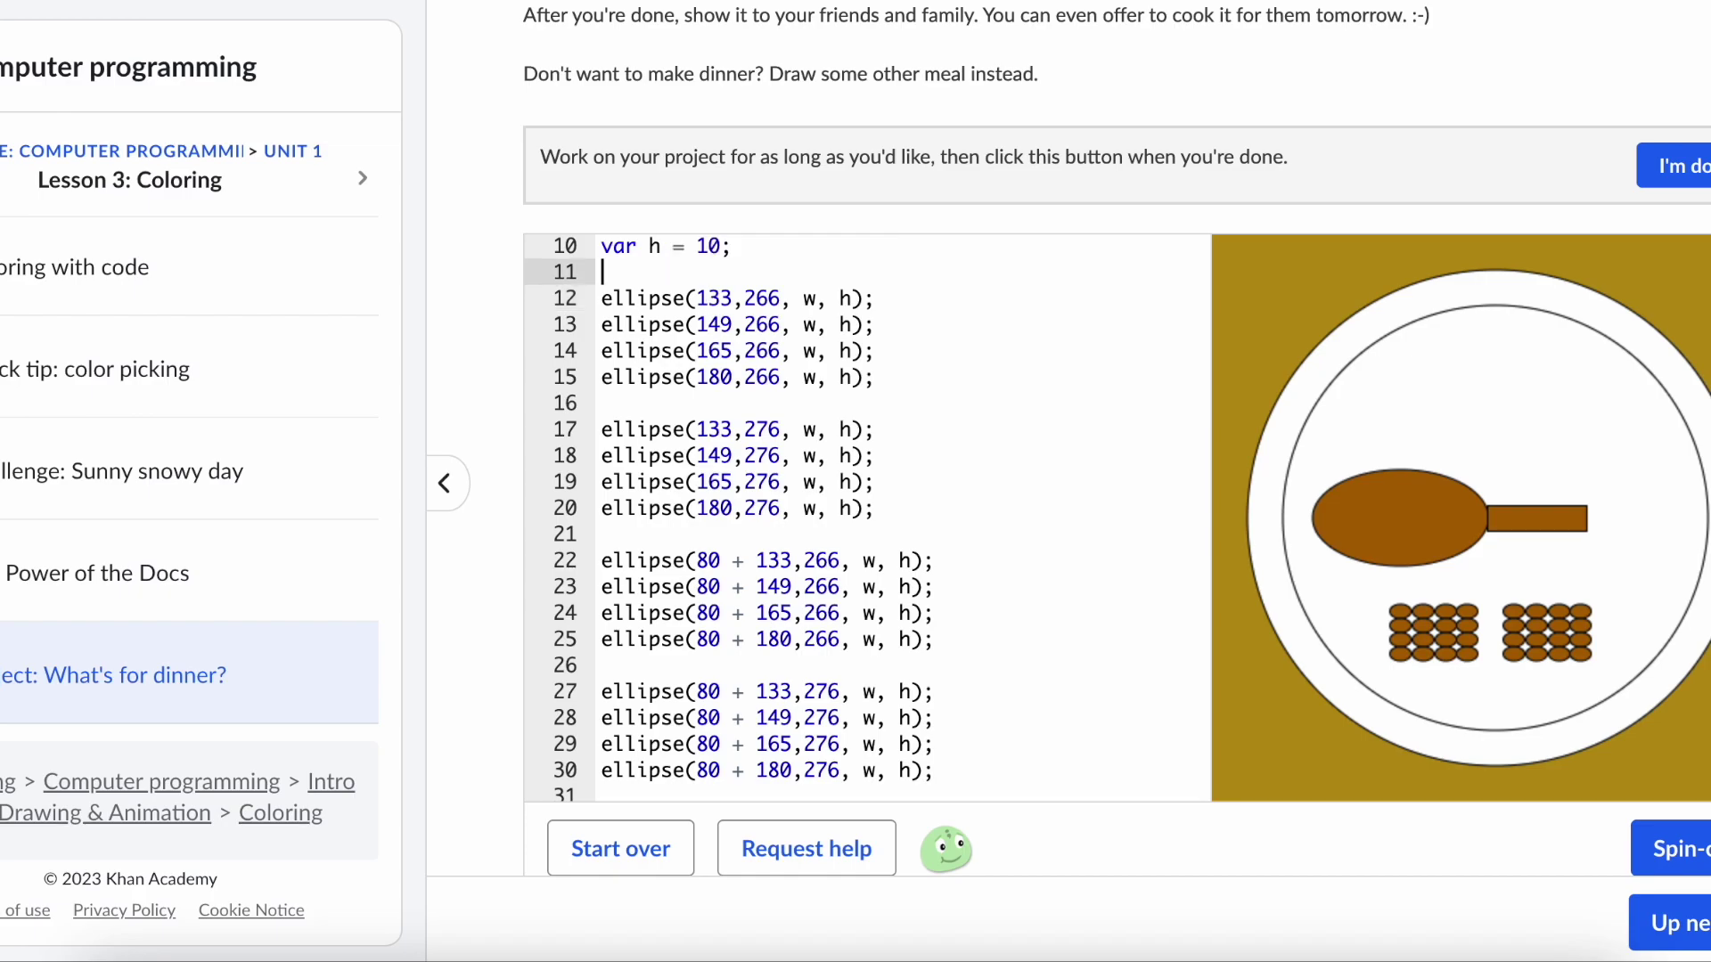
{"action": "key", "text": "Return"}
{"action": "key", "text": "ctrl+v"}
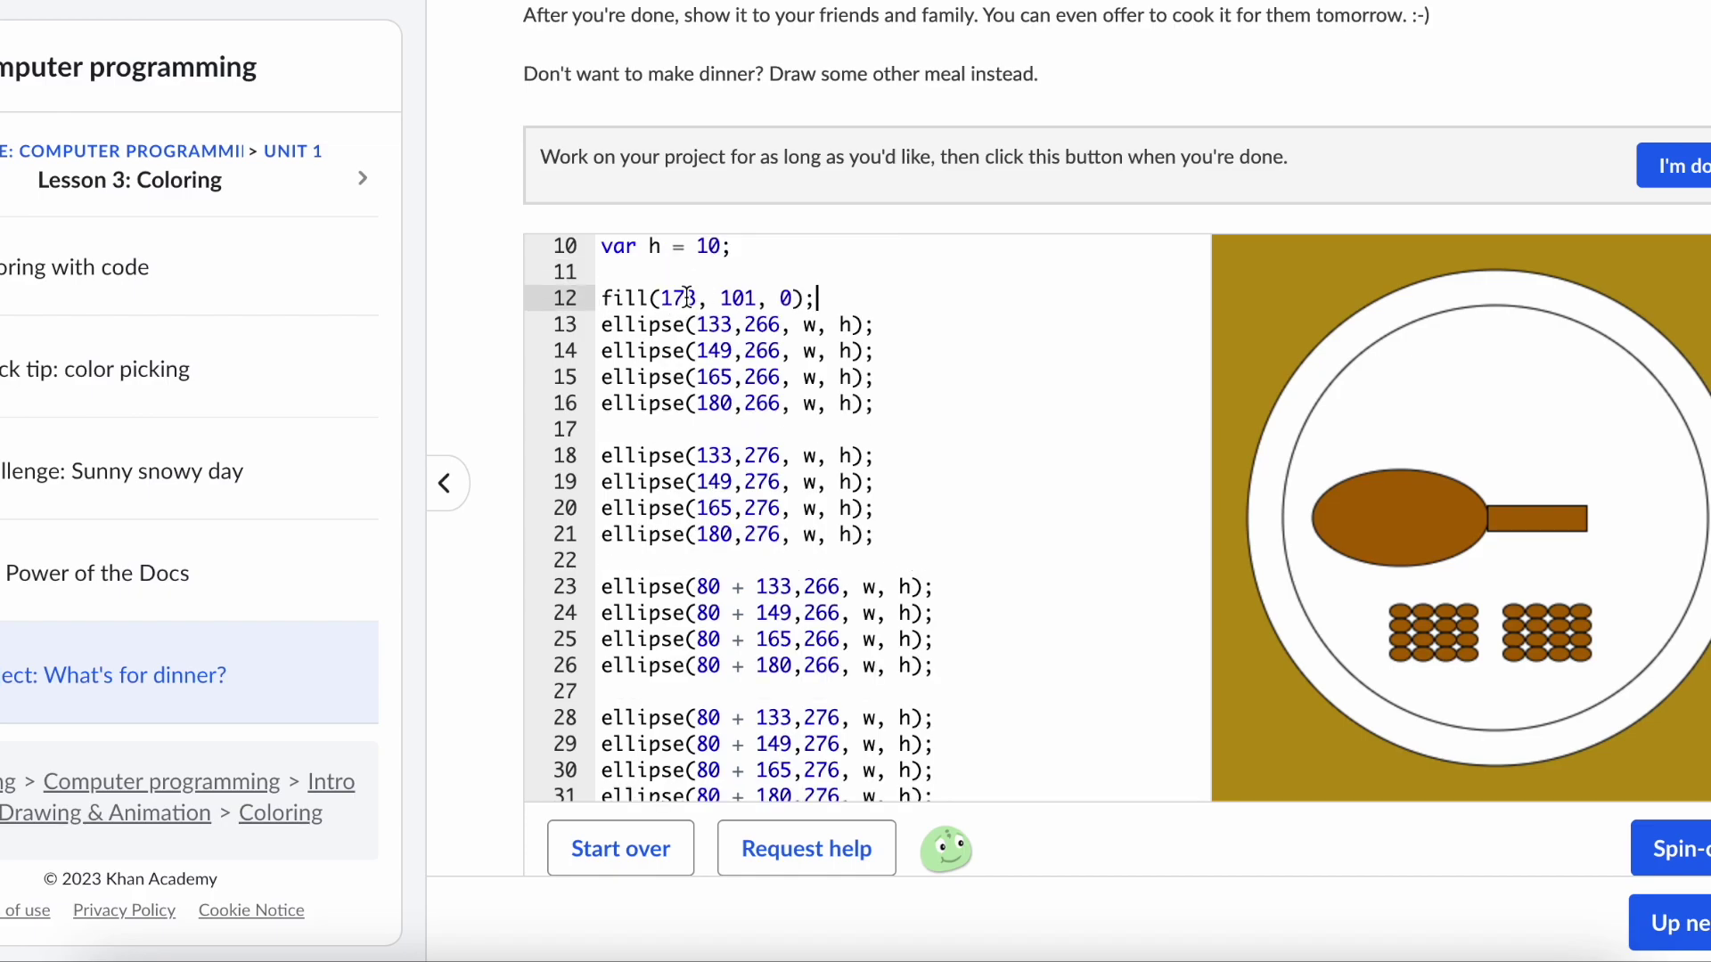
{"action": "left_click", "coordinate": [680, 297]}
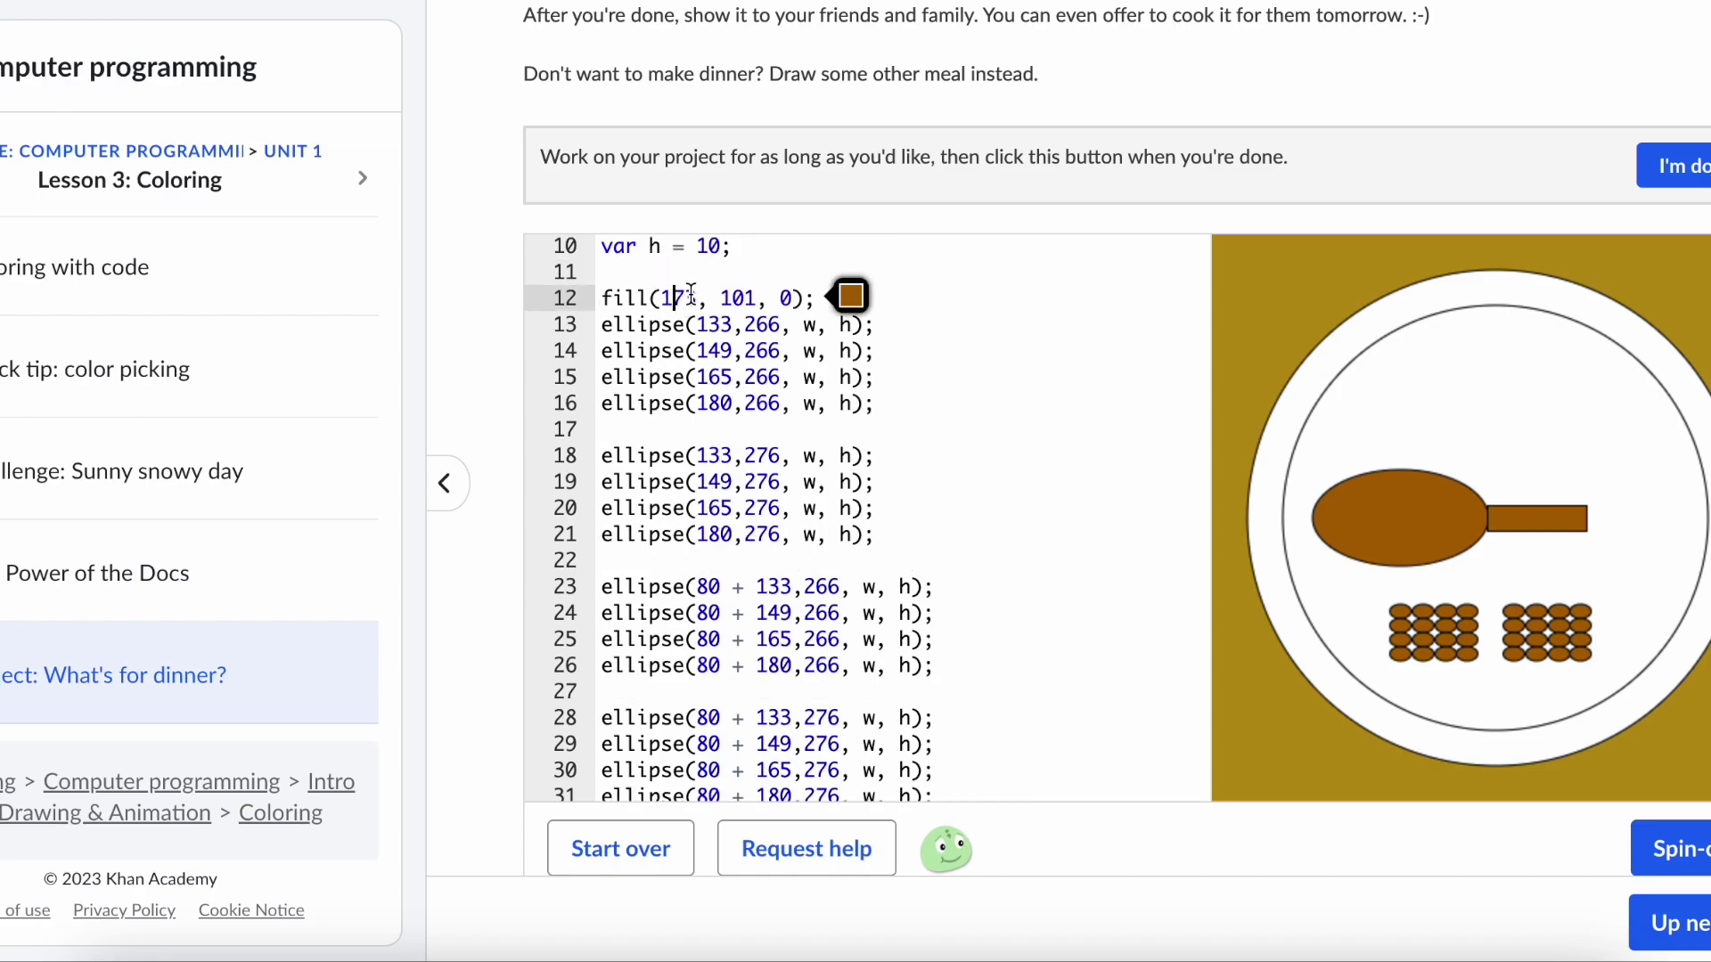
{"action": "double_click", "coordinate": [679, 297]}
{"action": "type", "text": "255"}
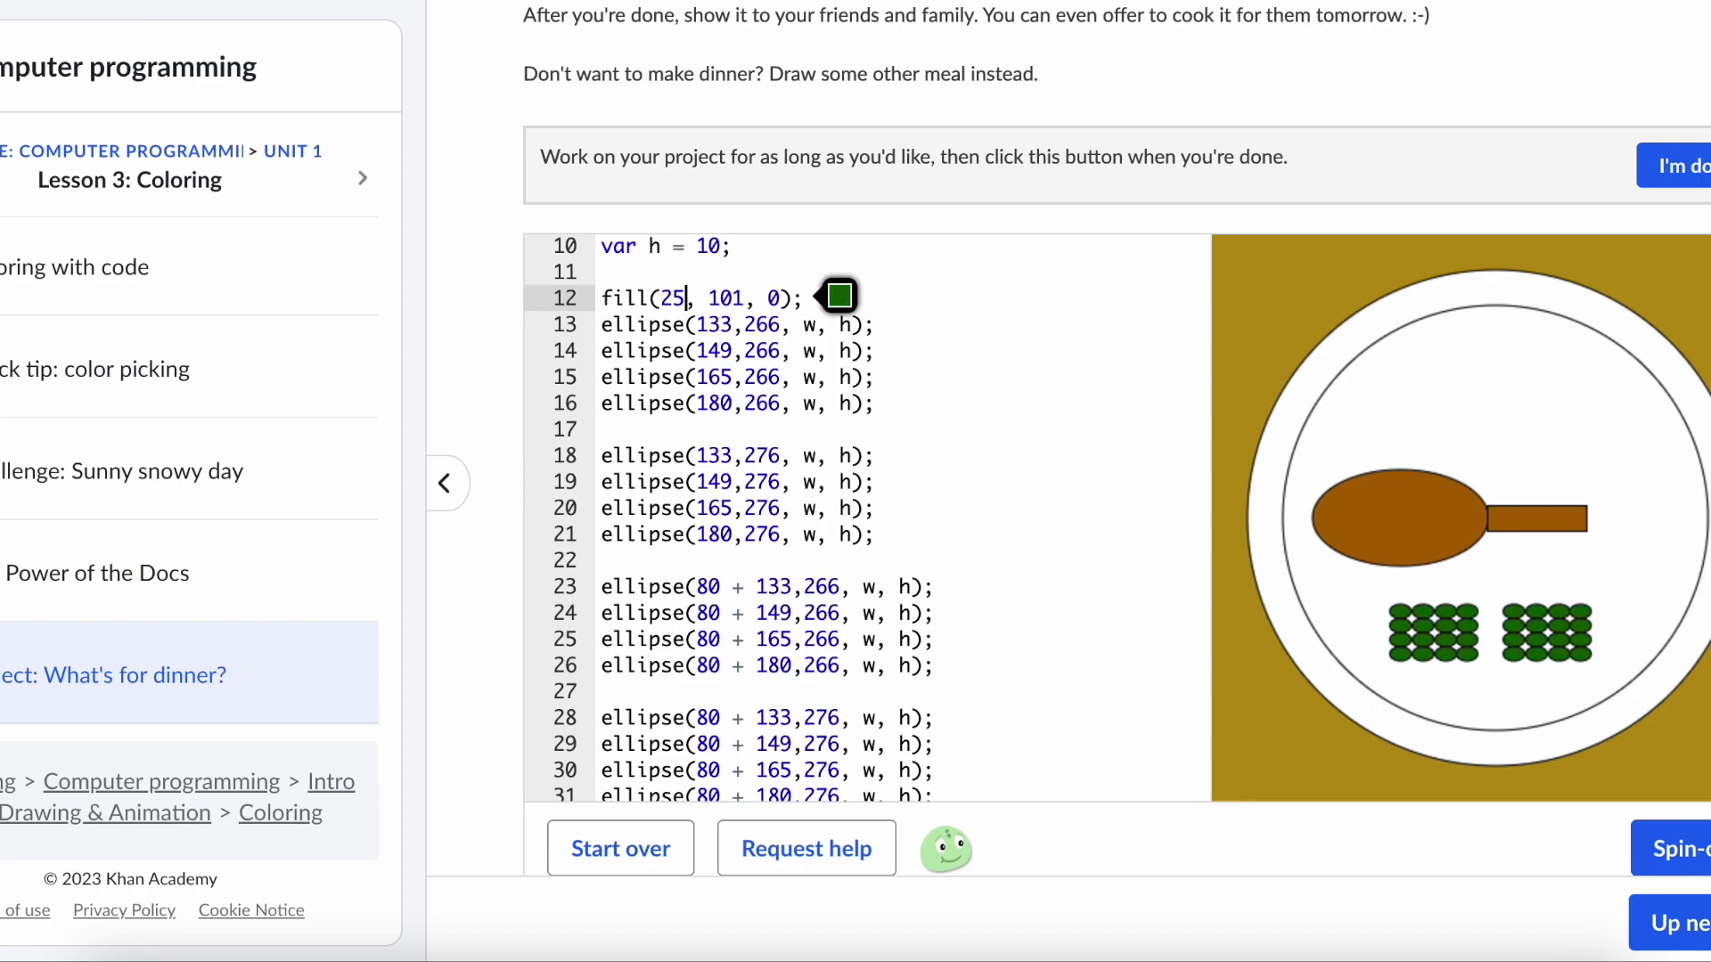
{"action": "key", "text": "Right"}
{"action": "key", "text": "Right"}
{"action": "key", "text": "shift+Right"}
{"action": "key", "text": "shift+Right"}
{"action": "key", "text": "shift+Right"}
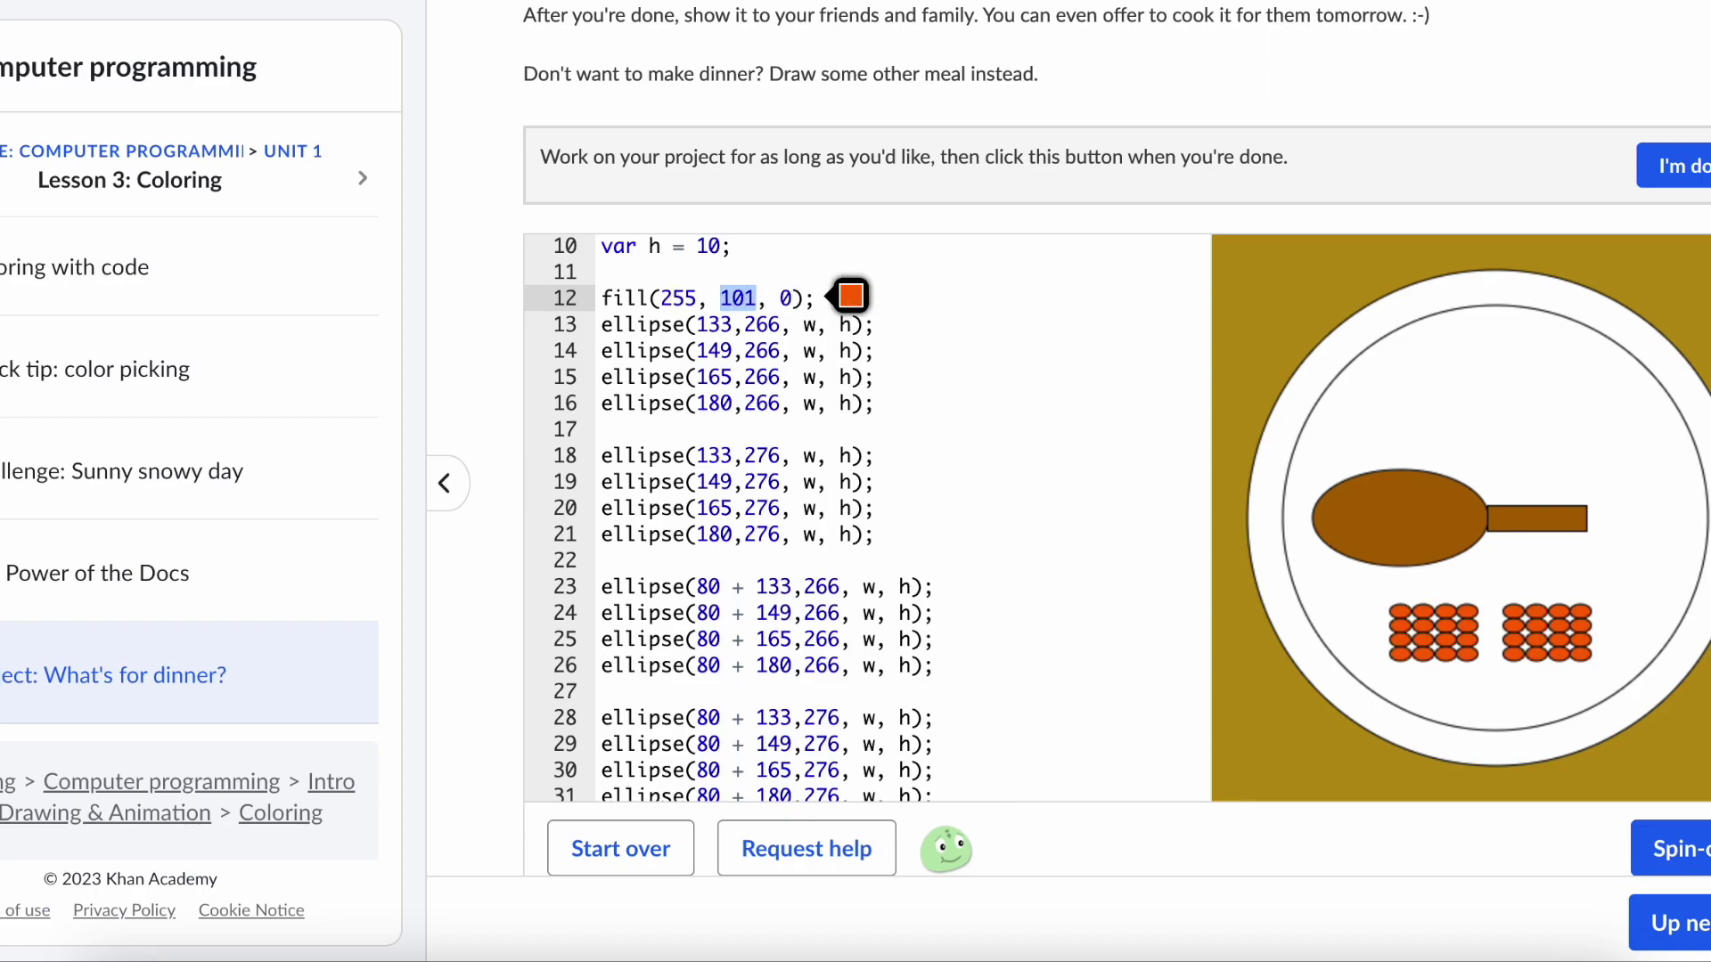
{"action": "type", "text": "255"}
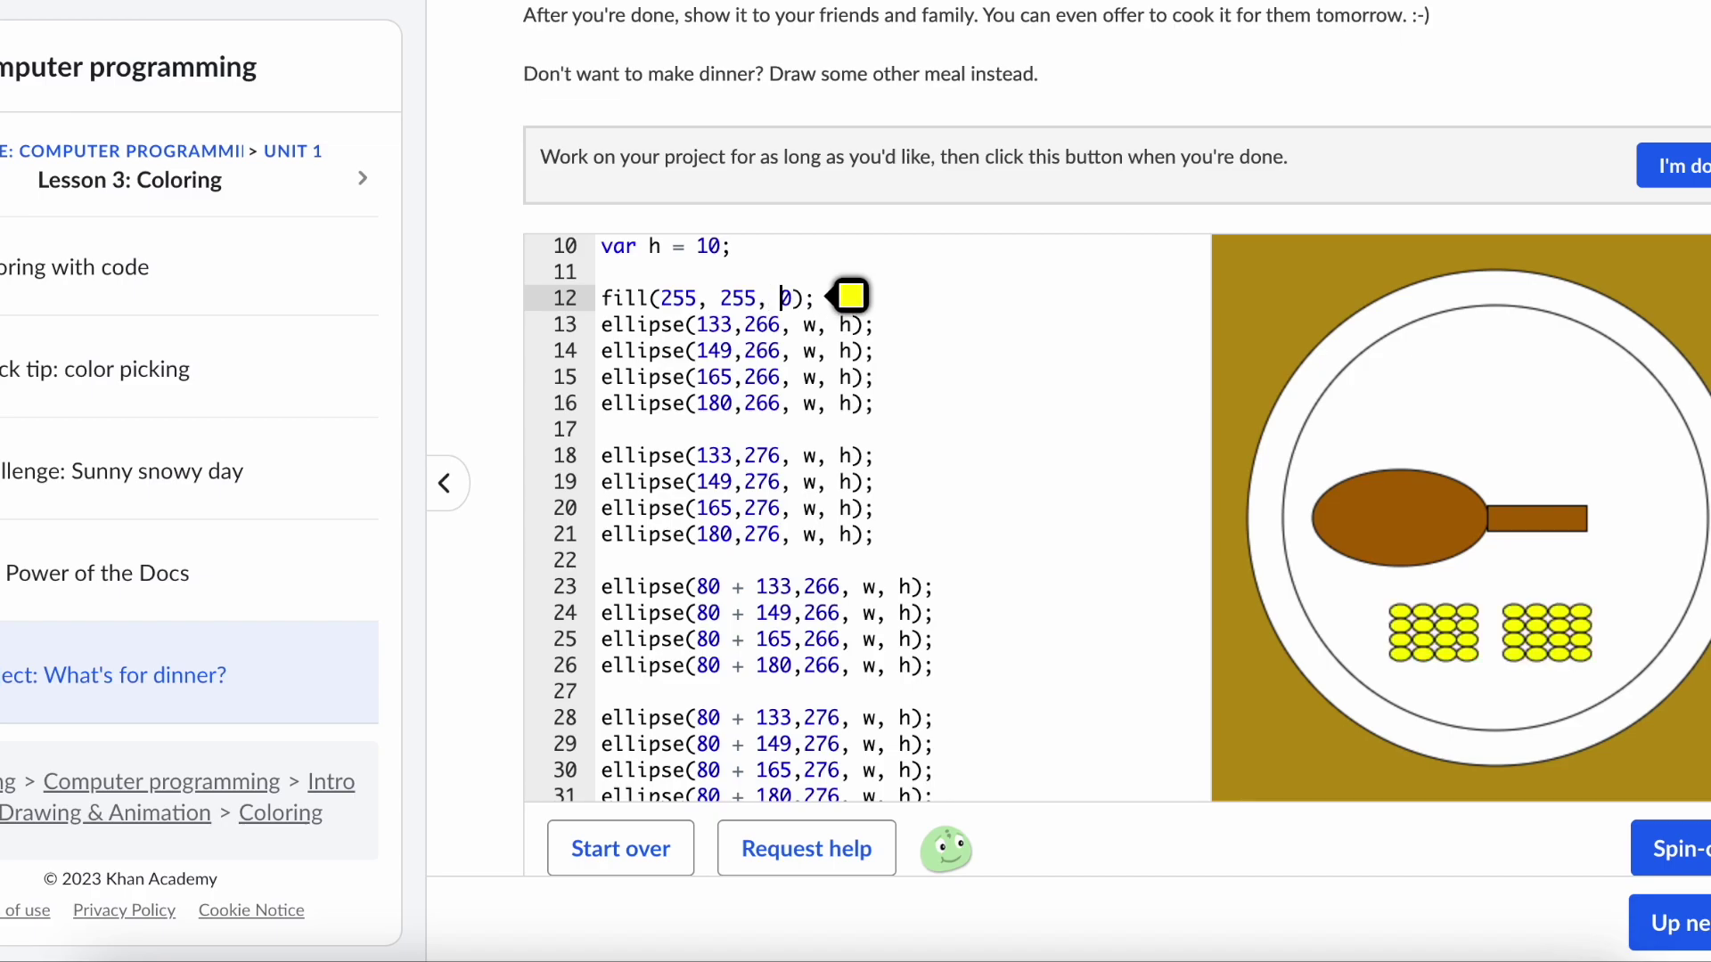
{"action": "key", "text": "shift+Right"}
{"action": "type", "text": "255"}
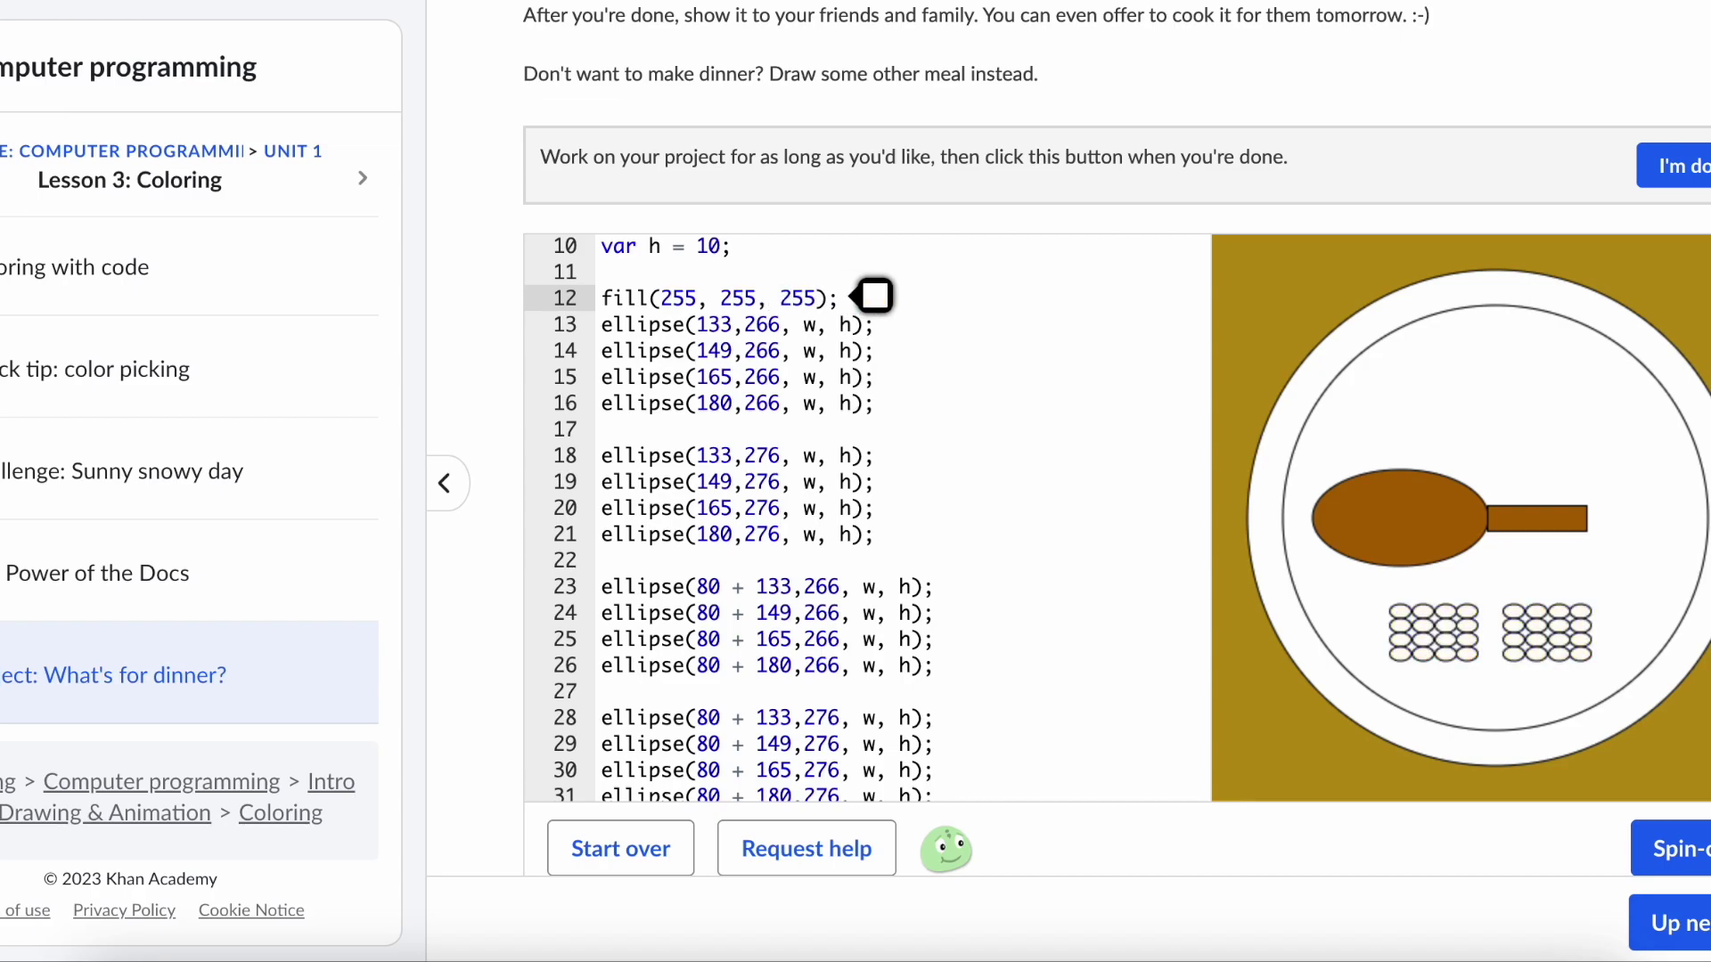
- Adjust each value to 205, giving the bean grids a gray fill(205, 205, 205)
{"action": "key", "text": "shift+Left"}
{"action": "type", "text": "0"}
{"action": "key", "text": "Left"}
{"action": "key", "text": "Left"}
{"action": "key", "text": "Left"}
{"action": "key", "text": "shift+Left"}
{"action": "type", "text": "0"}
{"action": "key", "text": "Left"}
{"action": "key", "text": "Left"}
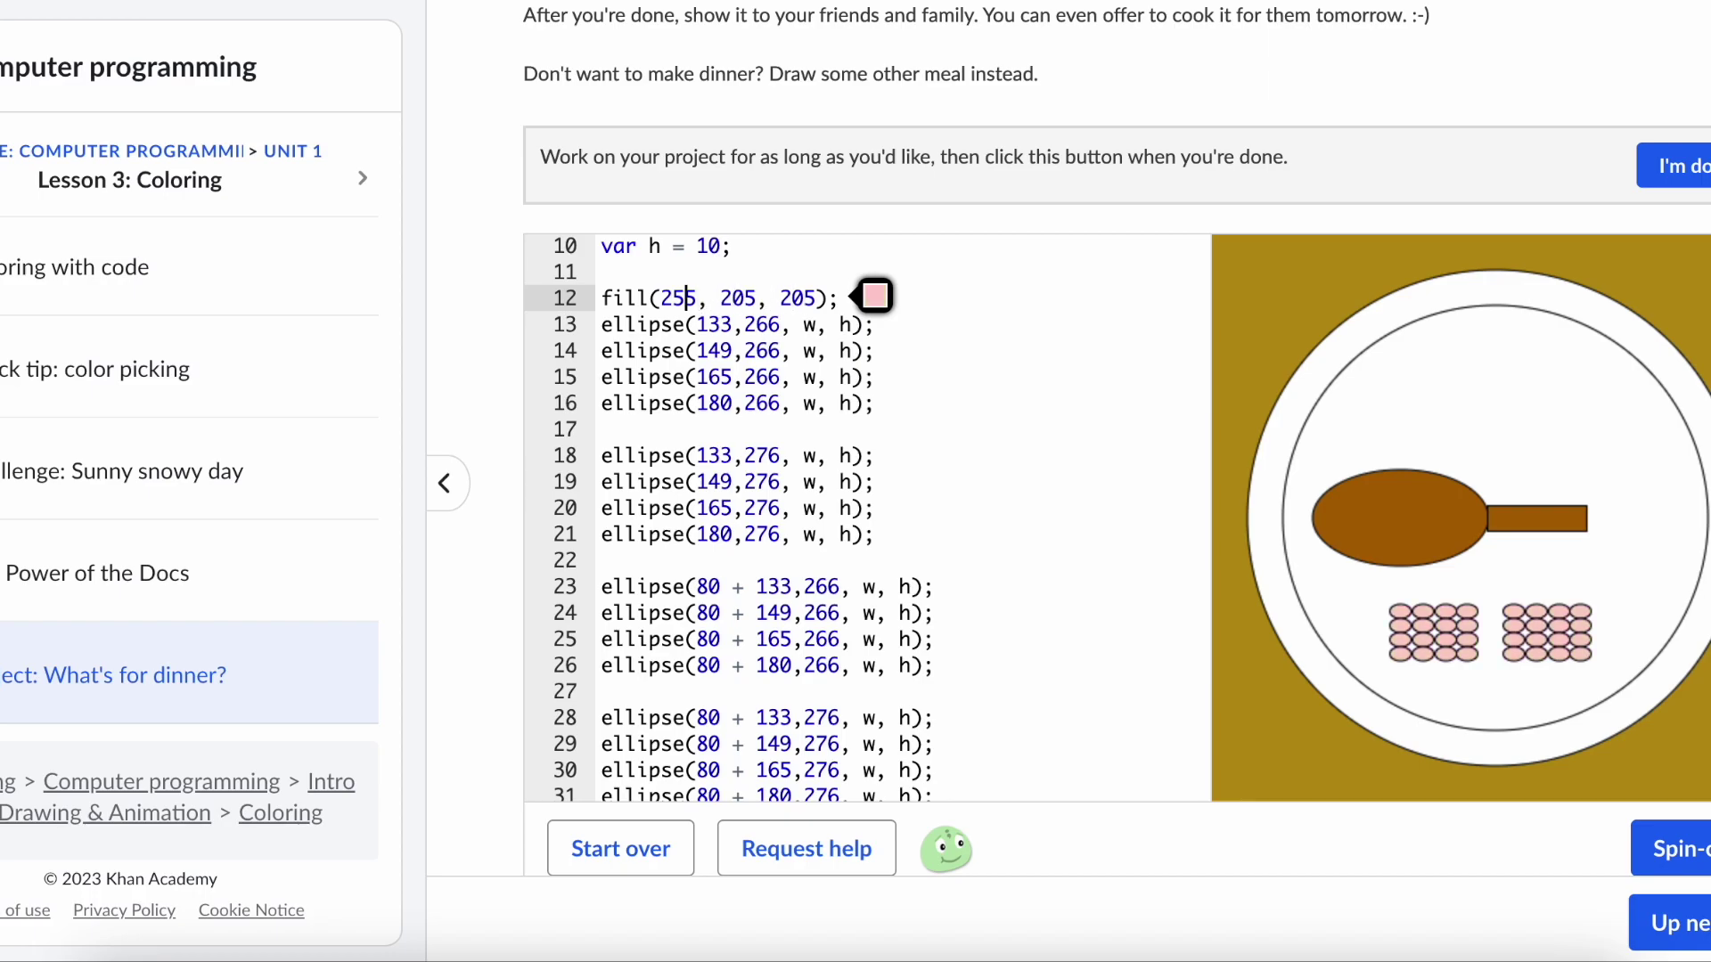
{"action": "key", "text": "shift+Left"}
{"action": "type", "text": "0"}
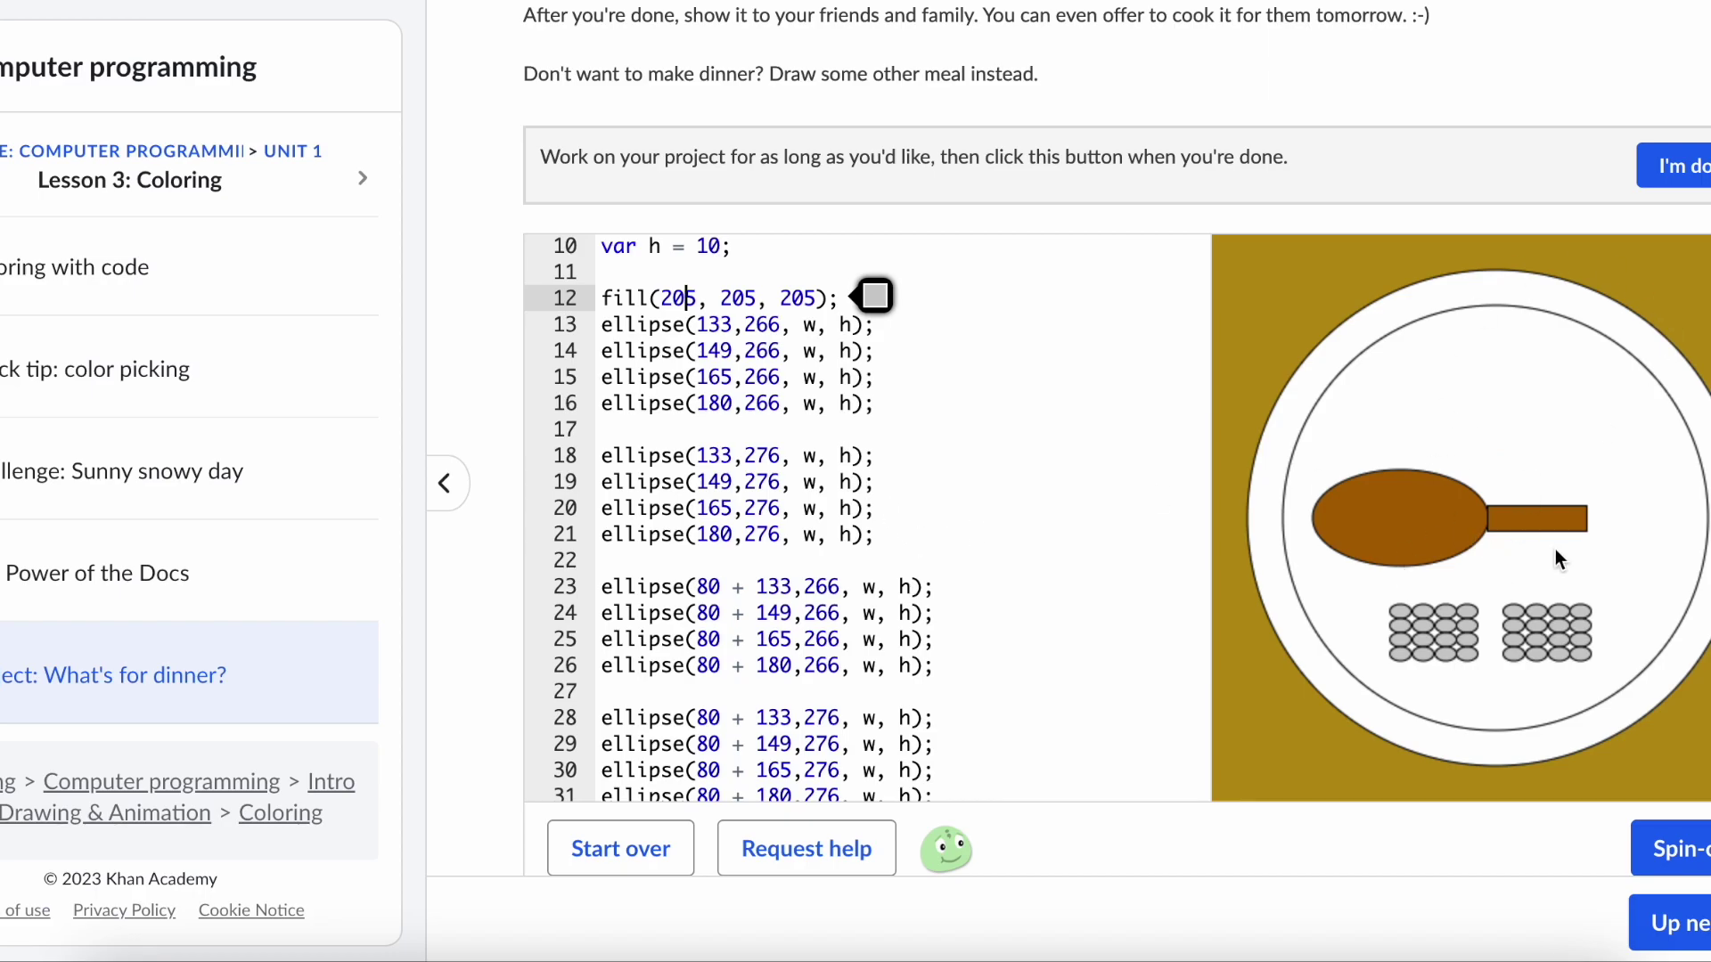
- Scroll below the editor and show the ProcessingJS shapes documentation
{"action": "scroll", "coordinate": [1127, 579], "scroll_direction": "up", "scroll_amount": 3}
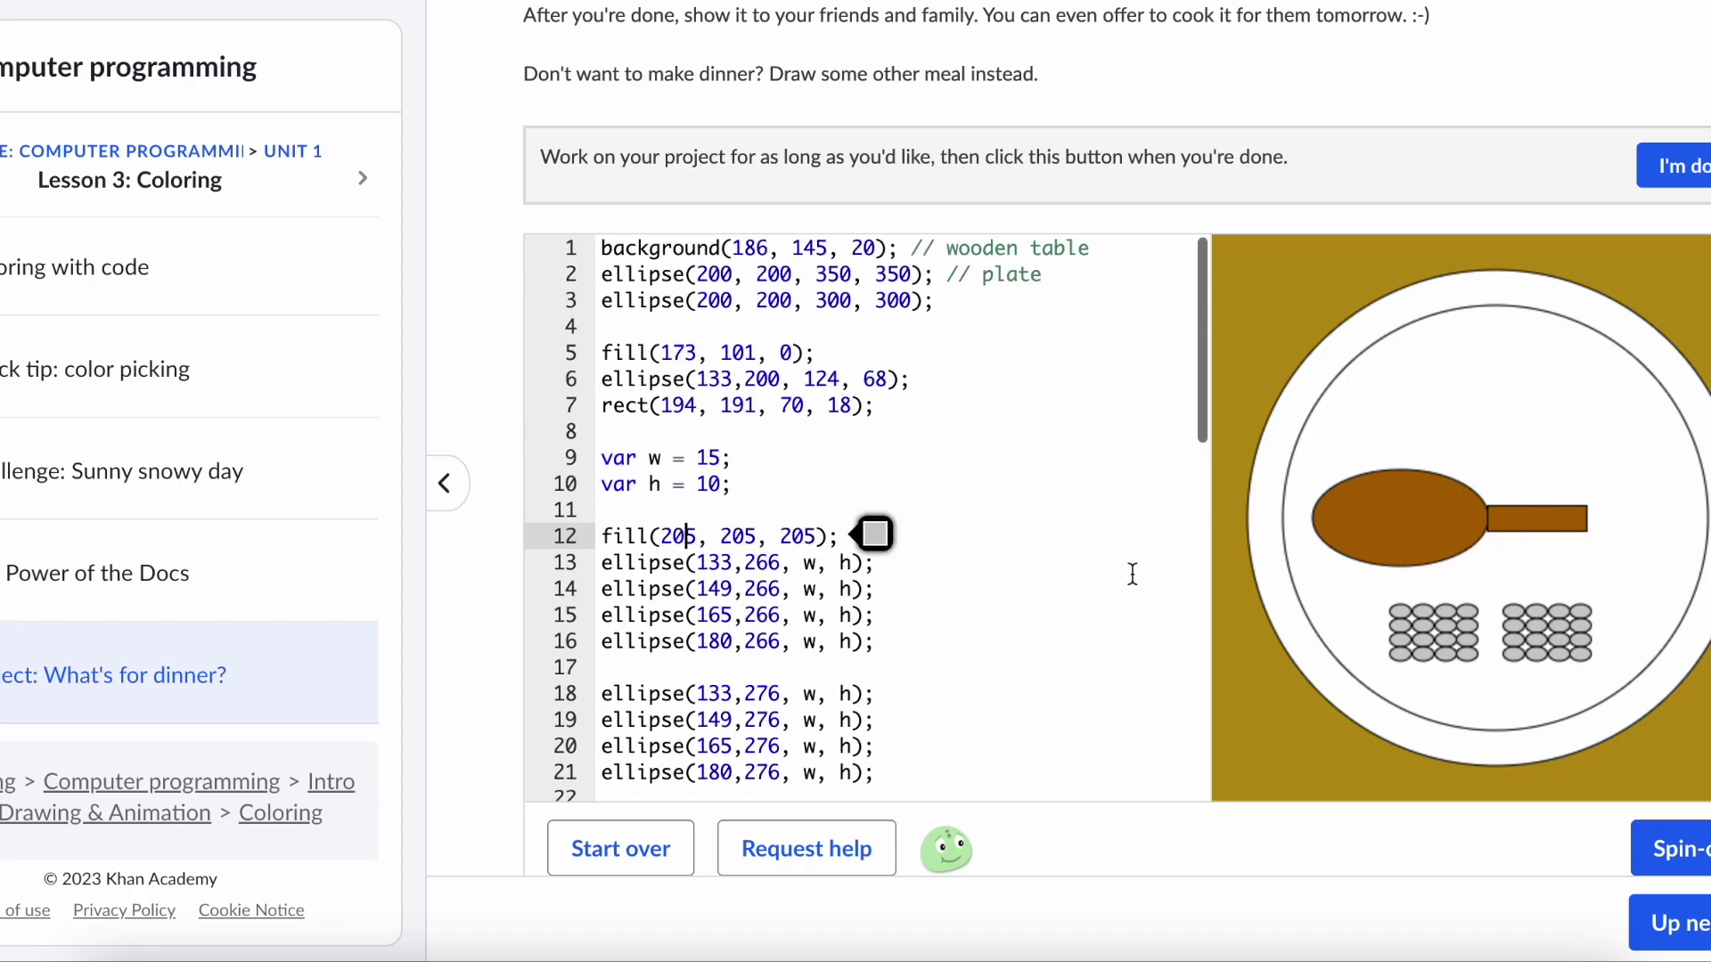
{"action": "scroll", "coordinate": [1133, 548], "scroll_direction": "down", "scroll_amount": 5}
{"action": "scroll", "coordinate": [1136, 541], "scroll_direction": "down", "scroll_amount": 5}
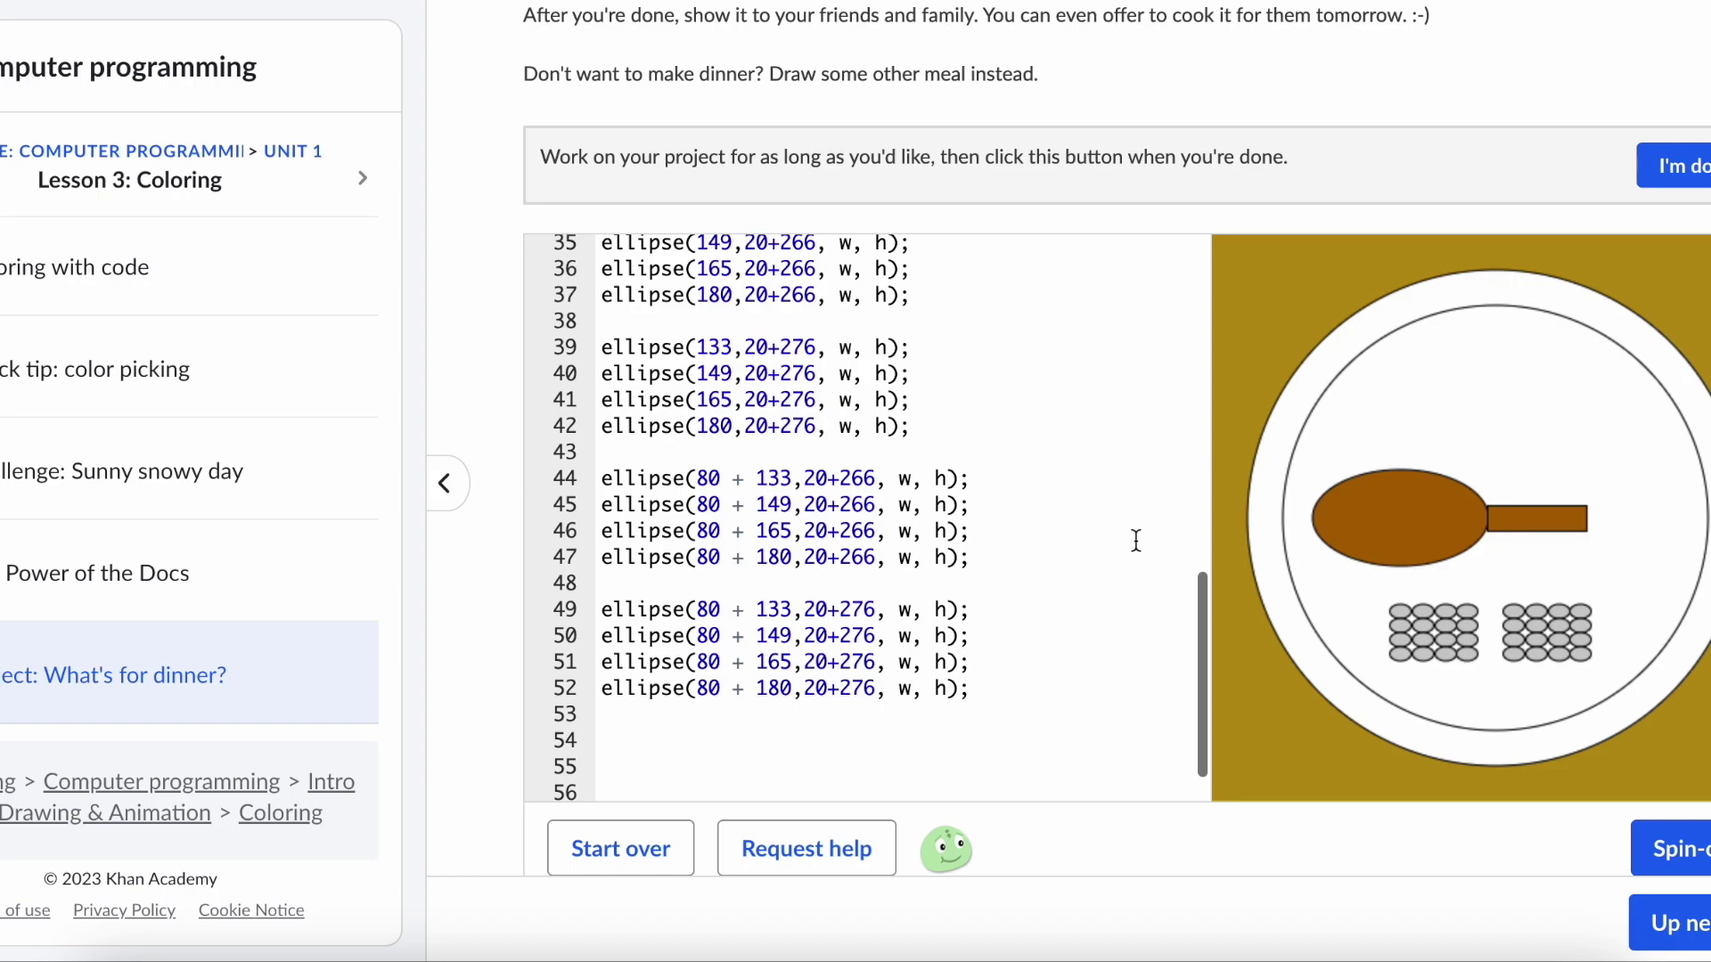
{"action": "scroll", "coordinate": [1136, 541], "scroll_direction": "up", "scroll_amount": 2}
{"action": "scroll", "coordinate": [1136, 541], "scroll_direction": "down", "scroll_amount": 2}
{"action": "scroll", "coordinate": [1103, 829], "scroll_direction": "down", "scroll_amount": 4}
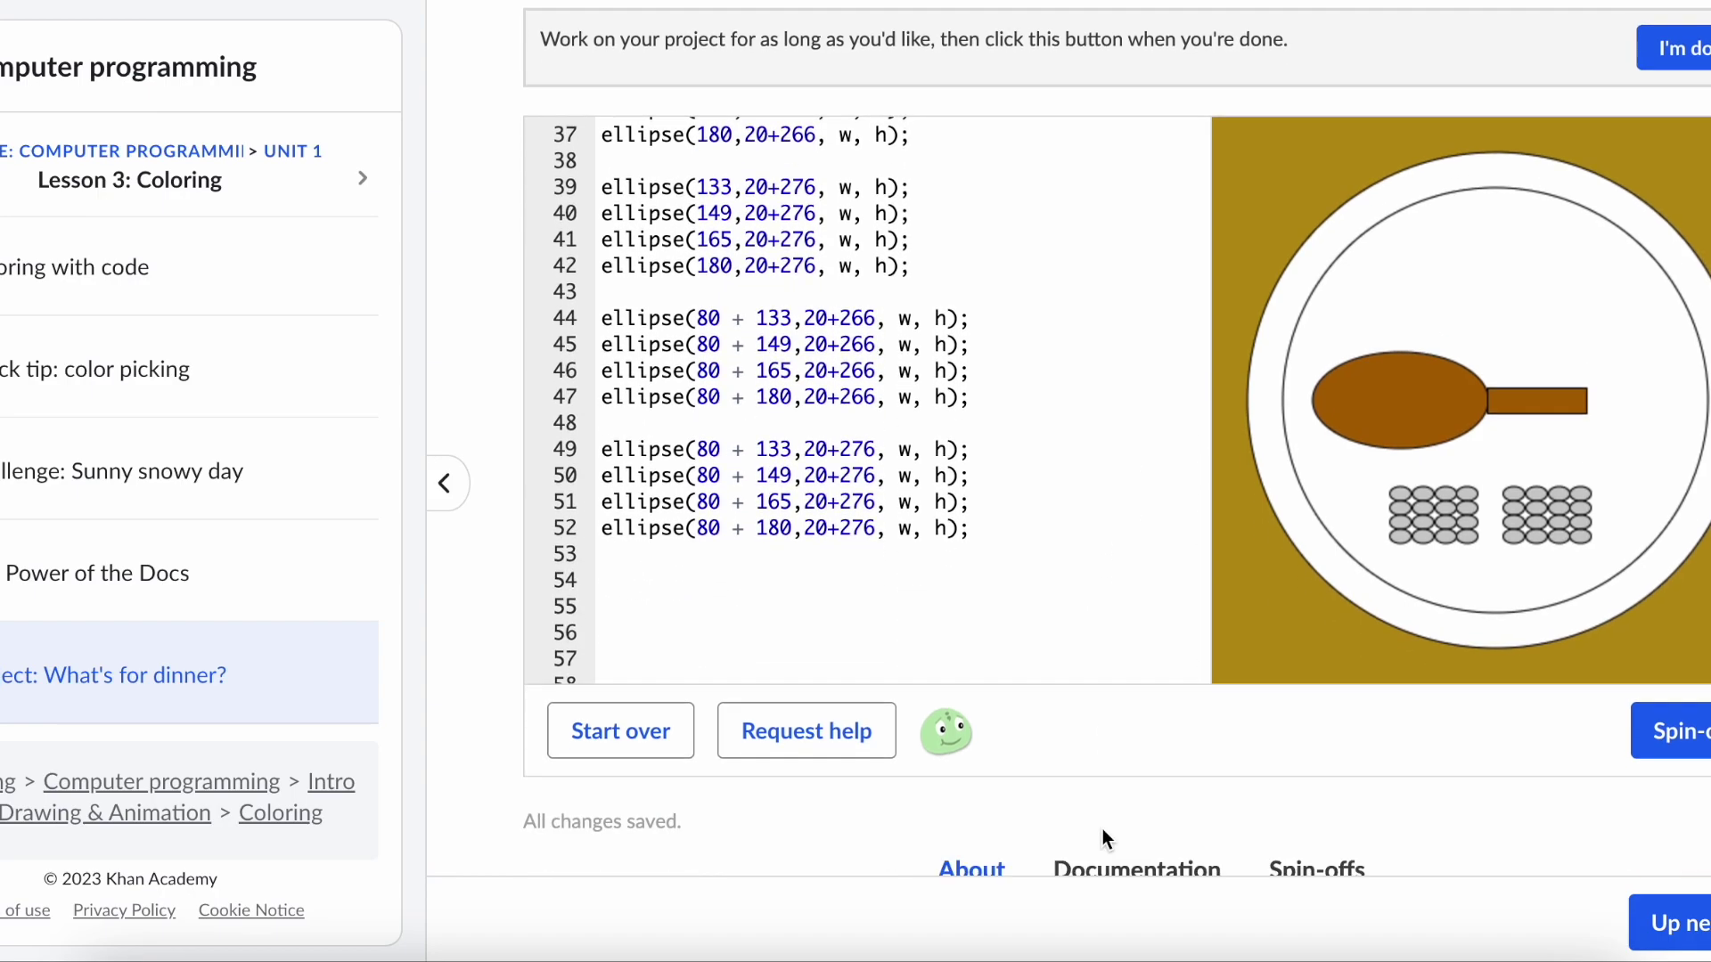
{"action": "left_click", "coordinate": [1131, 635]}
{"action": "scroll", "coordinate": [1128, 628], "scroll_direction": "down", "scroll_amount": 6}
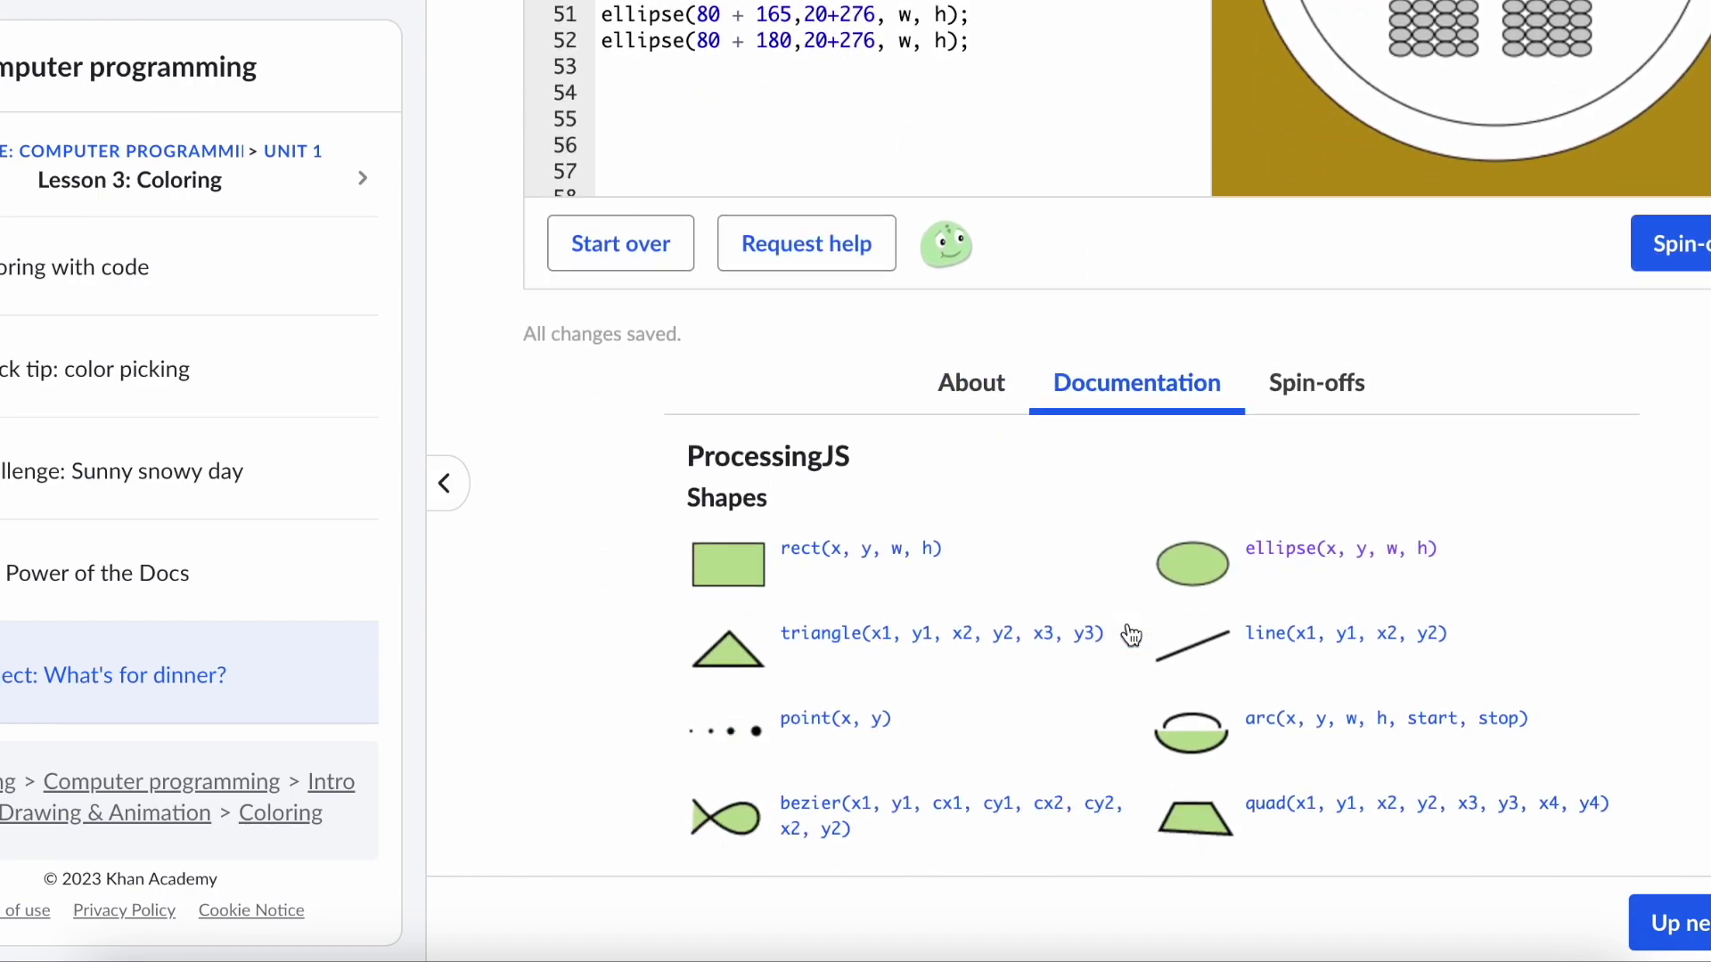
{"action": "scroll", "coordinate": [1101, 319], "scroll_direction": "up", "scroll_amount": 2}
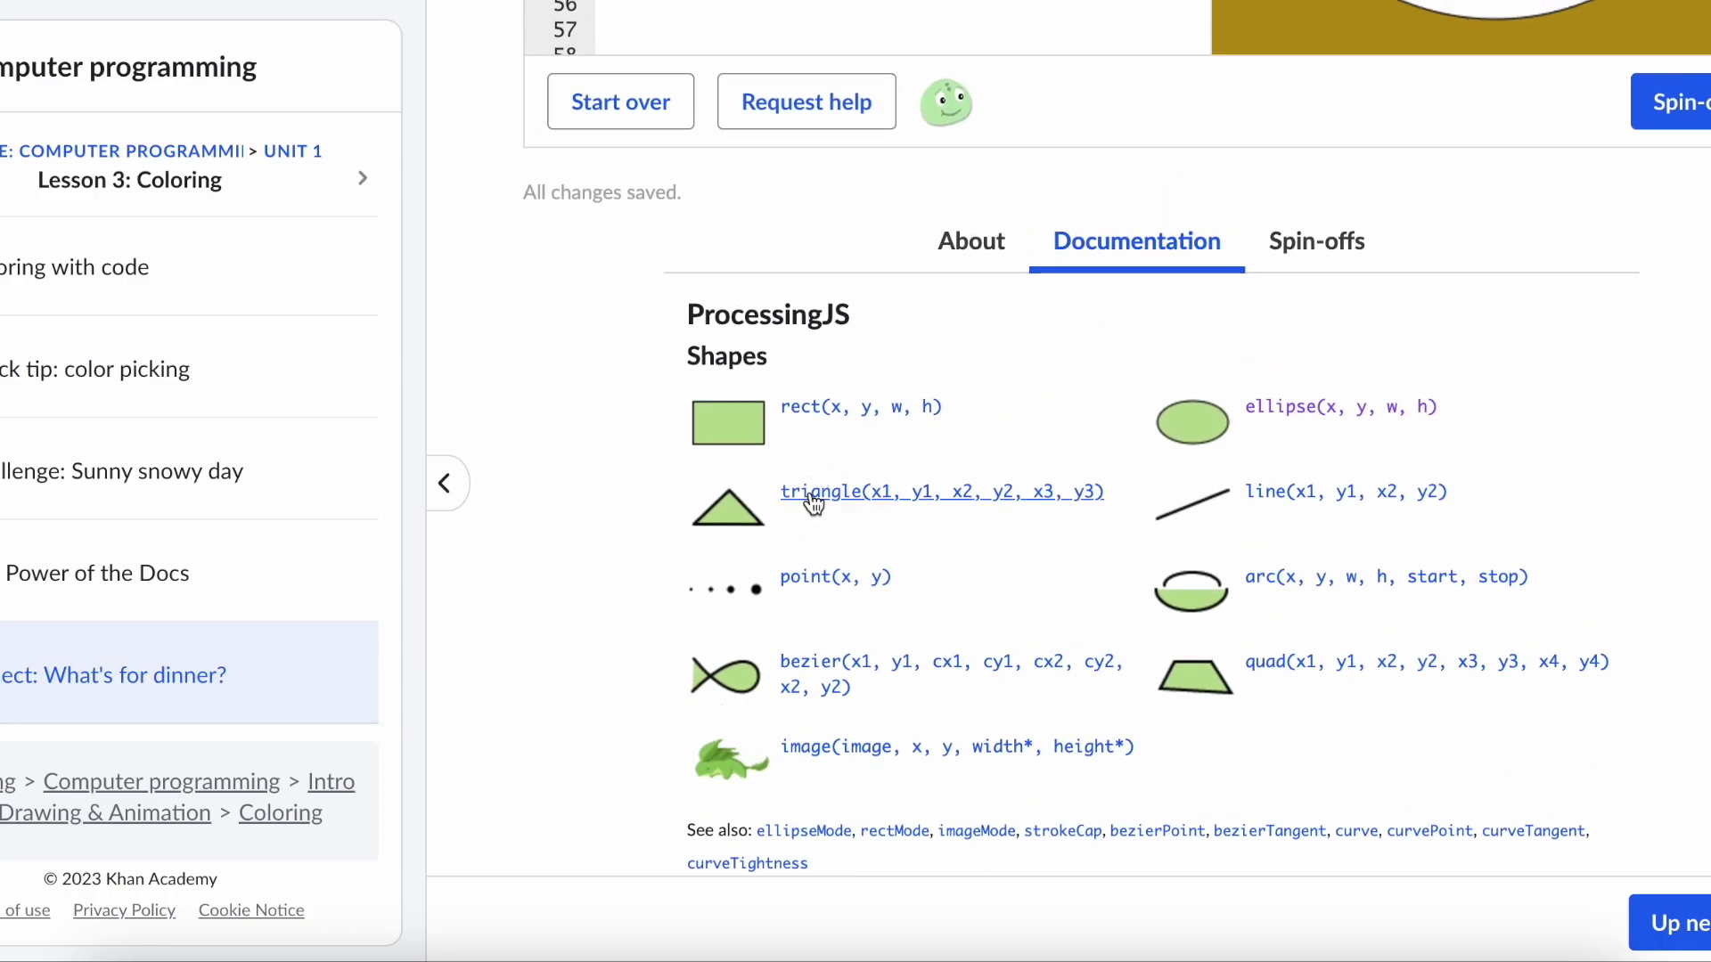
{"action": "scroll", "coordinate": [1055, 436], "scroll_direction": "up", "scroll_amount": 5}
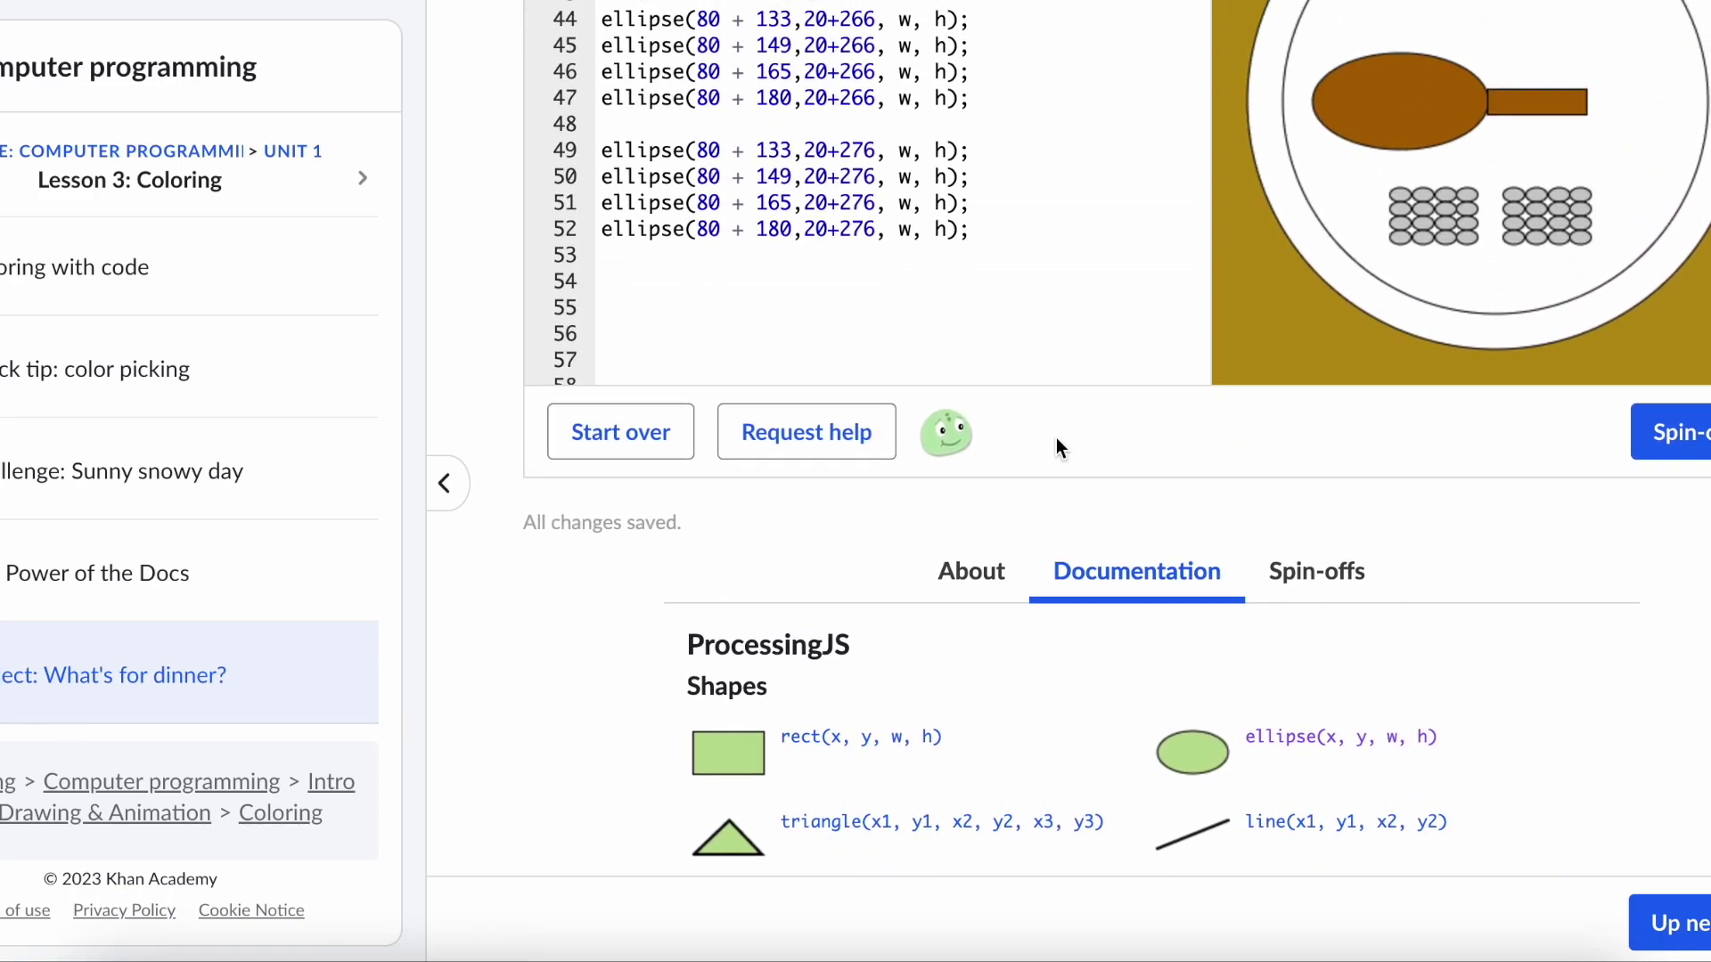
{"action": "scroll", "coordinate": [1057, 437], "scroll_direction": "up", "scroll_amount": 7}
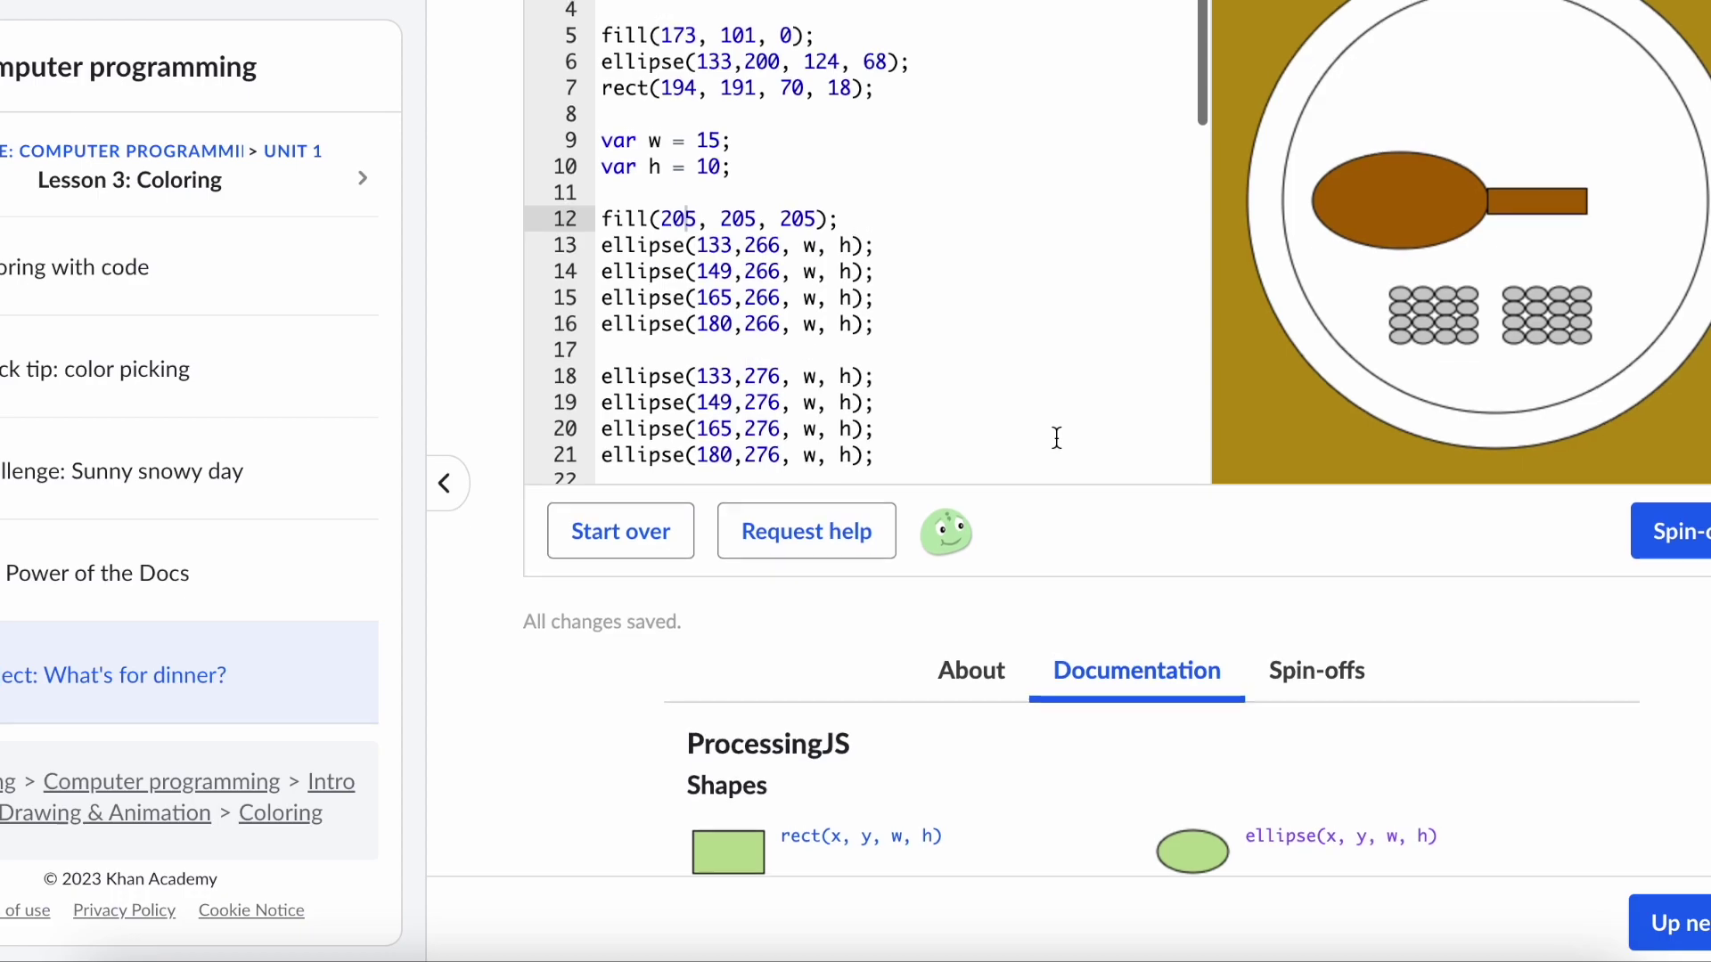
{"action": "left_click", "coordinate": [628, 221]}
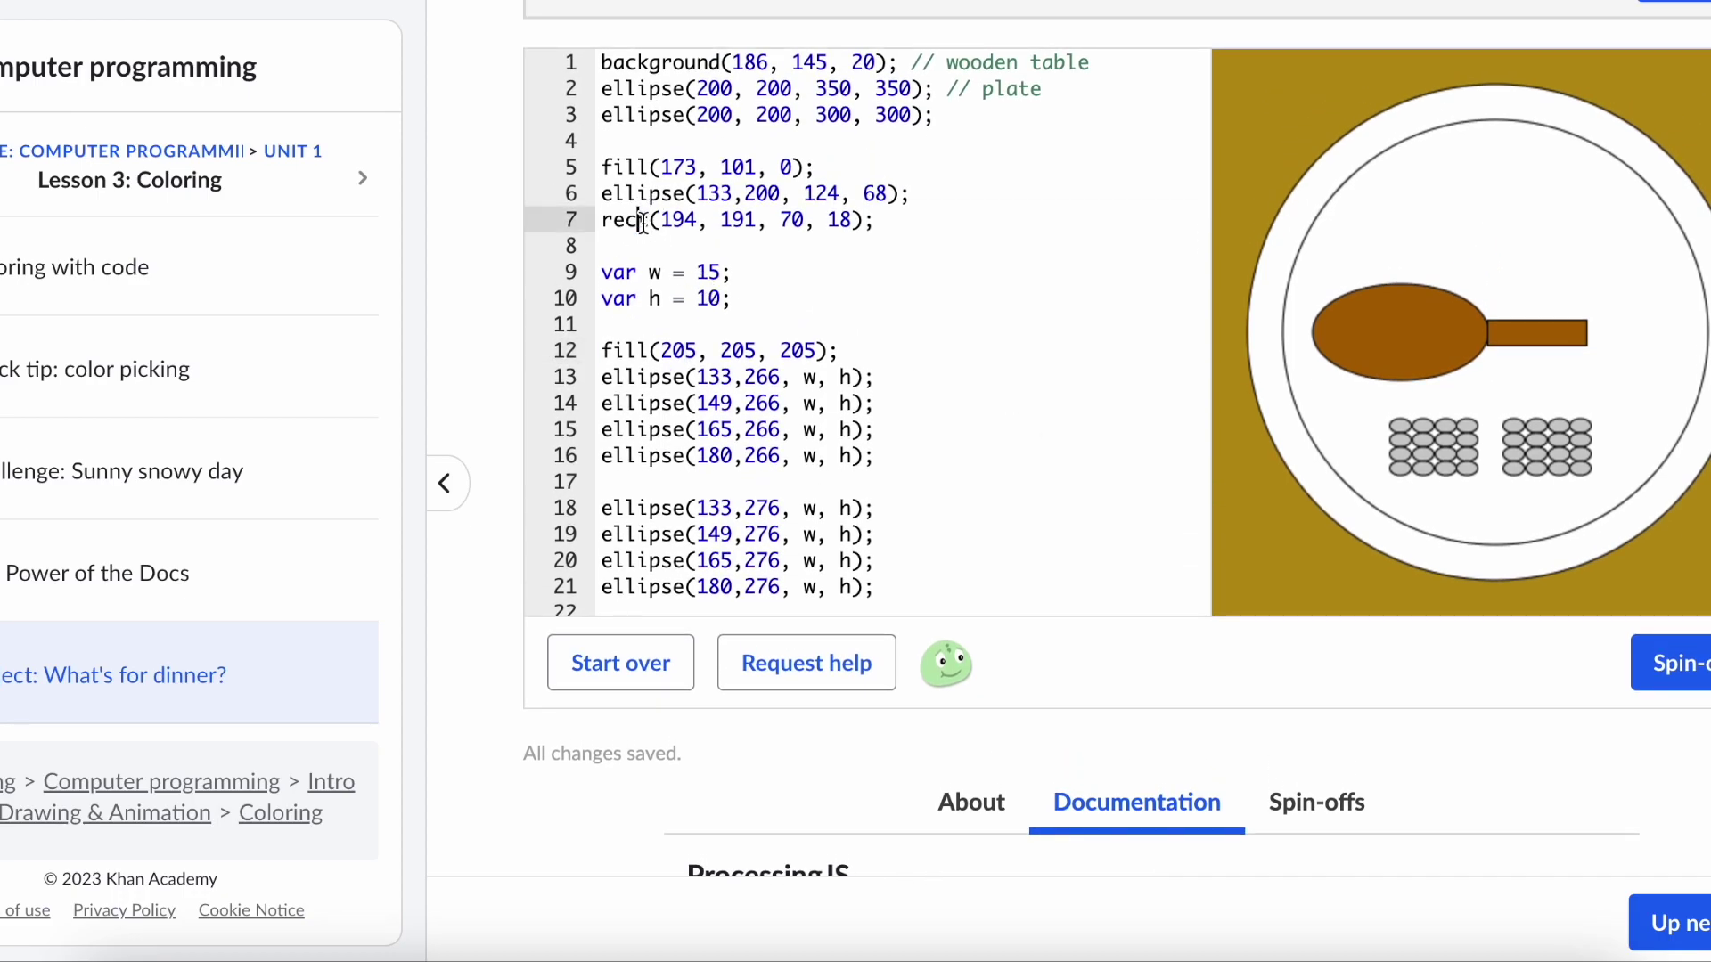
{"action": "key", "text": "Right"}
{"action": "key", "text": "Right"}
{"action": "key", "text": "Right"}
{"action": "key", "text": "Right"}
{"action": "key", "text": "Right"}
{"action": "key", "text": "Right"}
{"action": "key", "text": "Right"}
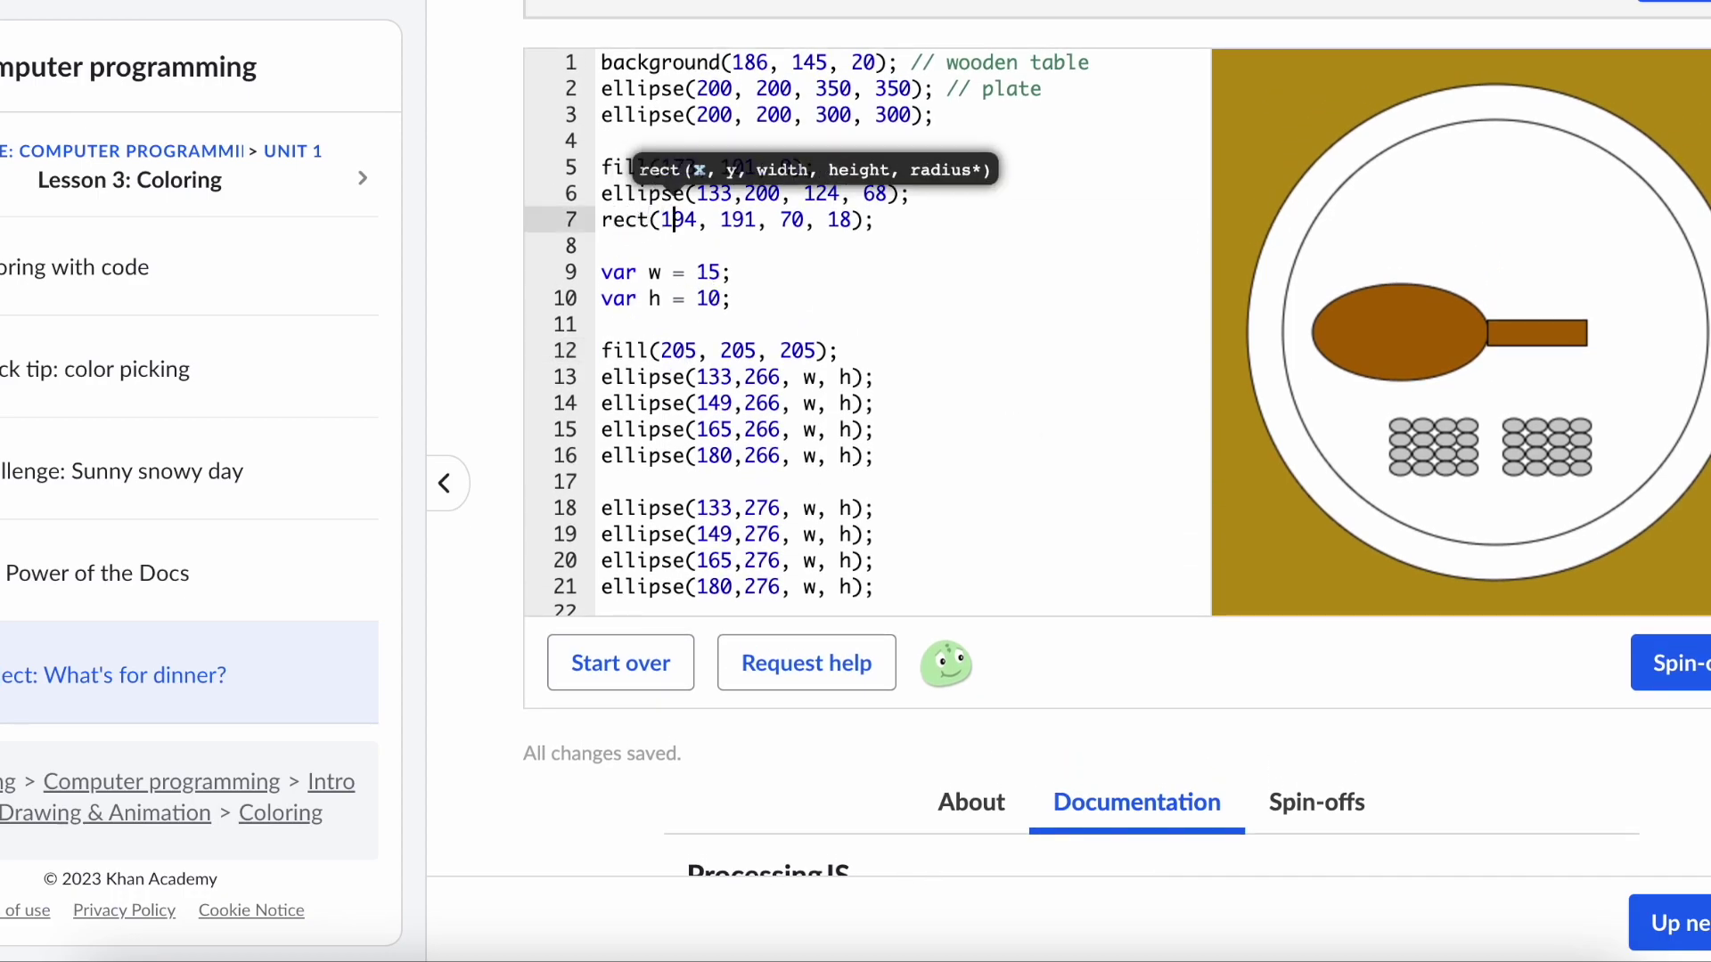
{"action": "key", "text": "Right"}
{"action": "key", "text": "Right"}
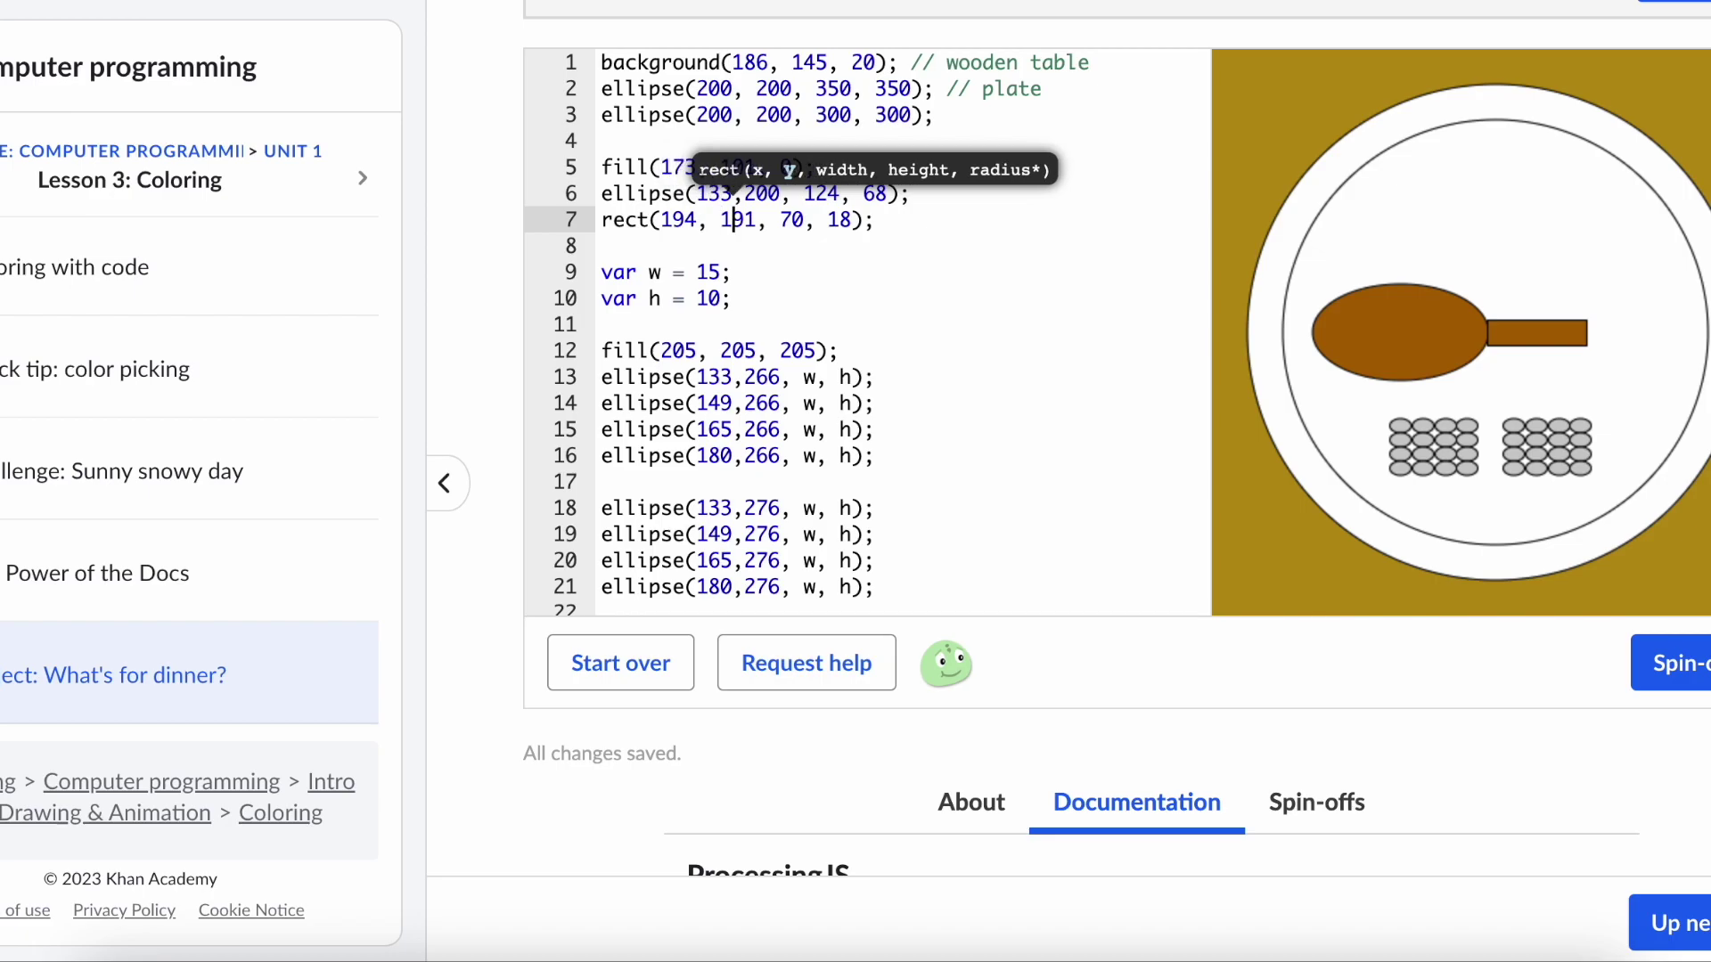
{"action": "key", "text": "Right"}
{"action": "key", "text": "Right"}
{"action": "key", "text": "Right"}
{"action": "key", "text": "Right"}
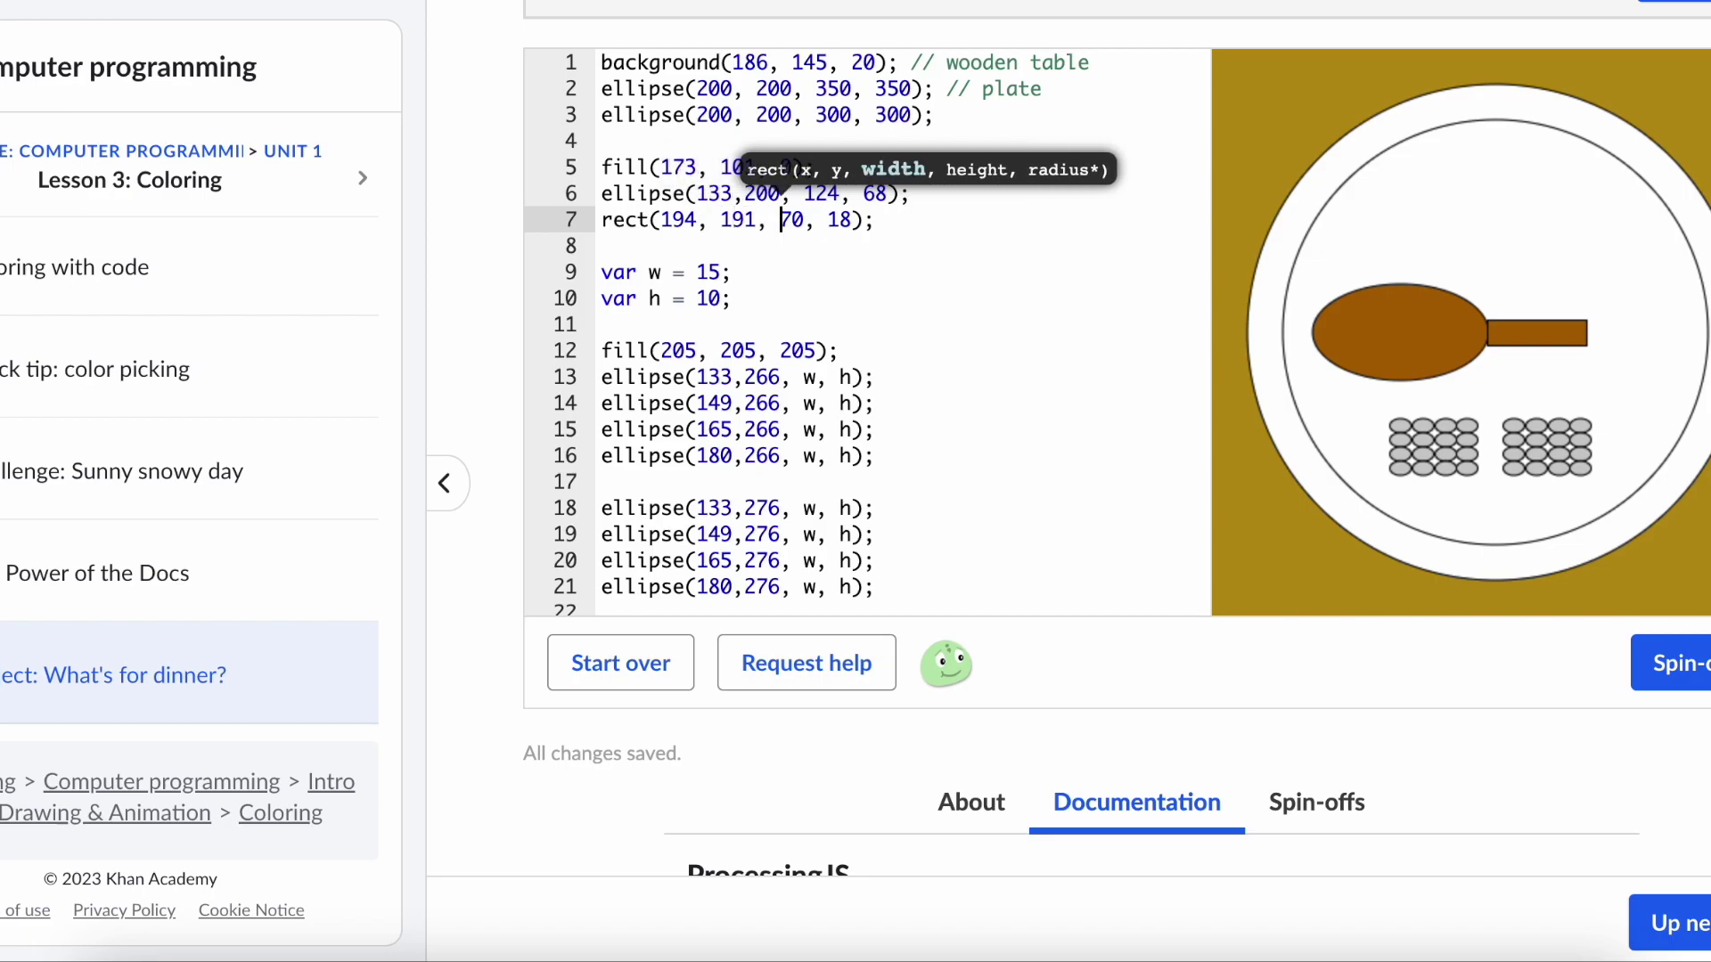
{"action": "key", "text": "Up"}
{"action": "key", "text": "Left"}
{"action": "key", "text": "Left"}
{"action": "key", "text": "Left"}
{"action": "key", "text": "Left"}
{"action": "key", "text": "Left"}
{"action": "key", "text": "Left"}
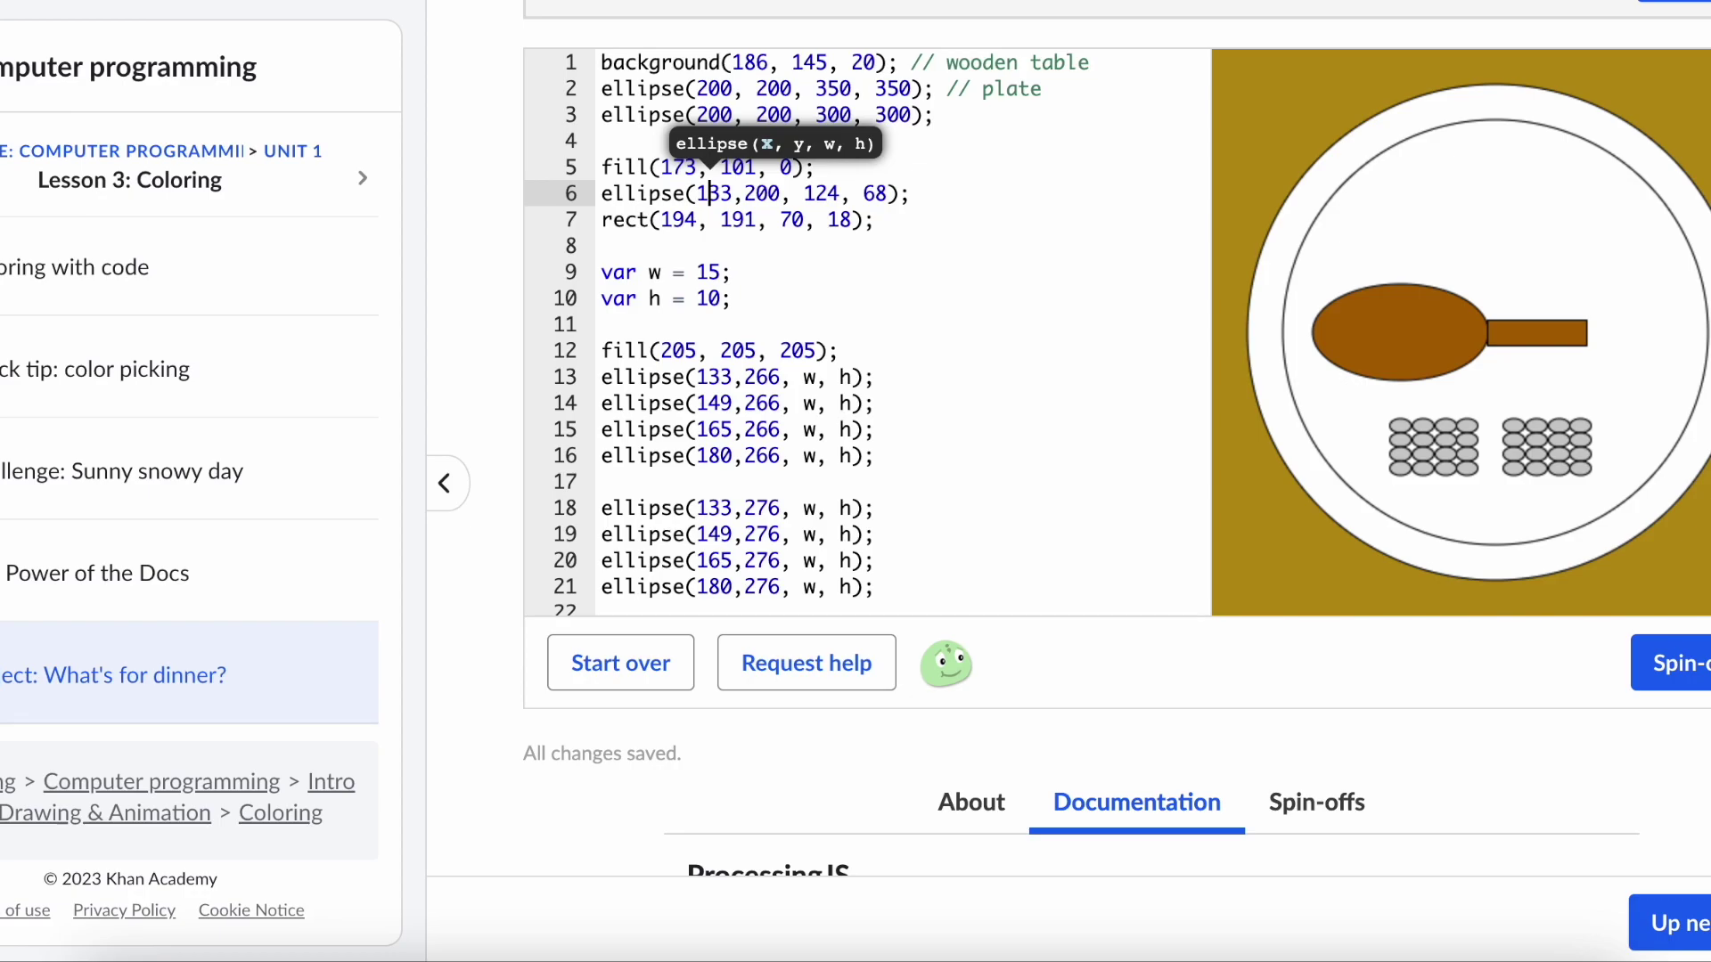
{"action": "key", "text": "Right"}
{"action": "key", "text": "Right"}
{"action": "key", "text": "Right"}
{"action": "key", "text": "Left"}
{"action": "key", "text": "Left"}
{"action": "key", "text": "Left"}
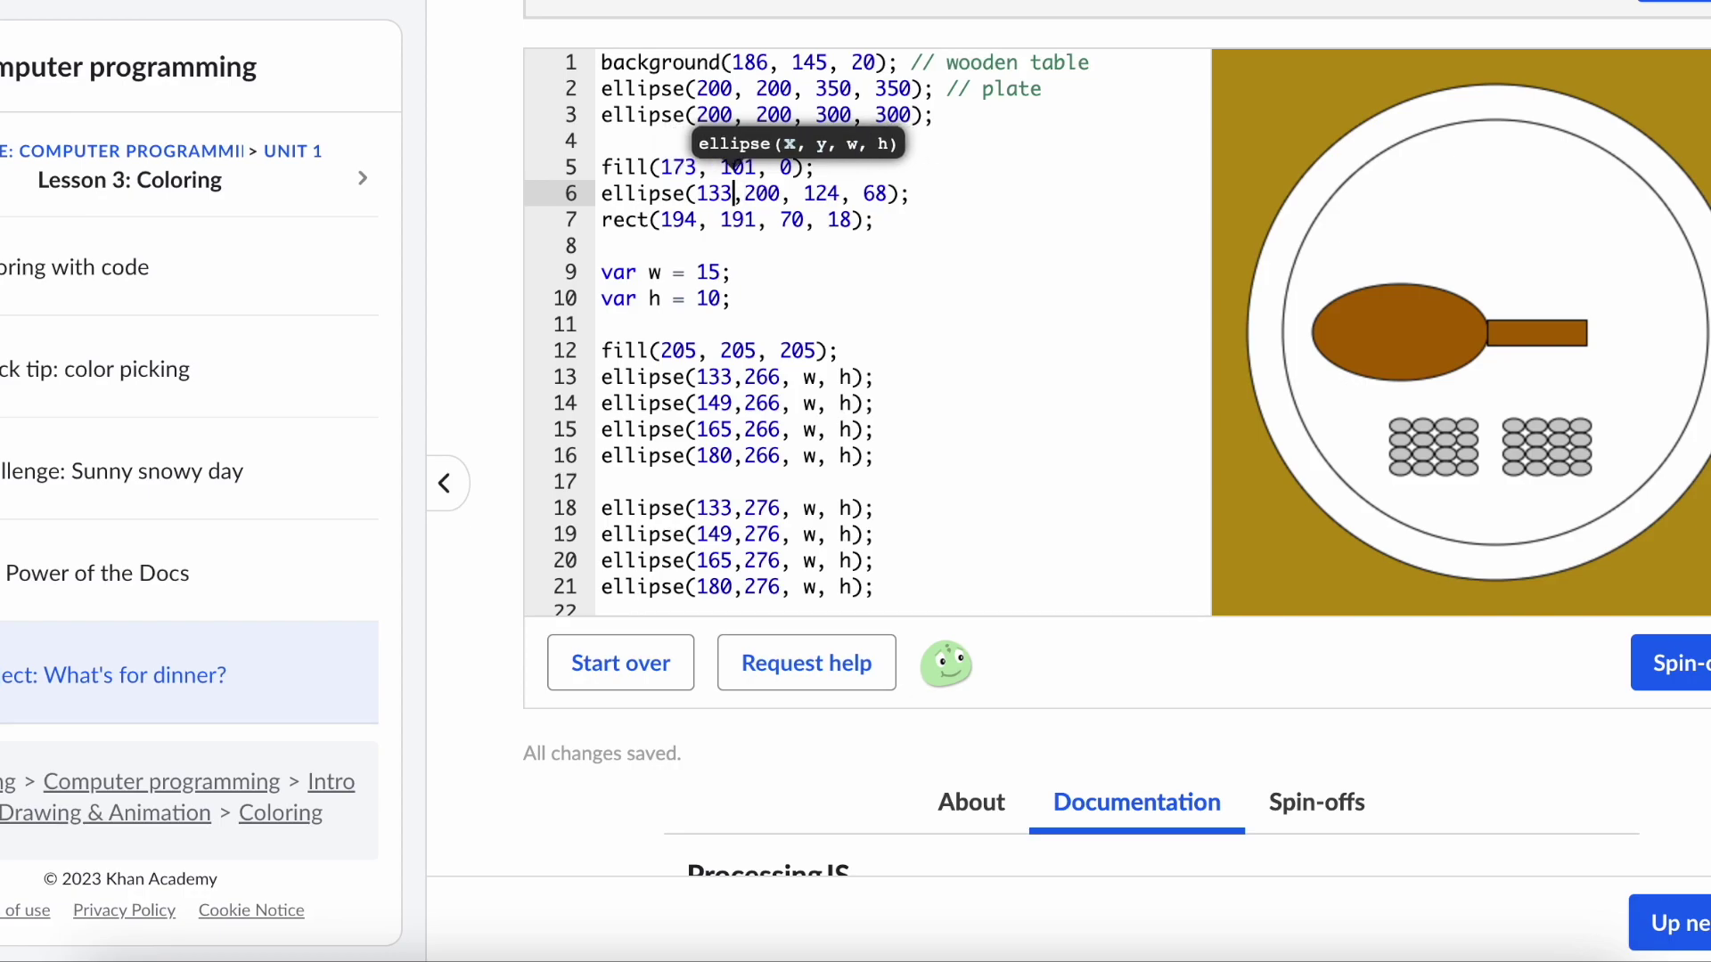
{"action": "scroll", "coordinate": [712, 249], "scroll_direction": "down", "scroll_amount": 10}
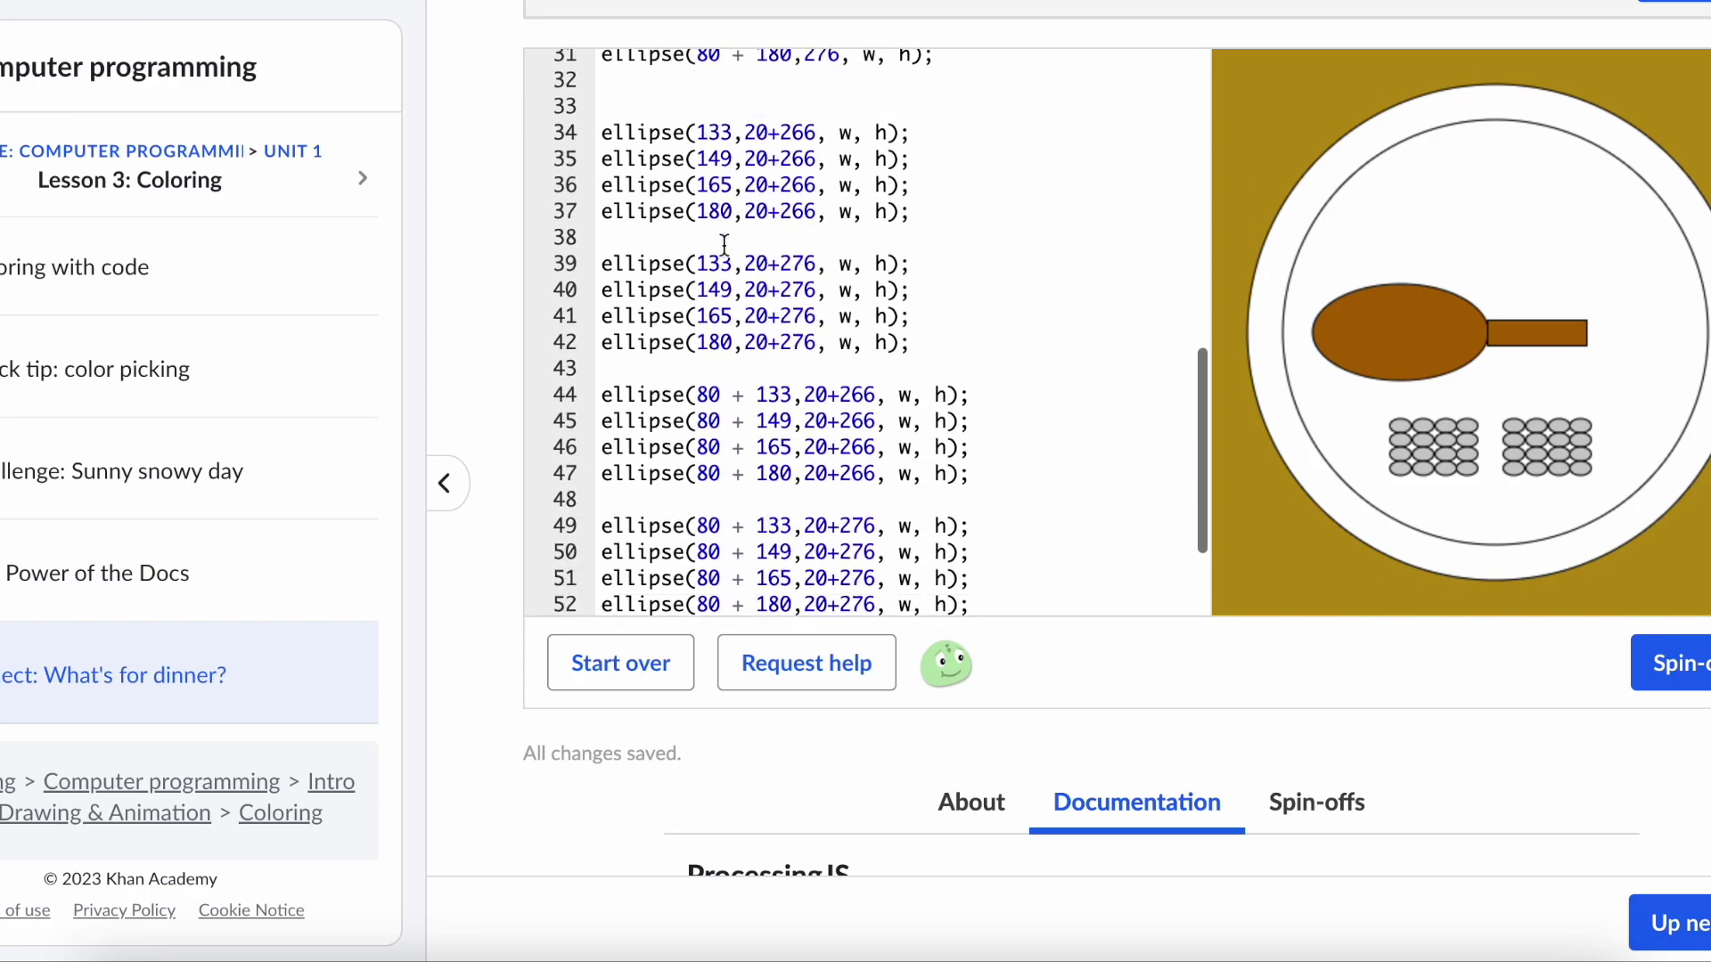
{"action": "scroll", "coordinate": [1001, 298], "scroll_direction": "up", "scroll_amount": 4}
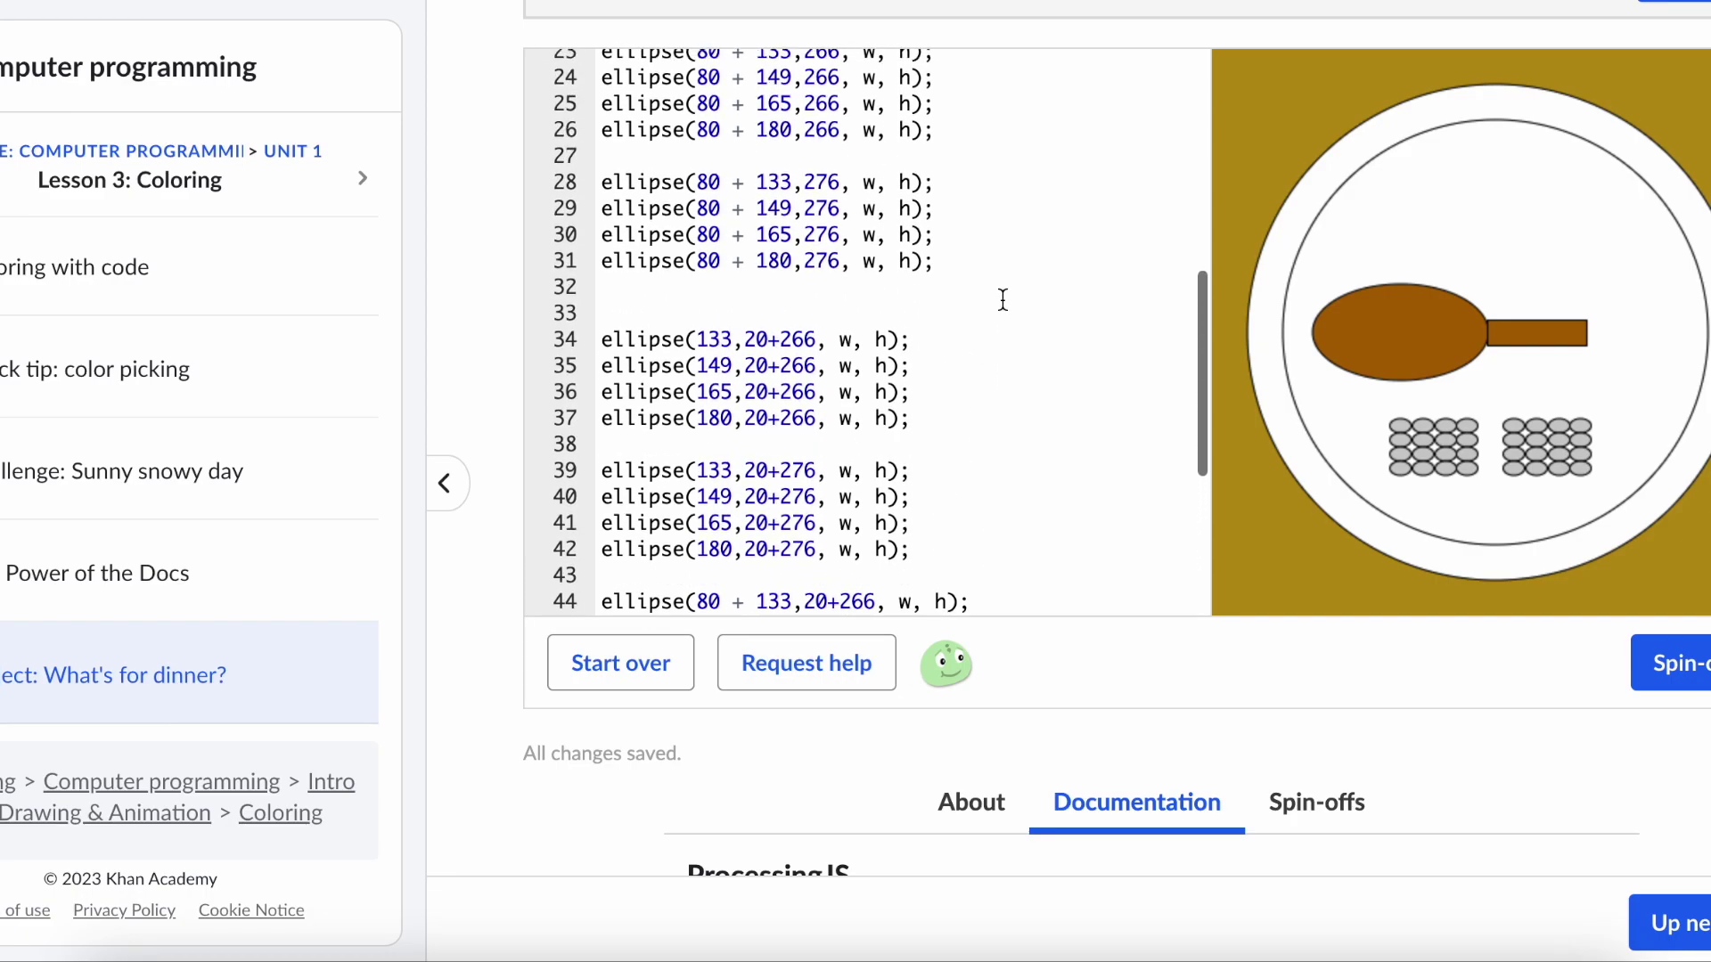
{"action": "scroll", "coordinate": [1000, 298], "scroll_direction": "down", "scroll_amount": 4}
{"action": "scroll", "coordinate": [1061, 629], "scroll_direction": "down", "scroll_amount": 8}
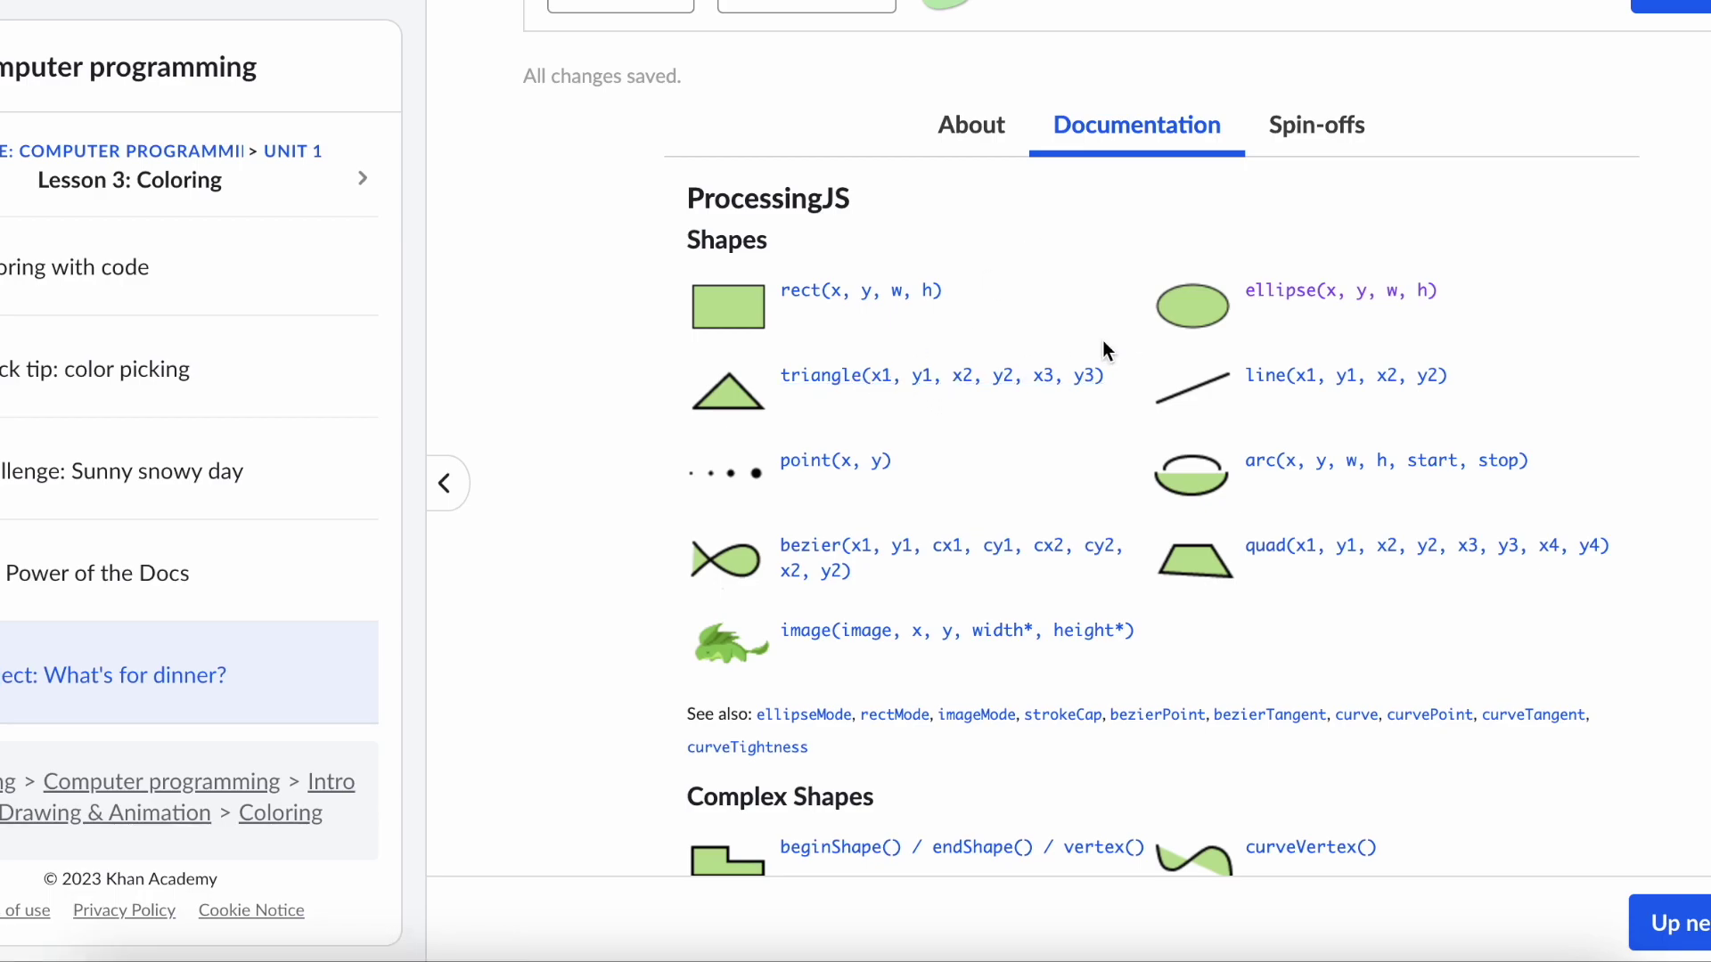
{"action": "scroll", "coordinate": [1103, 344], "scroll_direction": "up", "scroll_amount": 2}
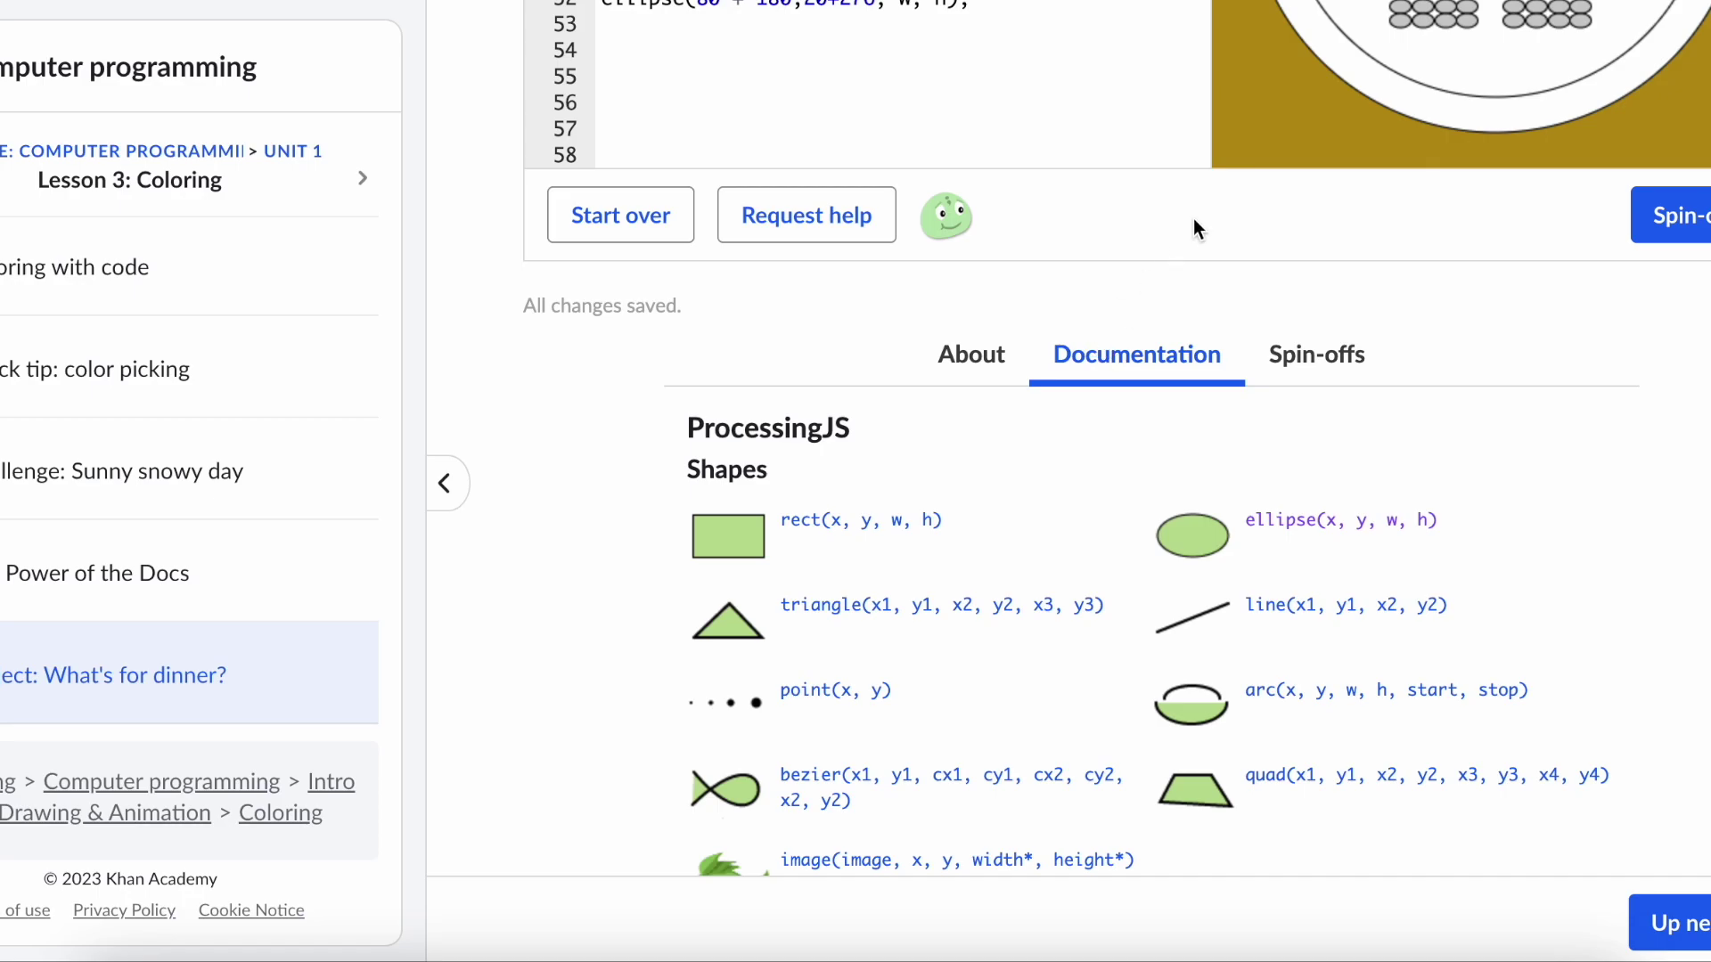
{"action": "scroll", "coordinate": [1194, 217], "scroll_direction": "up", "scroll_amount": 2}
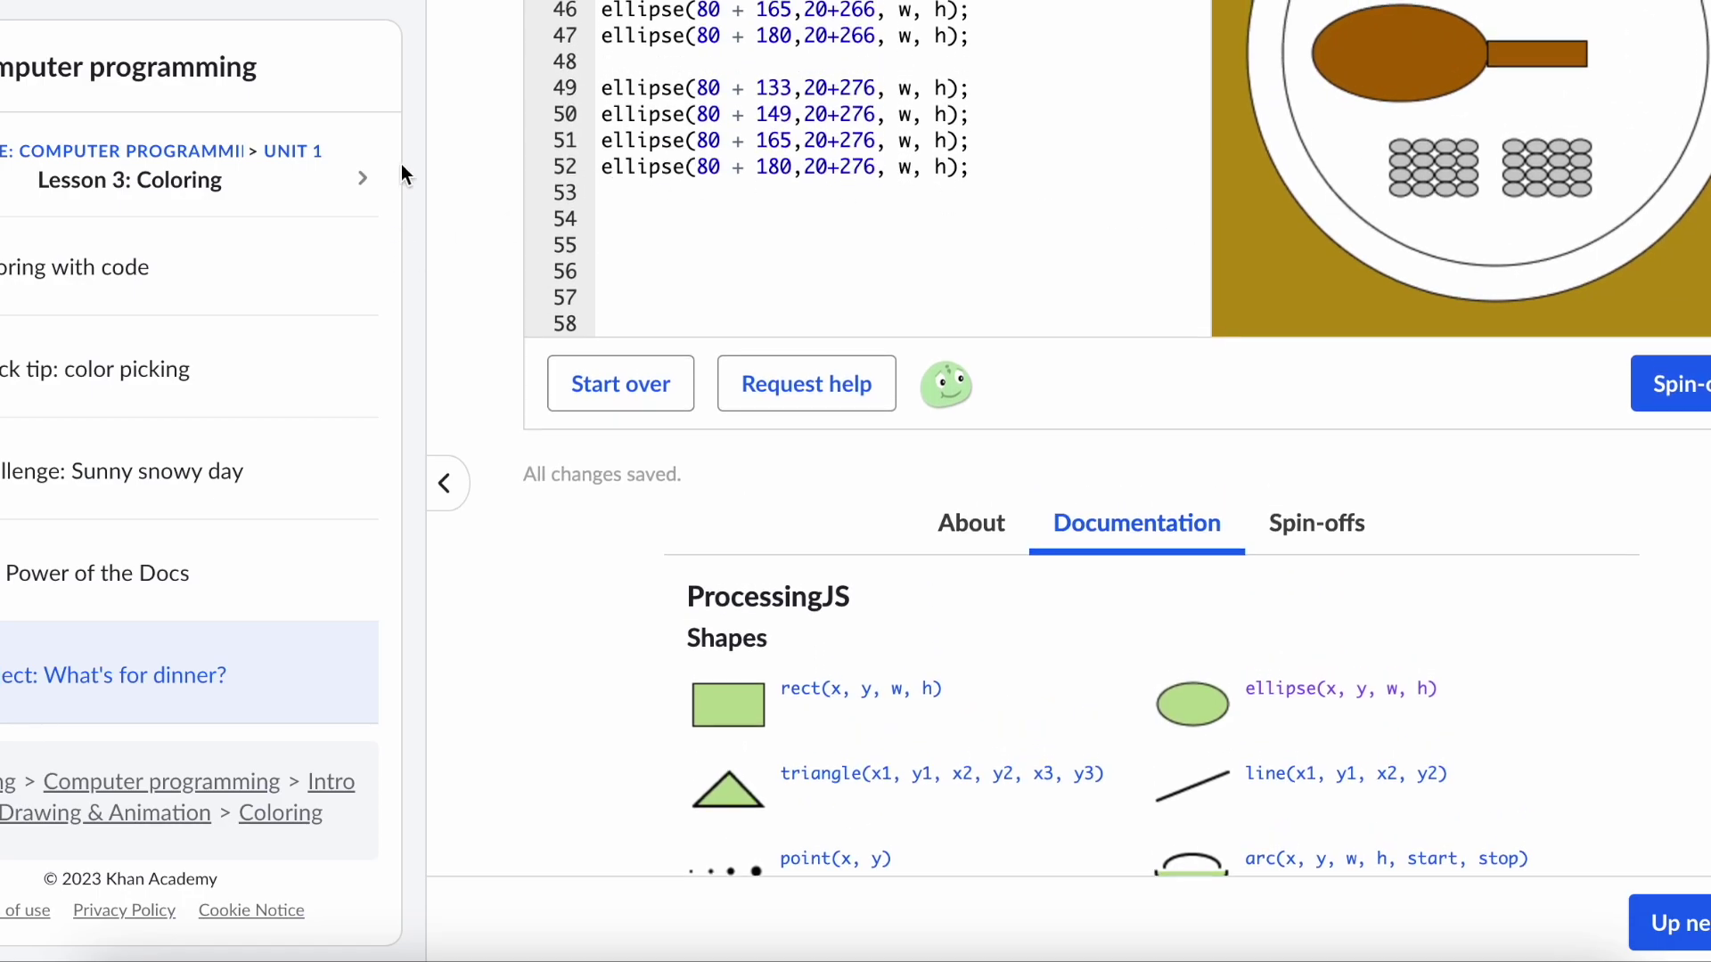
{"action": "scroll", "coordinate": [985, 309], "scroll_direction": "up", "scroll_amount": 10}
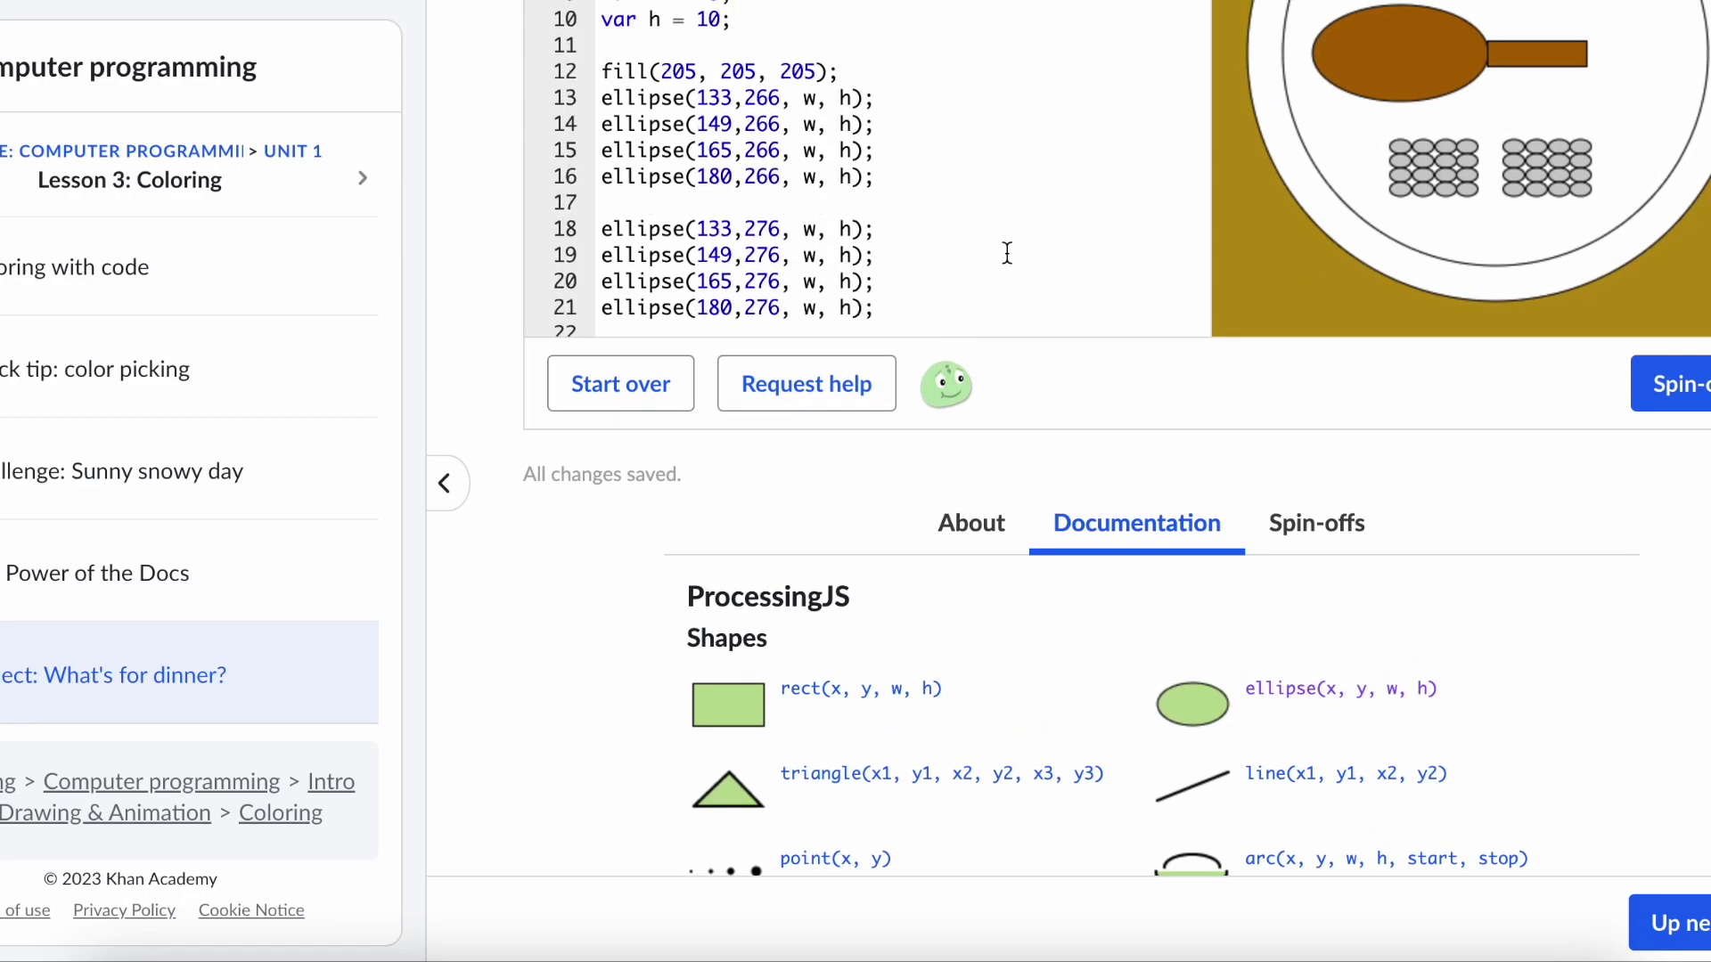
{"action": "scroll", "coordinate": [1508, 478], "scroll_direction": "up", "scroll_amount": 4}
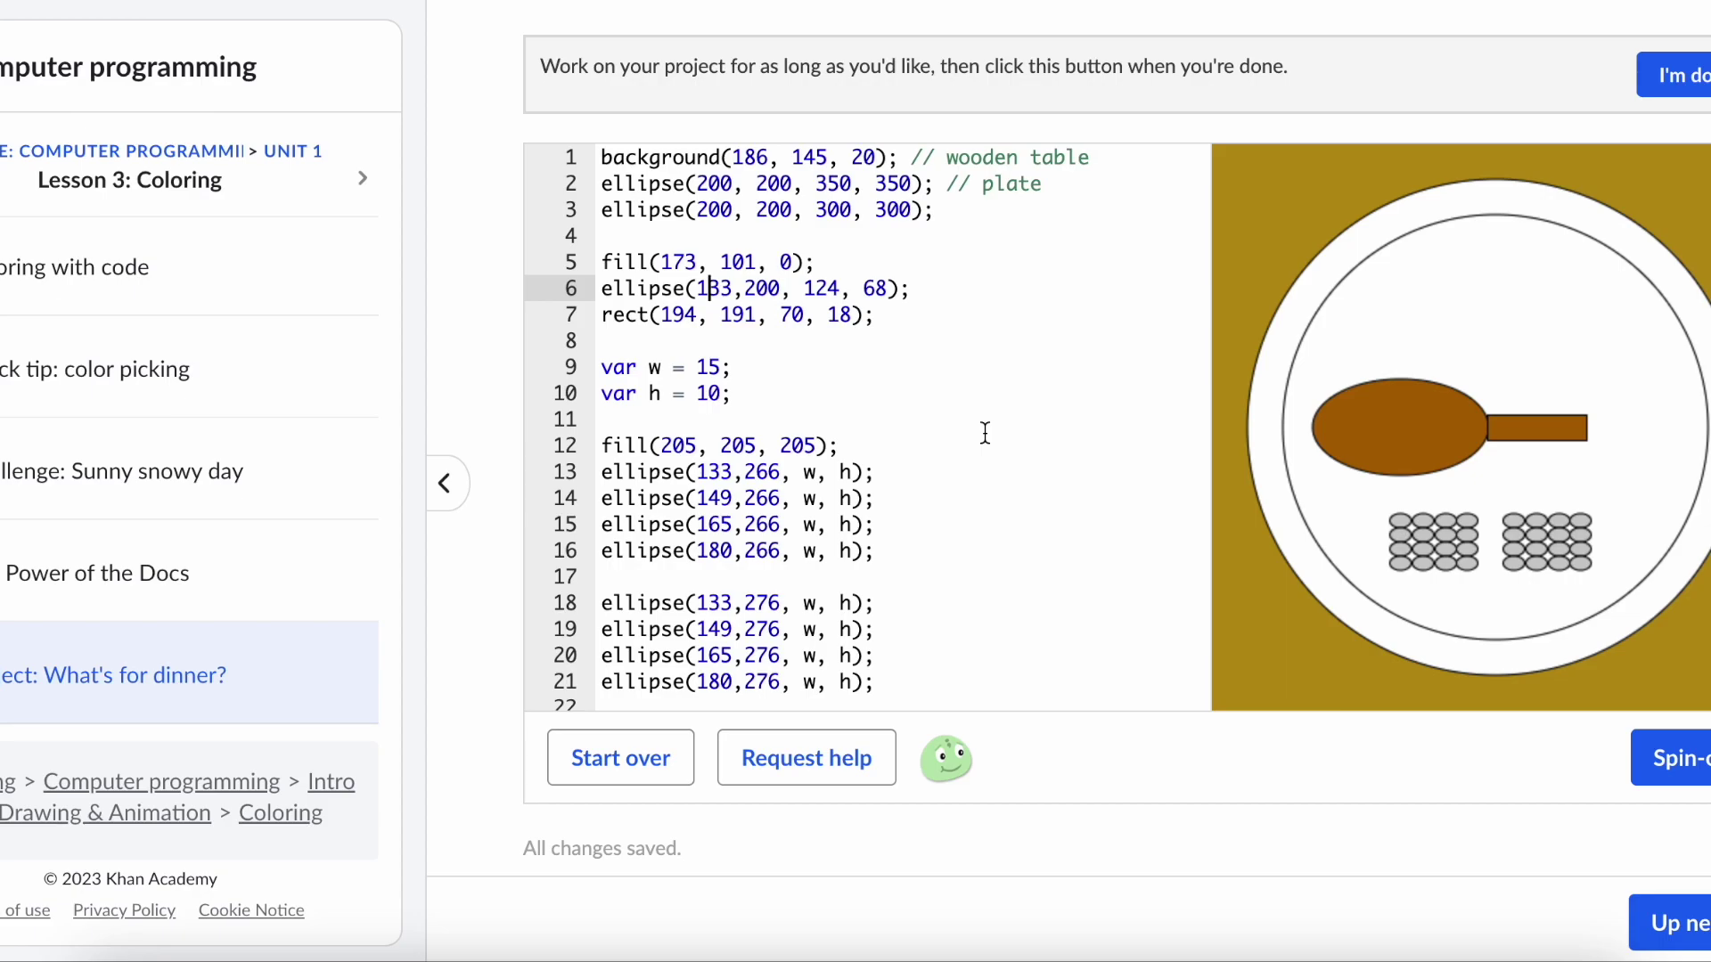
{"action": "left_click", "coordinate": [901, 375]}
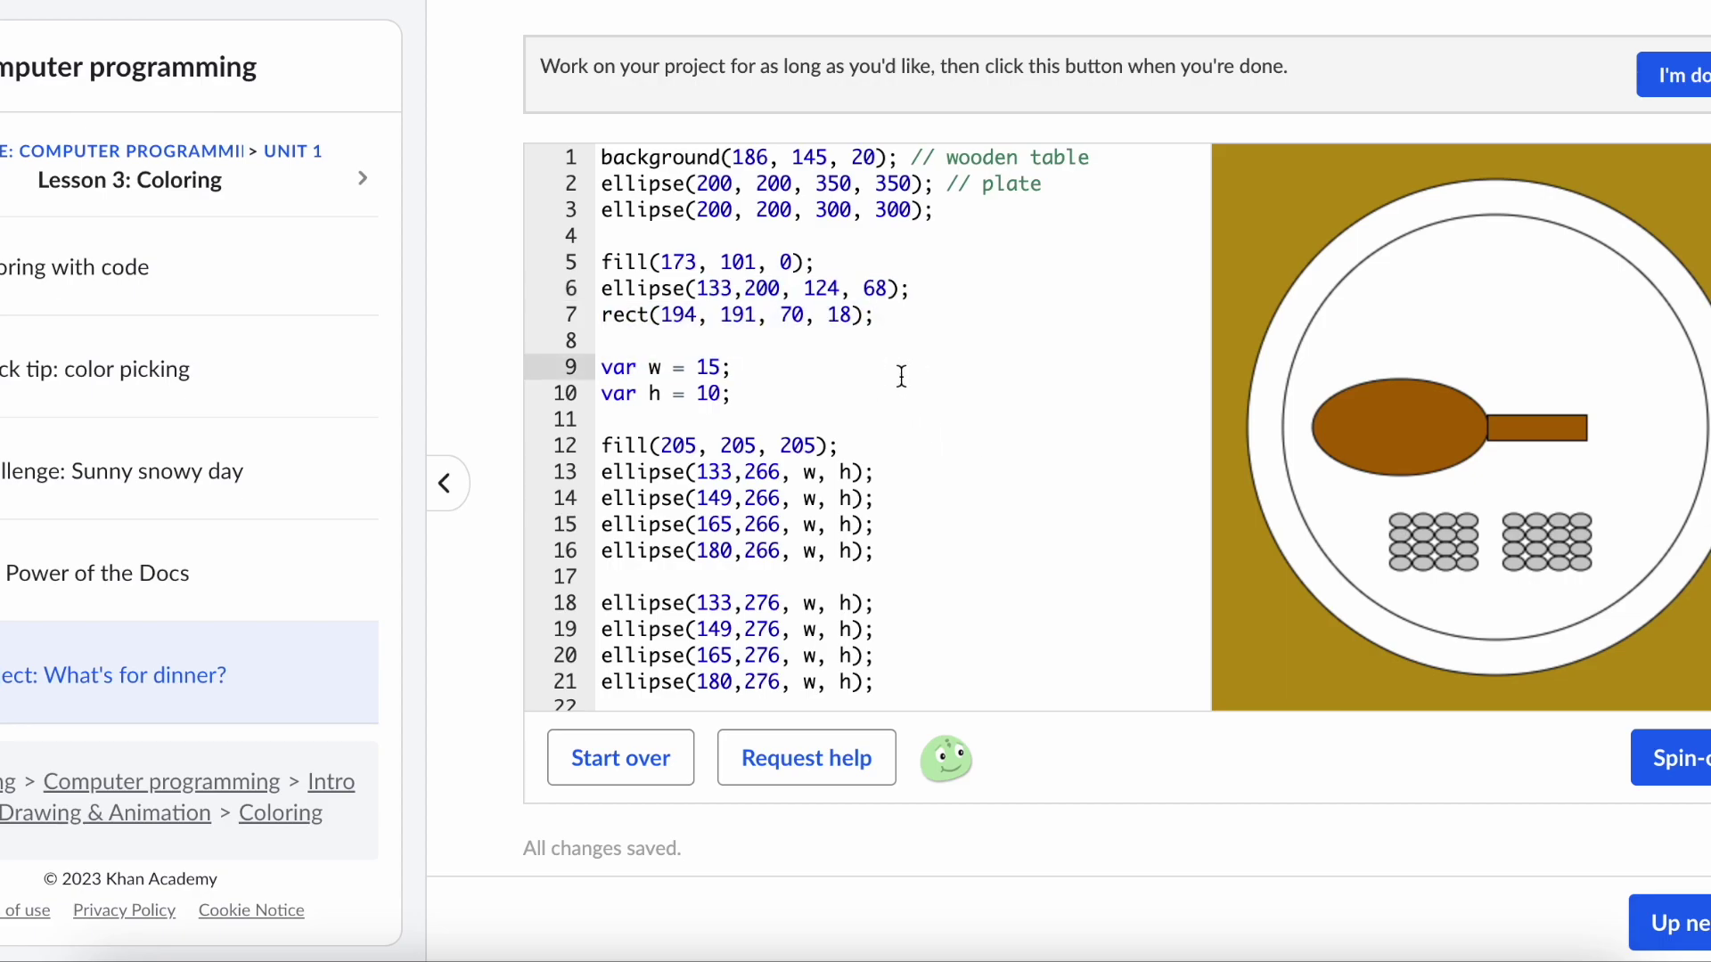
{"action": "scroll", "coordinate": [901, 376], "scroll_direction": "down", "scroll_amount": 8}
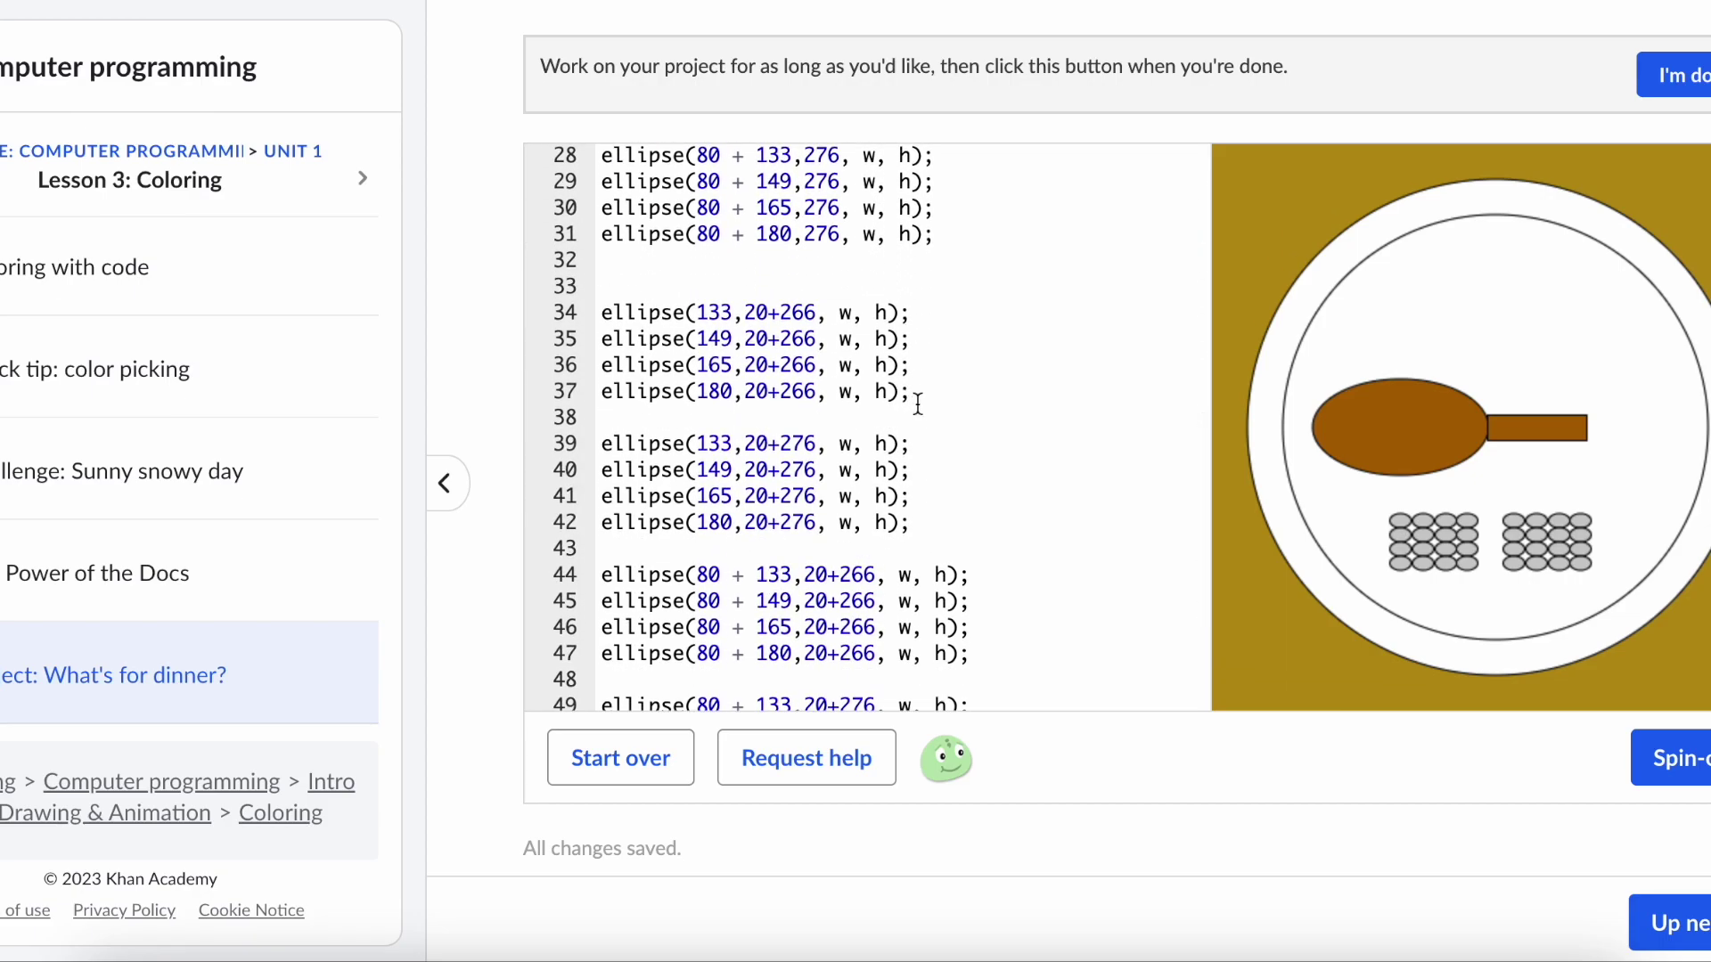
{"action": "left_click", "coordinate": [978, 290]}
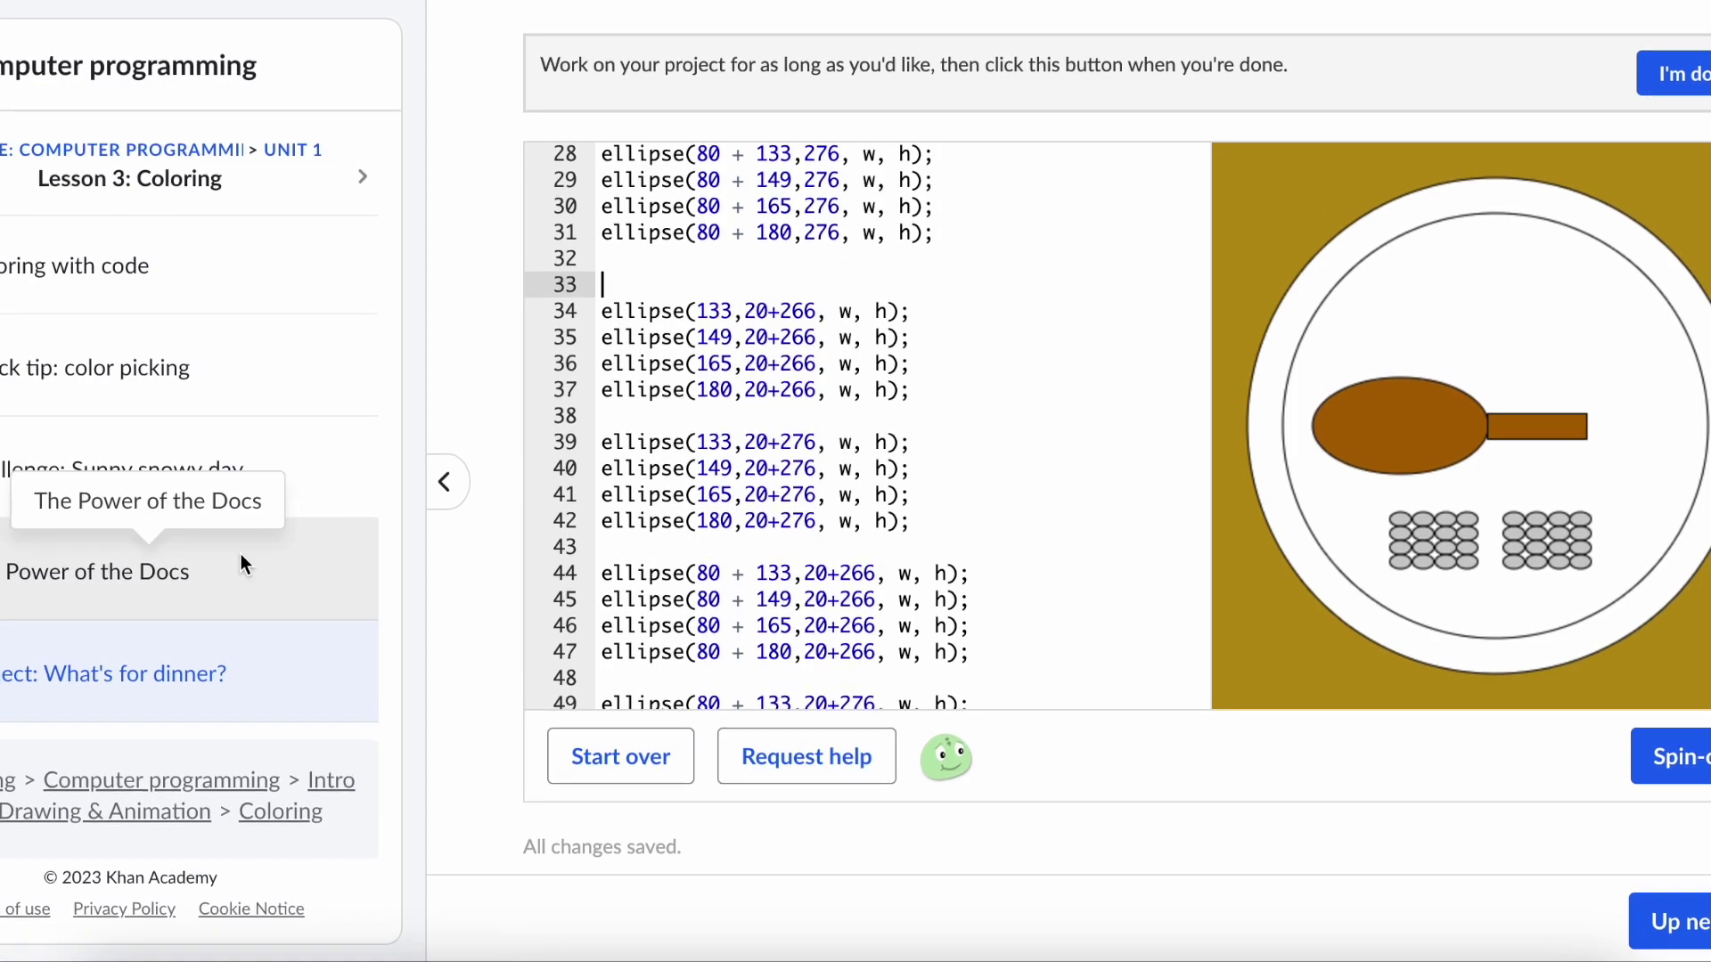
{"action": "left_click", "coordinate": [1669, 922]}
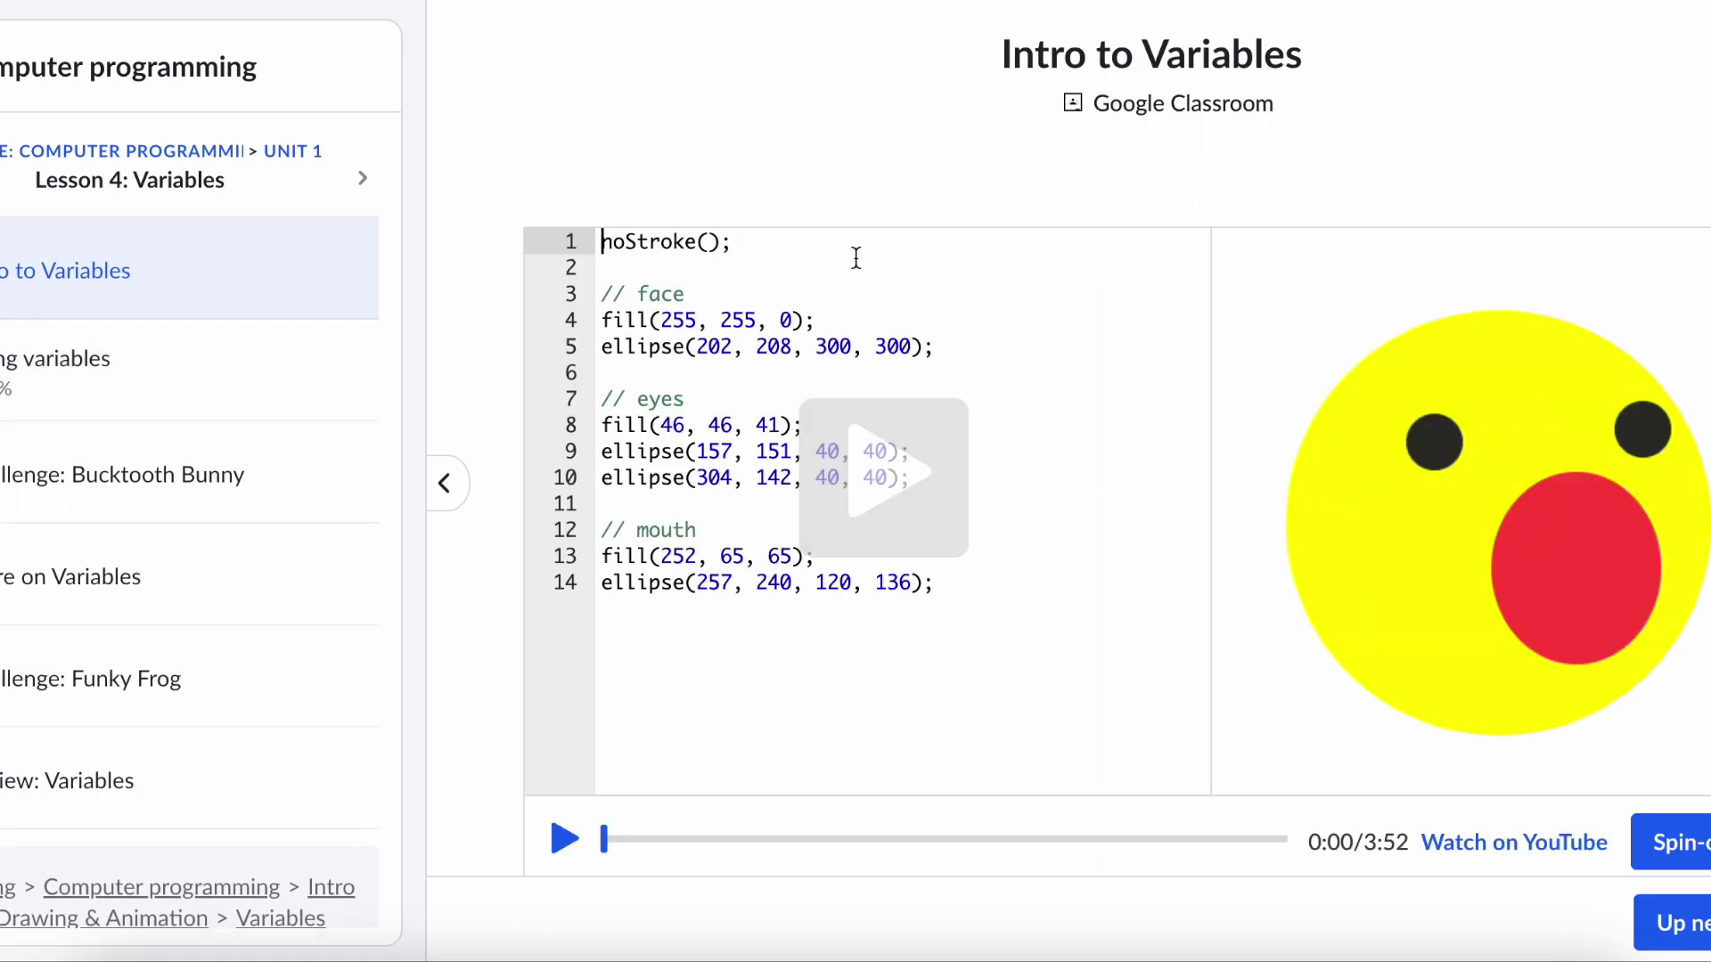
- Skip the Intro to Variables talk-through between 2:32 and 3:28, settling at 3:11
{"action": "left_click", "coordinate": [1052, 843]}
{"action": "left_click", "coordinate": [1128, 839]}
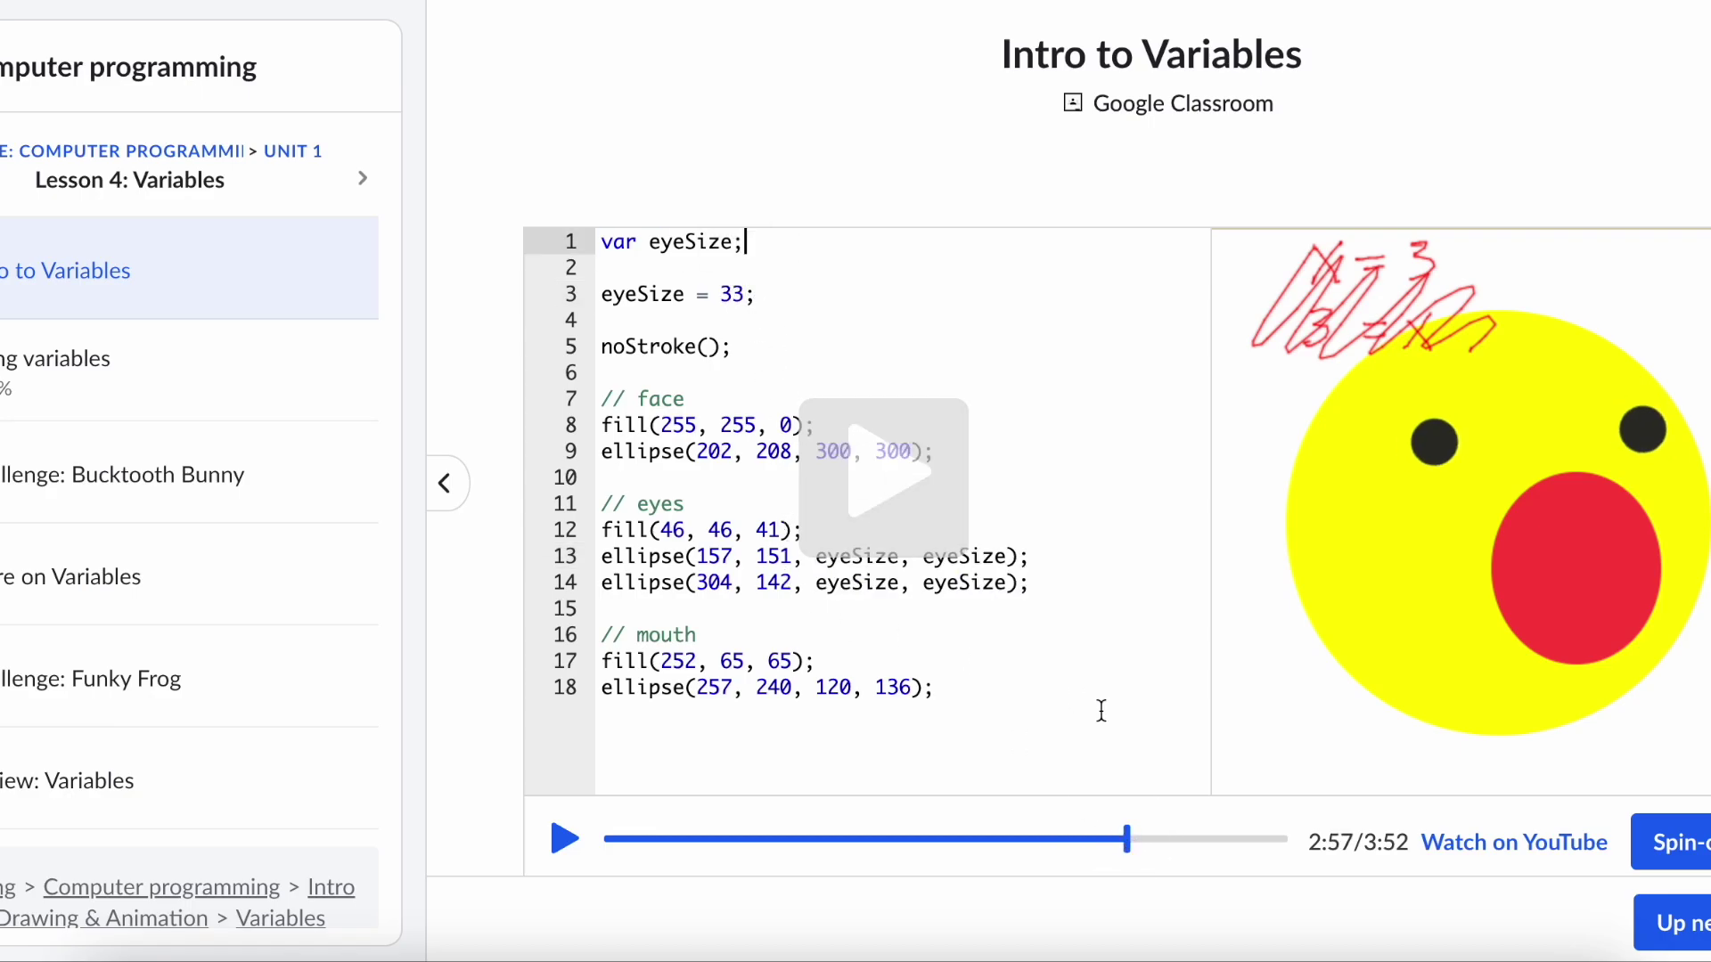
{"action": "left_click", "coordinate": [1166, 840]}
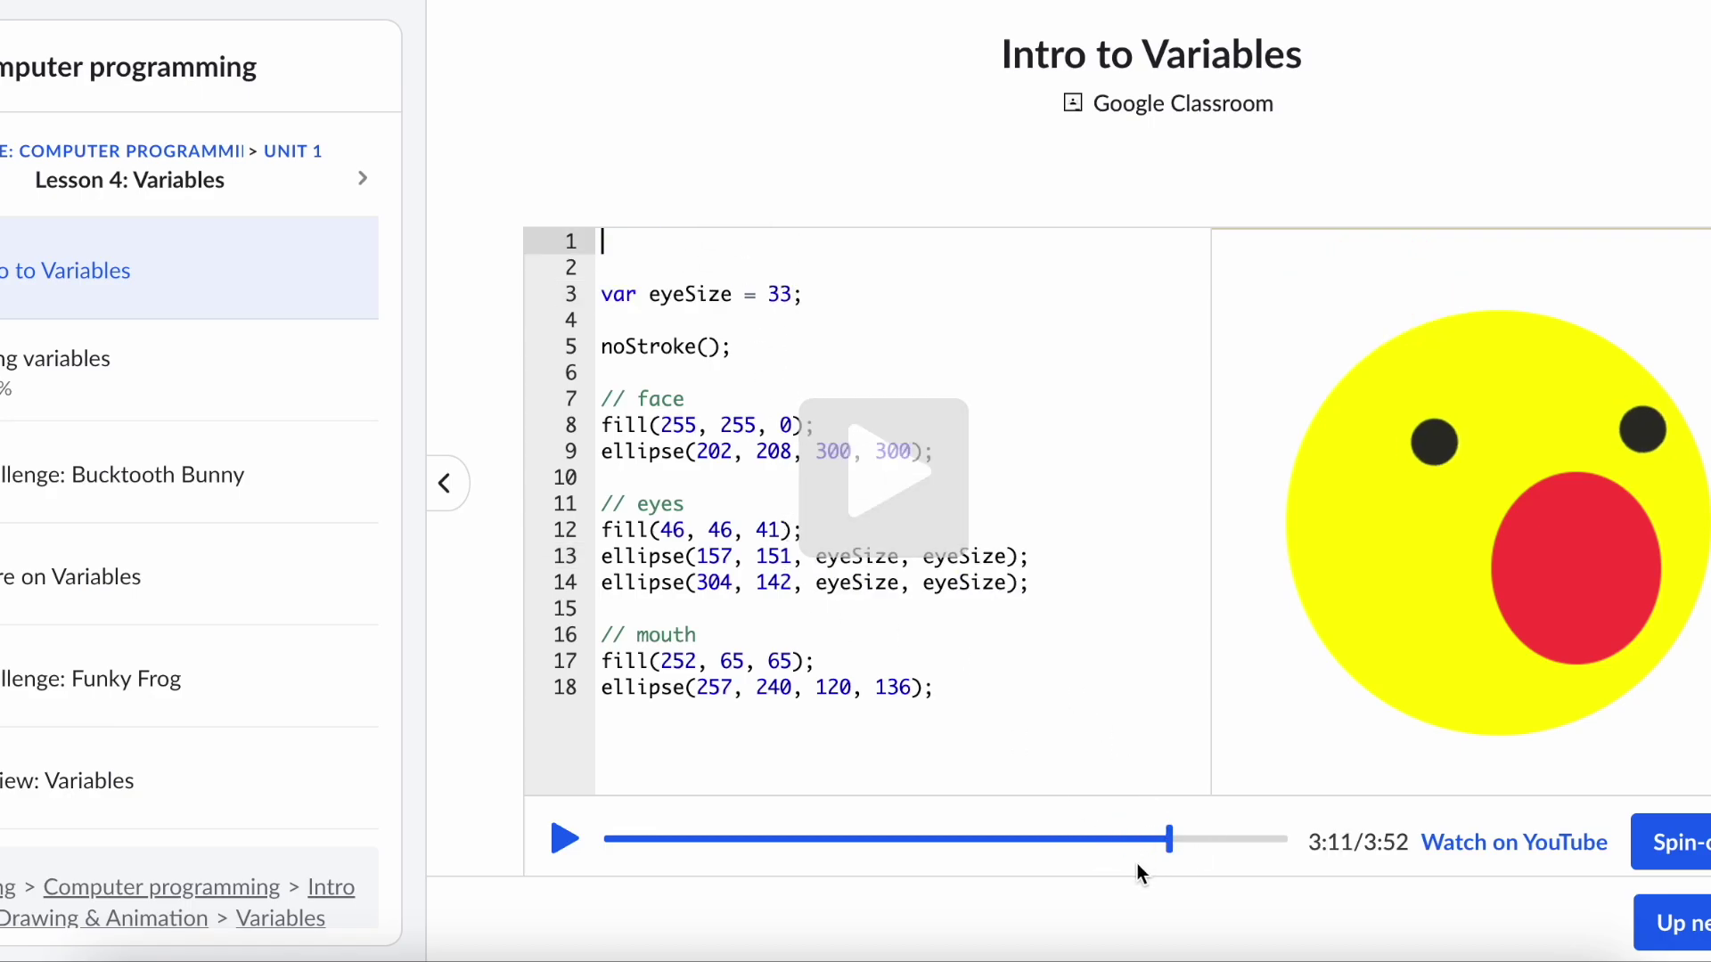
{"action": "left_click", "coordinate": [1218, 842]}
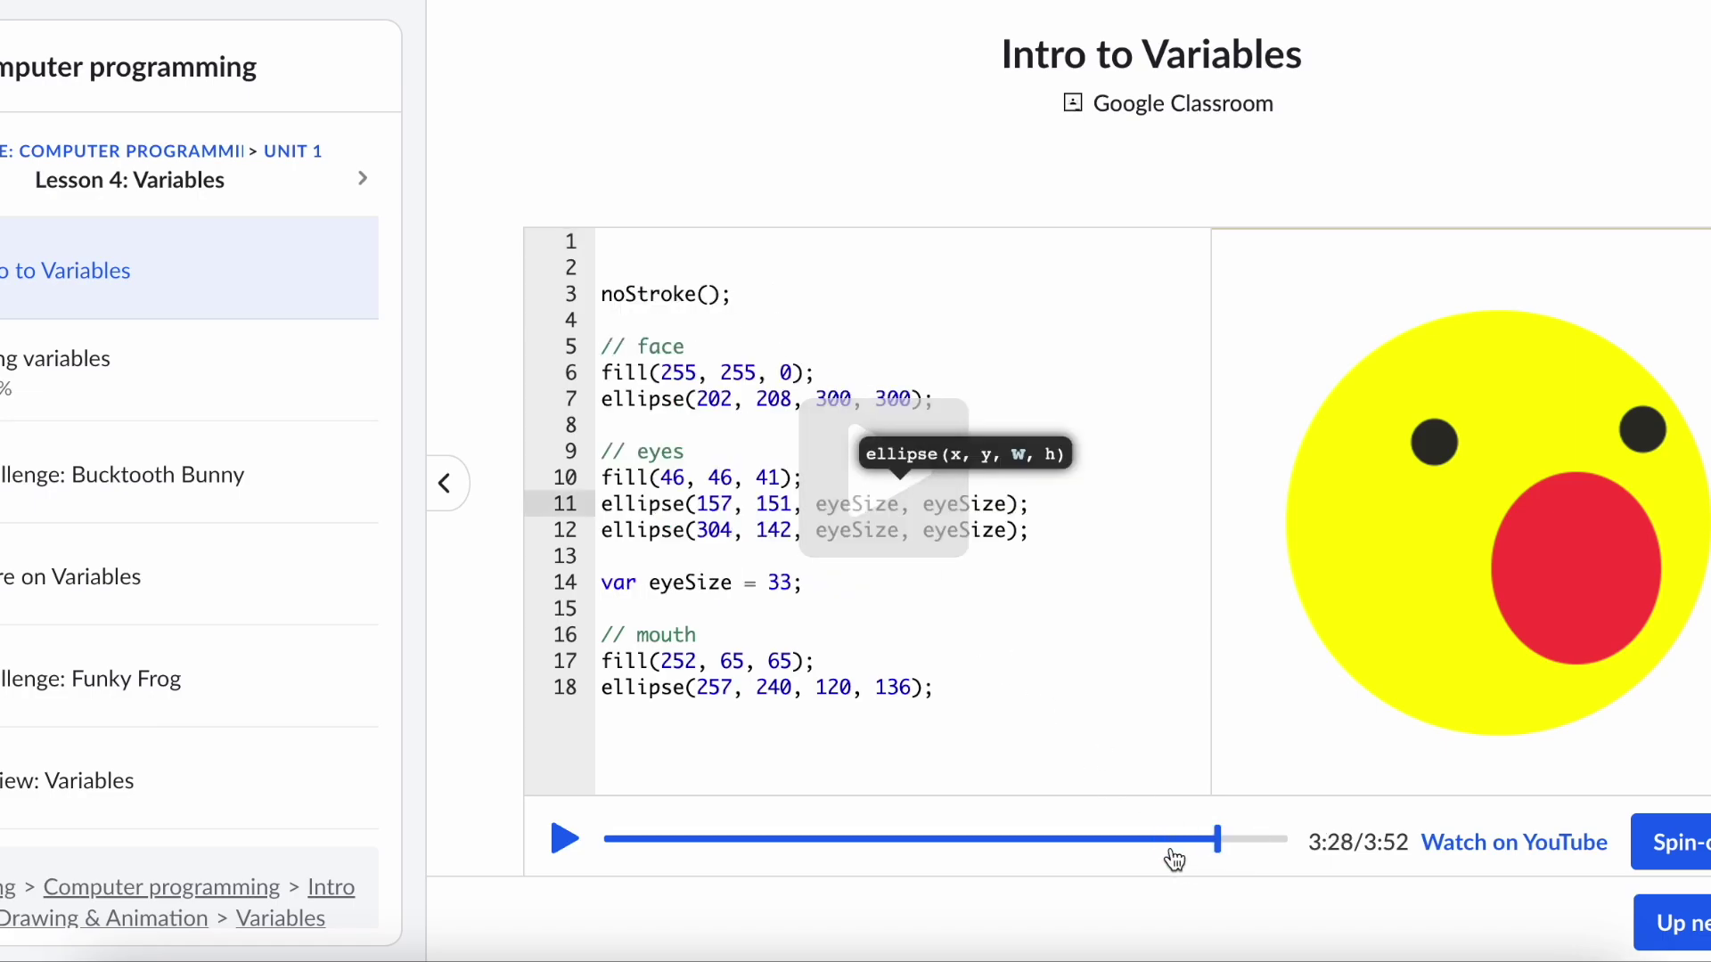
{"action": "left_click", "coordinate": [1171, 842]}
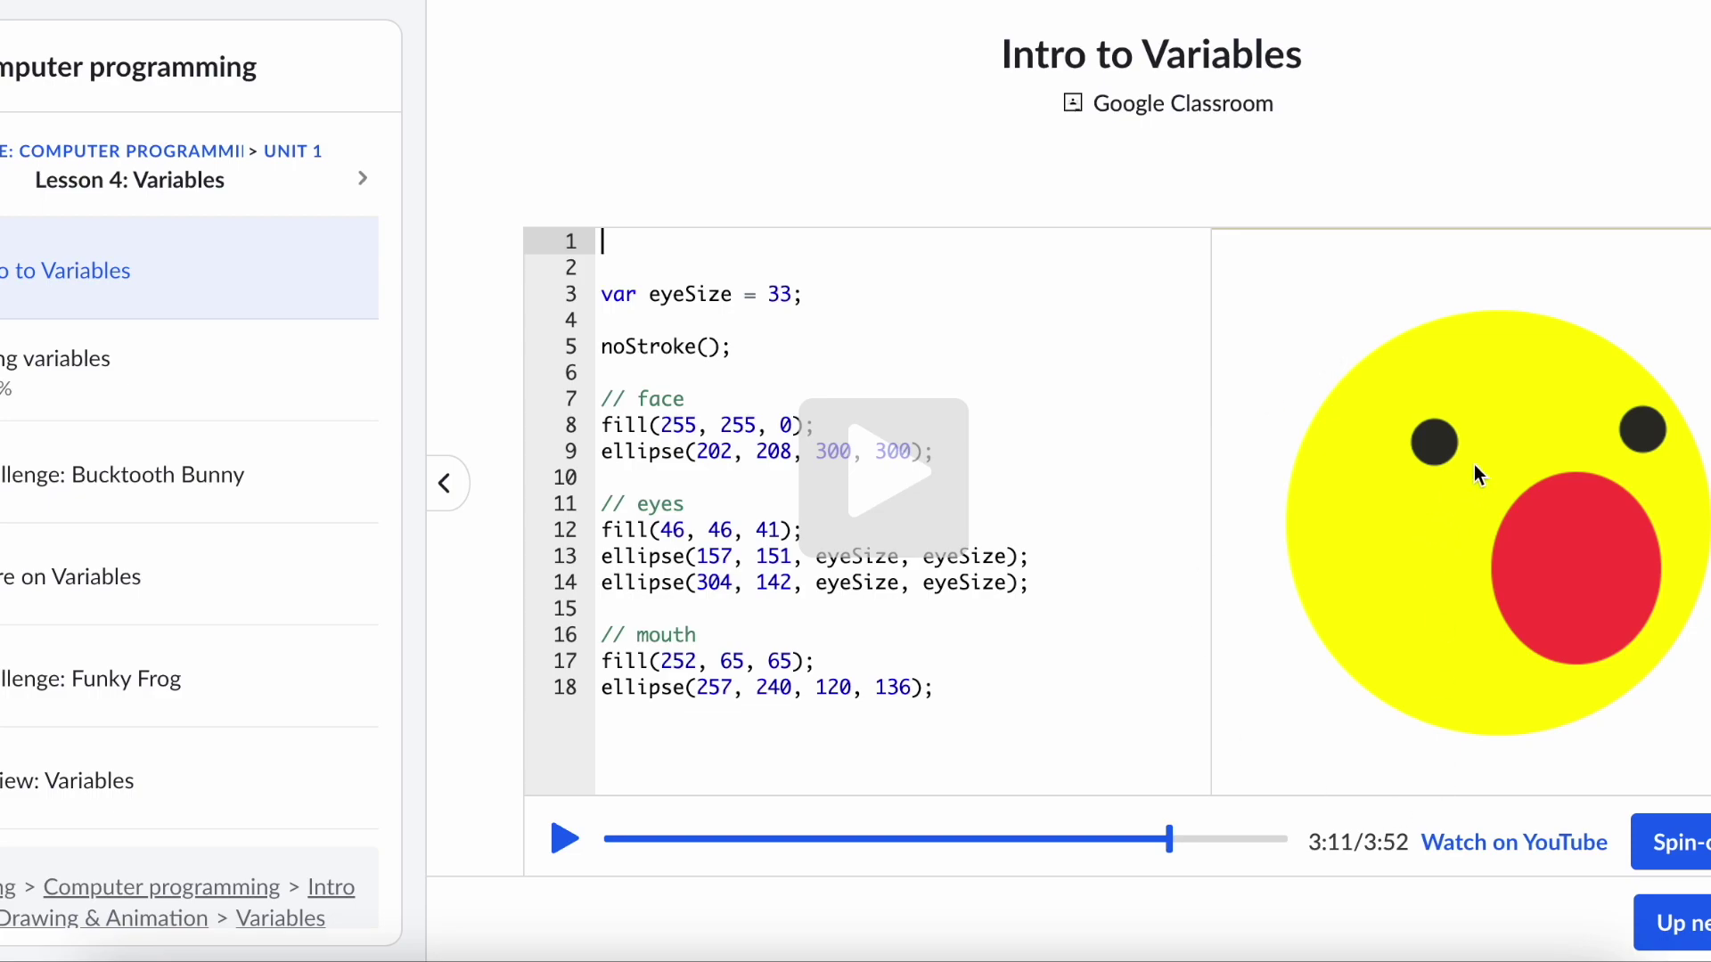
- Change the eyeSize value on line 3 from 33 to 50
{"action": "double_click", "coordinate": [700, 293]}
{"action": "key", "text": "Right"}
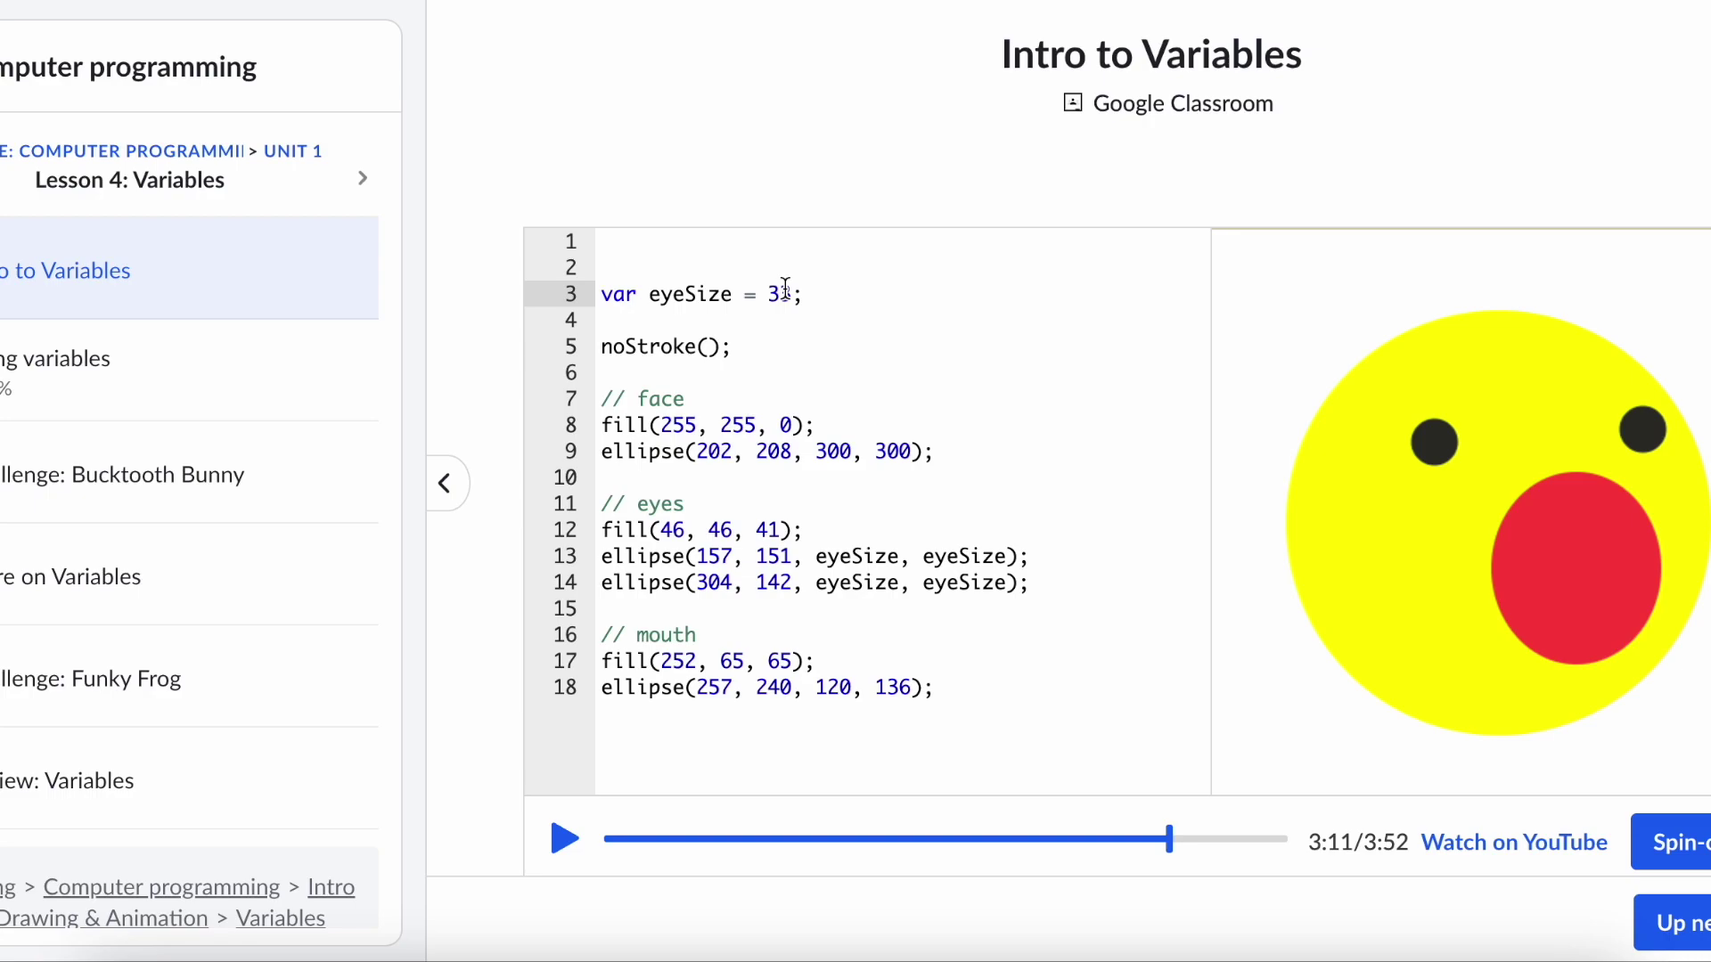
{"action": "left_click", "coordinate": [768, 294]}
{"action": "double_click", "coordinate": [775, 294]}
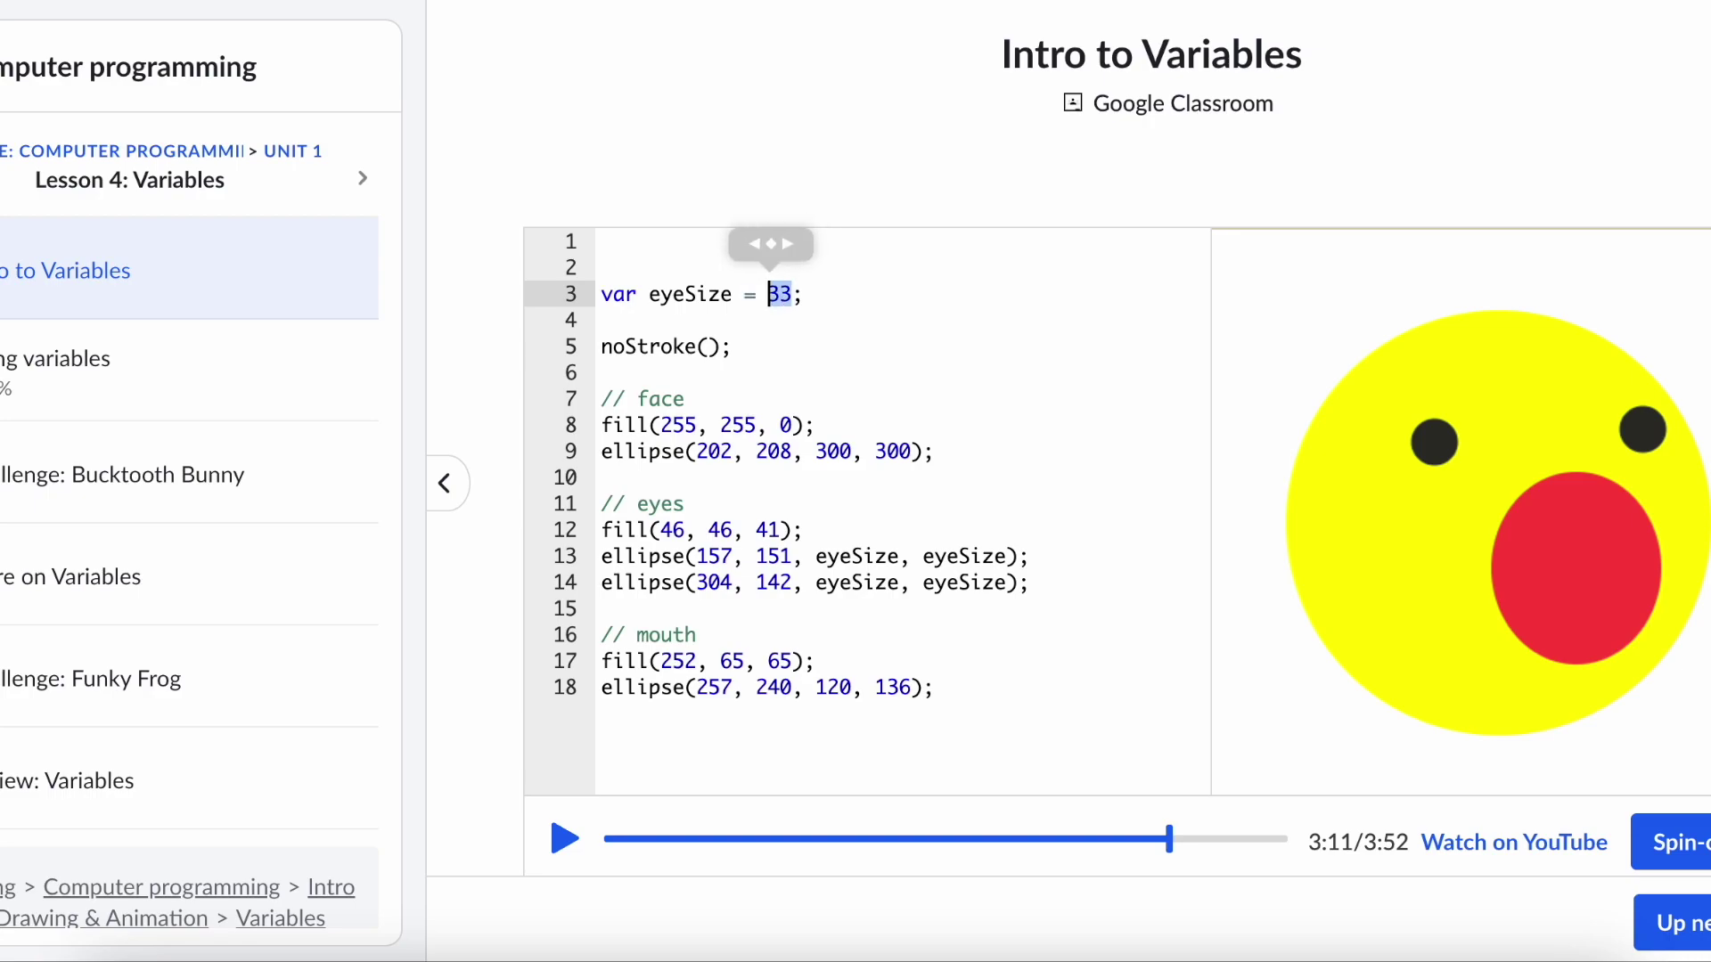
{"action": "type", "text": "50"}
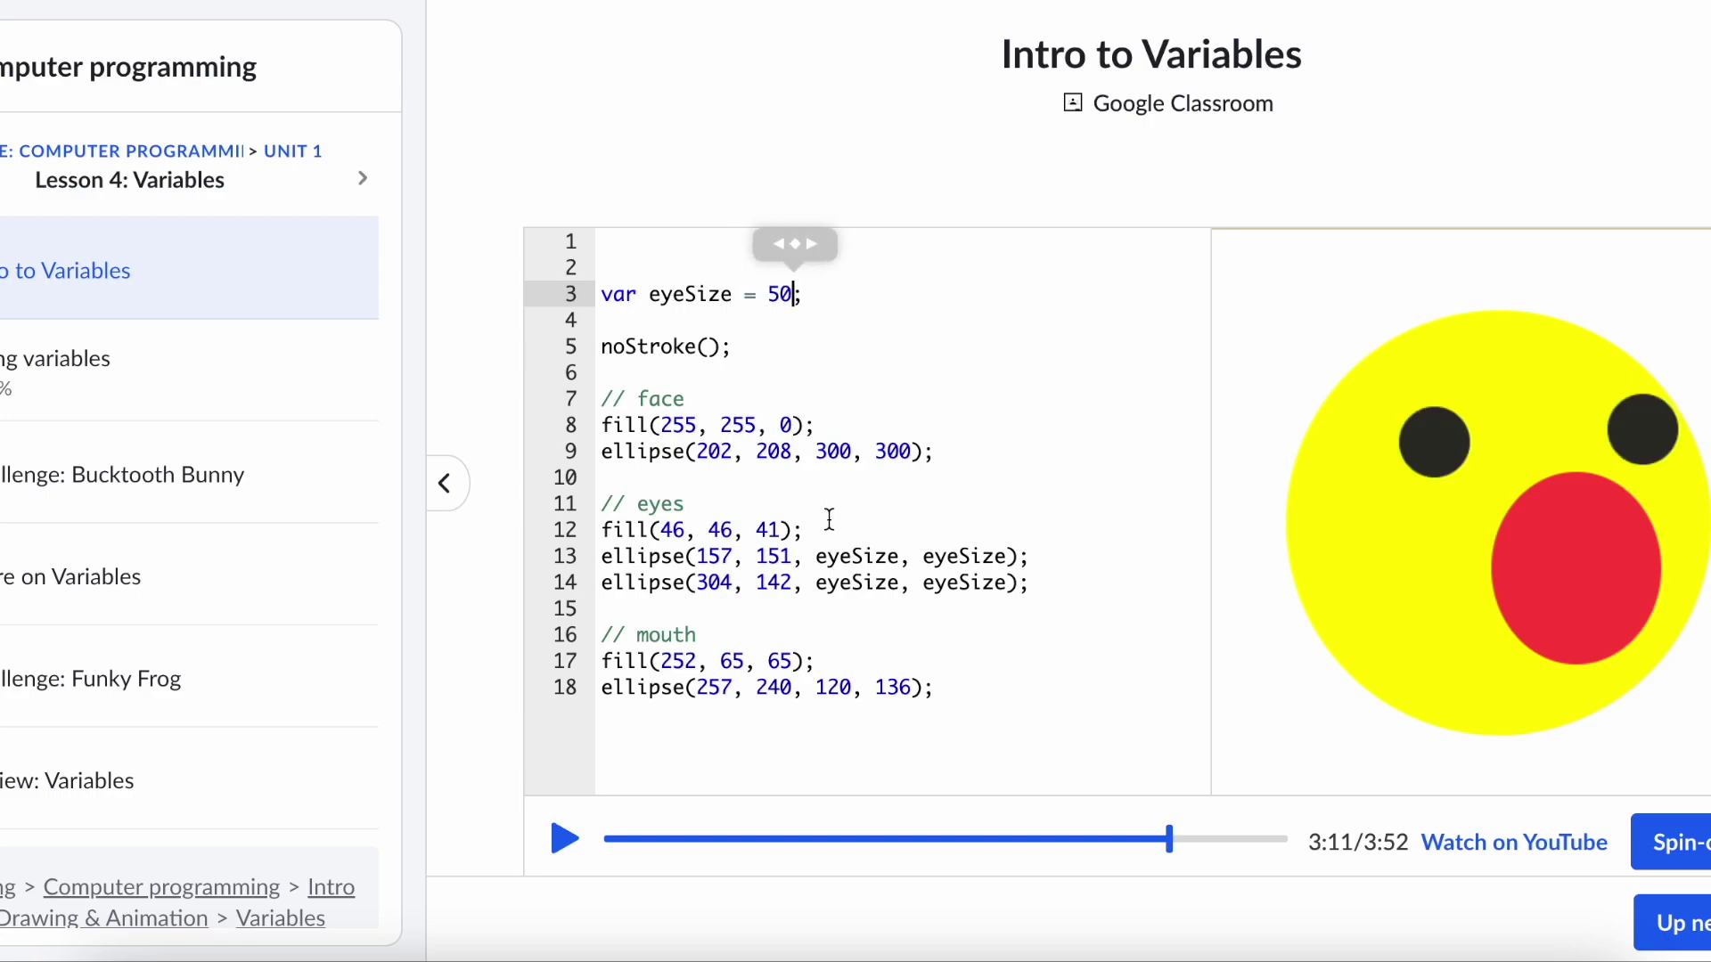
- Trace eyeSize through both eyes' width and height arguments, then go to Challenge: Bucktooth Bunny
{"action": "left_click", "coordinate": [841, 556]}
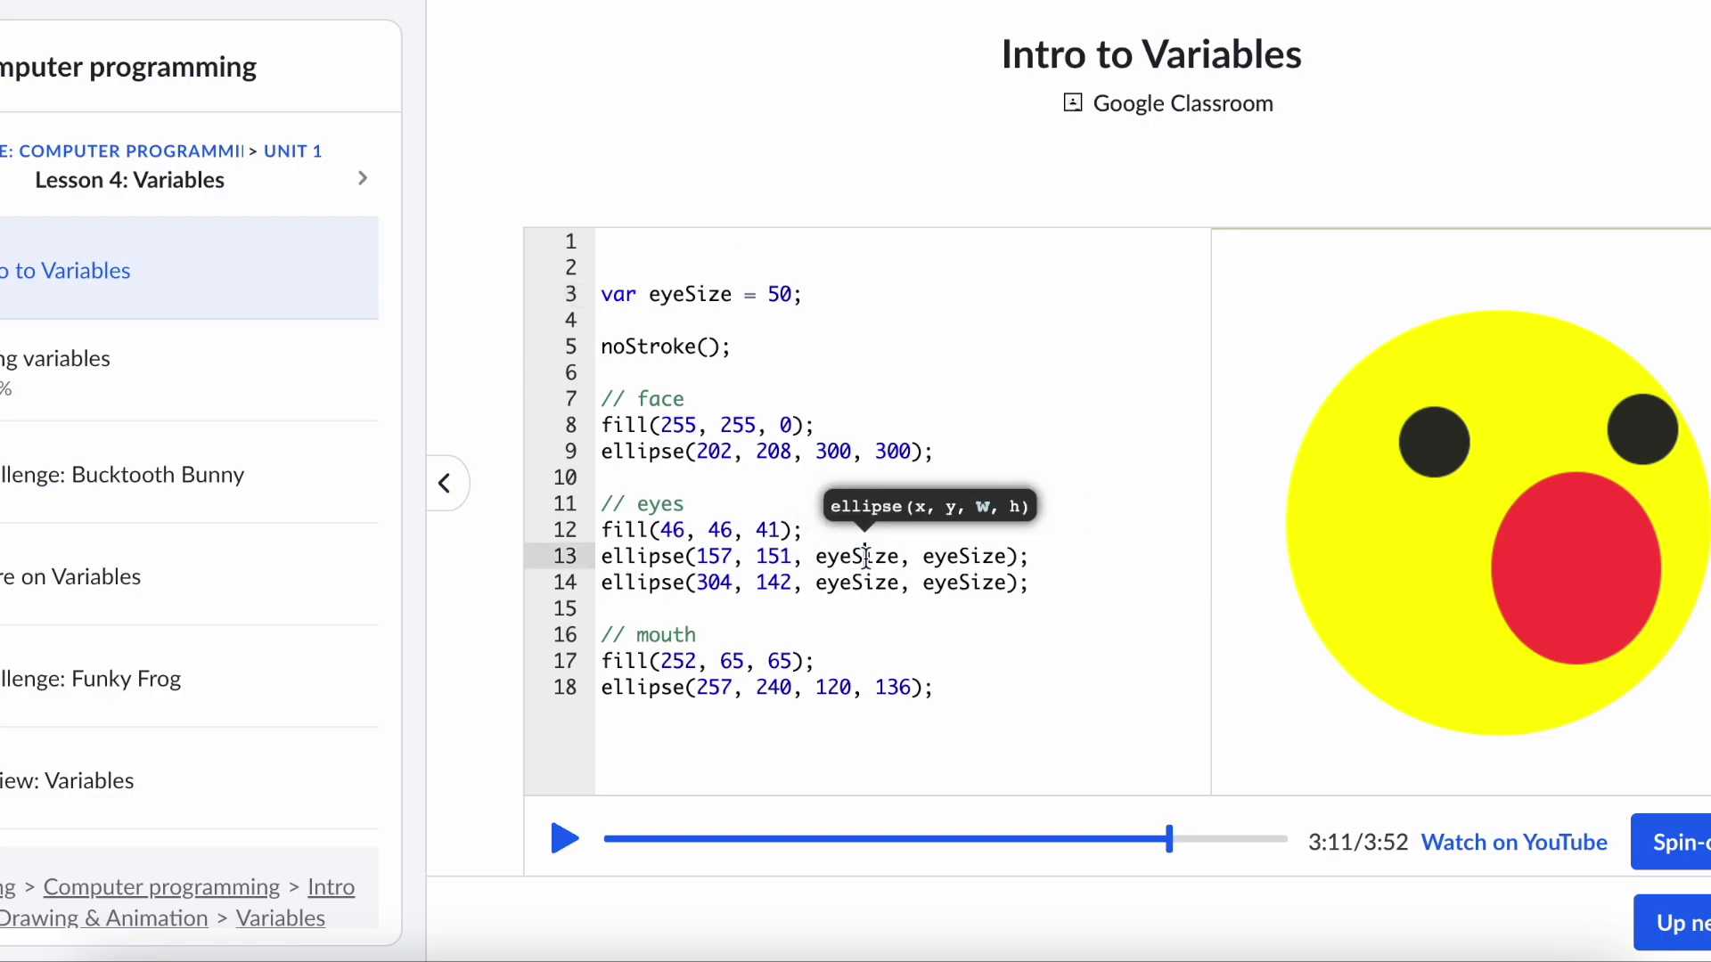
{"action": "left_click", "coordinate": [958, 556]}
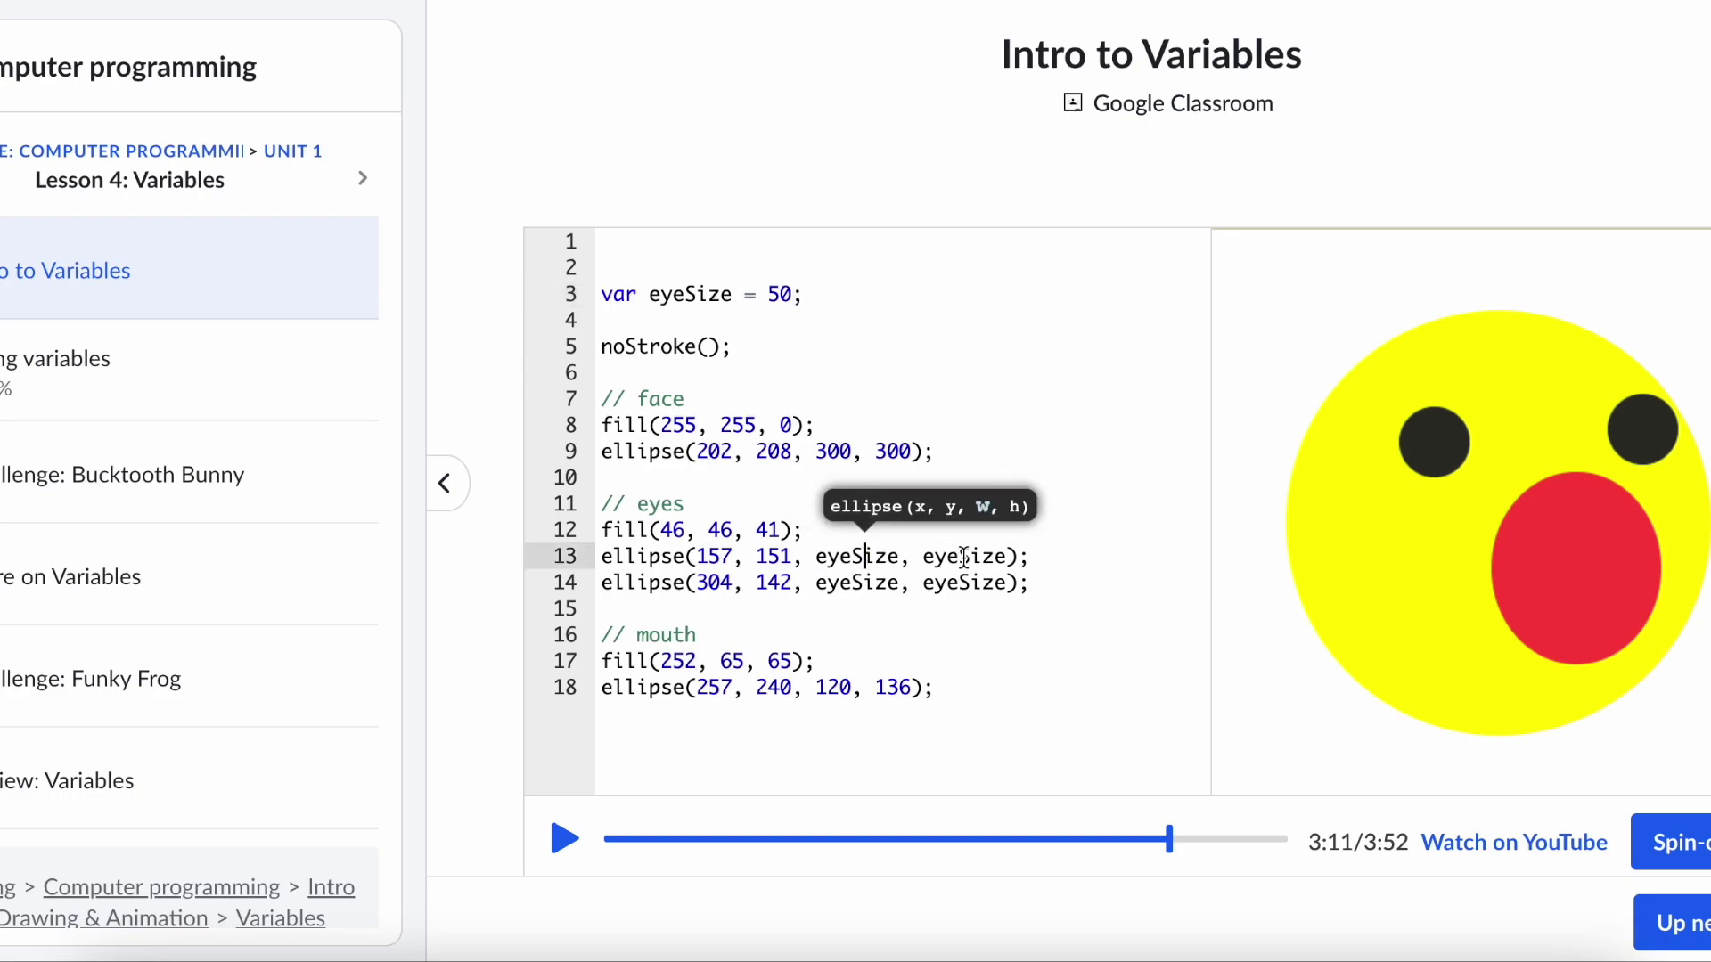
{"action": "left_click", "coordinate": [887, 582]}
{"action": "left_click", "coordinate": [953, 582]}
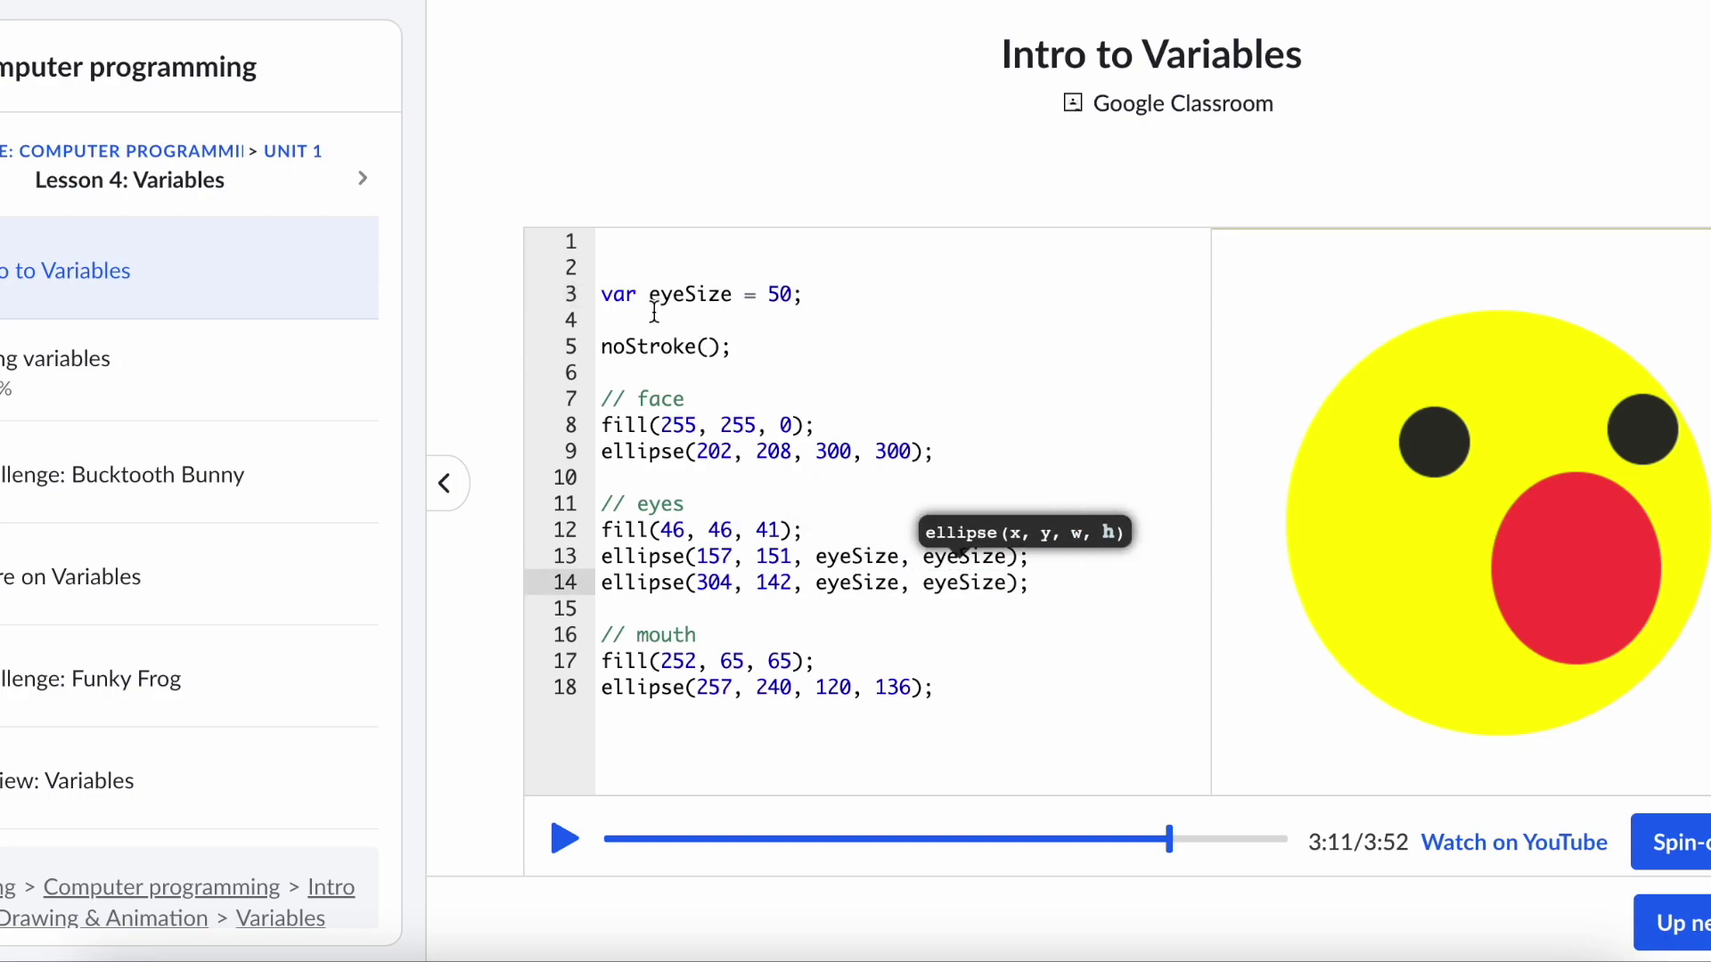
{"action": "left_click_drag", "start_coordinate": [603, 296], "coordinate": [802, 294]}
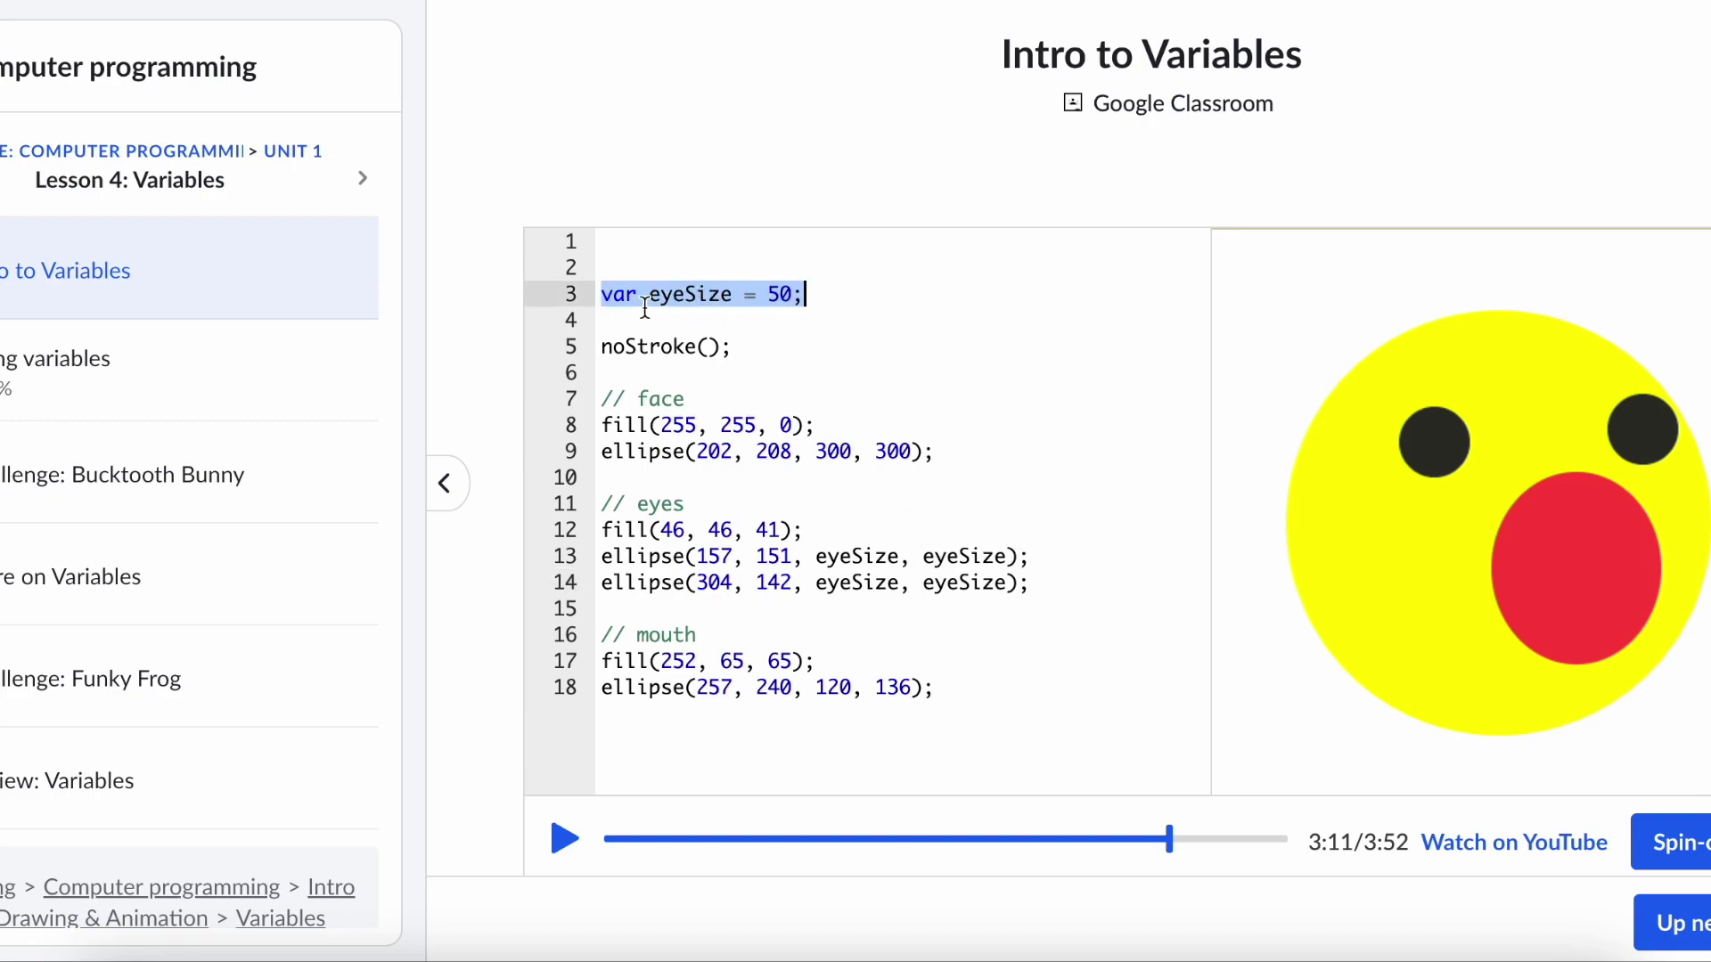
{"action": "left_click", "coordinate": [689, 297]}
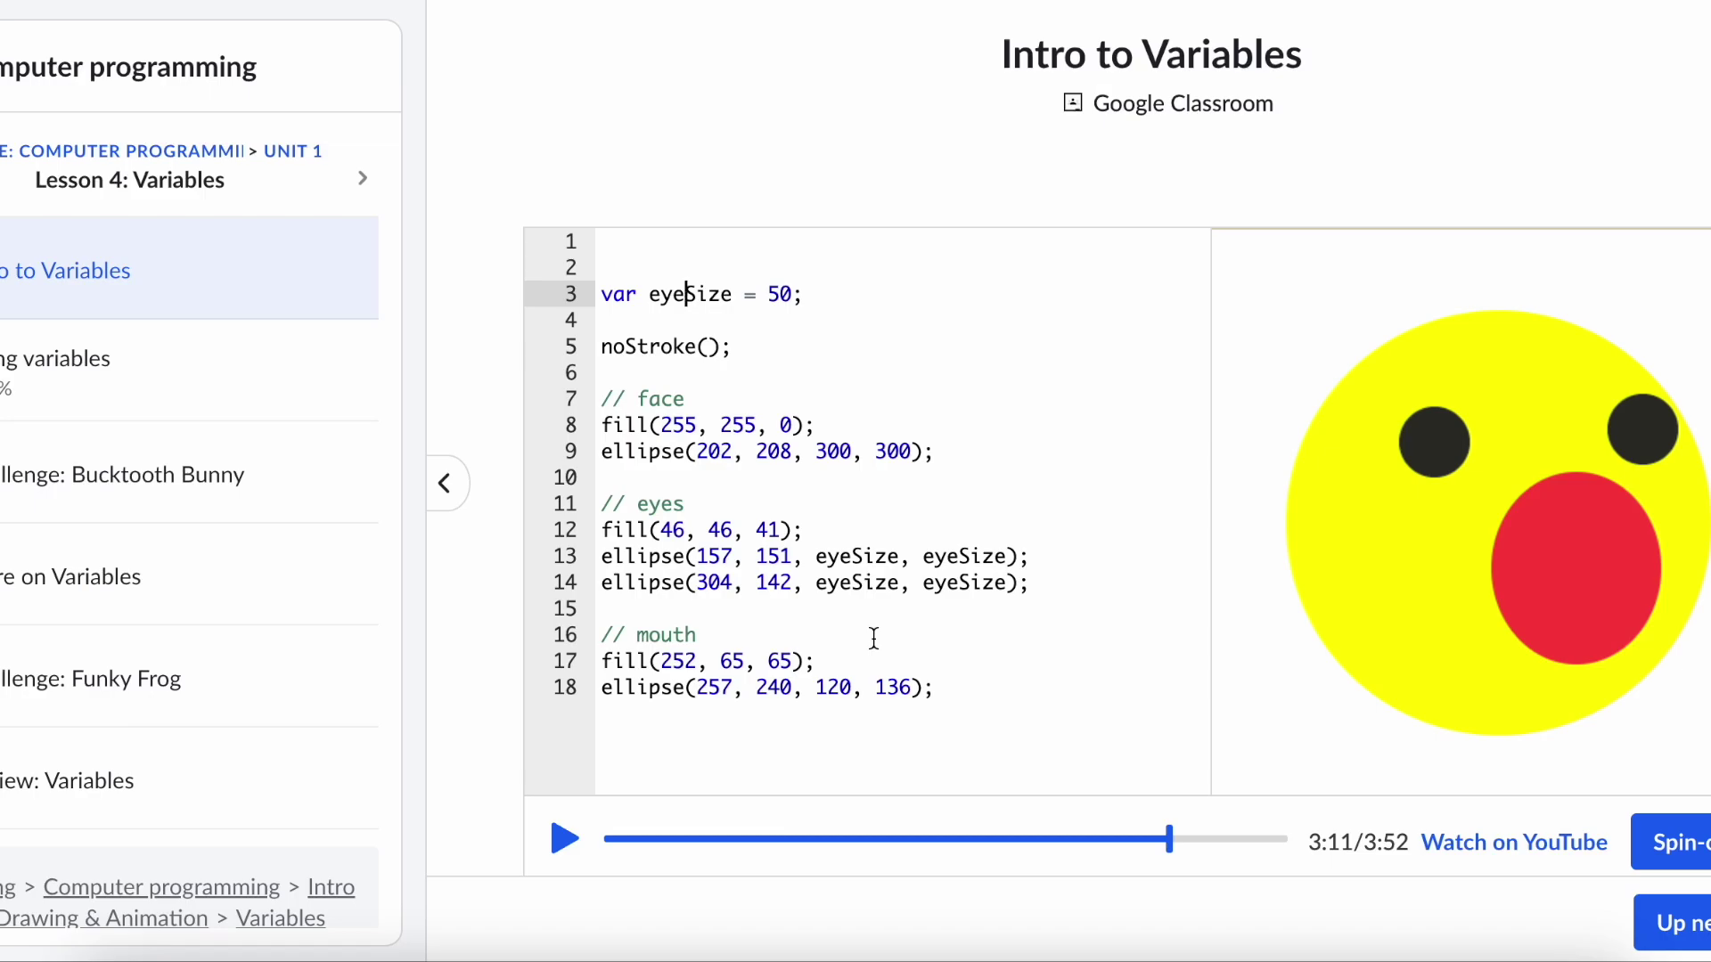
{"action": "left_click", "coordinate": [191, 473]}
- Scrub the bunny's teeth size ts from 74 down to 16
{"action": "scroll", "coordinate": [1042, 633], "scroll_direction": "down", "scroll_amount": 2}
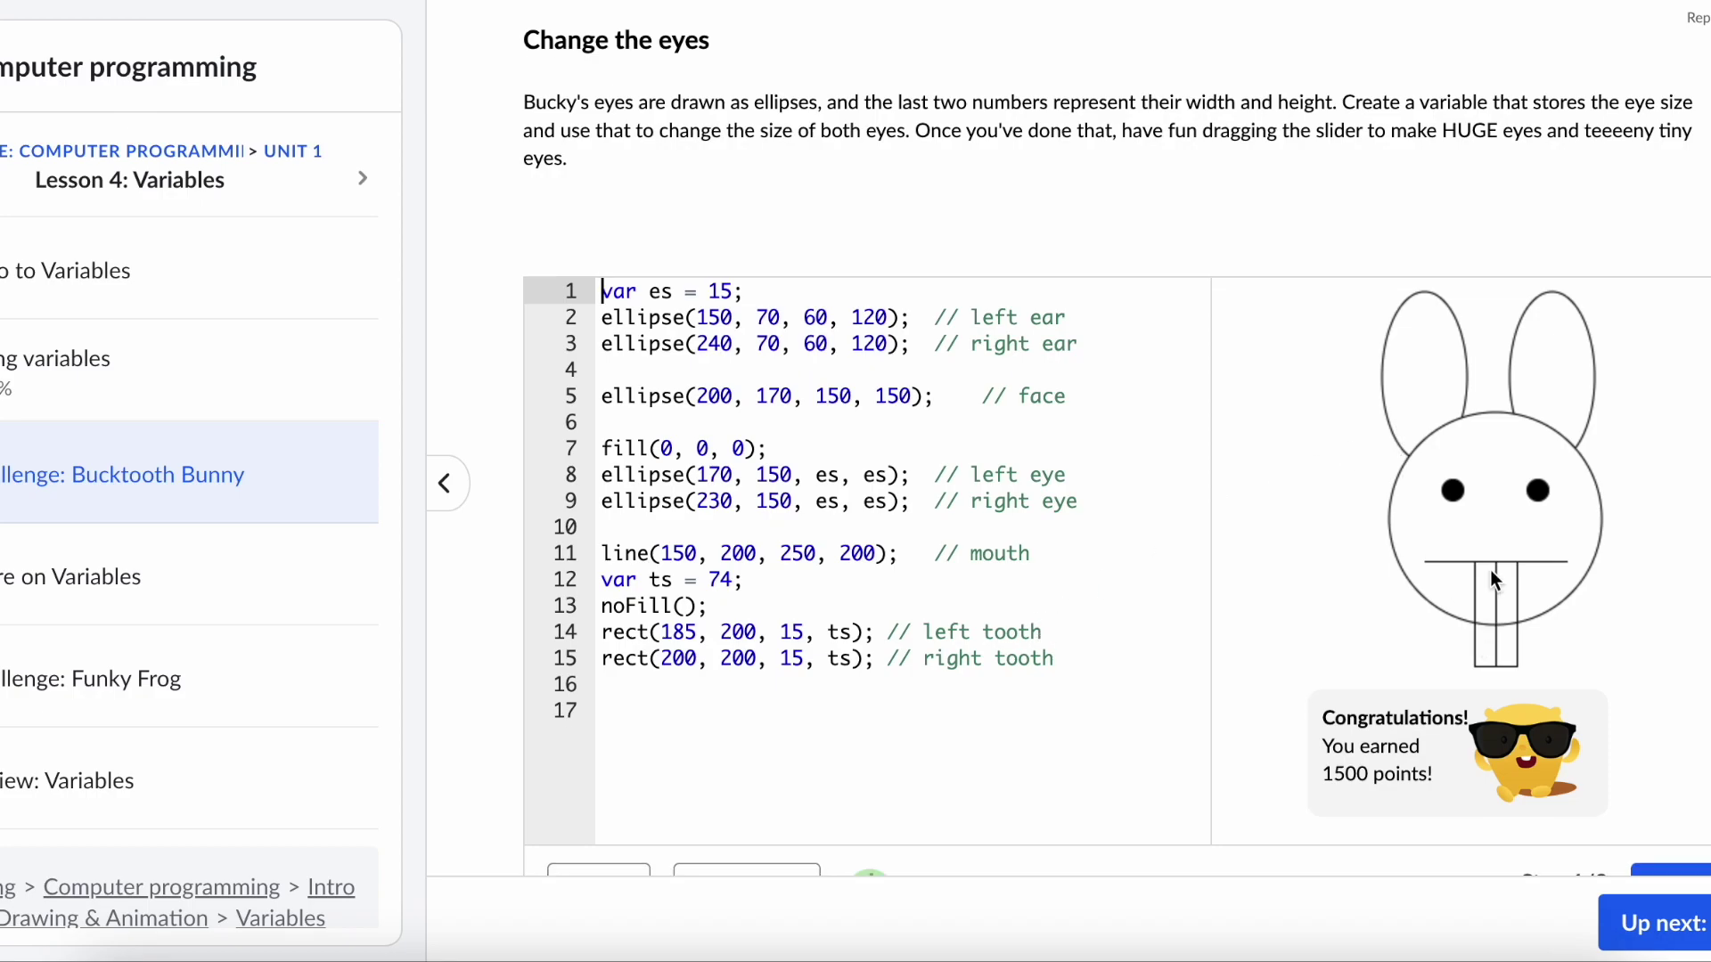
{"action": "left_click", "coordinate": [681, 580]}
{"action": "left_click", "coordinate": [723, 581]}
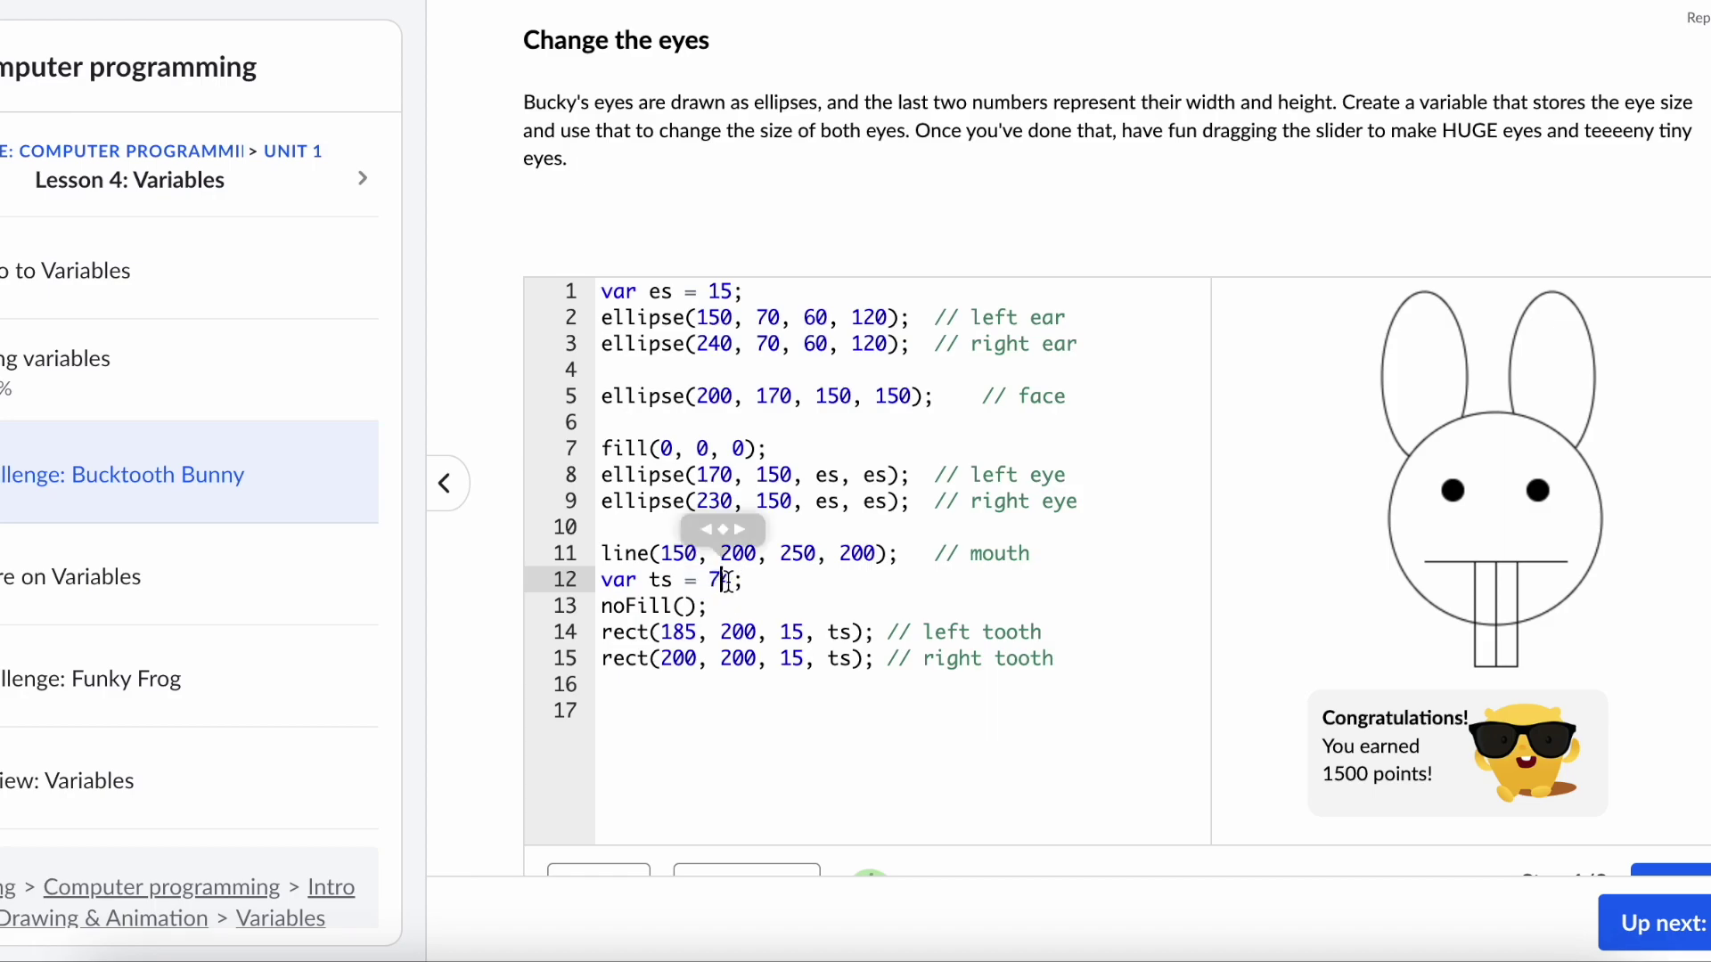
{"action": "left_click_drag", "start_coordinate": [723, 529], "coordinate": [565, 451]}
- Scrub the eye size es to 24, then move on to More on Variables
{"action": "left_click", "coordinate": [663, 292]}
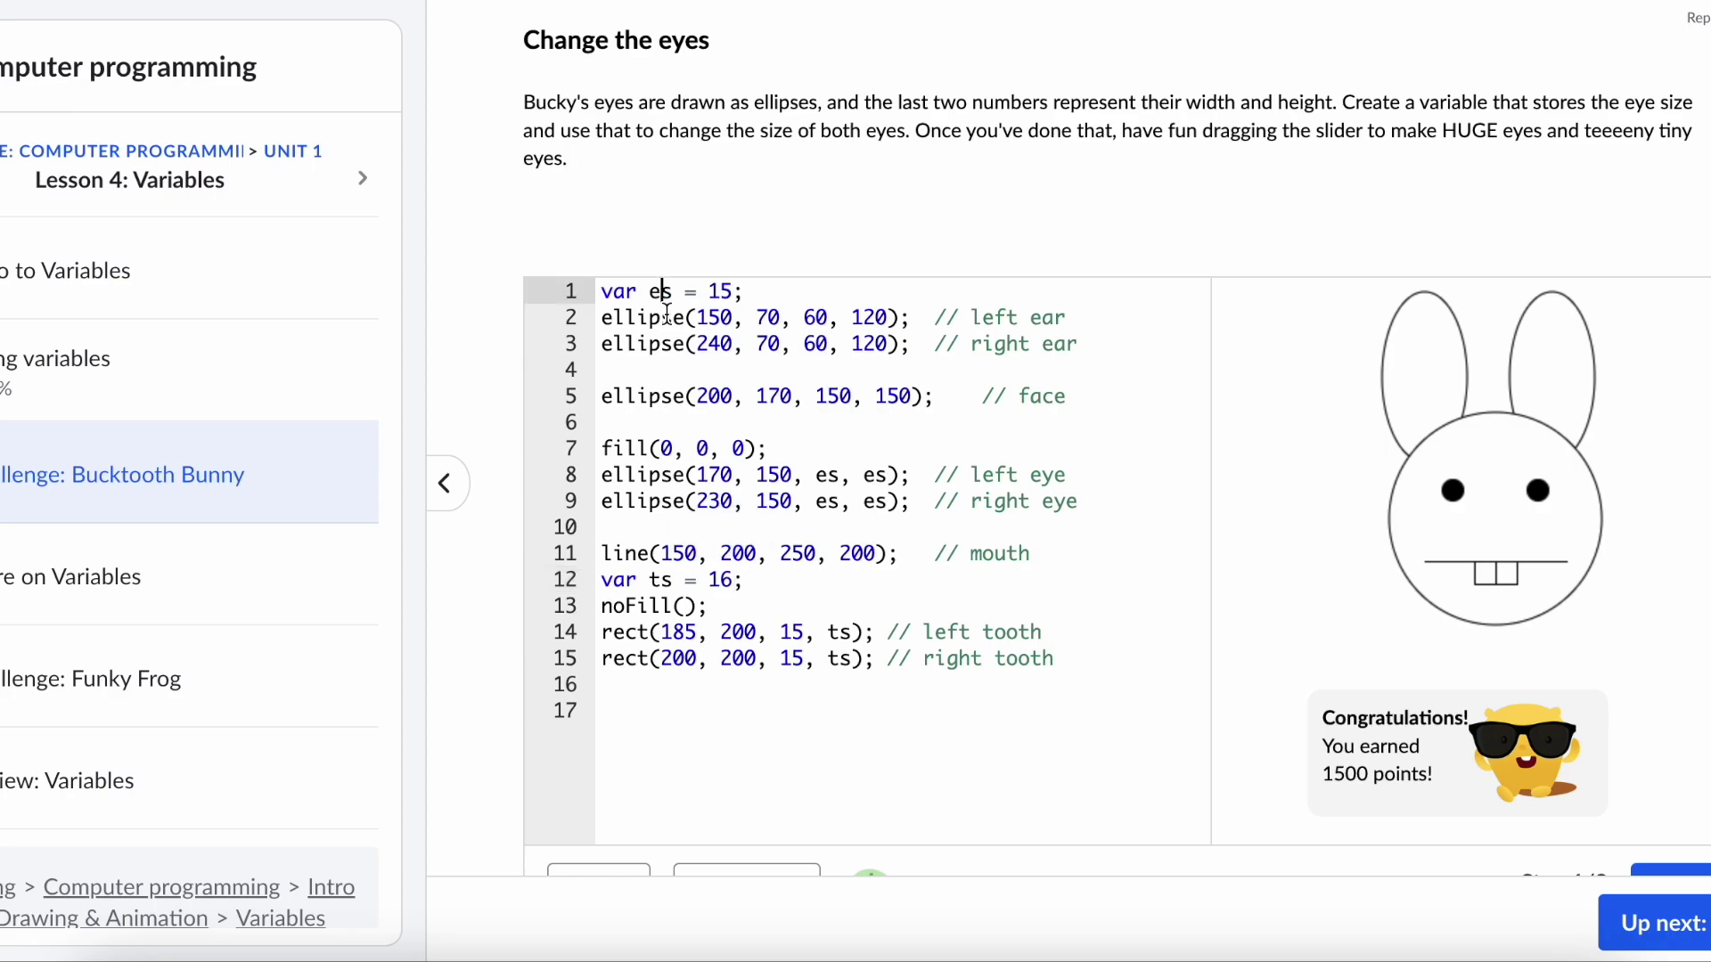
{"action": "left_click", "coordinate": [721, 291]}
{"action": "left_click_drag", "start_coordinate": [723, 242], "coordinate": [772, 221]}
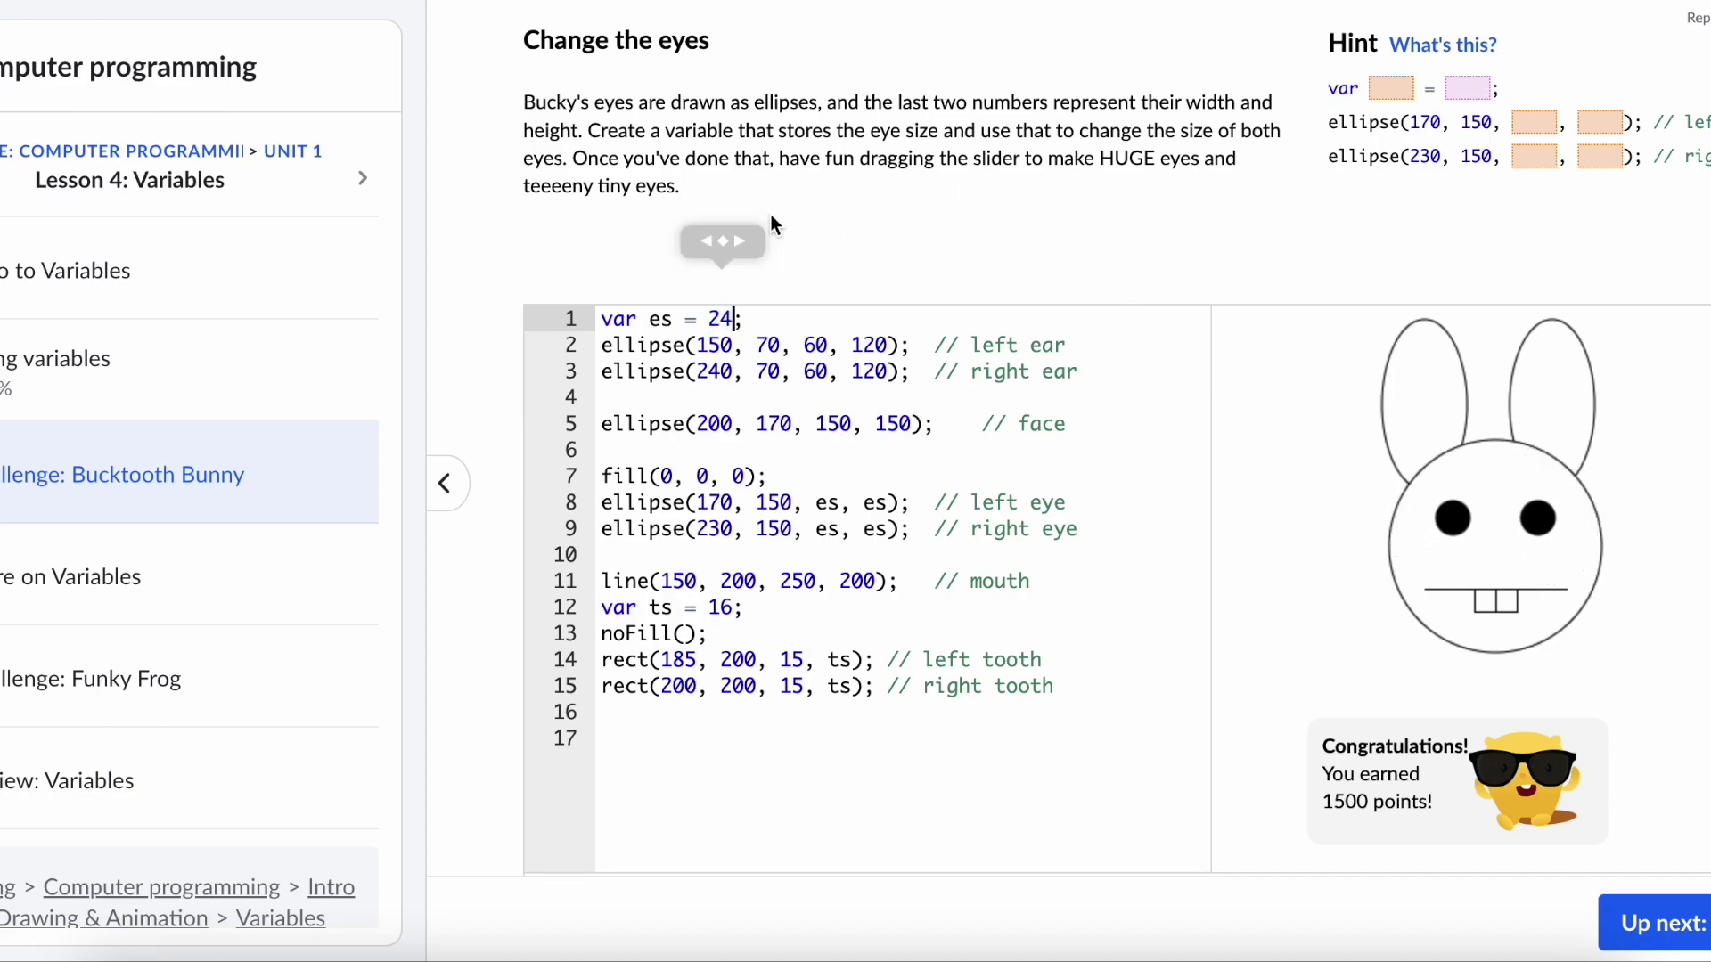
{"action": "left_click", "coordinate": [826, 478]}
{"action": "scroll", "coordinate": [951, 596], "scroll_direction": "down", "scroll_amount": 3}
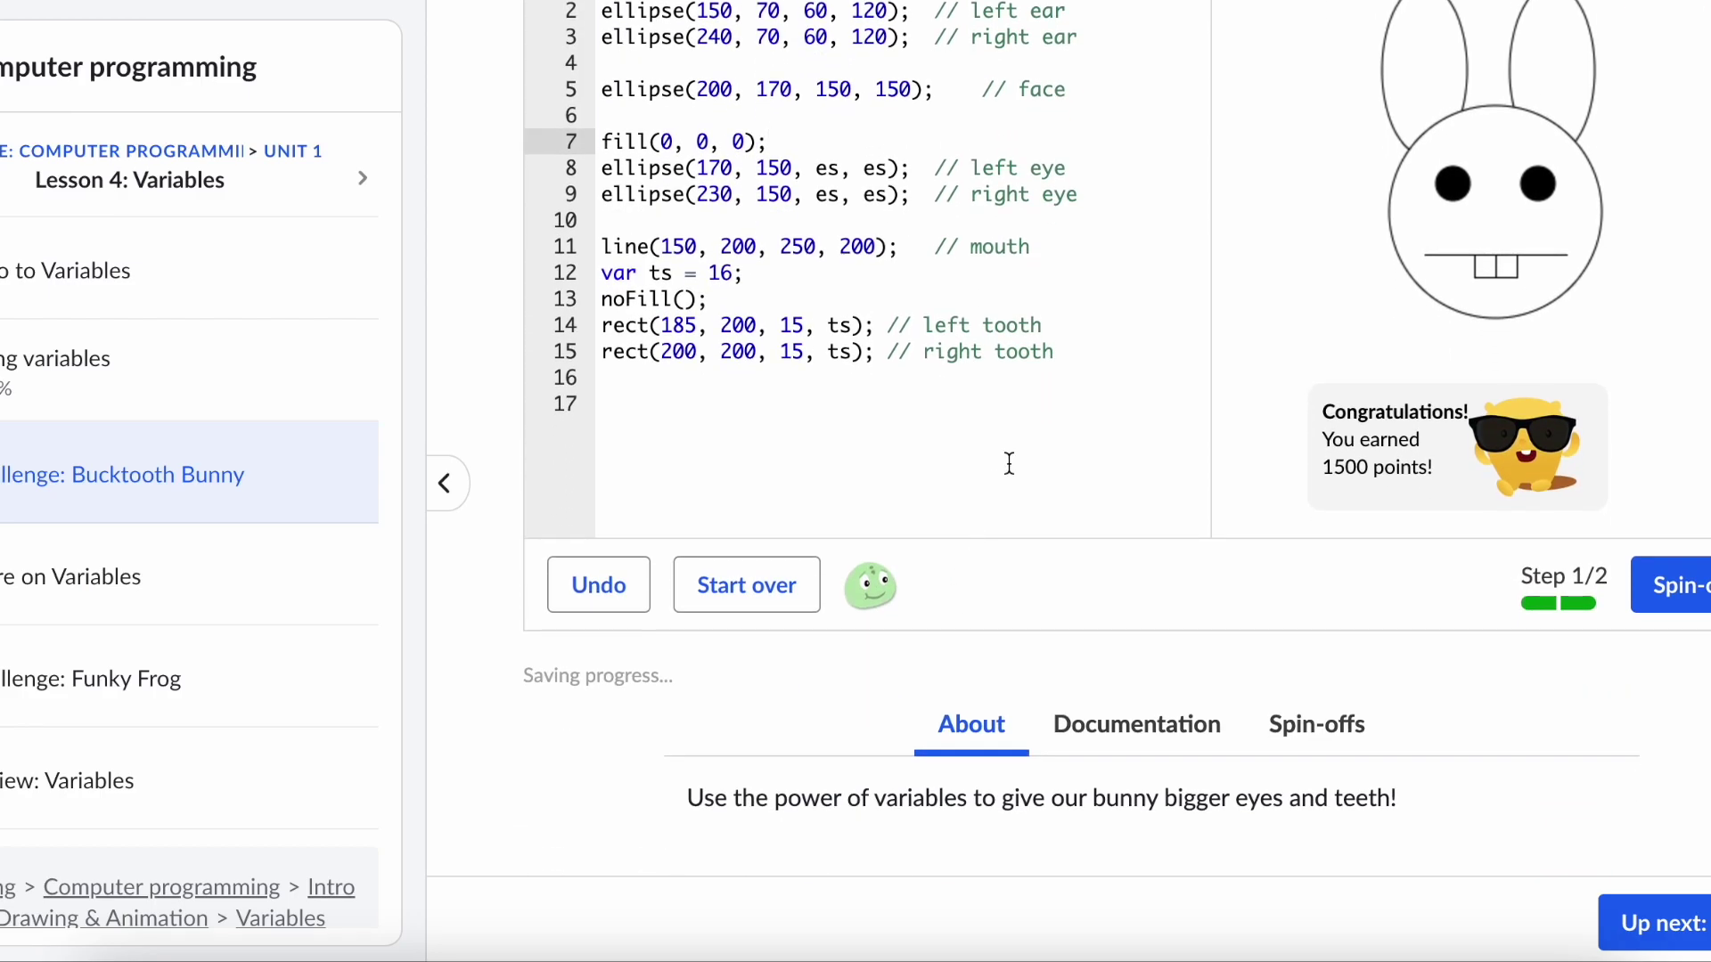
{"action": "left_click", "coordinate": [1009, 464]}
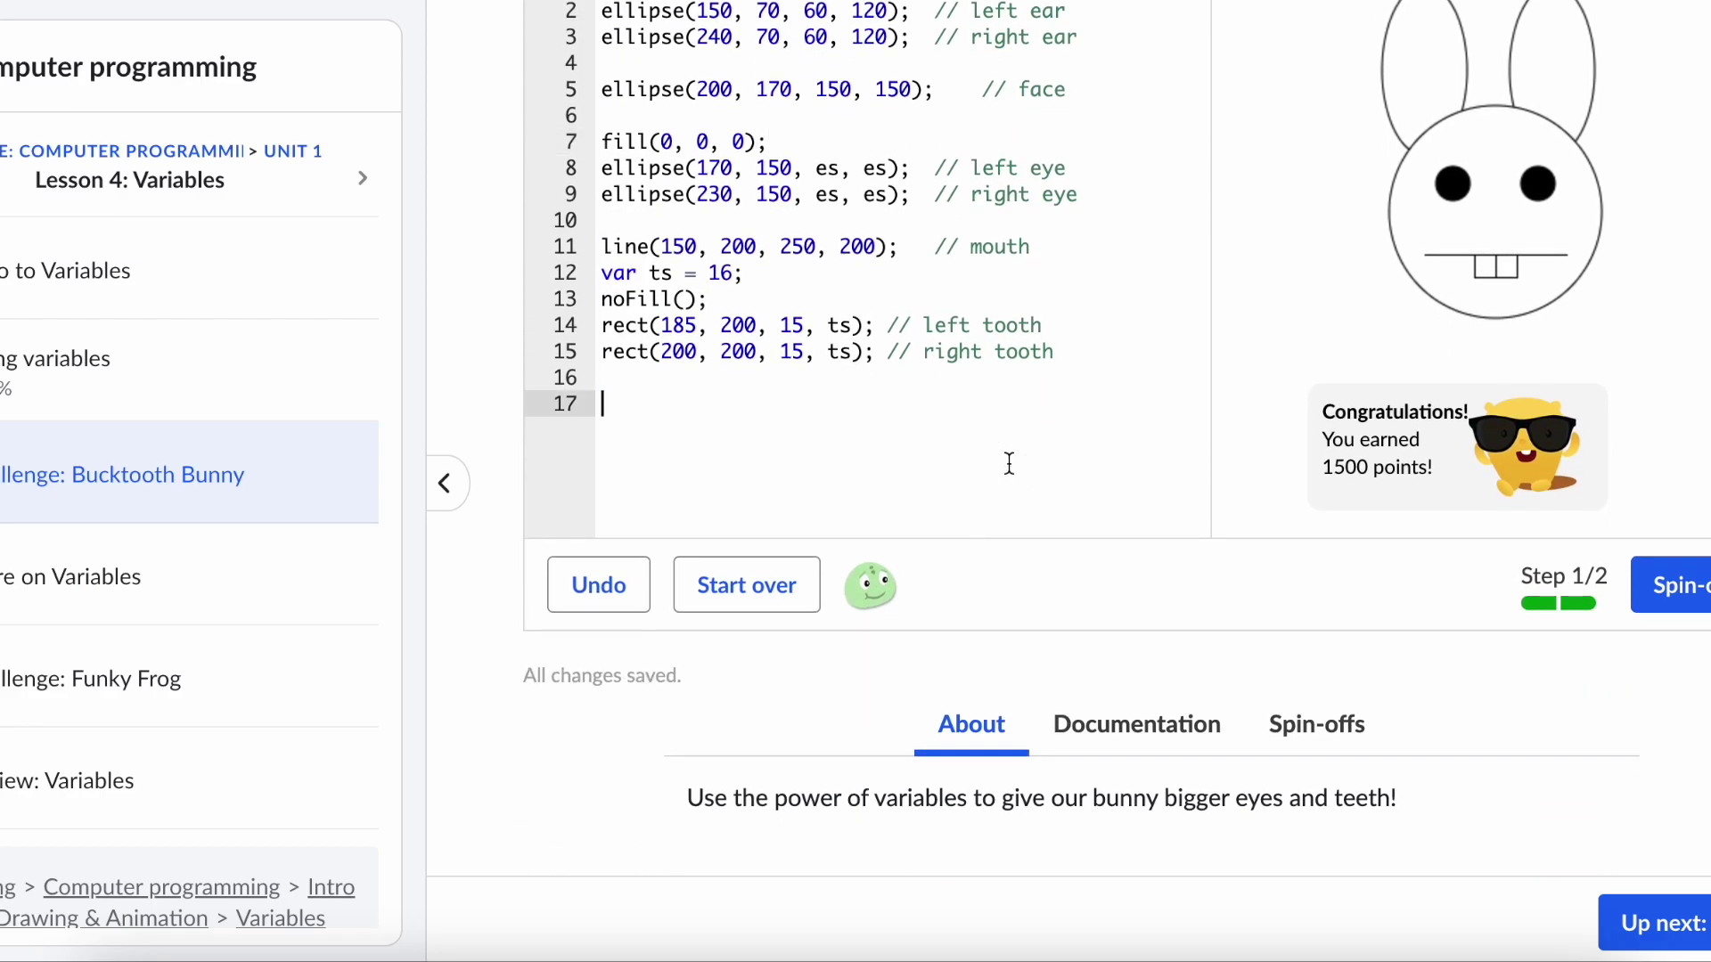
{"action": "left_click", "coordinate": [260, 592]}
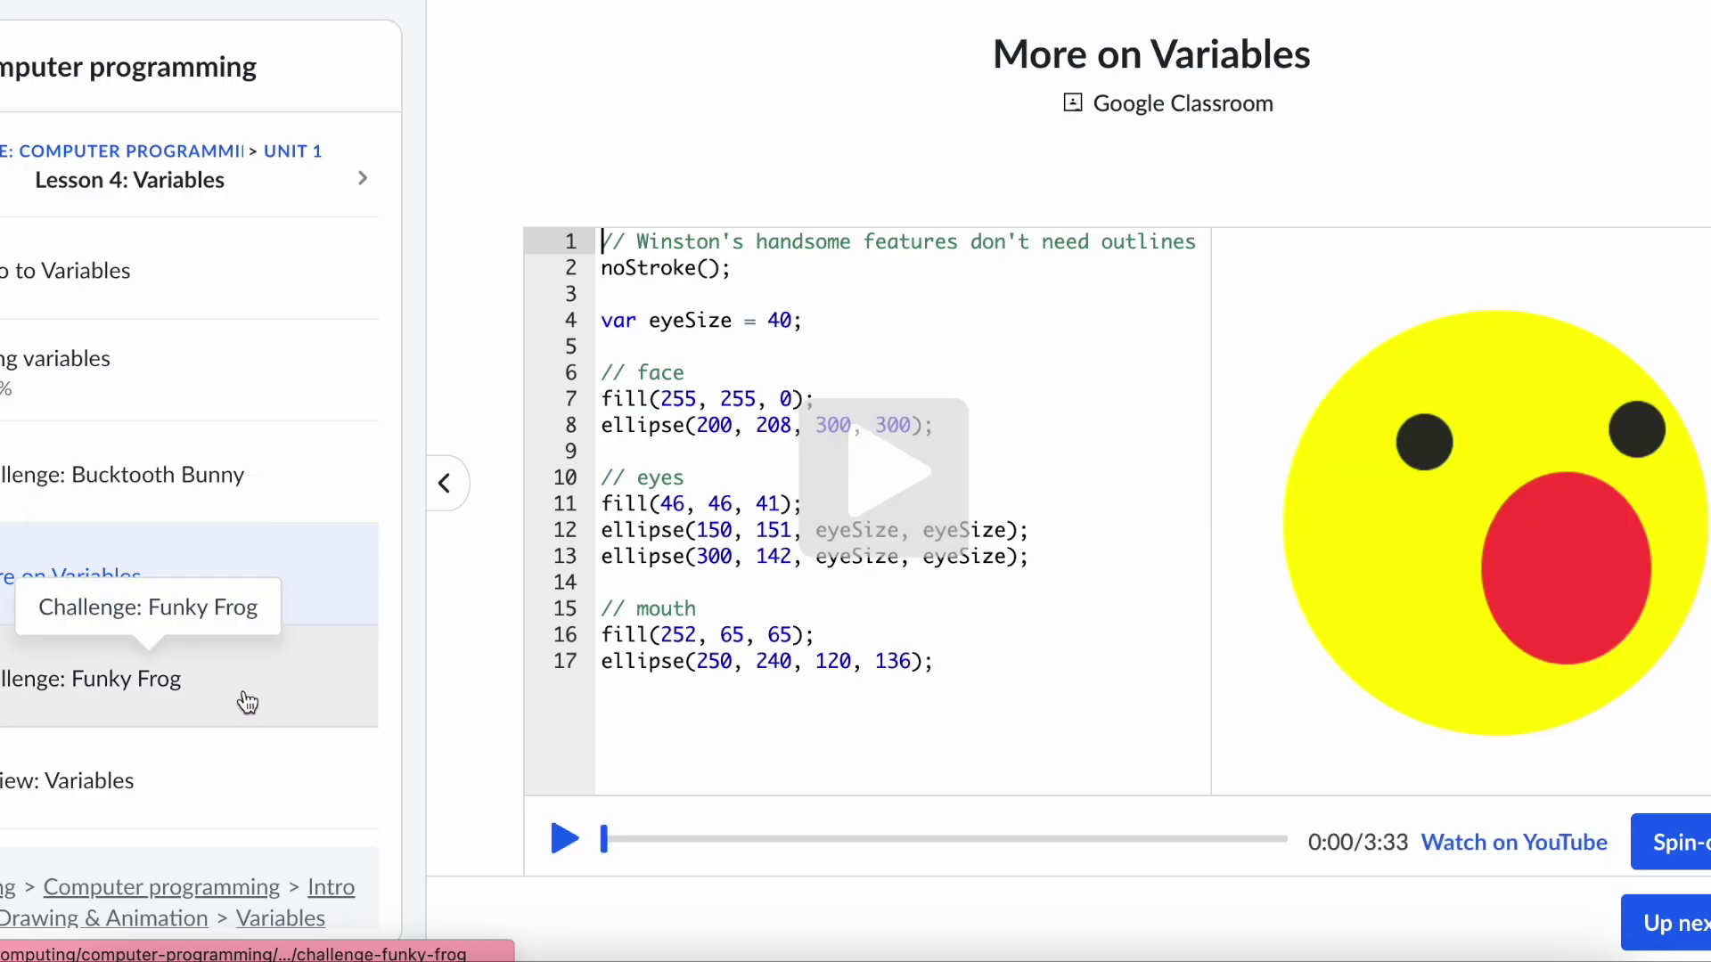
- Open the Funky Frog challenge and inspect the x and y variables on line 1
{"action": "left_click", "coordinate": [247, 703]}
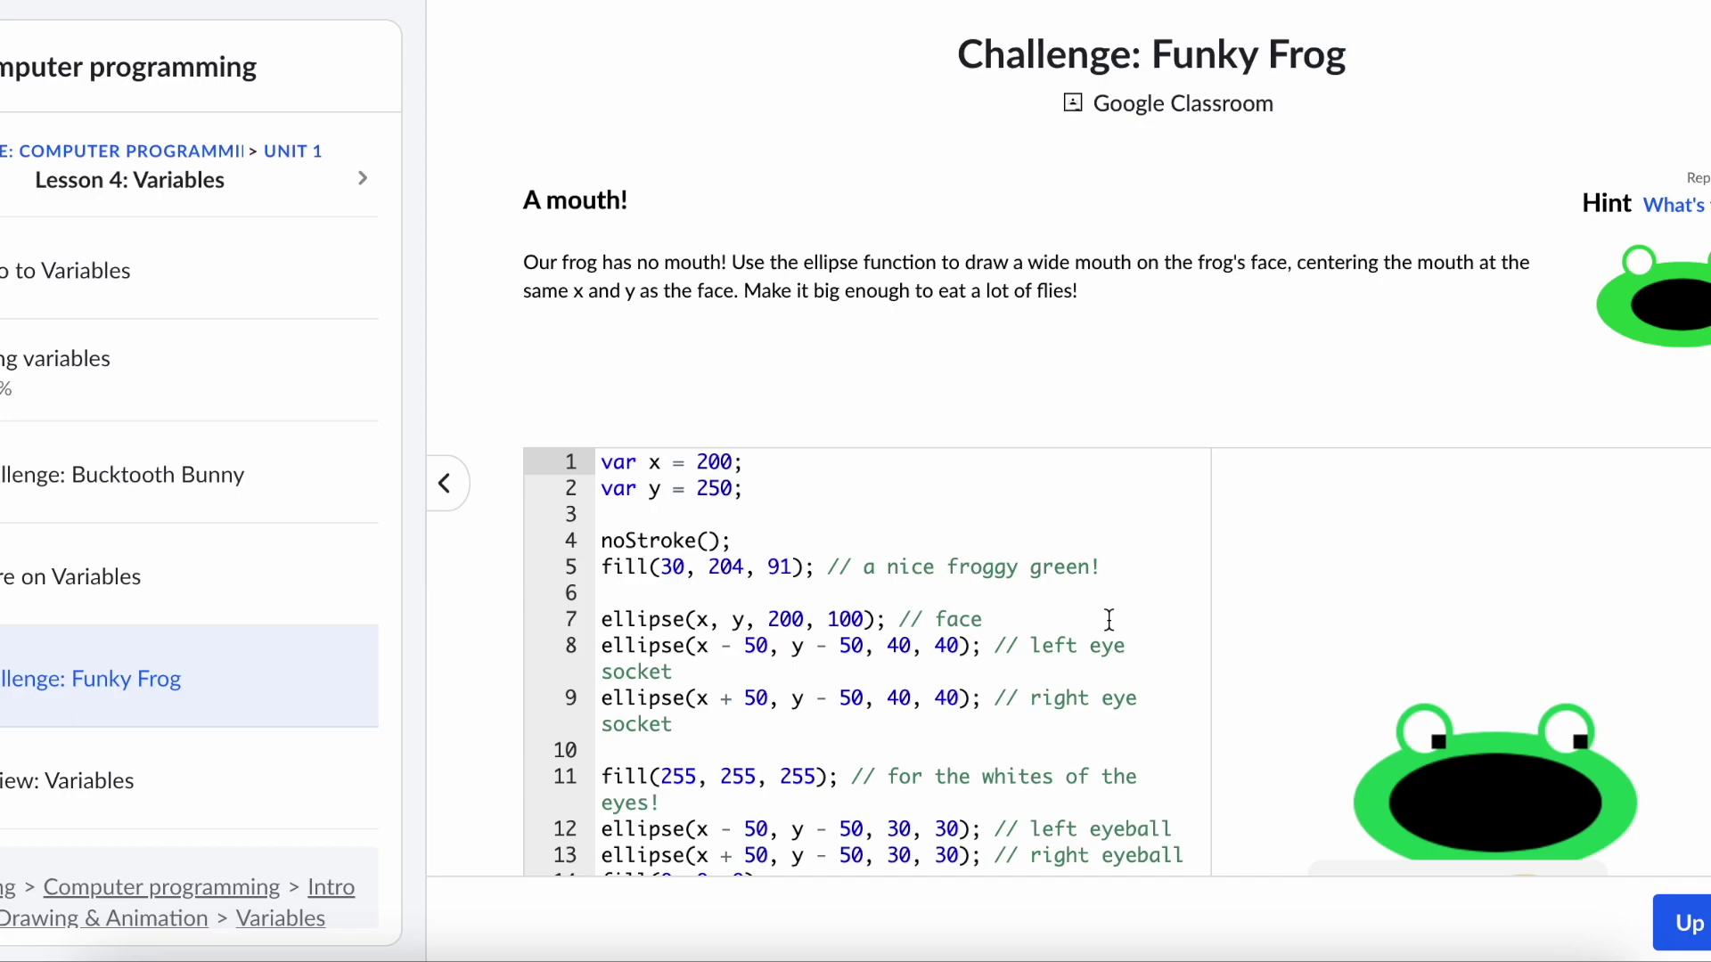
{"action": "scroll", "coordinate": [1001, 695], "scroll_direction": "down", "scroll_amount": 1}
{"action": "scroll", "coordinate": [1001, 695], "scroll_direction": "up", "scroll_amount": 1}
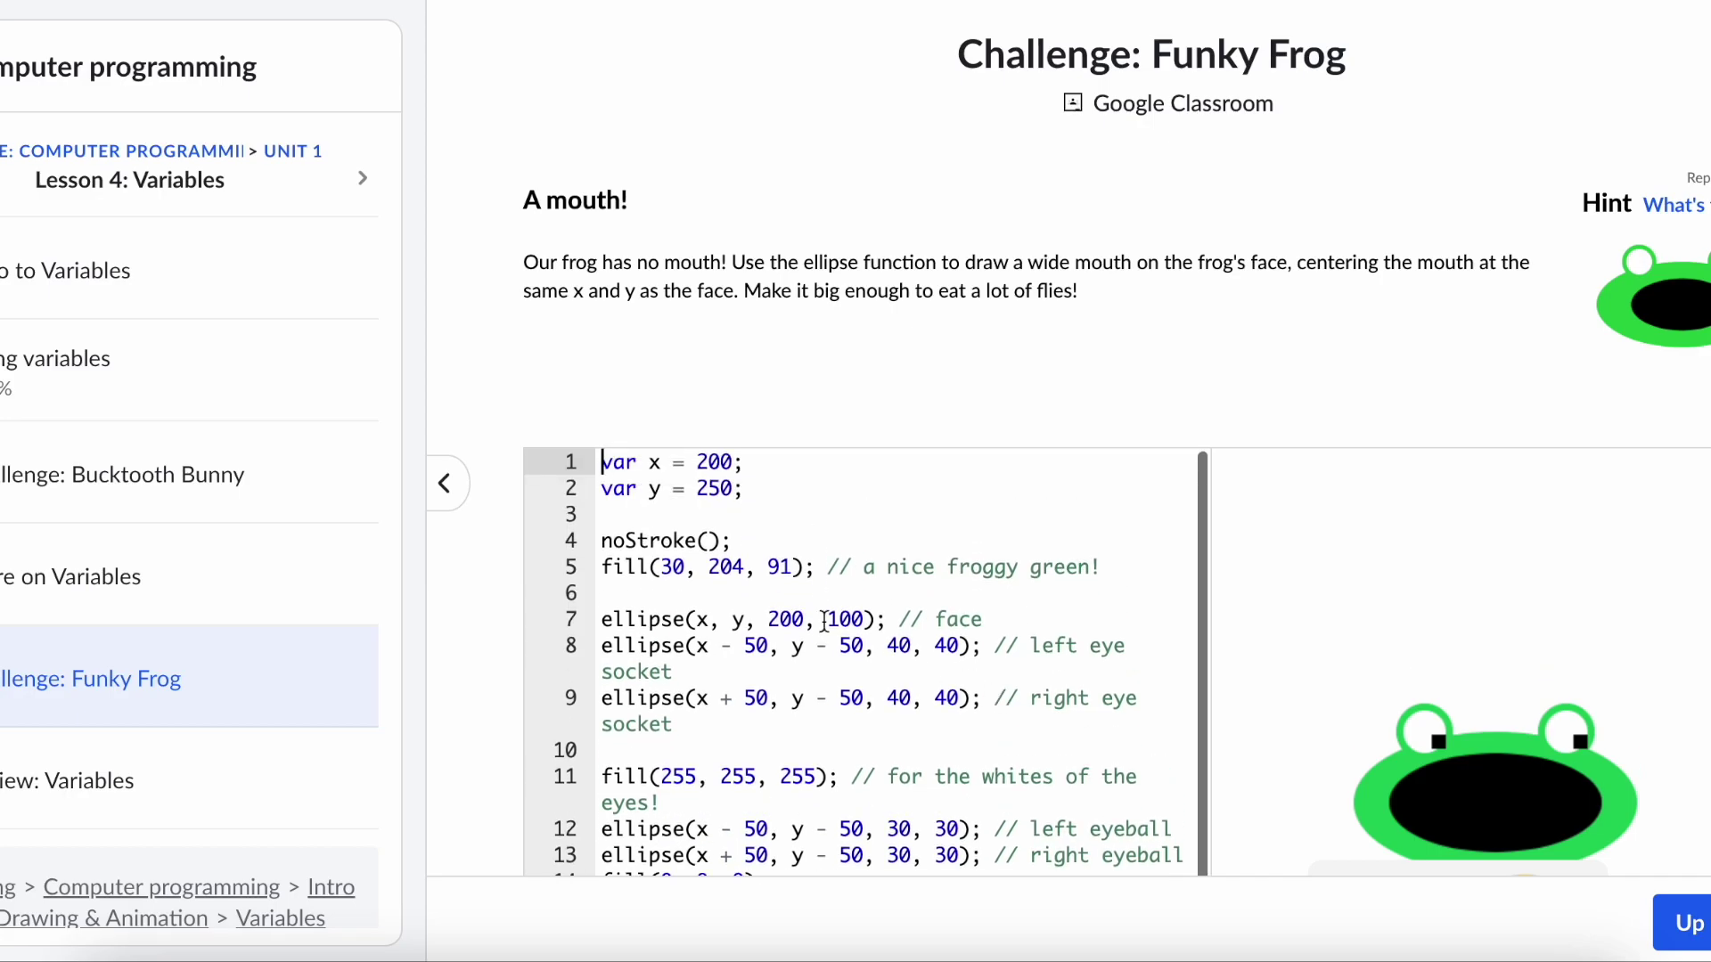
{"action": "left_click", "coordinate": [658, 489]}
{"action": "left_click", "coordinate": [650, 462]}
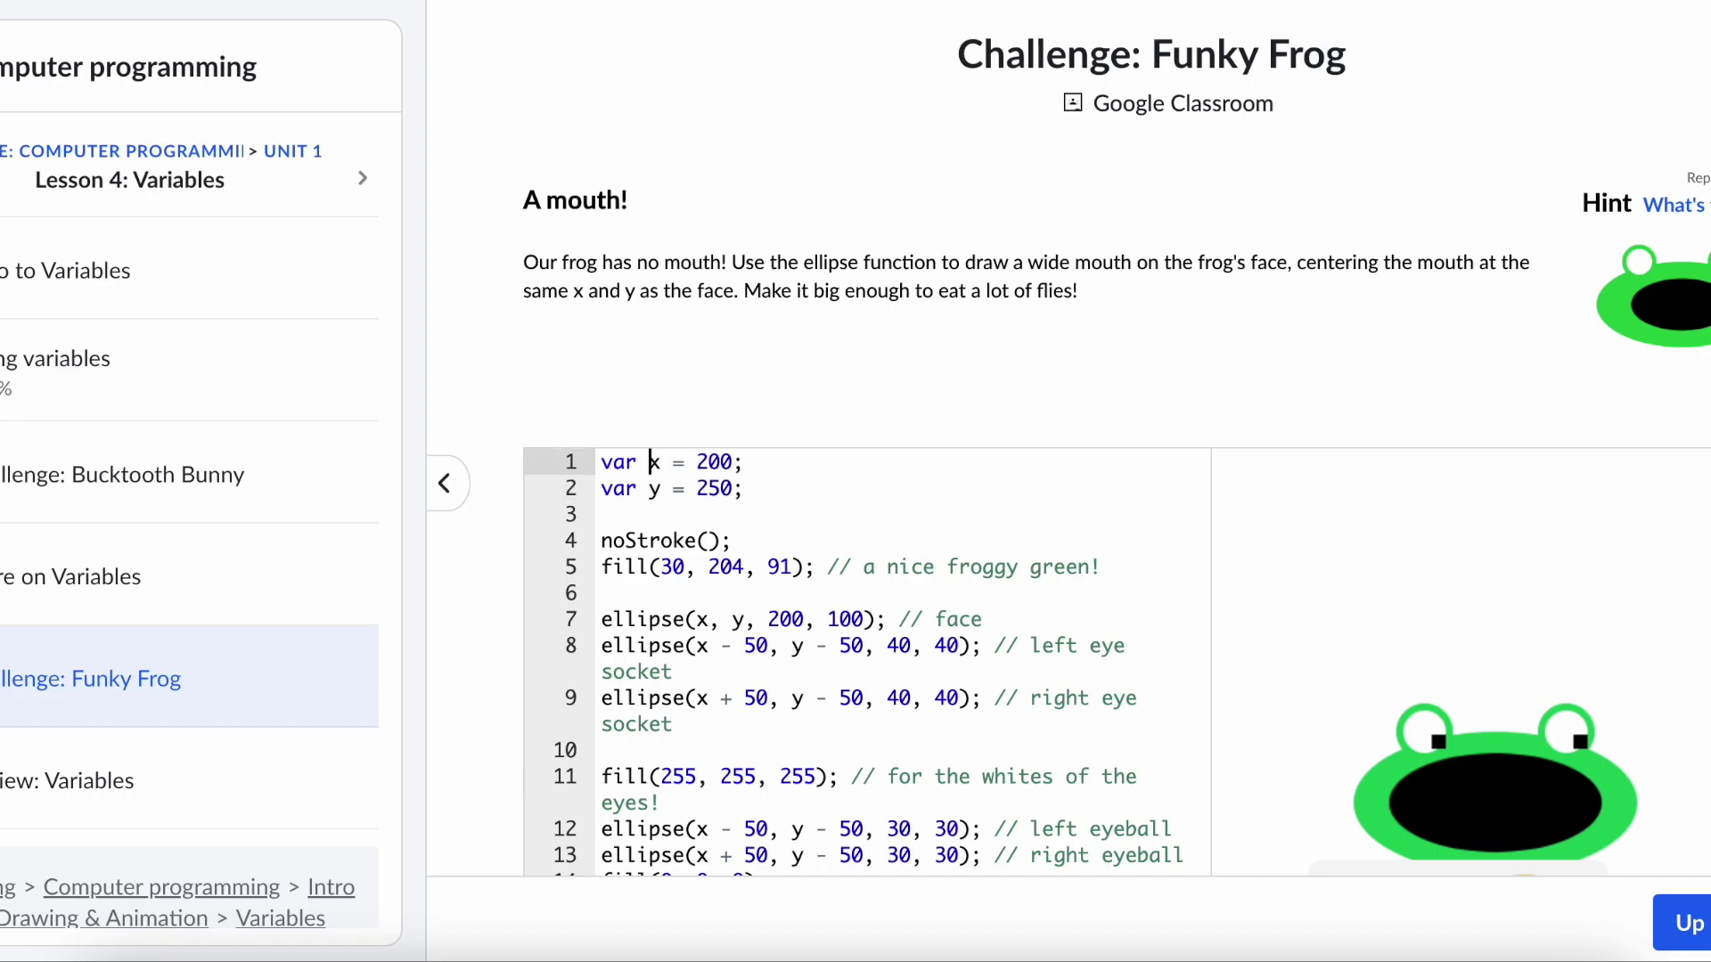
{"action": "left_click", "coordinate": [662, 463]}
- Inspect the face ellipse's x, y position and the eye socket offsets, down to the eyeball lines
{"action": "scroll", "coordinate": [1473, 735], "scroll_direction": "down", "scroll_amount": 2}
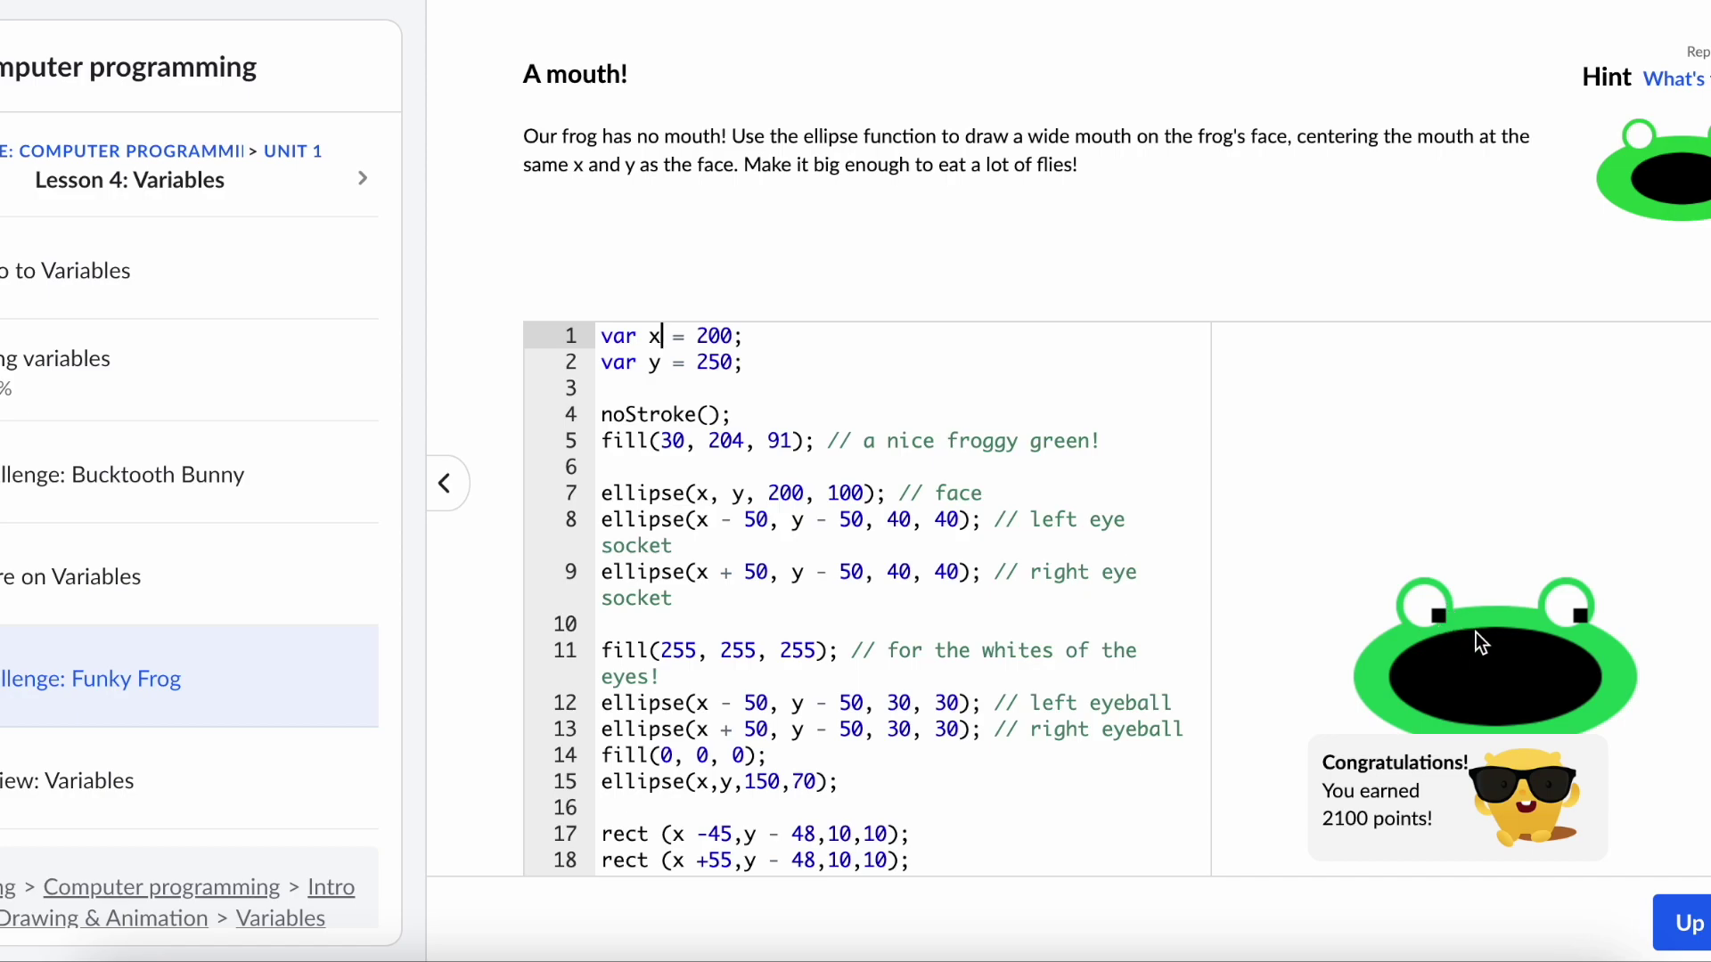
{"action": "left_click", "coordinate": [698, 493]}
{"action": "left_click_drag", "start_coordinate": [698, 493], "coordinate": [752, 493]}
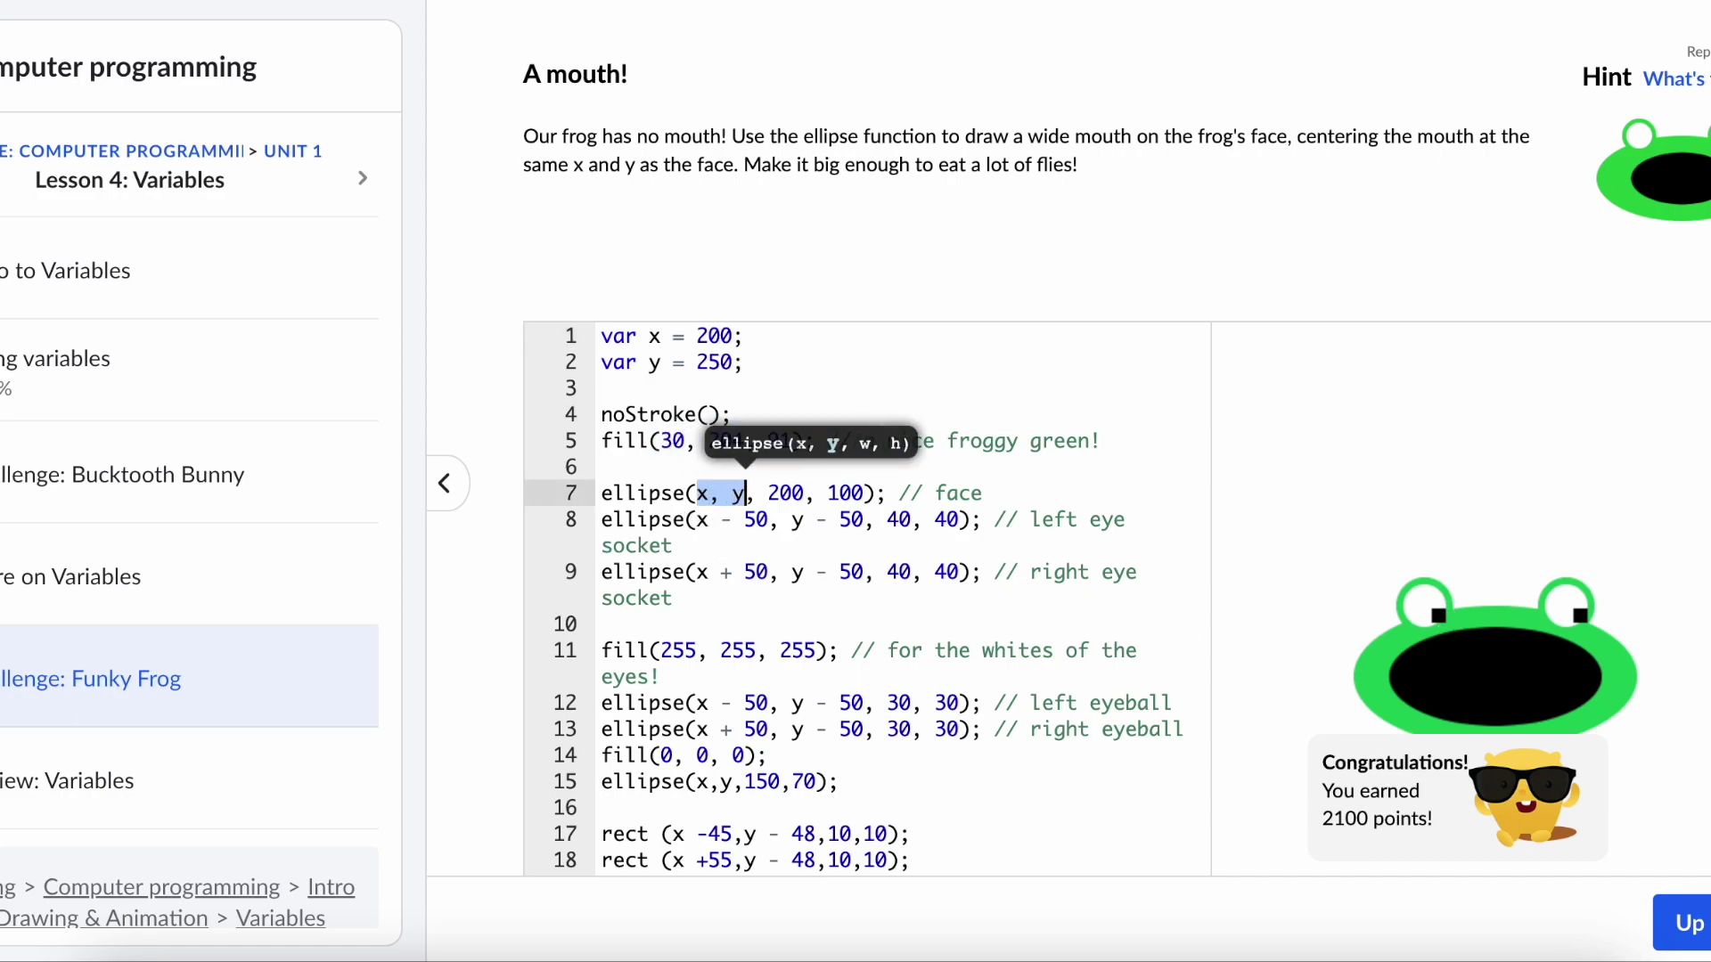
{"action": "left_click", "coordinate": [710, 520]}
{"action": "key", "text": "Right"}
{"action": "key", "text": "Right"}
{"action": "key", "text": "Right"}
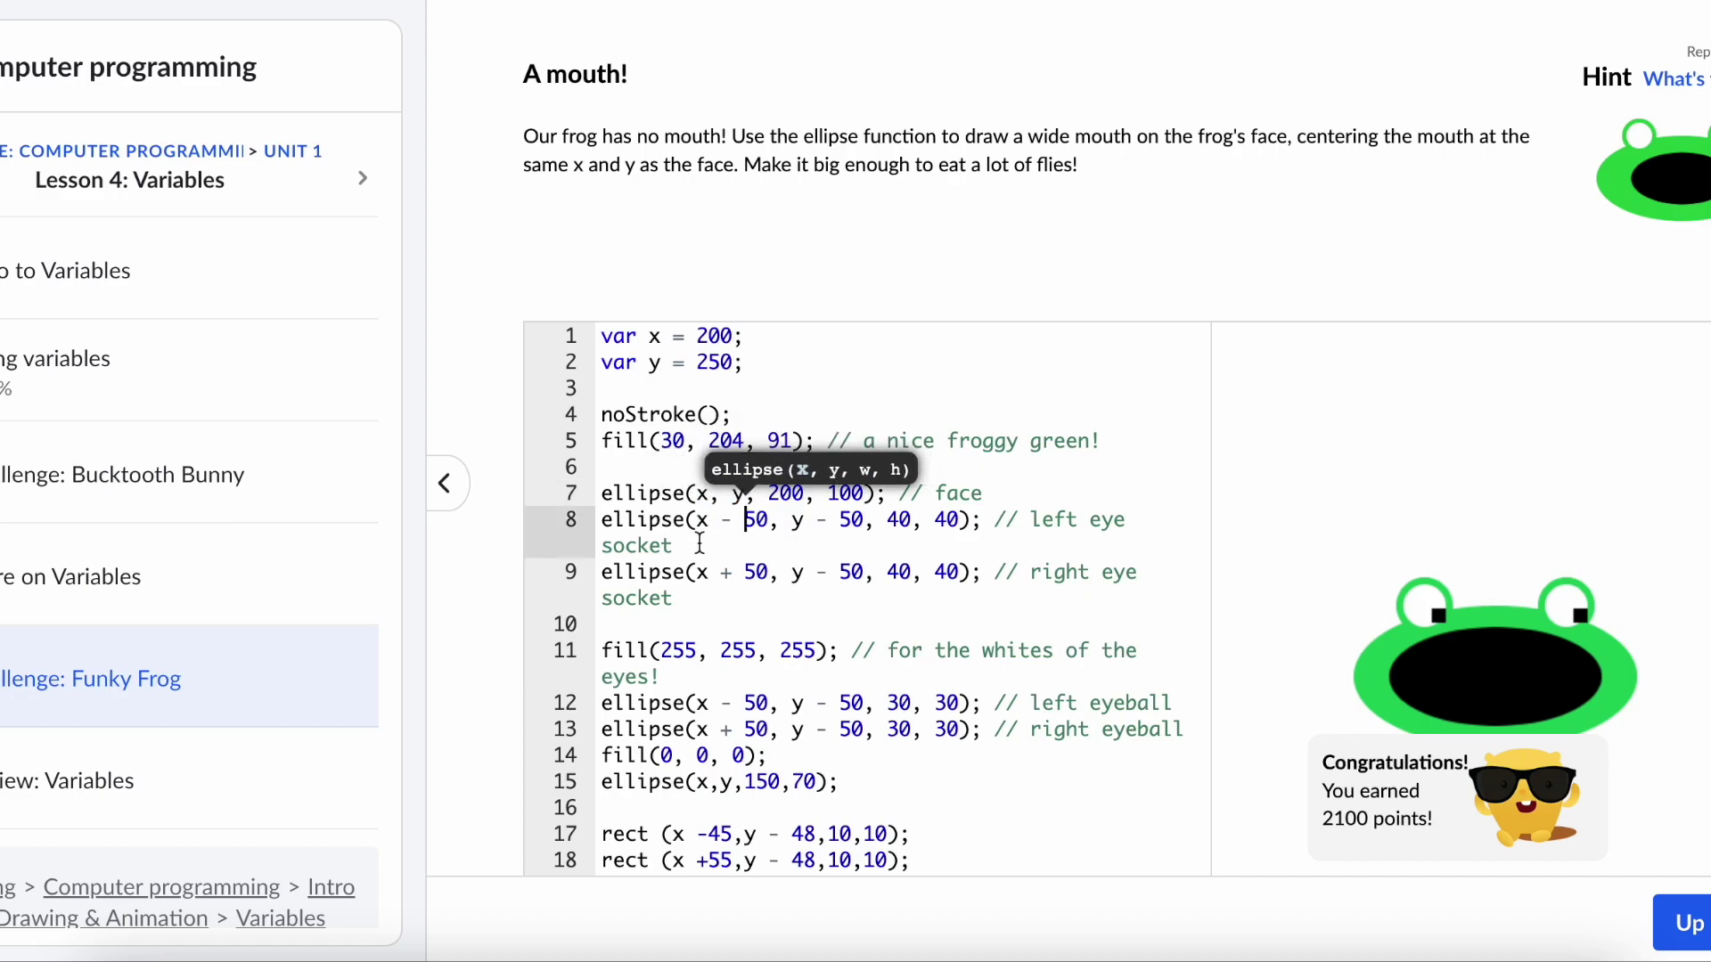
{"action": "left_click", "coordinate": [745, 571]}
{"action": "scroll", "coordinate": [1586, 719], "scroll_direction": "down", "scroll_amount": 1}
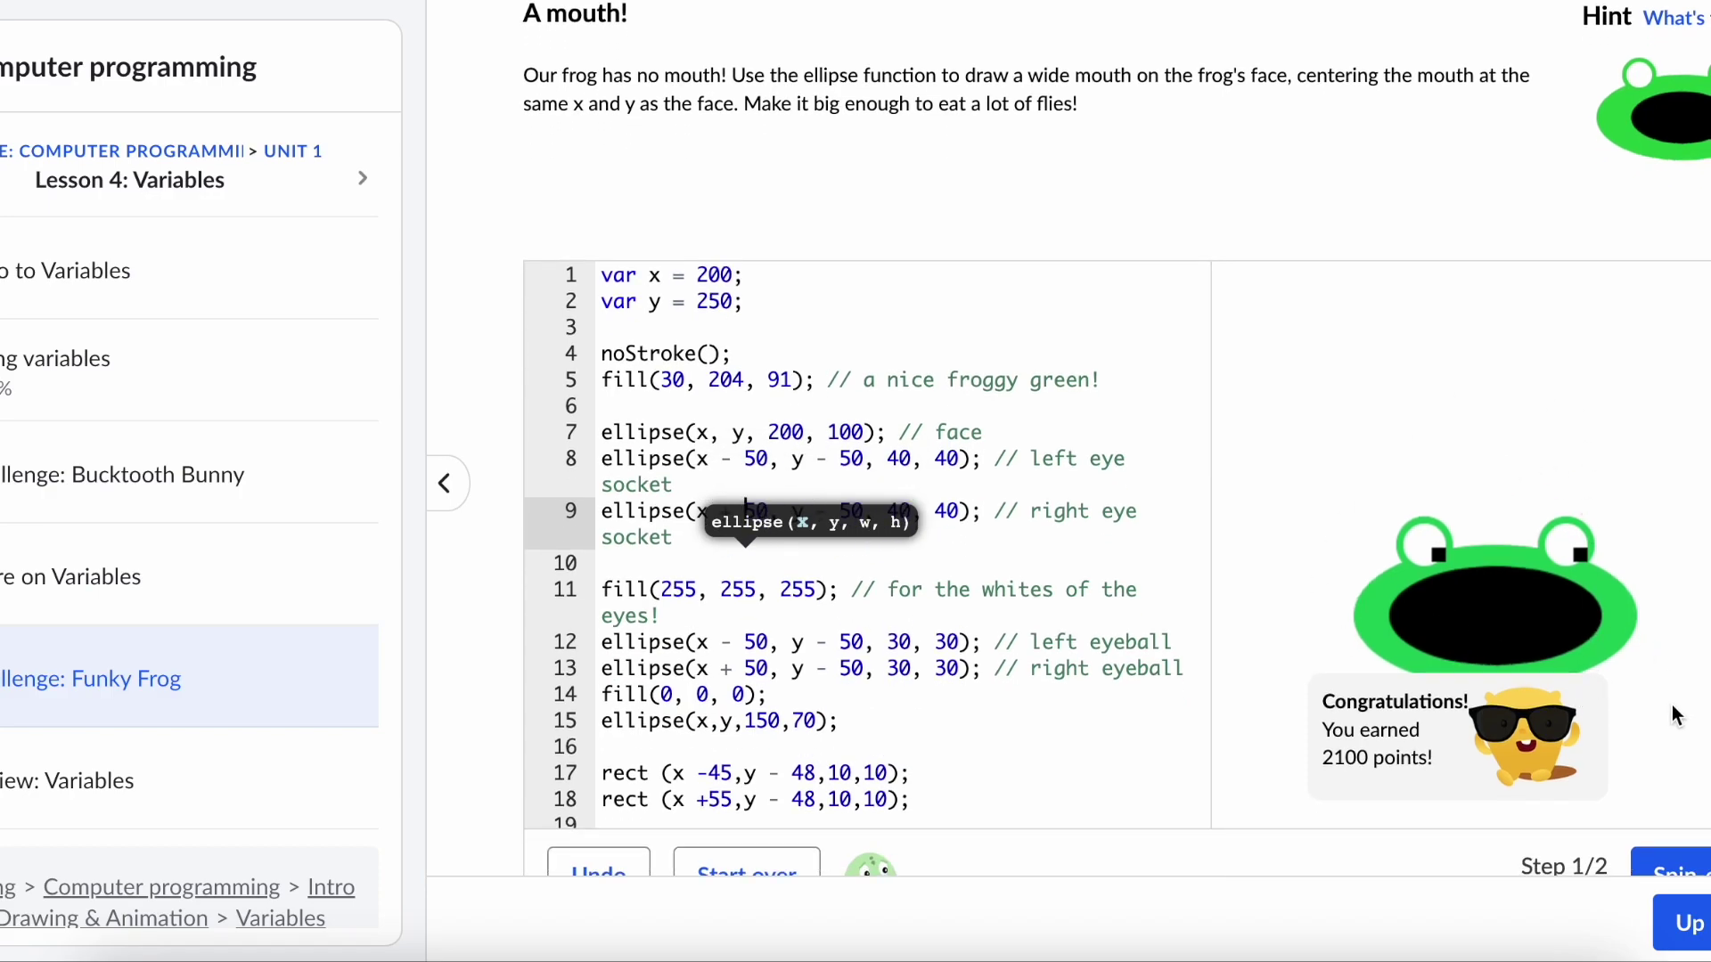
{"action": "scroll", "coordinate": [1671, 704], "scroll_direction": "down", "scroll_amount": 2}
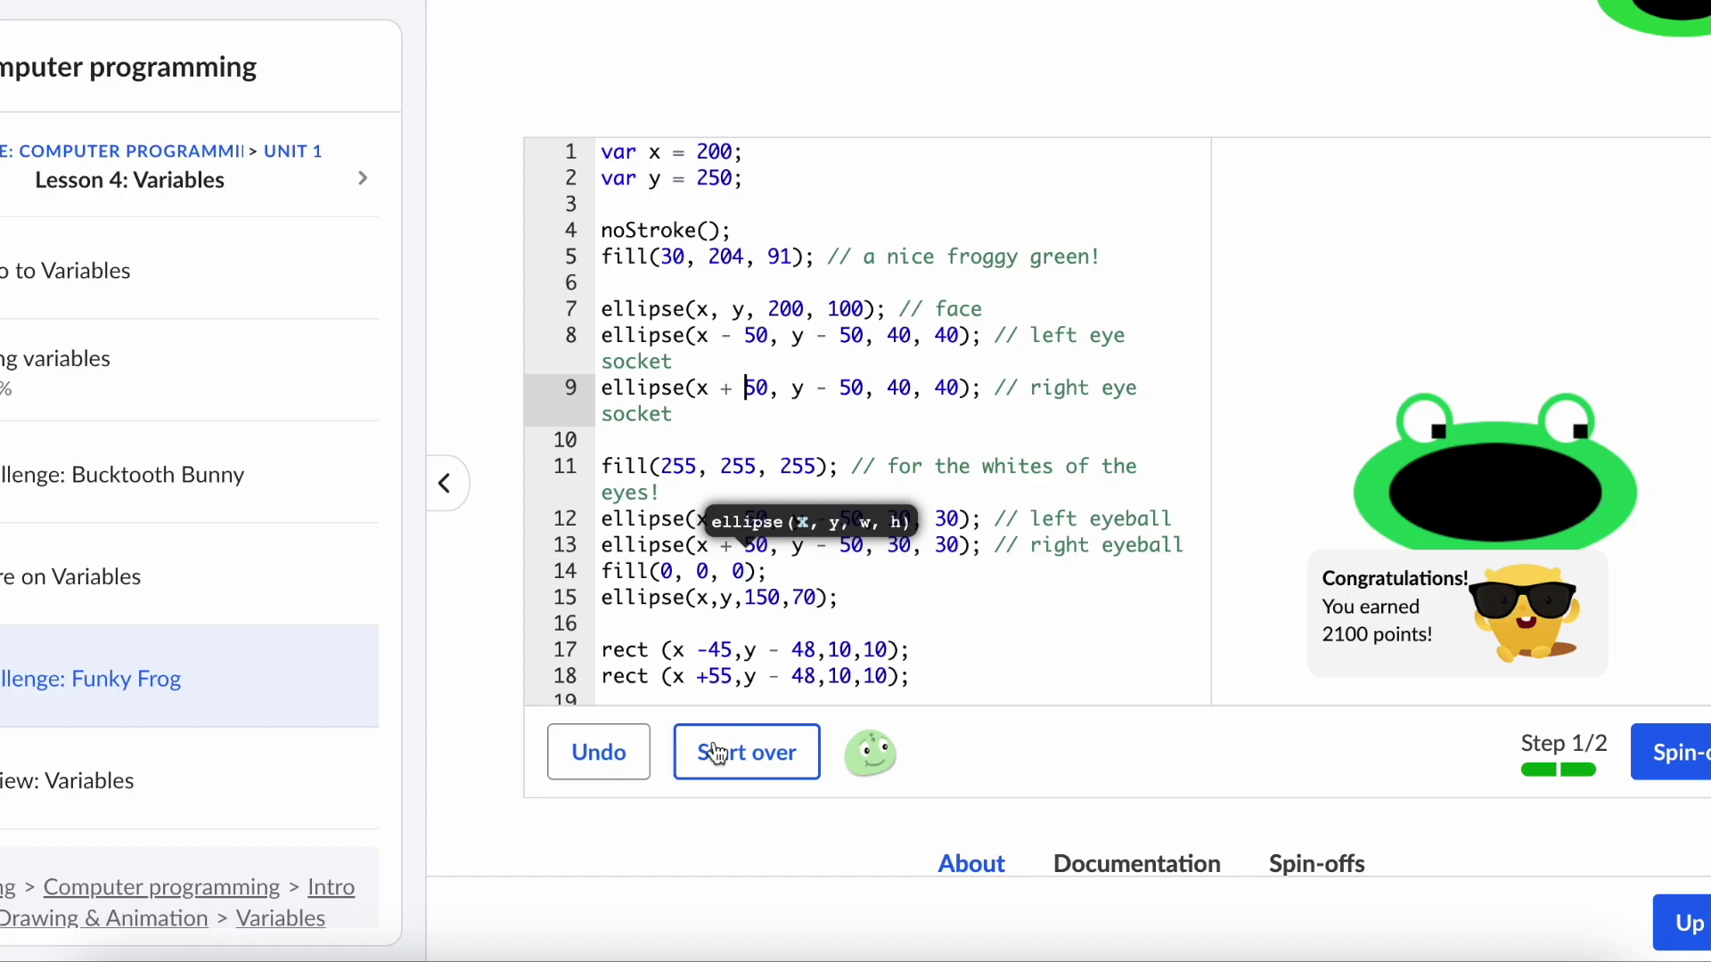
{"action": "left_click", "coordinate": [704, 570]}
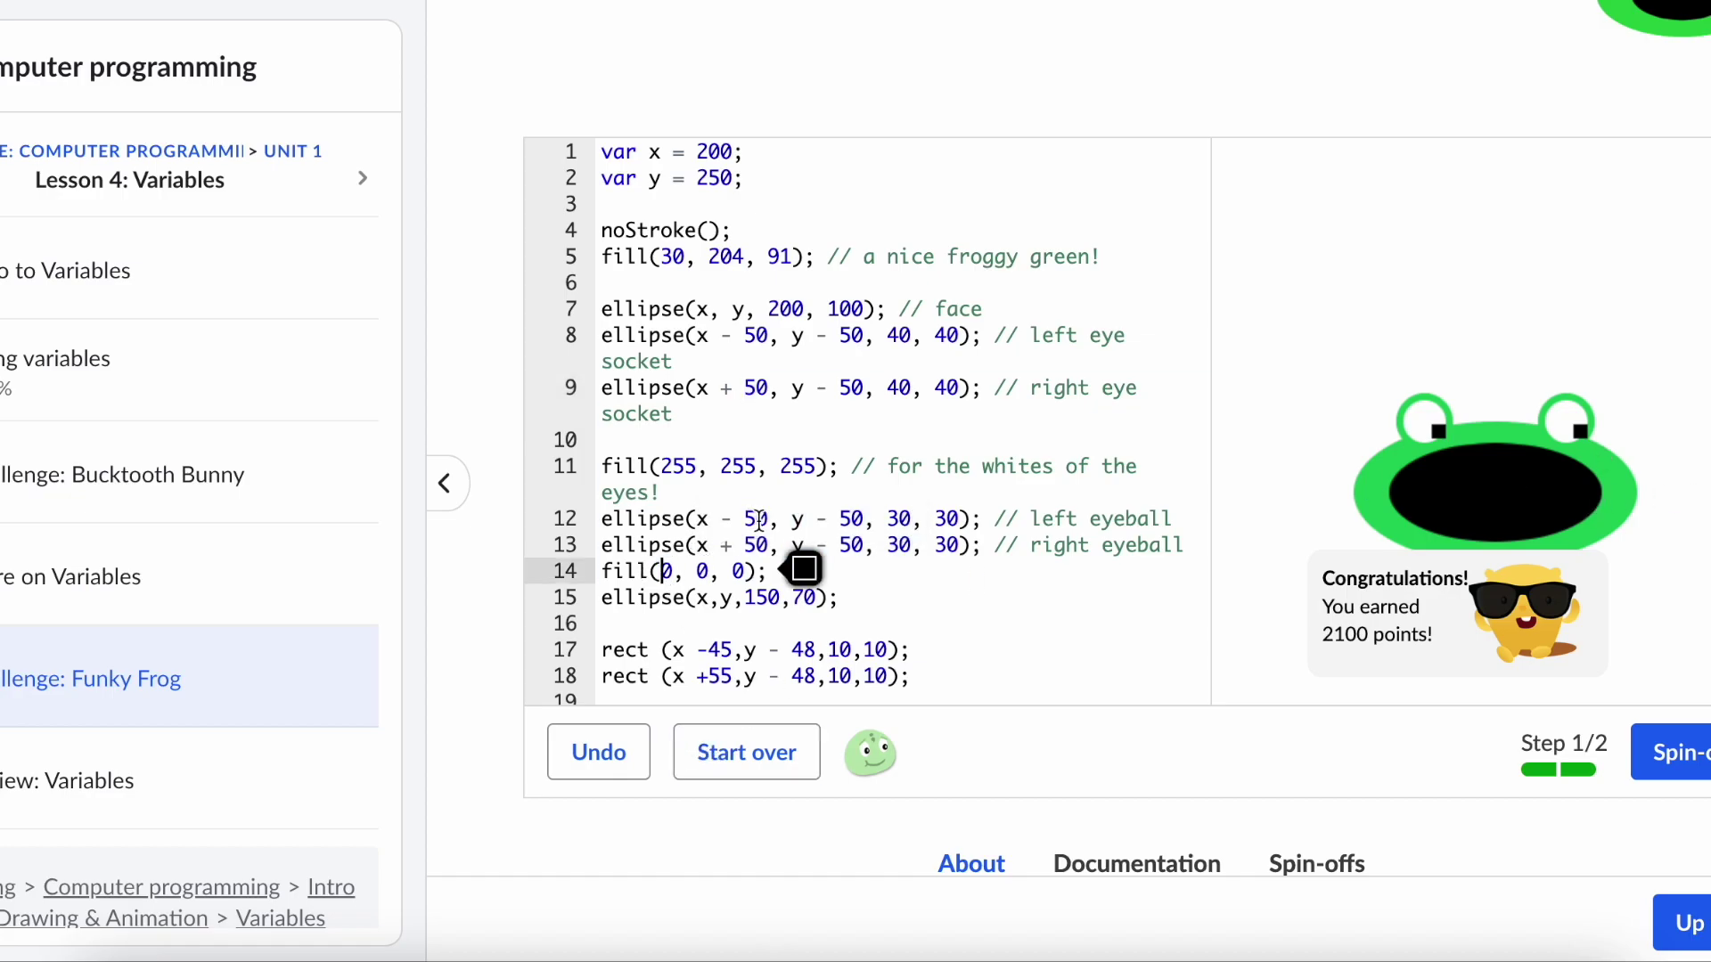
- Try 40 and 60 as the eyeball x offsets, then reset both eyeballs' x offsets to 50
{"action": "left_click", "coordinate": [758, 517]}
{"action": "key", "text": "ctrl+a"}
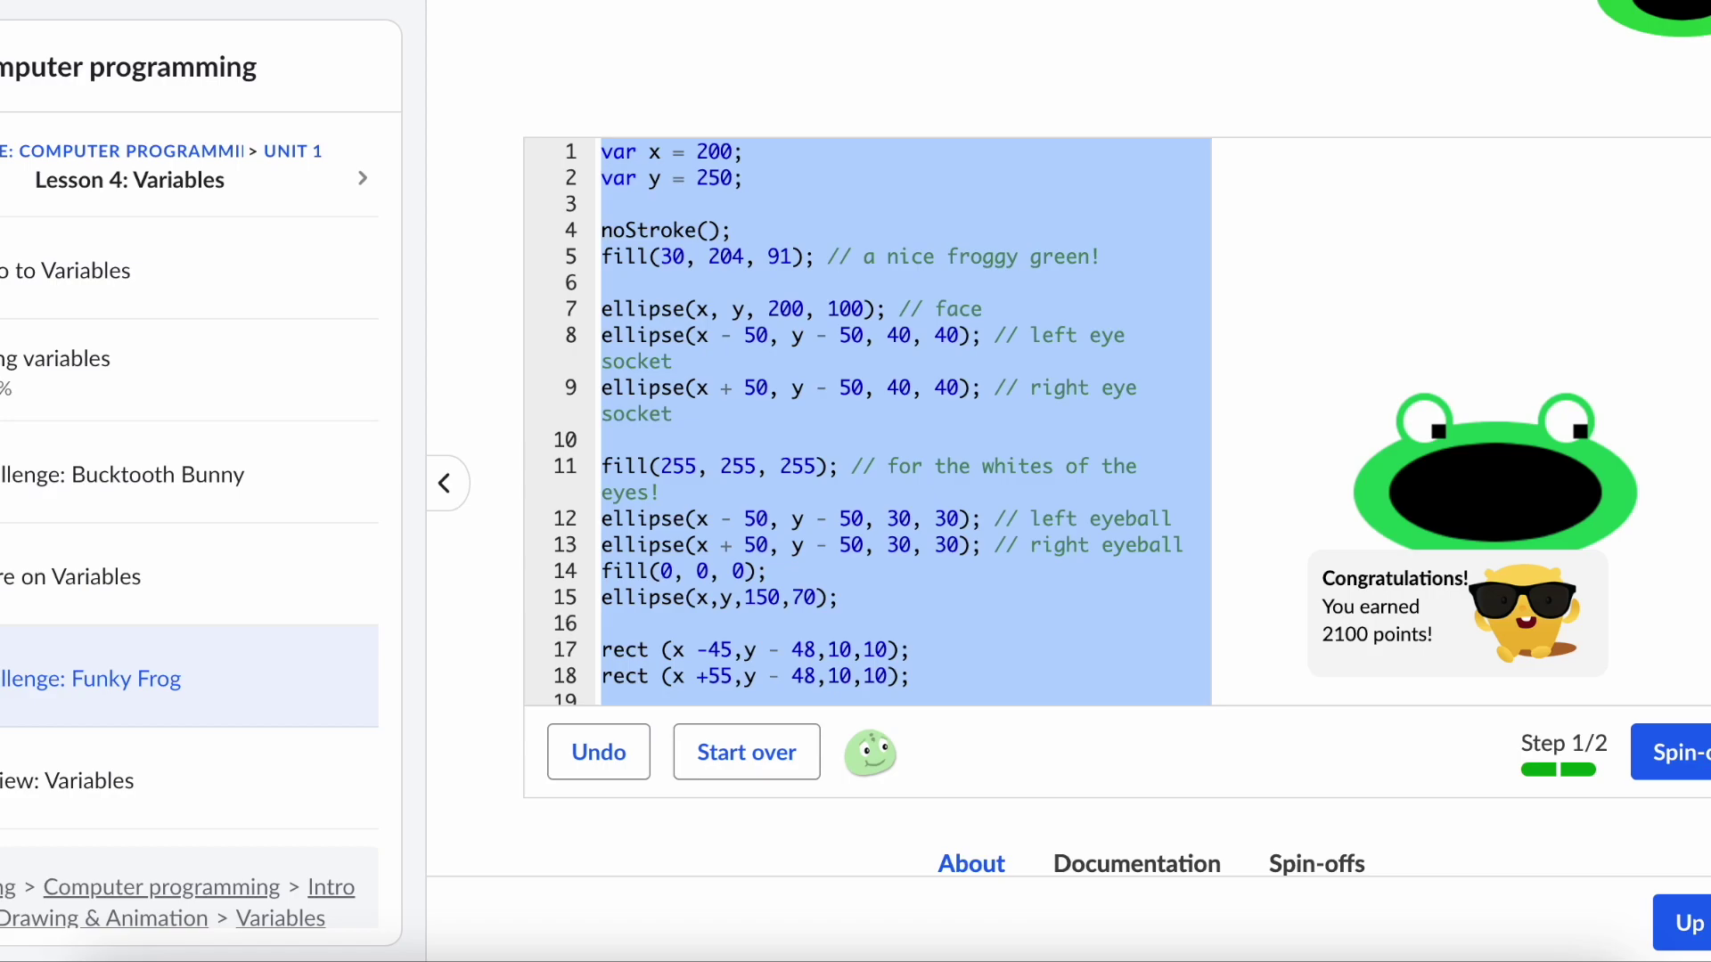
{"action": "left_click", "coordinate": [758, 518]}
{"action": "key", "text": "Left"}
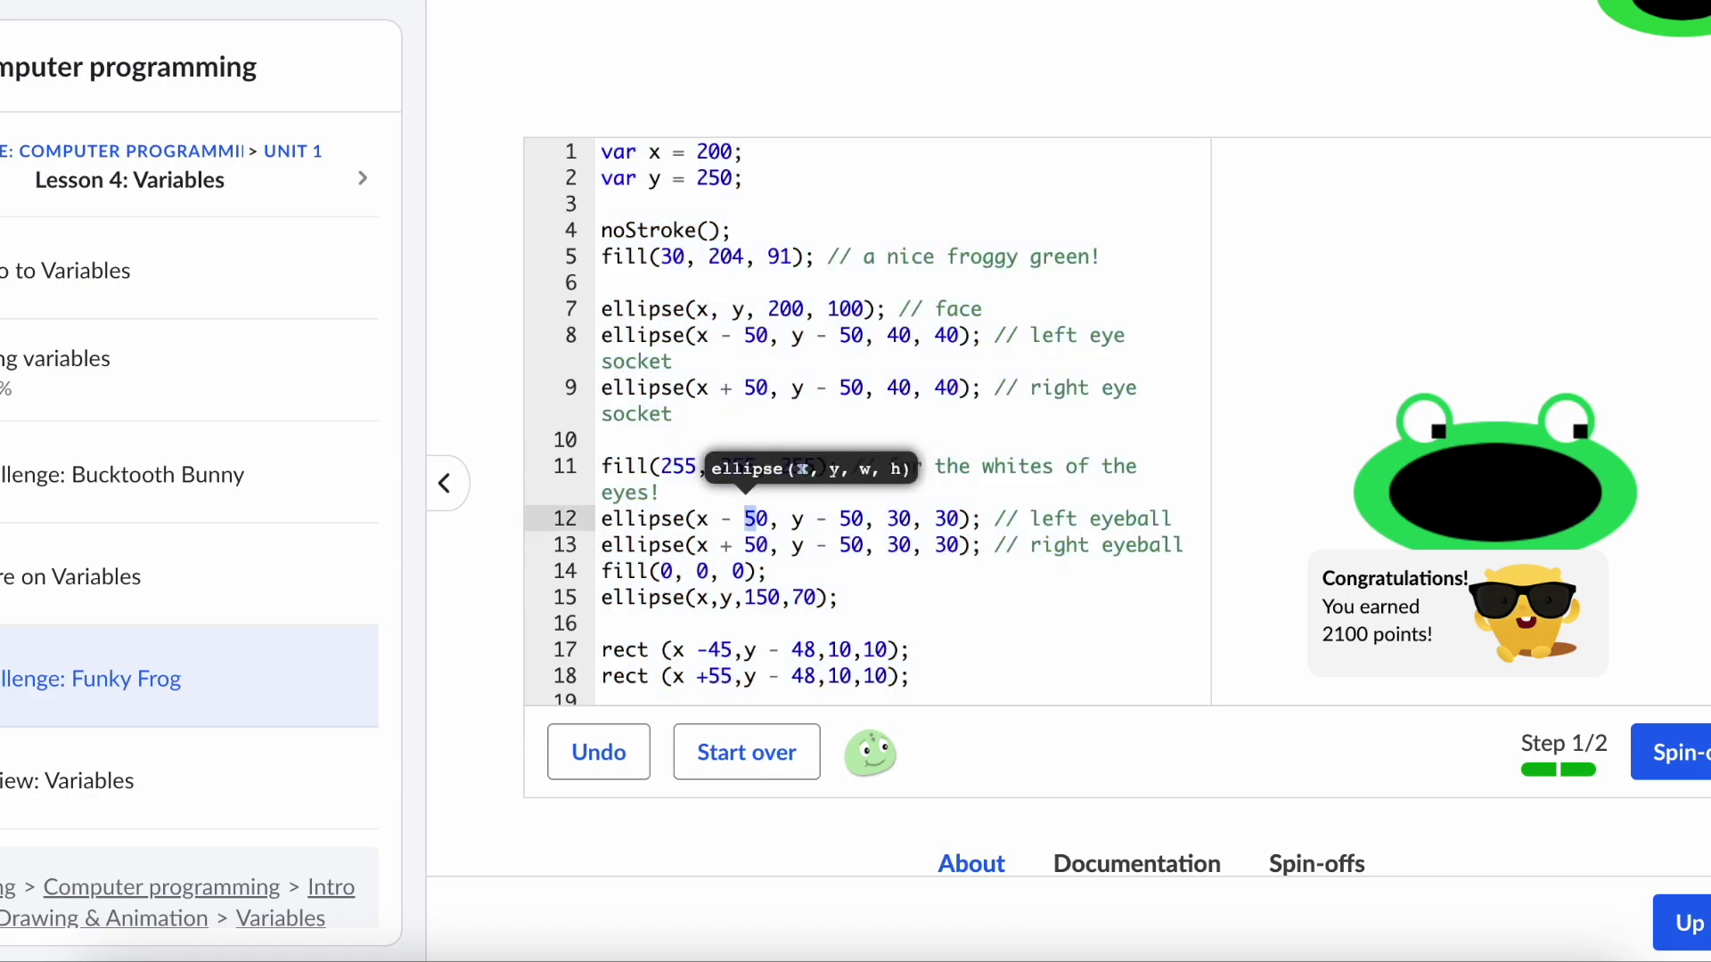
{"action": "type", "text": "4"}
{"action": "key", "text": "Down"}
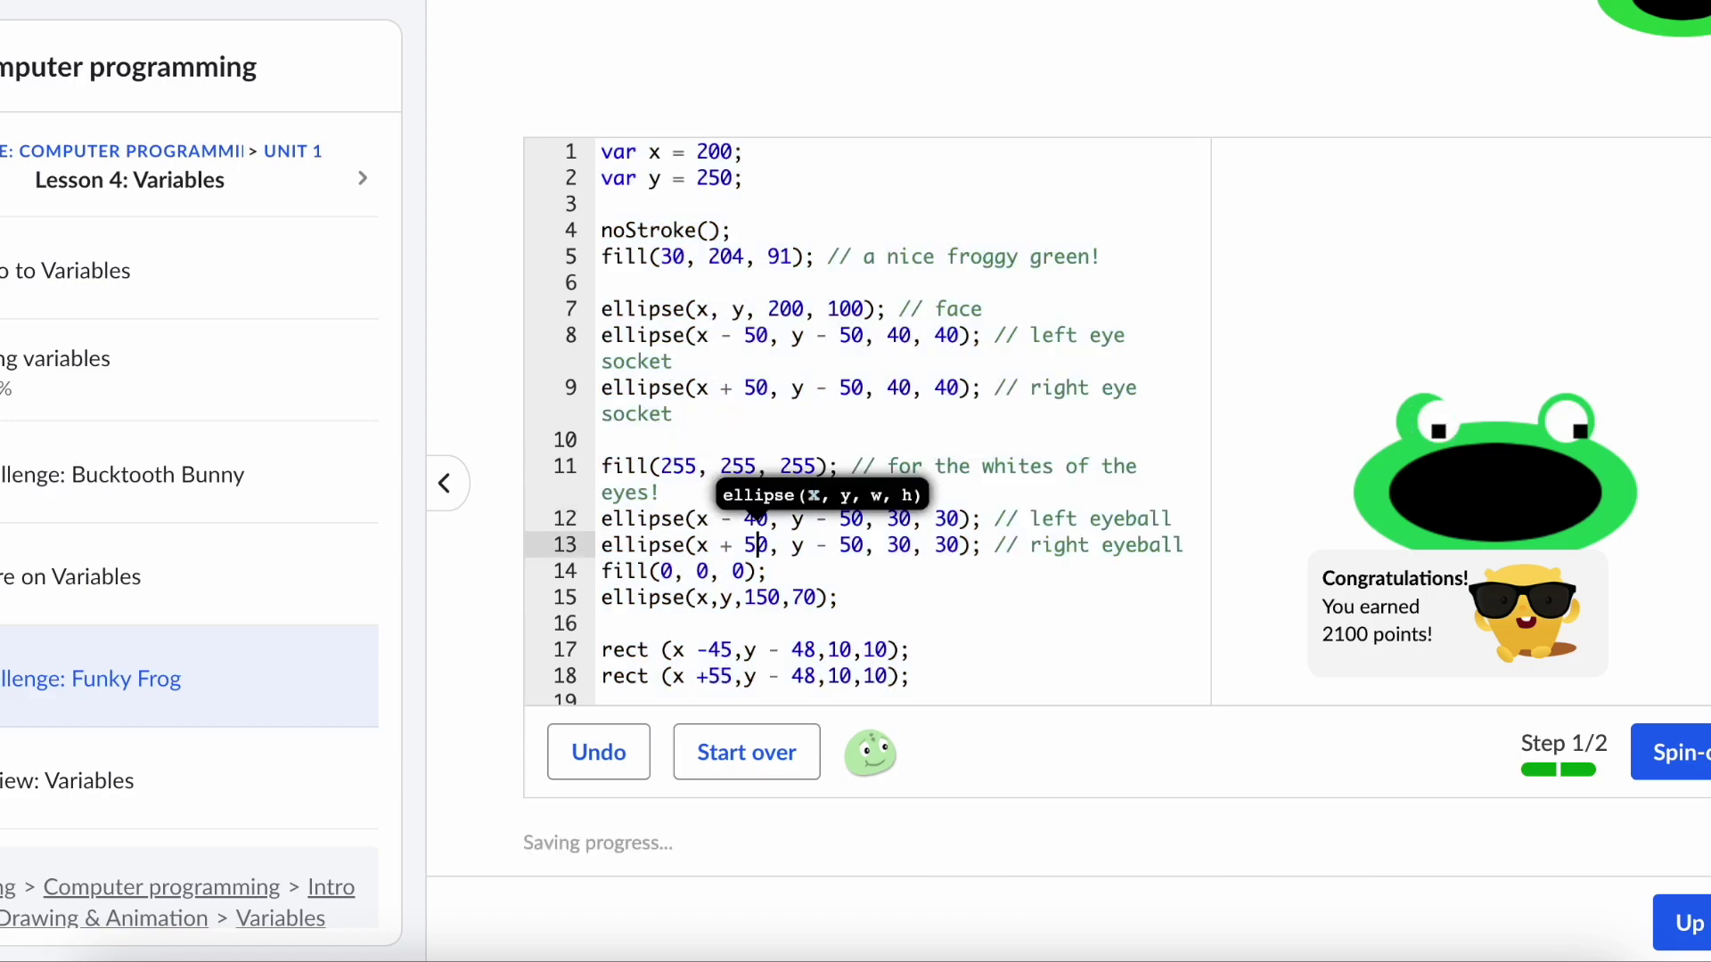
{"action": "key", "text": "shift+Left"}
{"action": "type", "text": "4"}
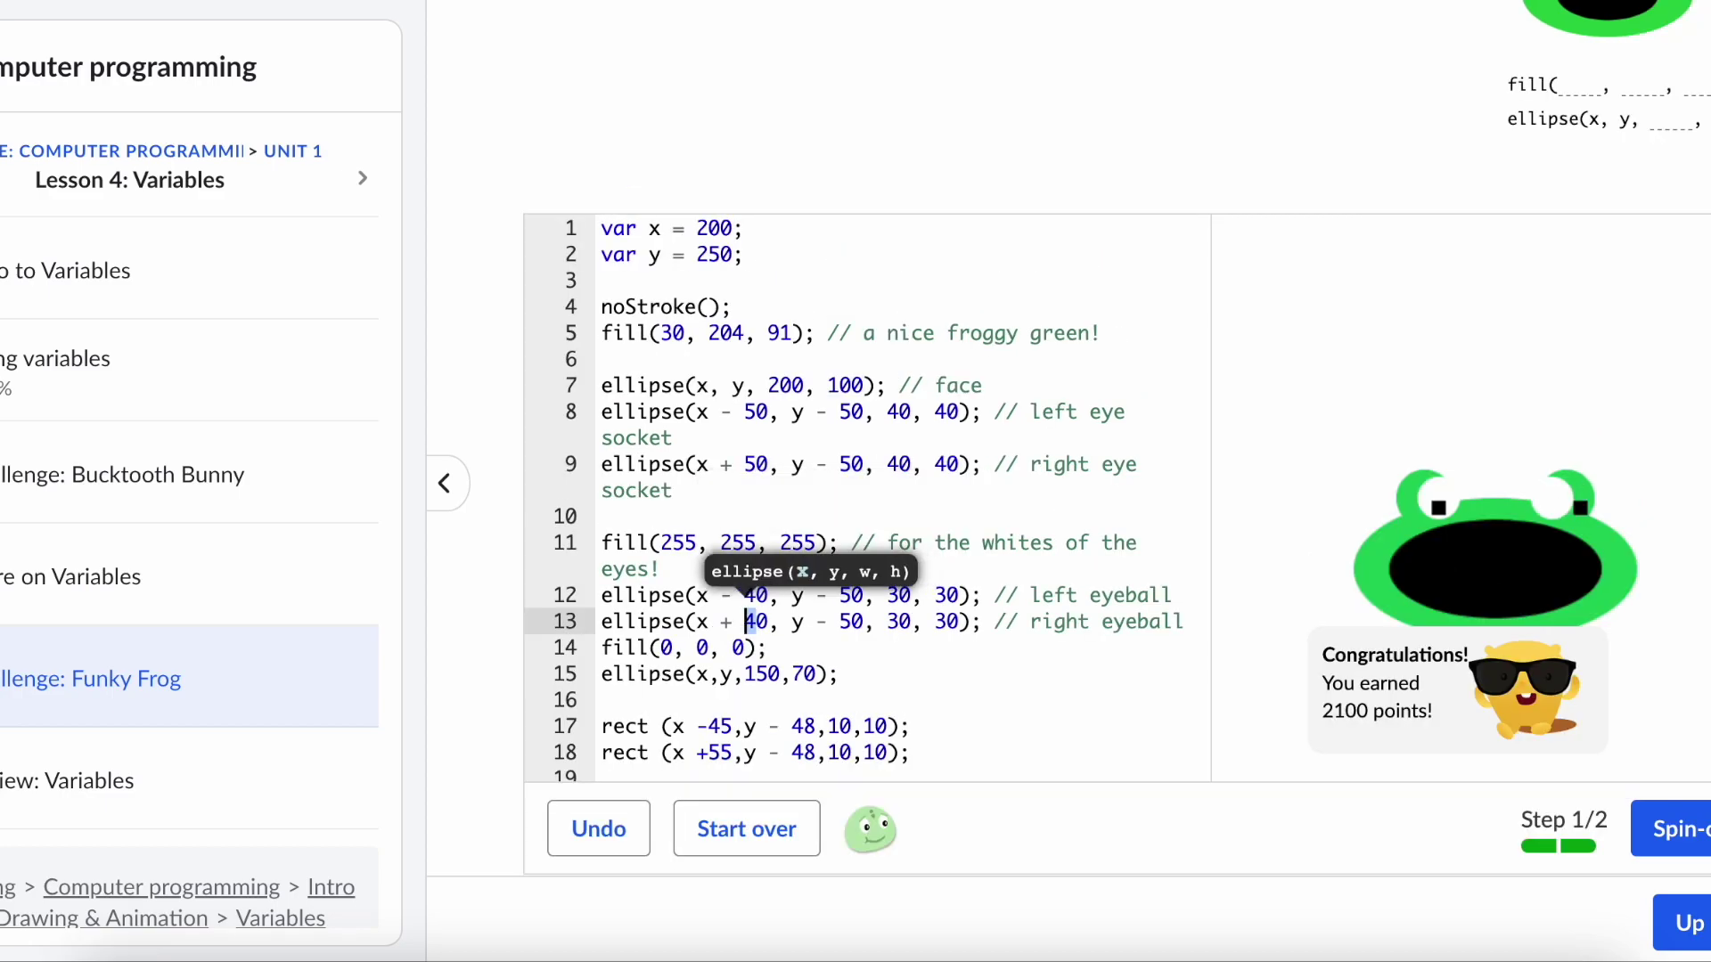
{"action": "key", "text": "BackSpace"}
{"action": "type", "text": "6"}
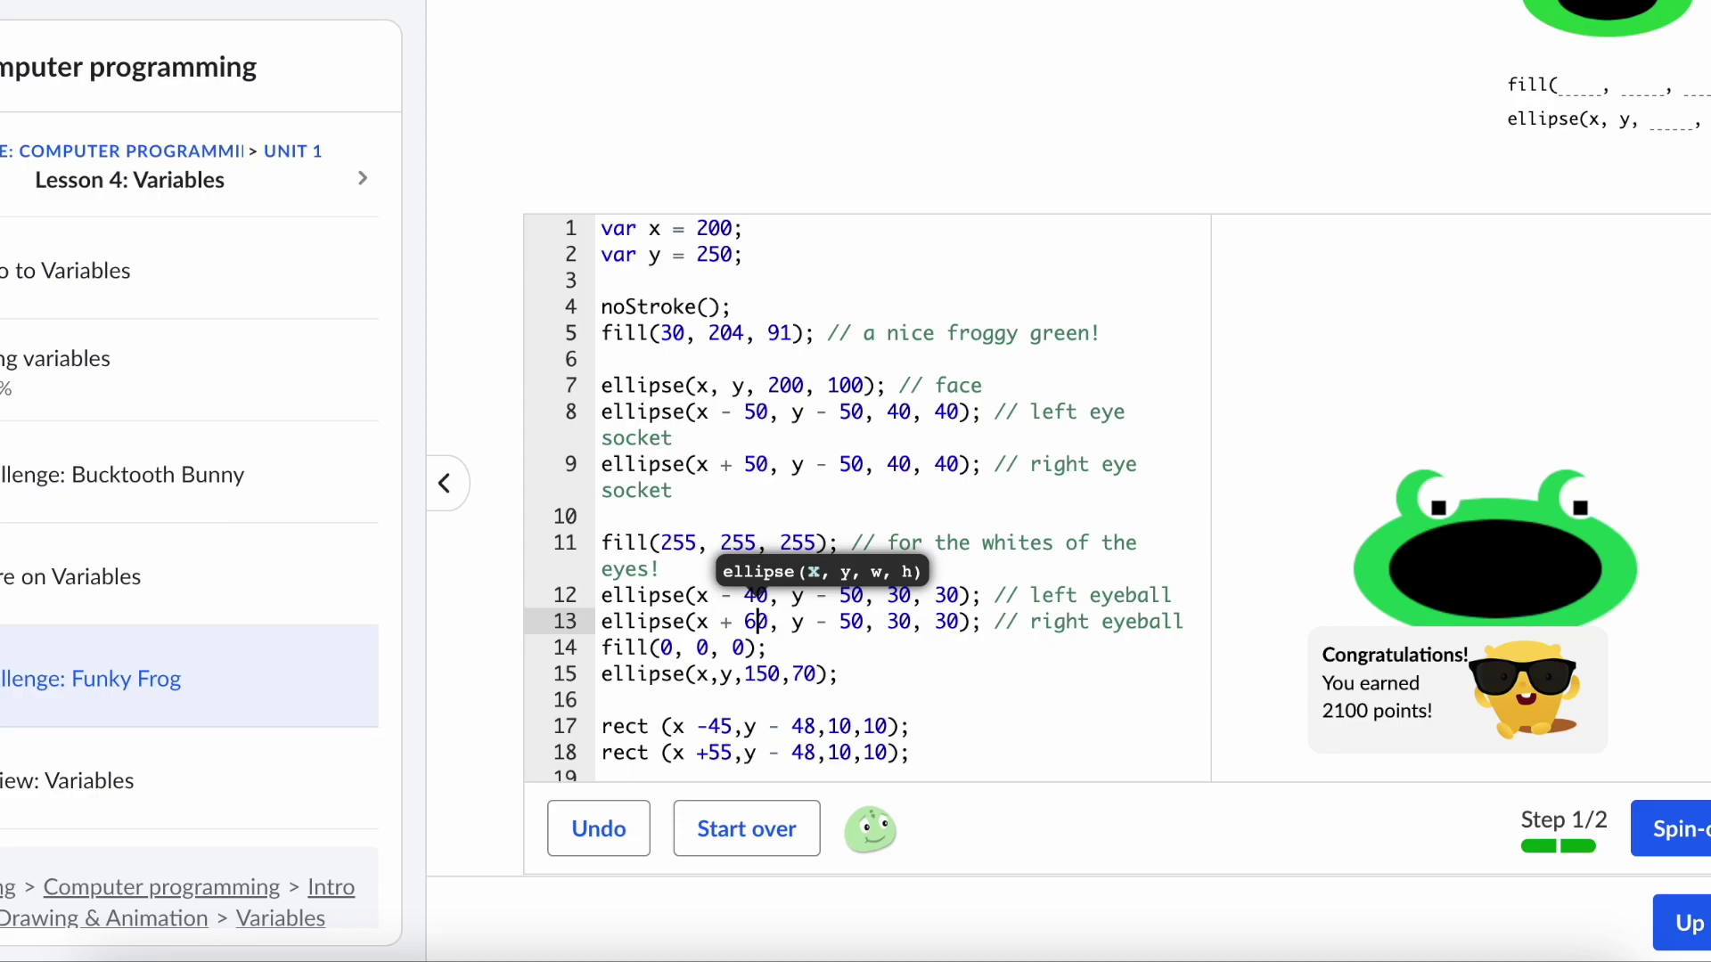
{"action": "left_click_drag", "start_coordinate": [754, 621], "coordinate": [745, 621]}
{"action": "type", "text": "5"}
{"action": "key", "text": "Up"}
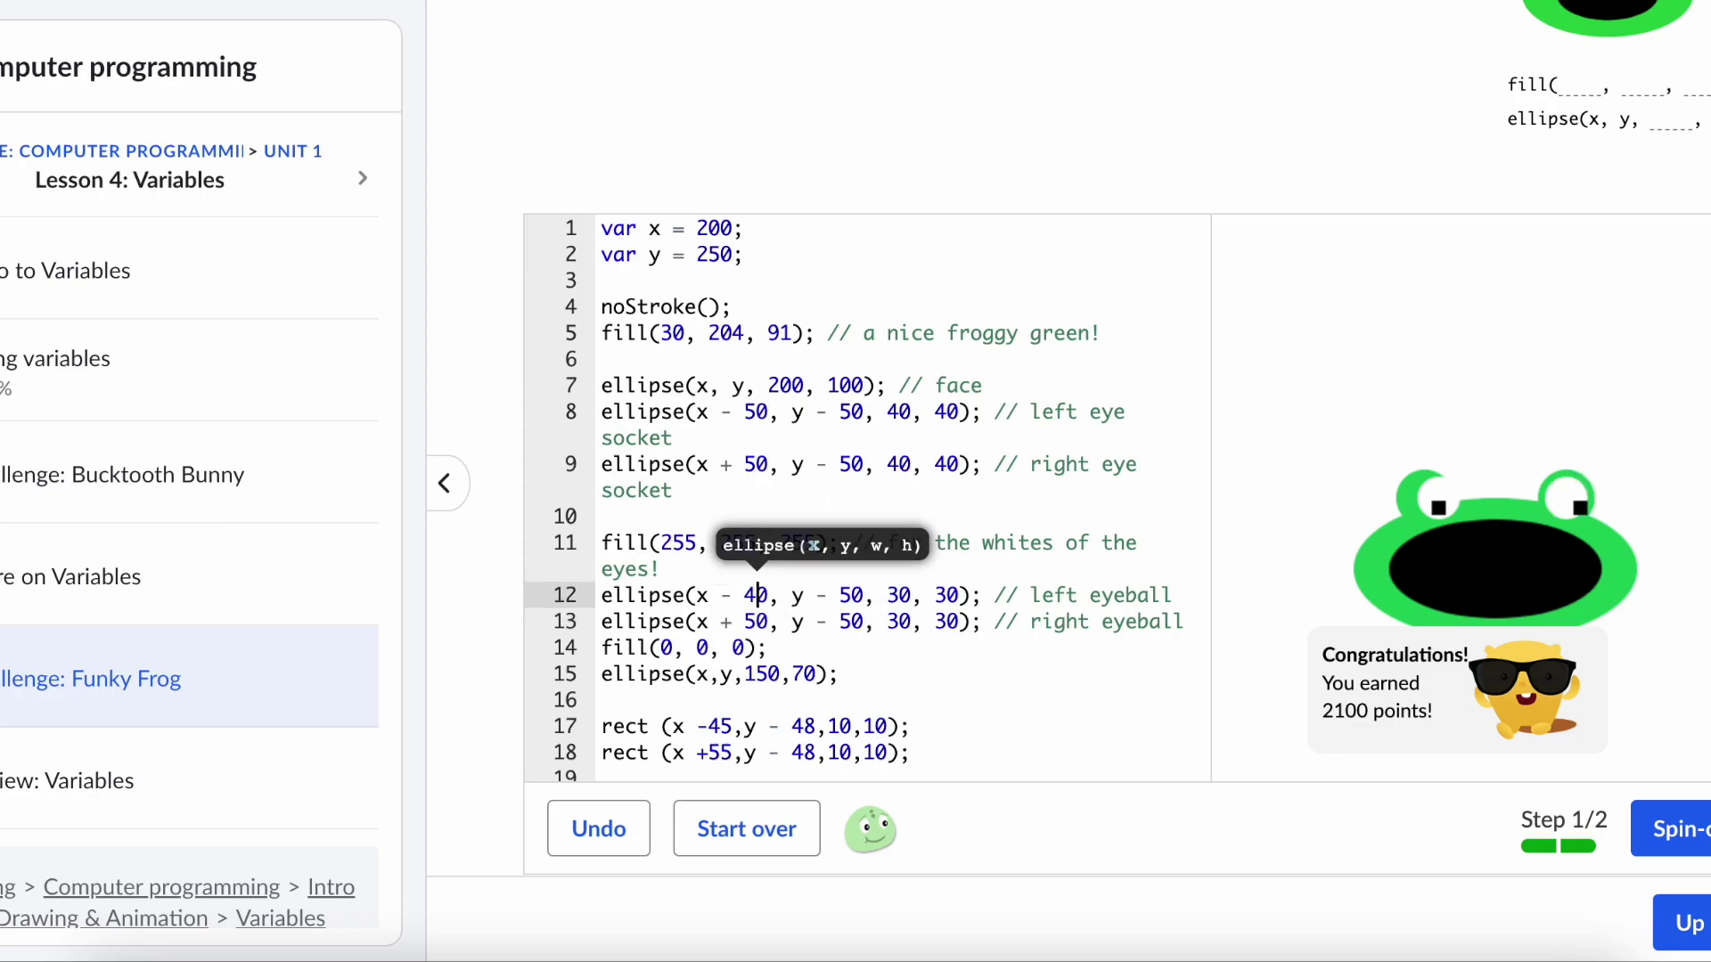
{"action": "key", "text": "BackSpace"}
{"action": "type", "text": "5"}
{"action": "key", "text": "Down"}
{"action": "key", "text": "Right"}
{"action": "key", "text": "Right"}
{"action": "key", "text": "Right"}
{"action": "key", "text": "Right"}
{"action": "key", "text": "Right"}
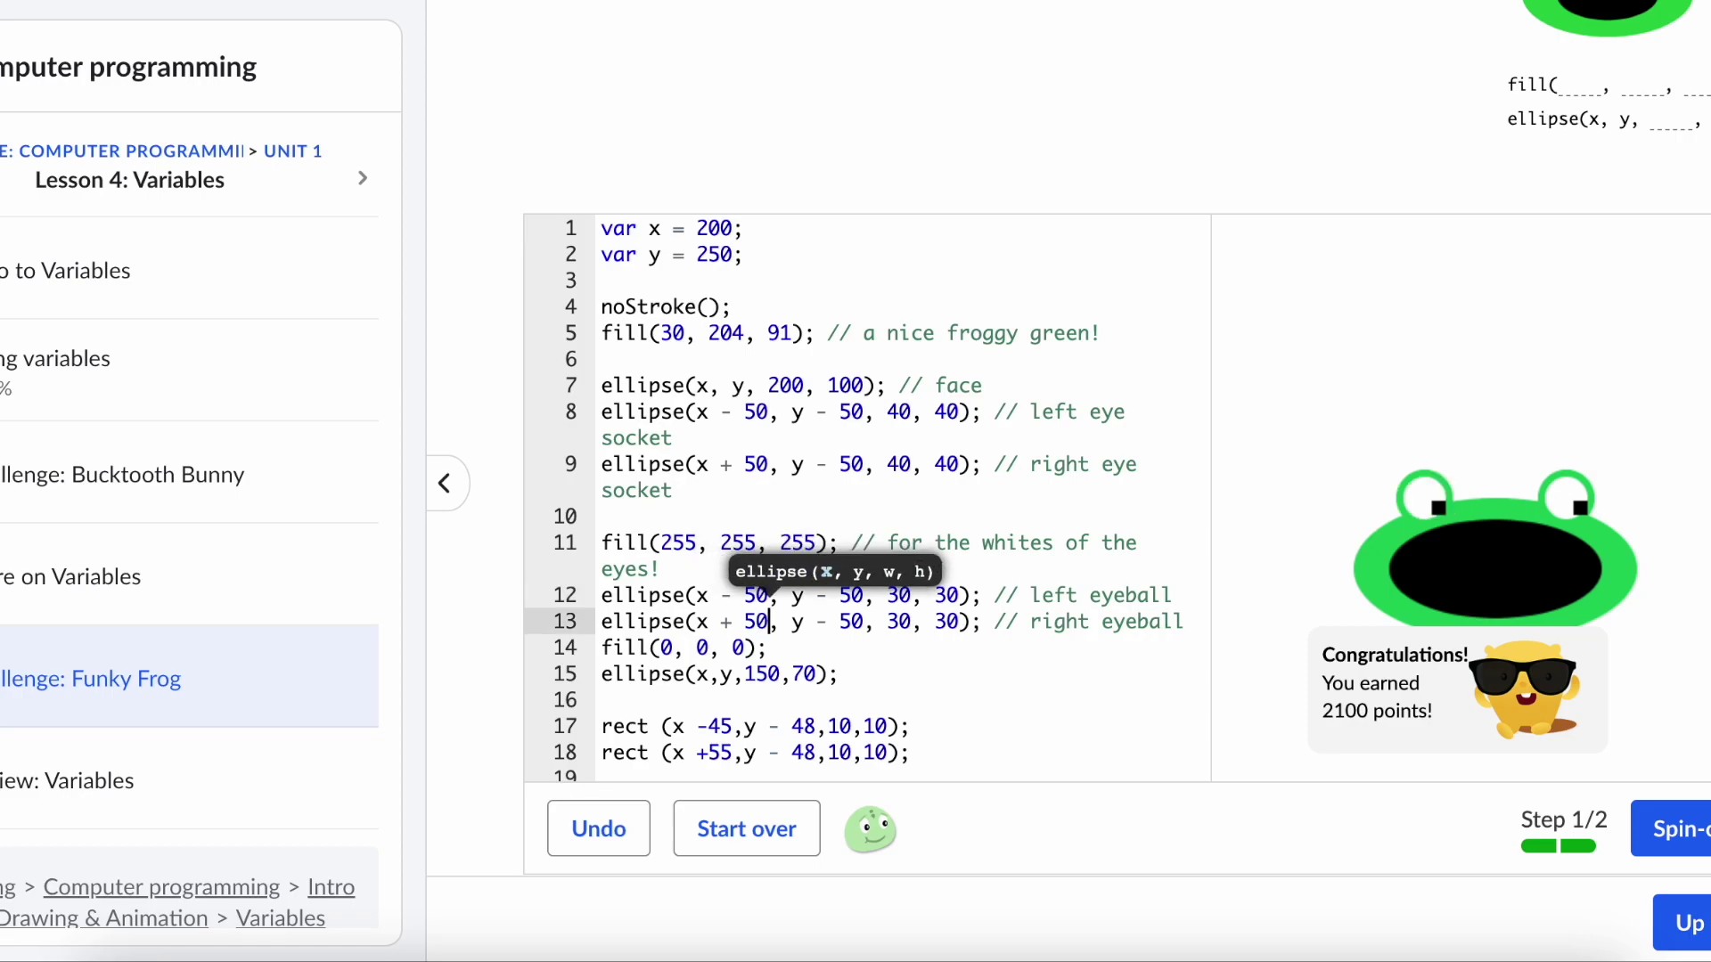
- Change line 12's left eyeball y offset to 40, then back to y - 50
{"action": "left_click", "coordinate": [781, 621]}
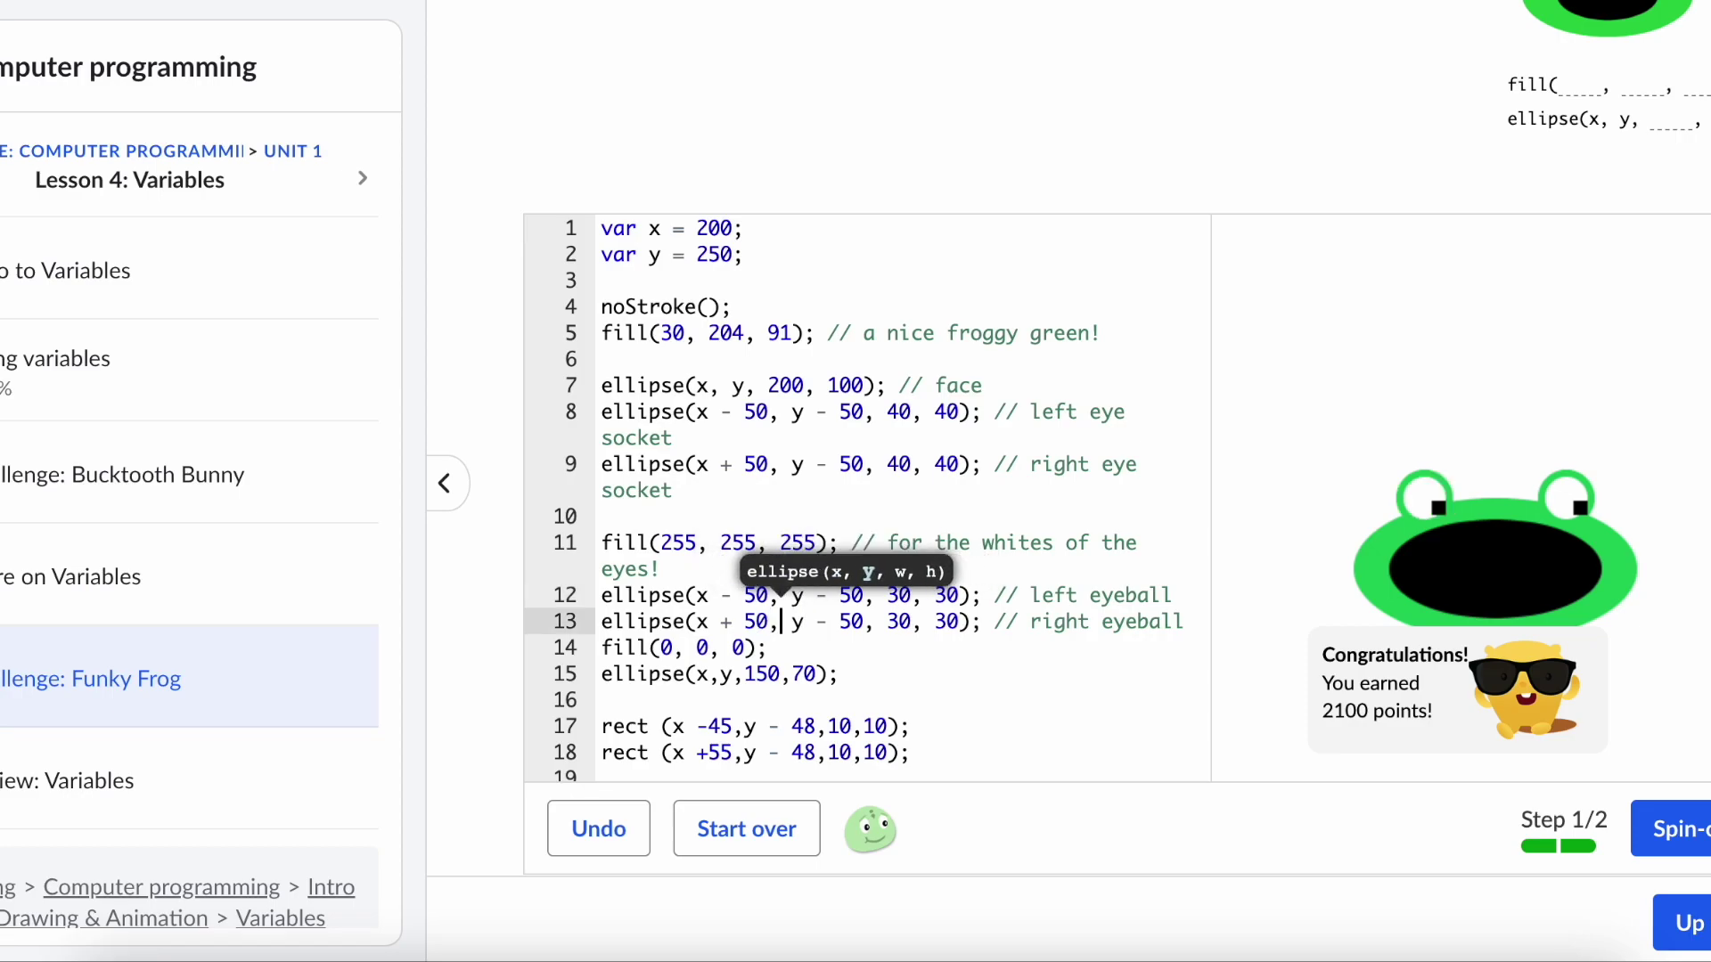
{"action": "key", "text": "Up"}
{"action": "key", "text": "Right"}
{"action": "key", "text": "Right"}
{"action": "key", "text": "Right"}
{"action": "key", "text": "Right"}
{"action": "key", "text": "Right"}
{"action": "key", "text": "Right"}
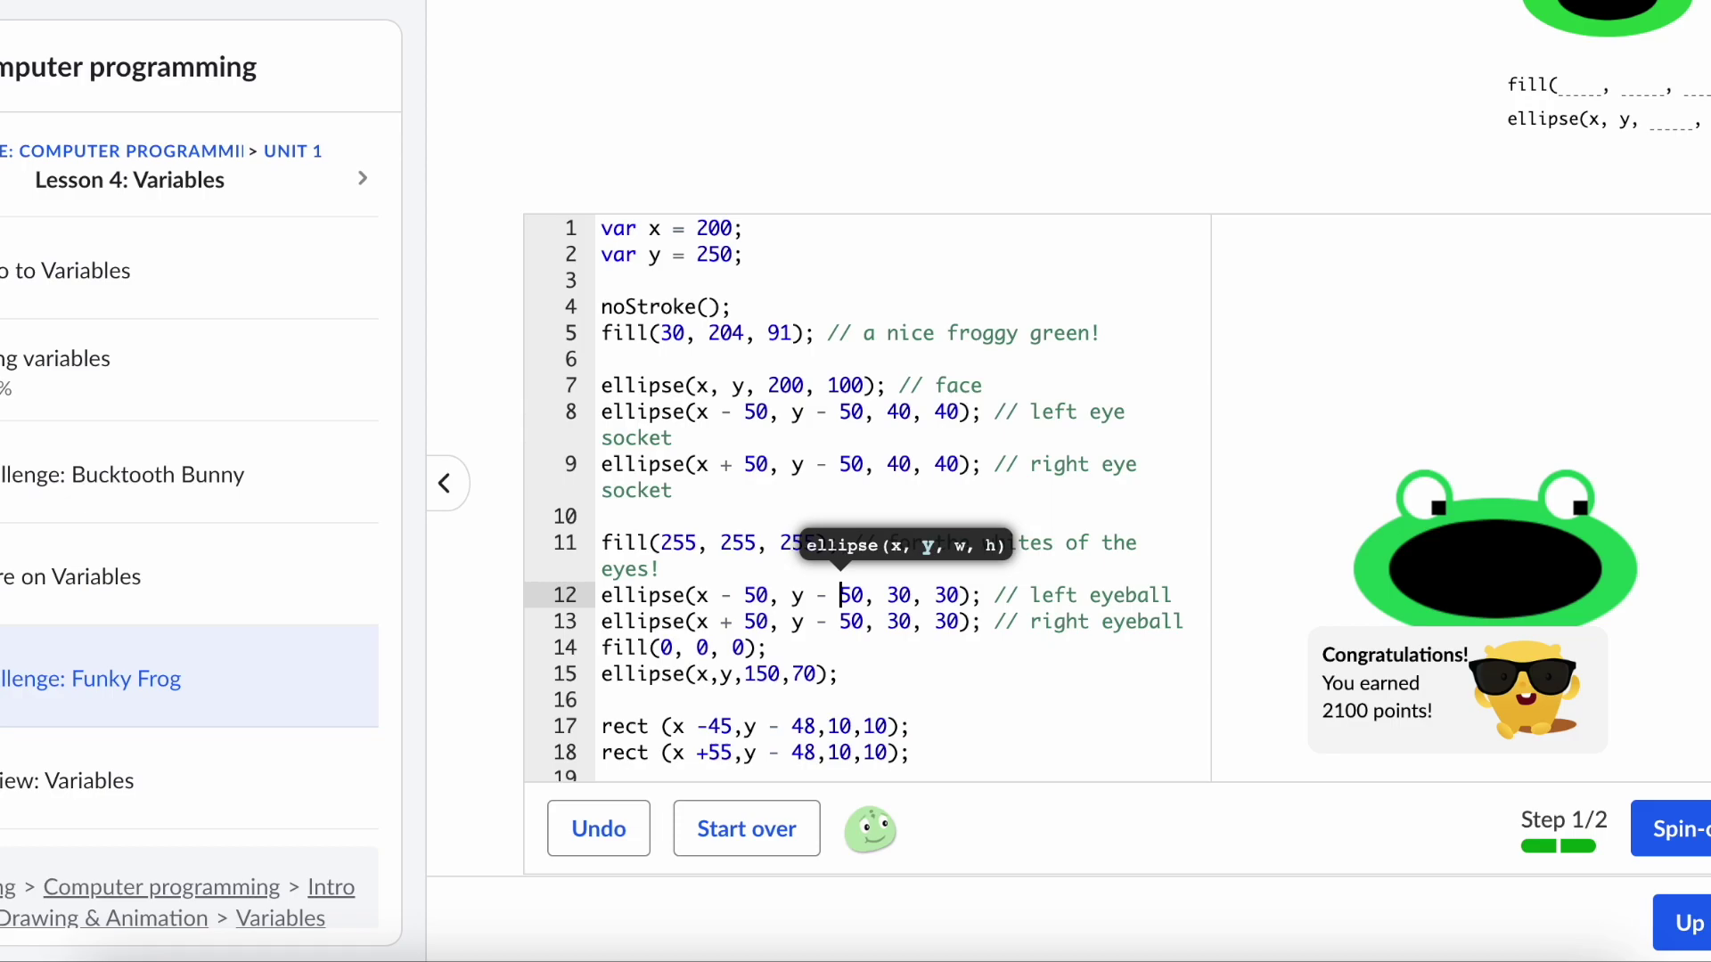
{"action": "key", "text": "BackSpace"}
{"action": "type", "text": "4"}
{"action": "key", "text": "Down"}
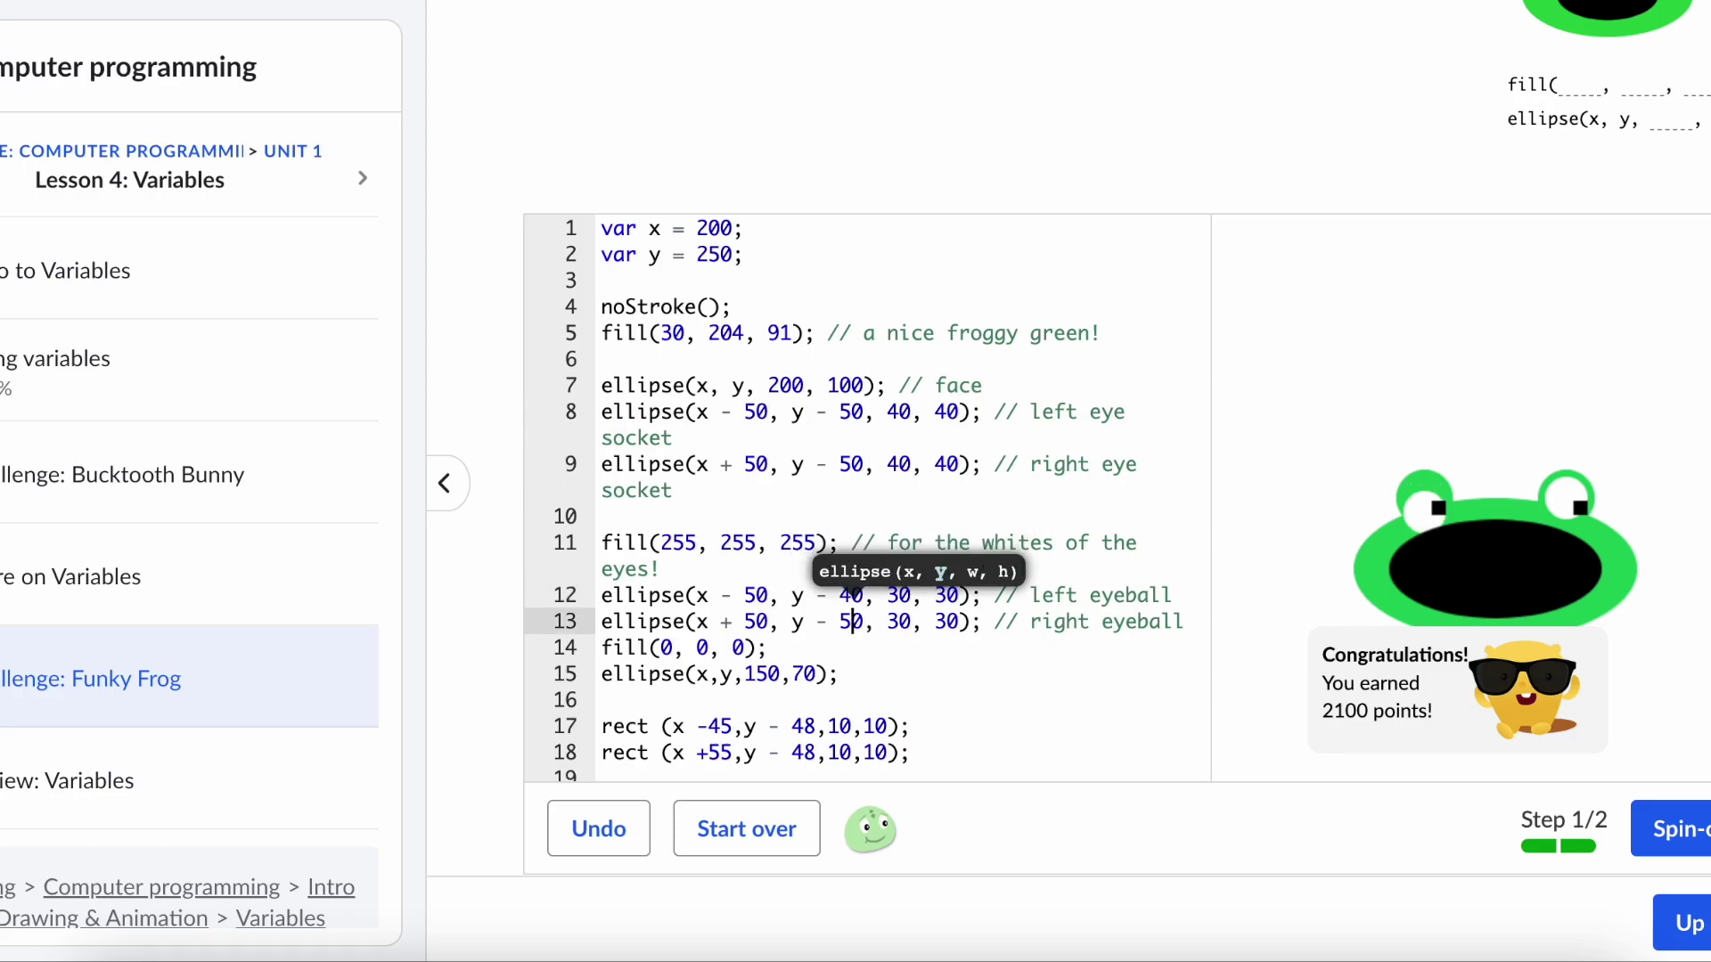
{"action": "key", "text": "Up"}
{"action": "key", "text": "BackSpace"}
{"action": "type", "text": "5"}
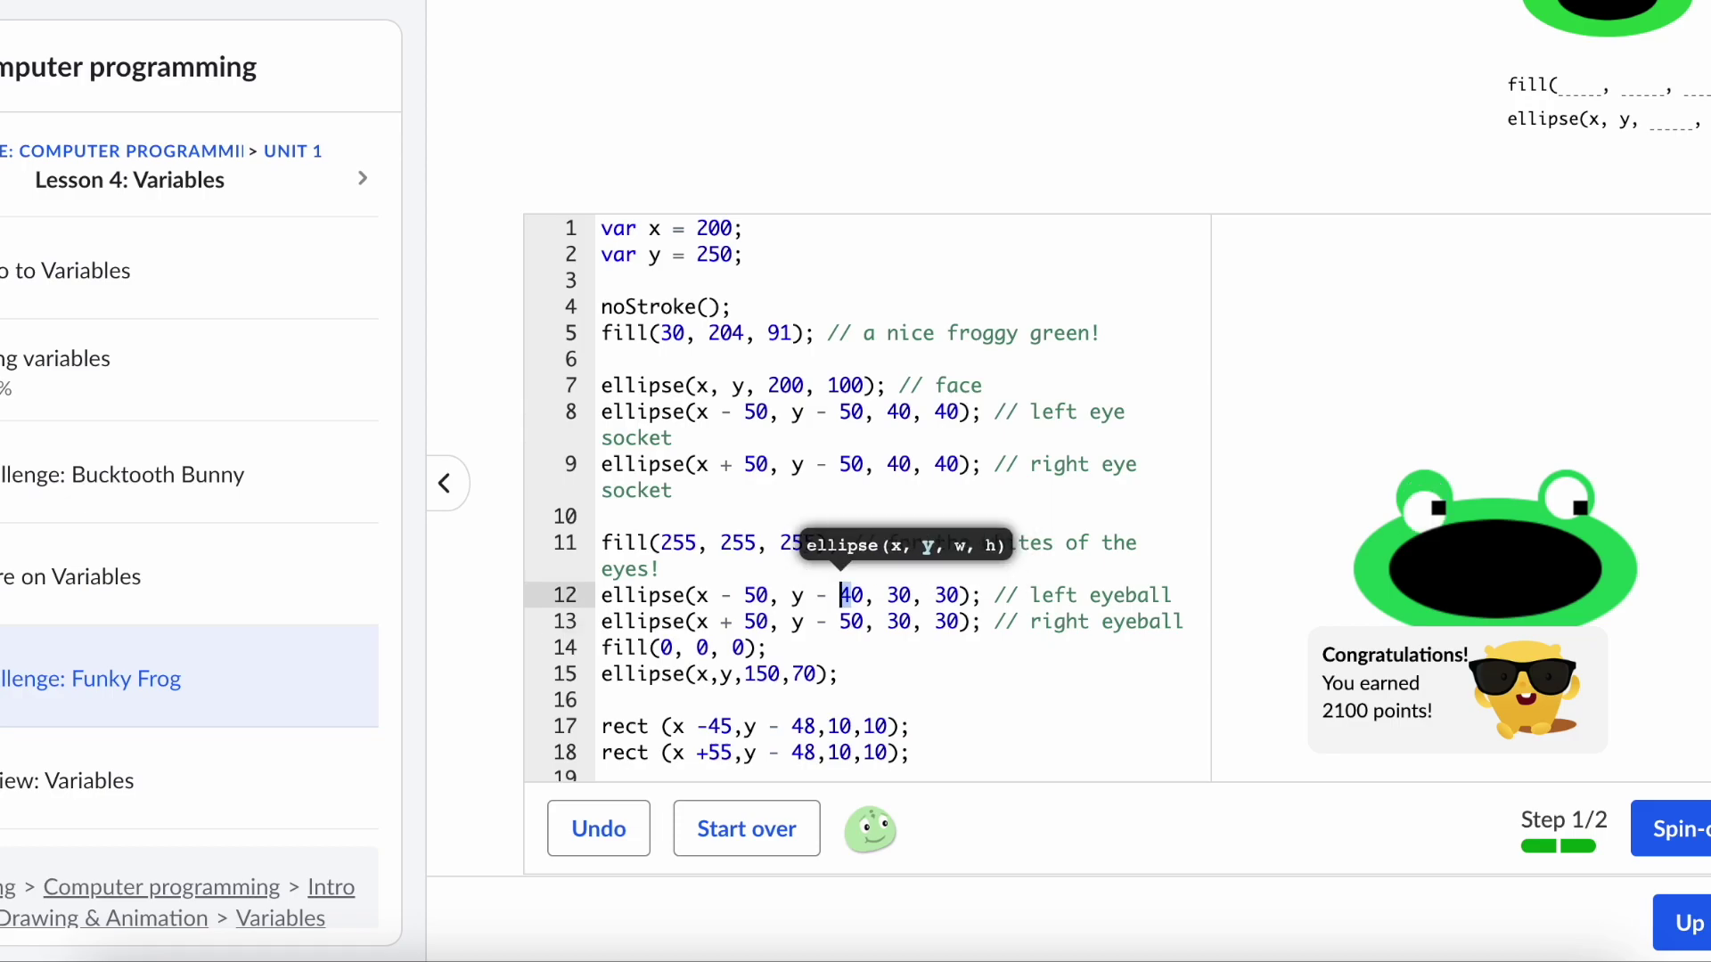
{"action": "key", "text": "Down"}
{"action": "left_click", "coordinate": [746, 648]}
{"action": "key", "text": "Down"}
{"action": "key", "text": "Down"}
{"action": "key", "text": "Down"}
{"action": "key", "text": "Down"}
{"action": "key", "text": "Left"}
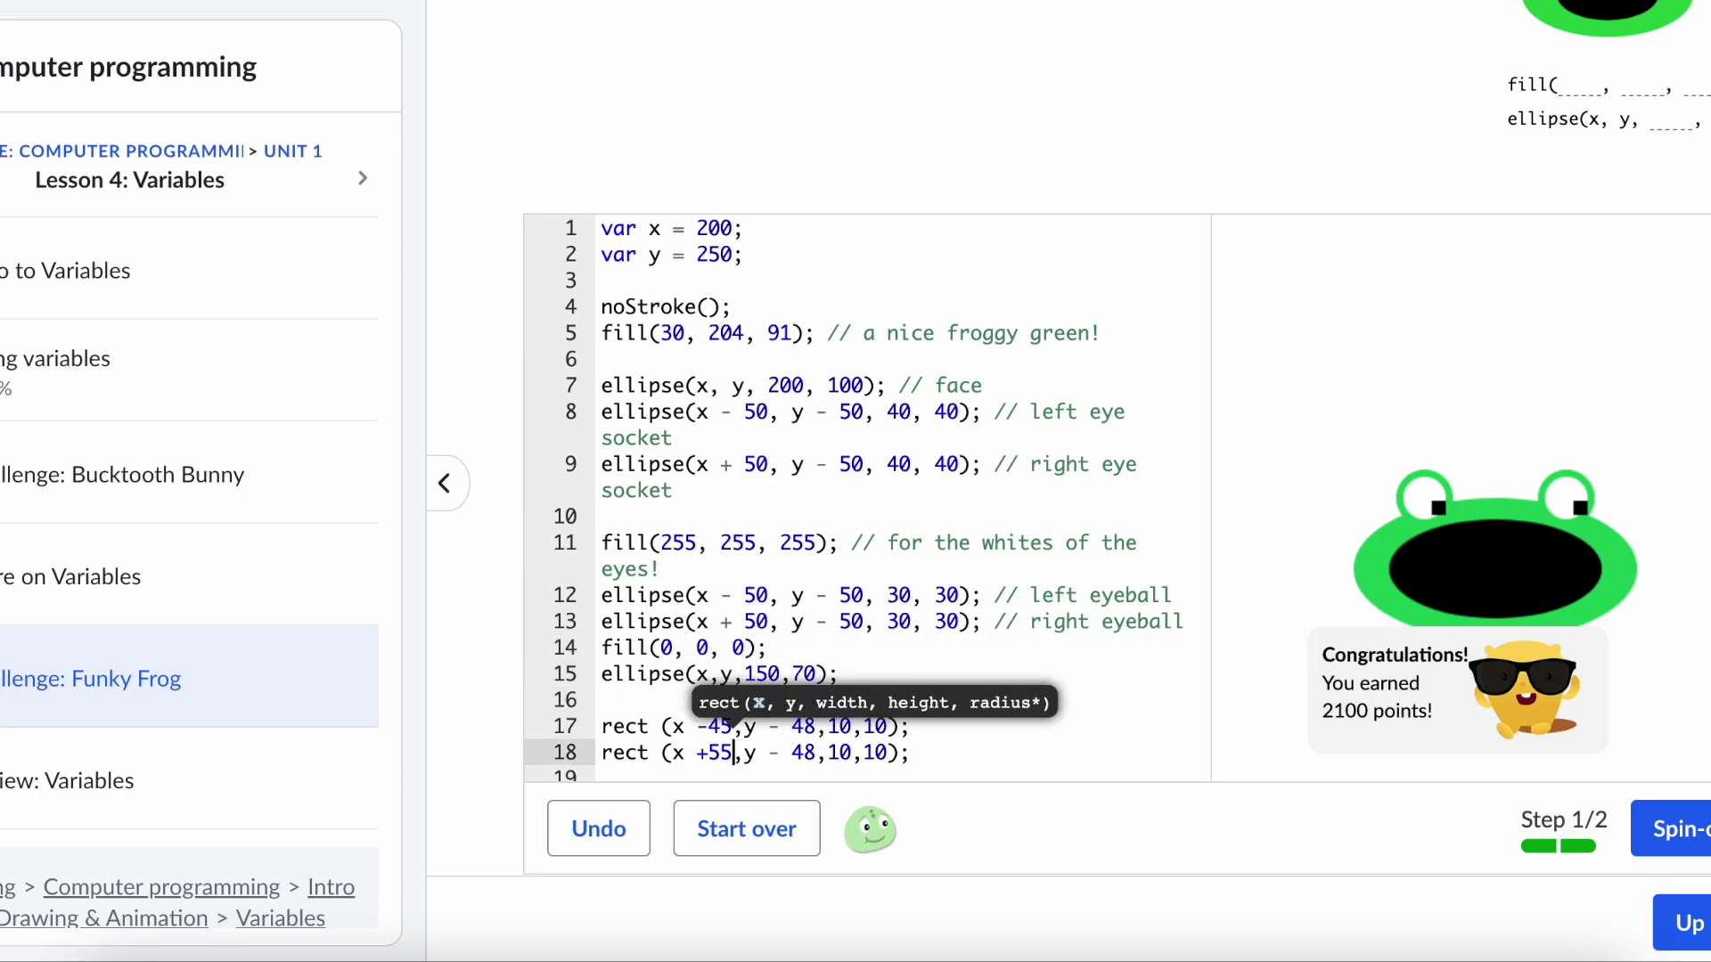
{"action": "scroll", "coordinate": [794, 541], "scroll_direction": "down", "scroll_amount": 1}
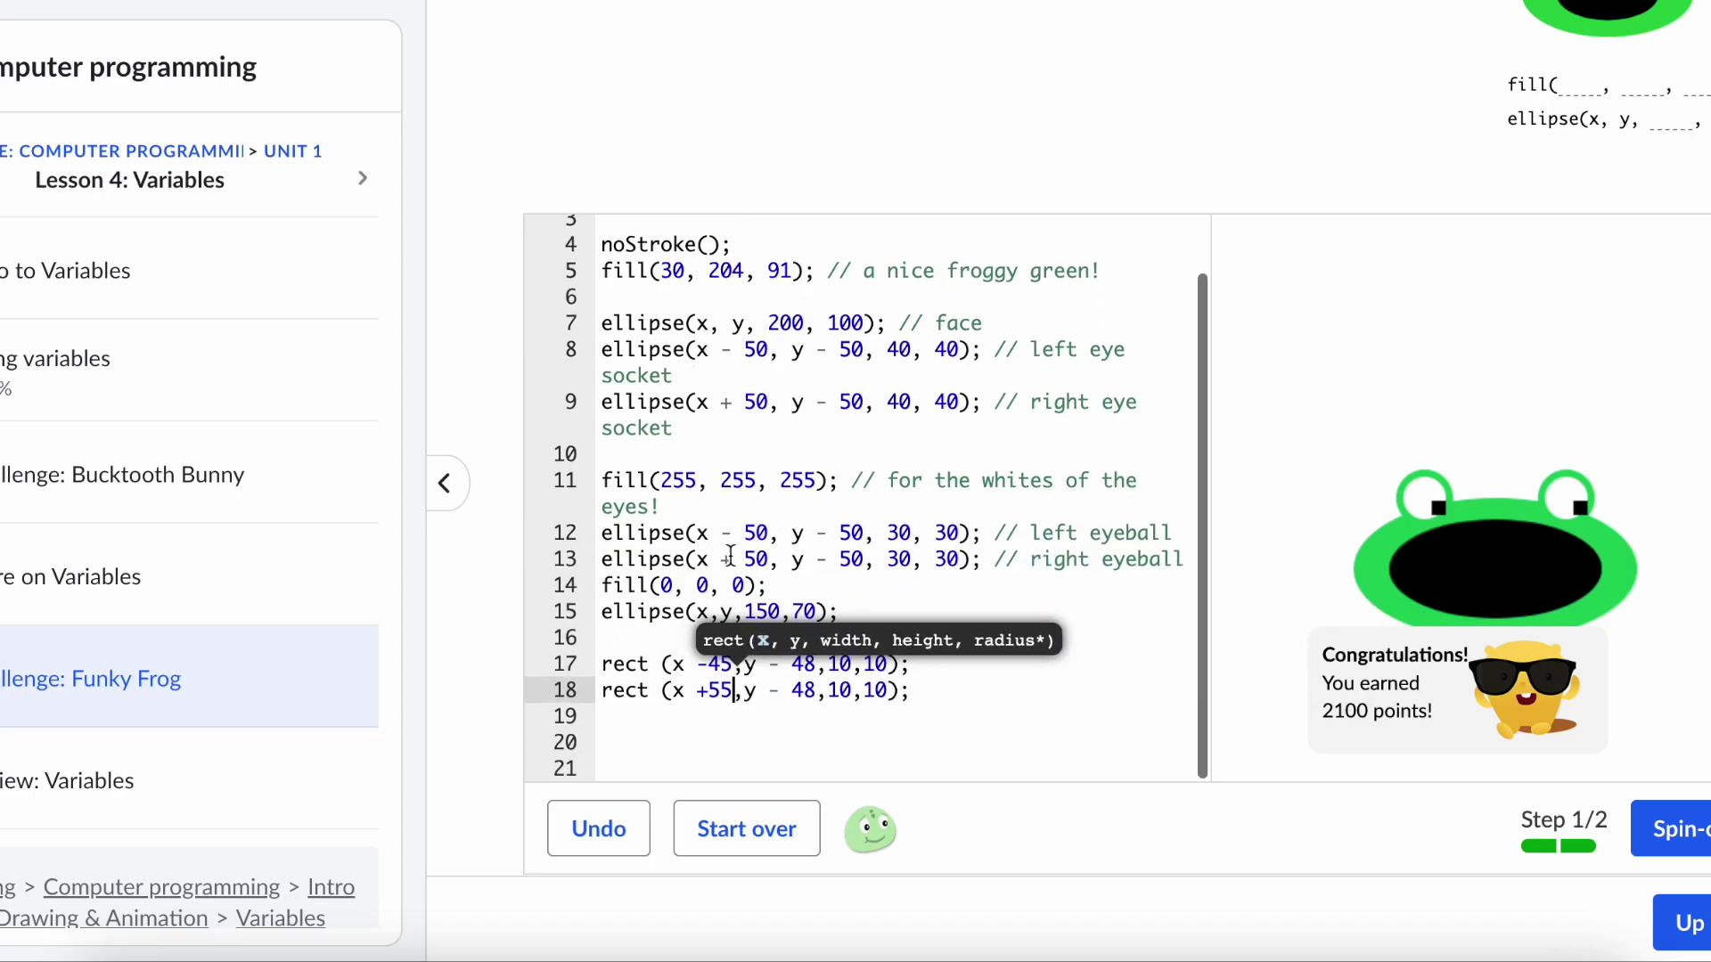
- Change the pupil rect x offsets to -55 on the left and +45 on the right
{"action": "left_click", "coordinate": [718, 663]}
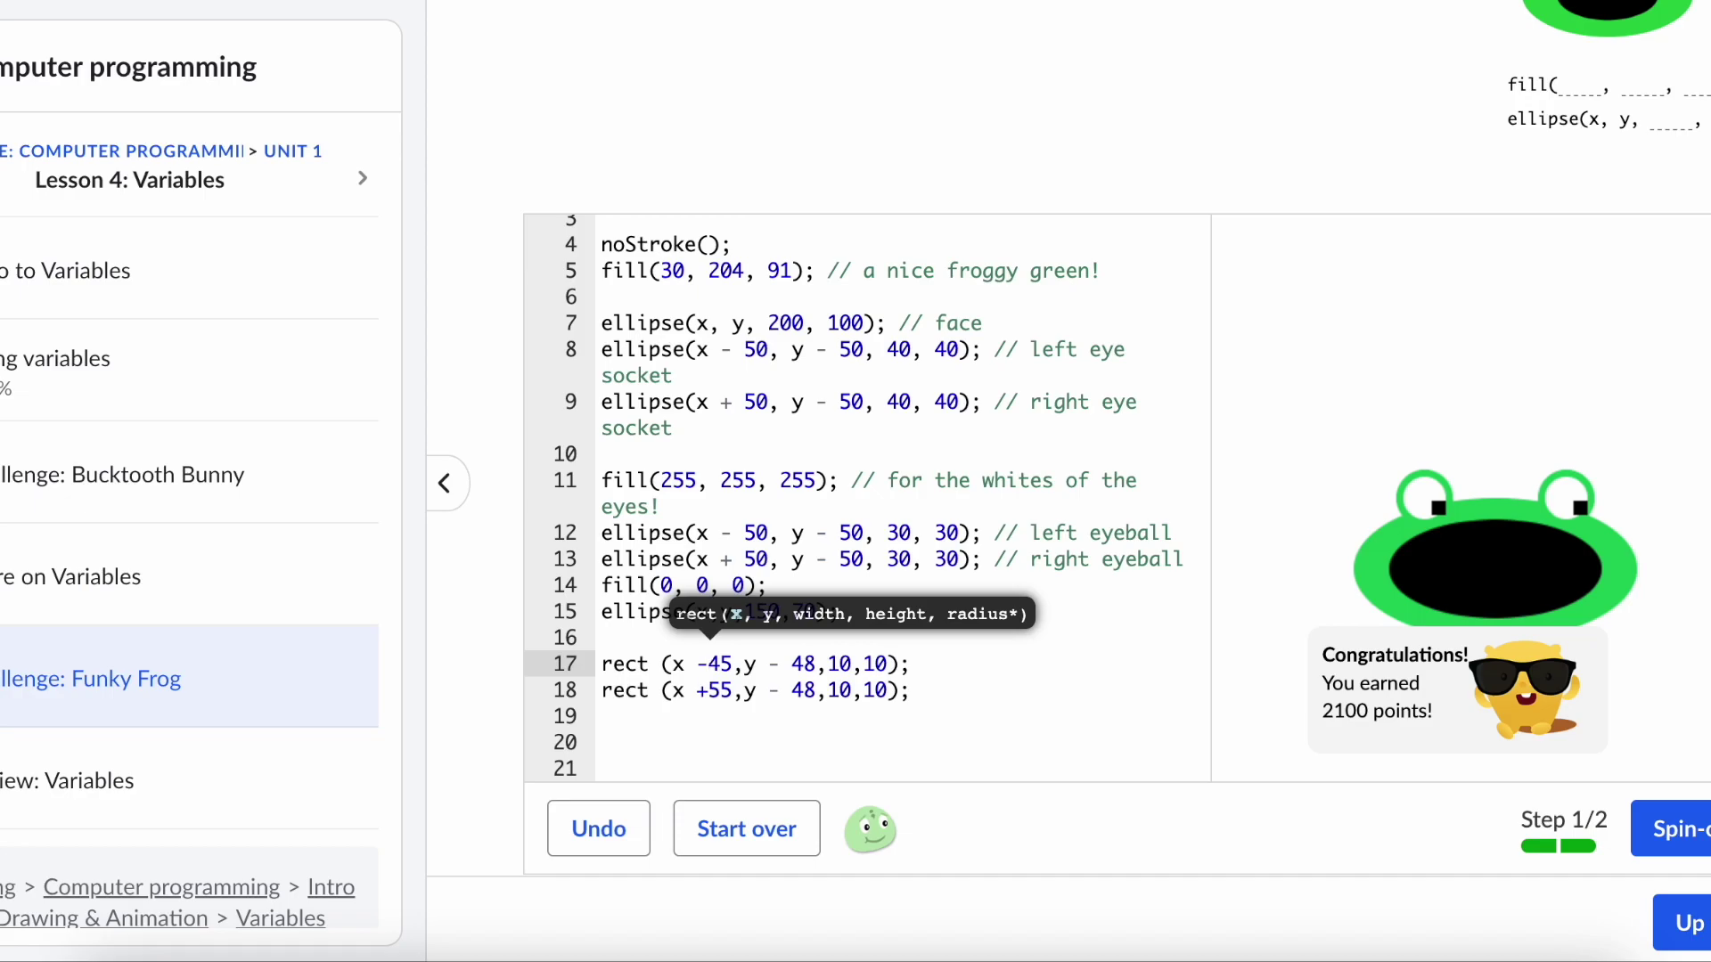
{"action": "key", "text": "BackSpace"}
{"action": "type", "text": "5"}
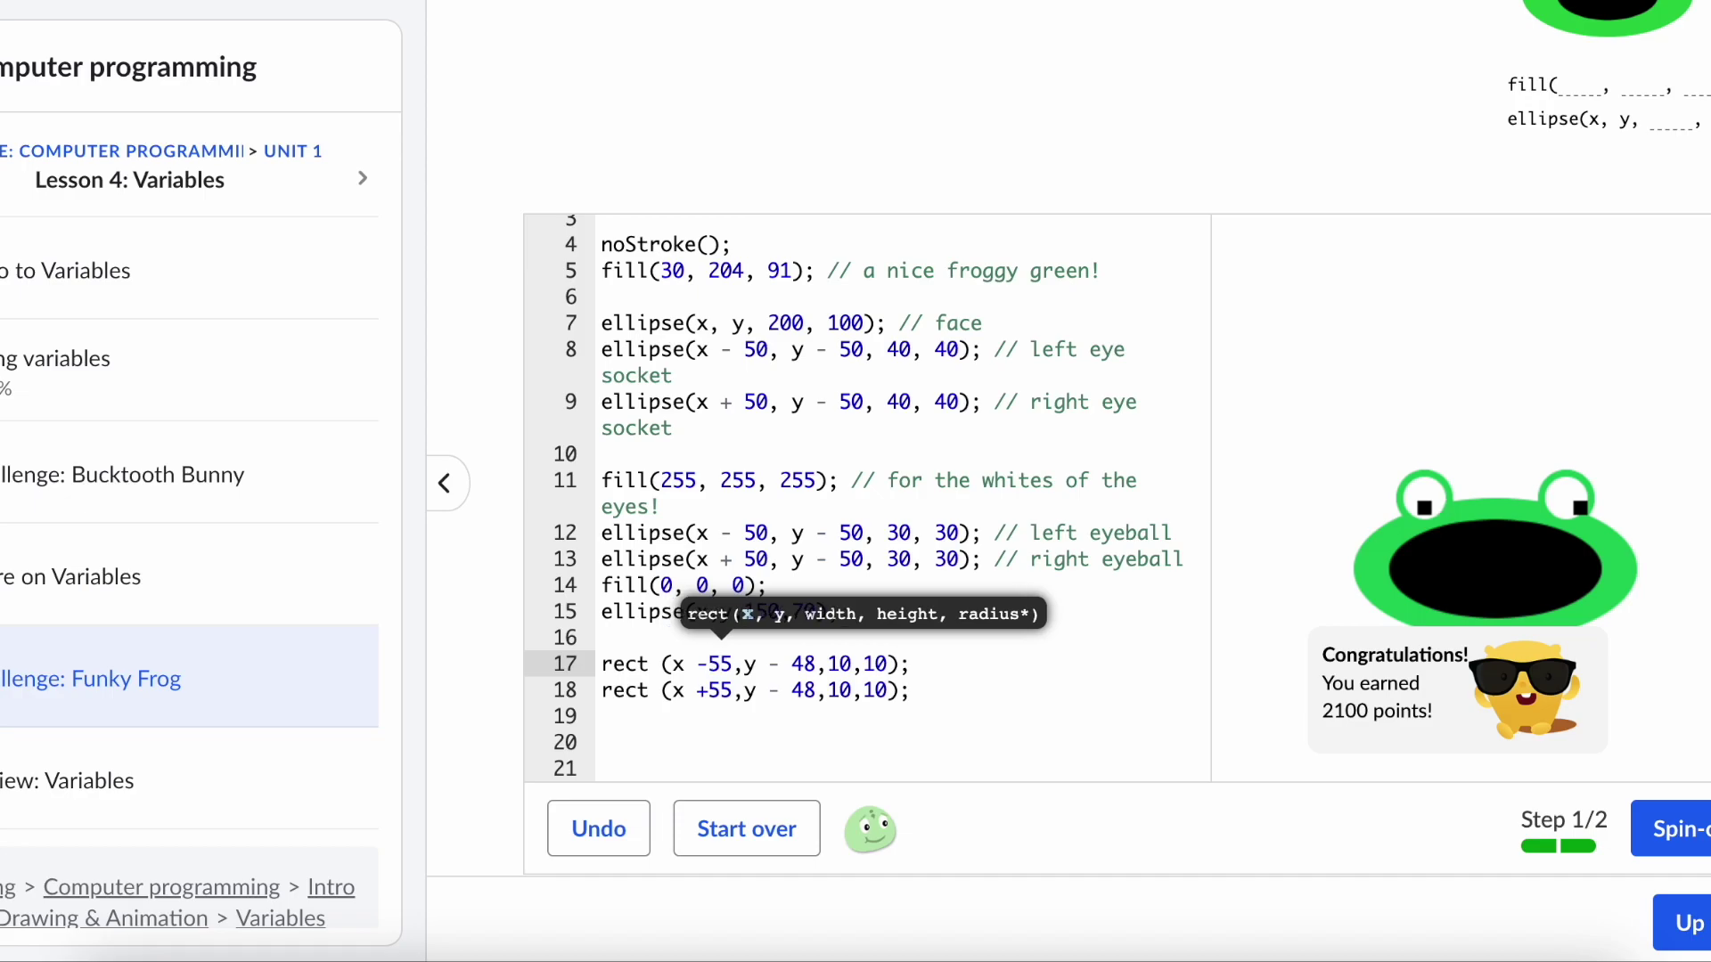
{"action": "key", "text": "Down"}
{"action": "key", "text": "Up"}
{"action": "key", "text": "Down"}
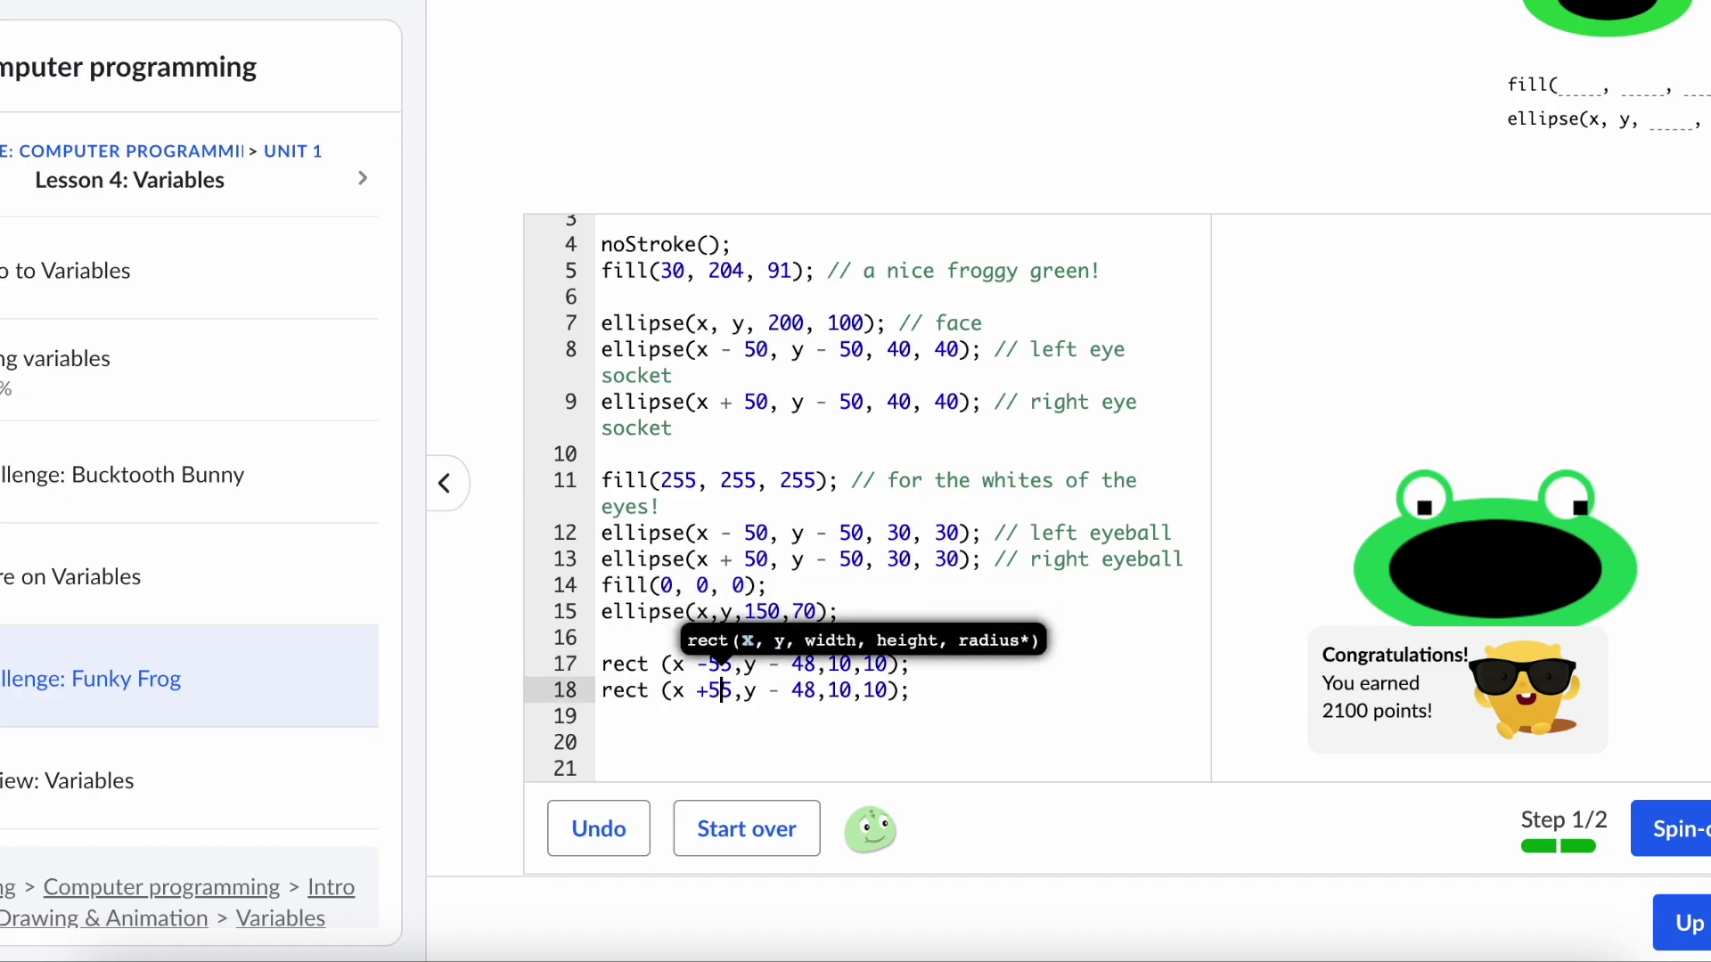
{"action": "key", "text": "shift+Left"}
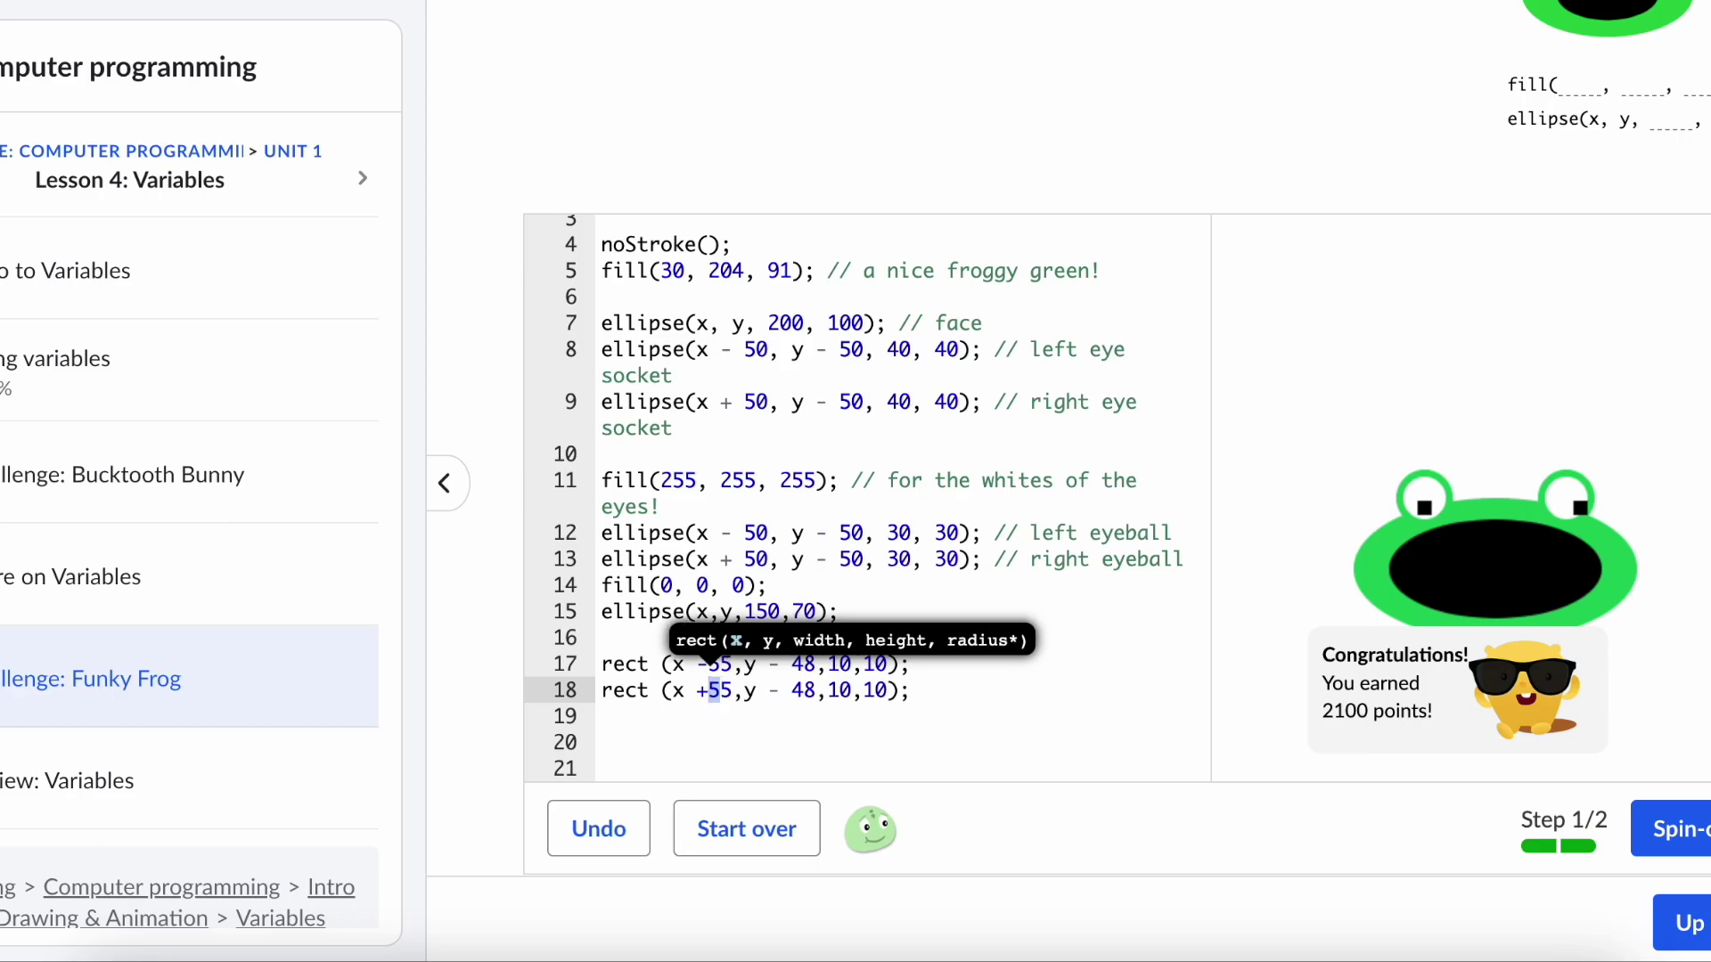
{"action": "type", "text": "4"}
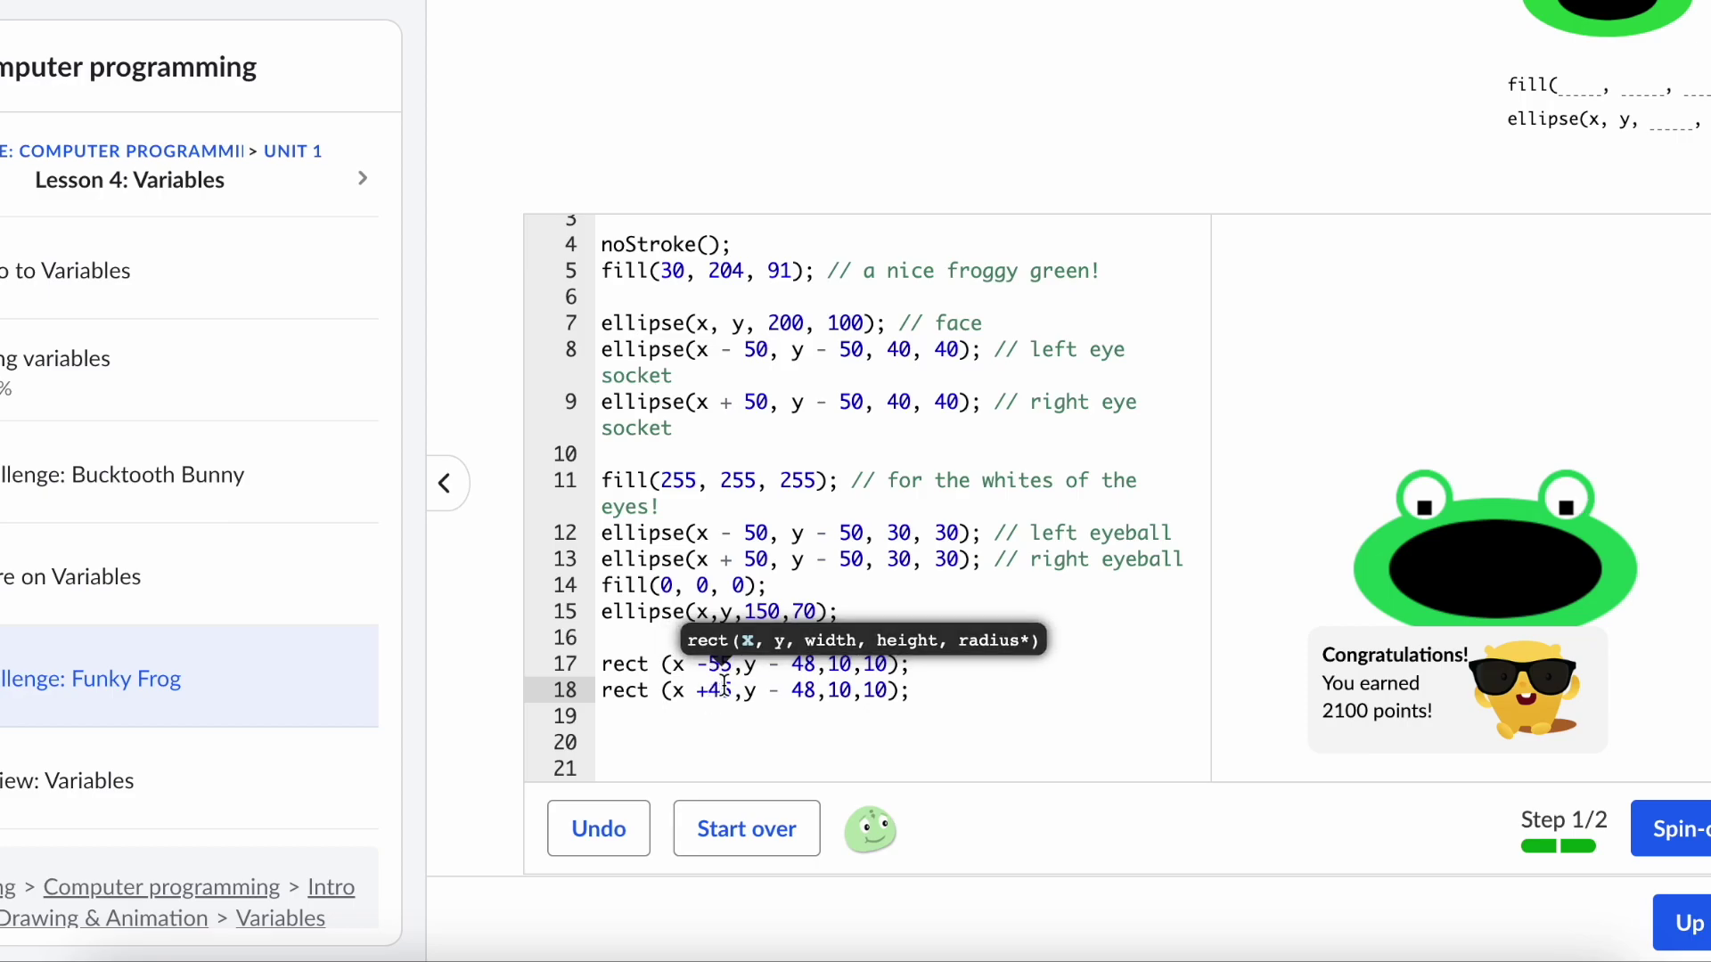
- Set both pupil rects' y offsets to y - 51 and check the step passes
{"action": "left_click", "coordinate": [776, 688]}
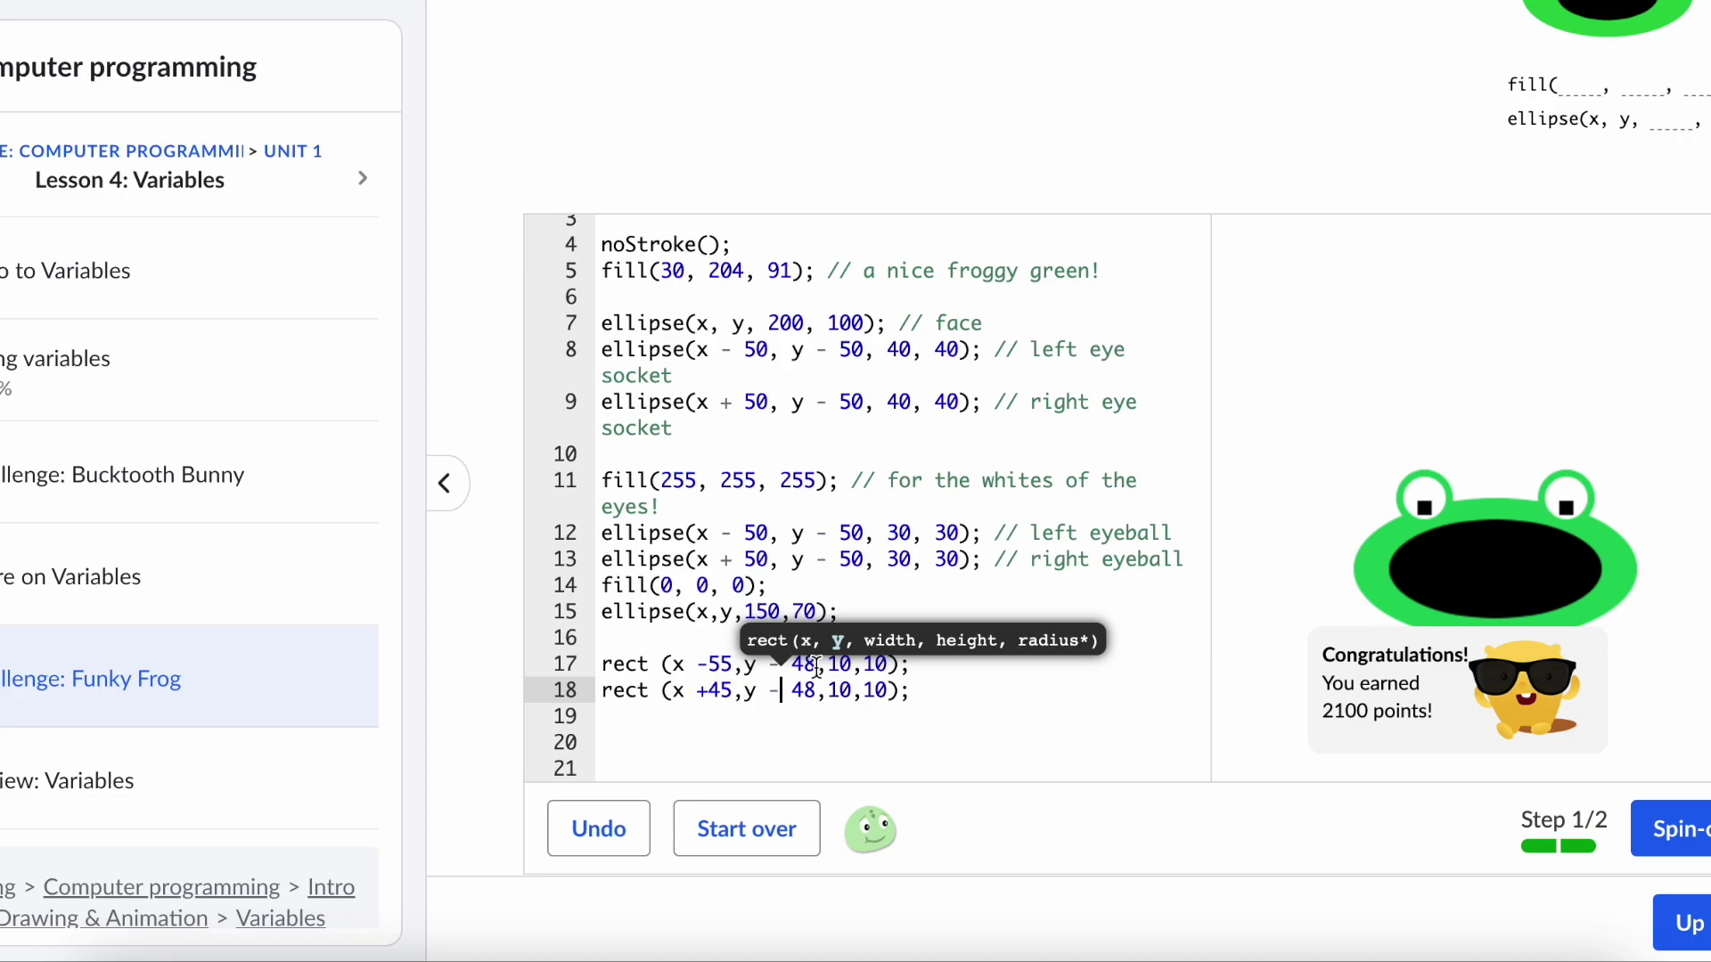
{"action": "left_click", "coordinate": [815, 664]}
{"action": "key", "text": "shift+Left"}
{"action": "type", "text": "5"}
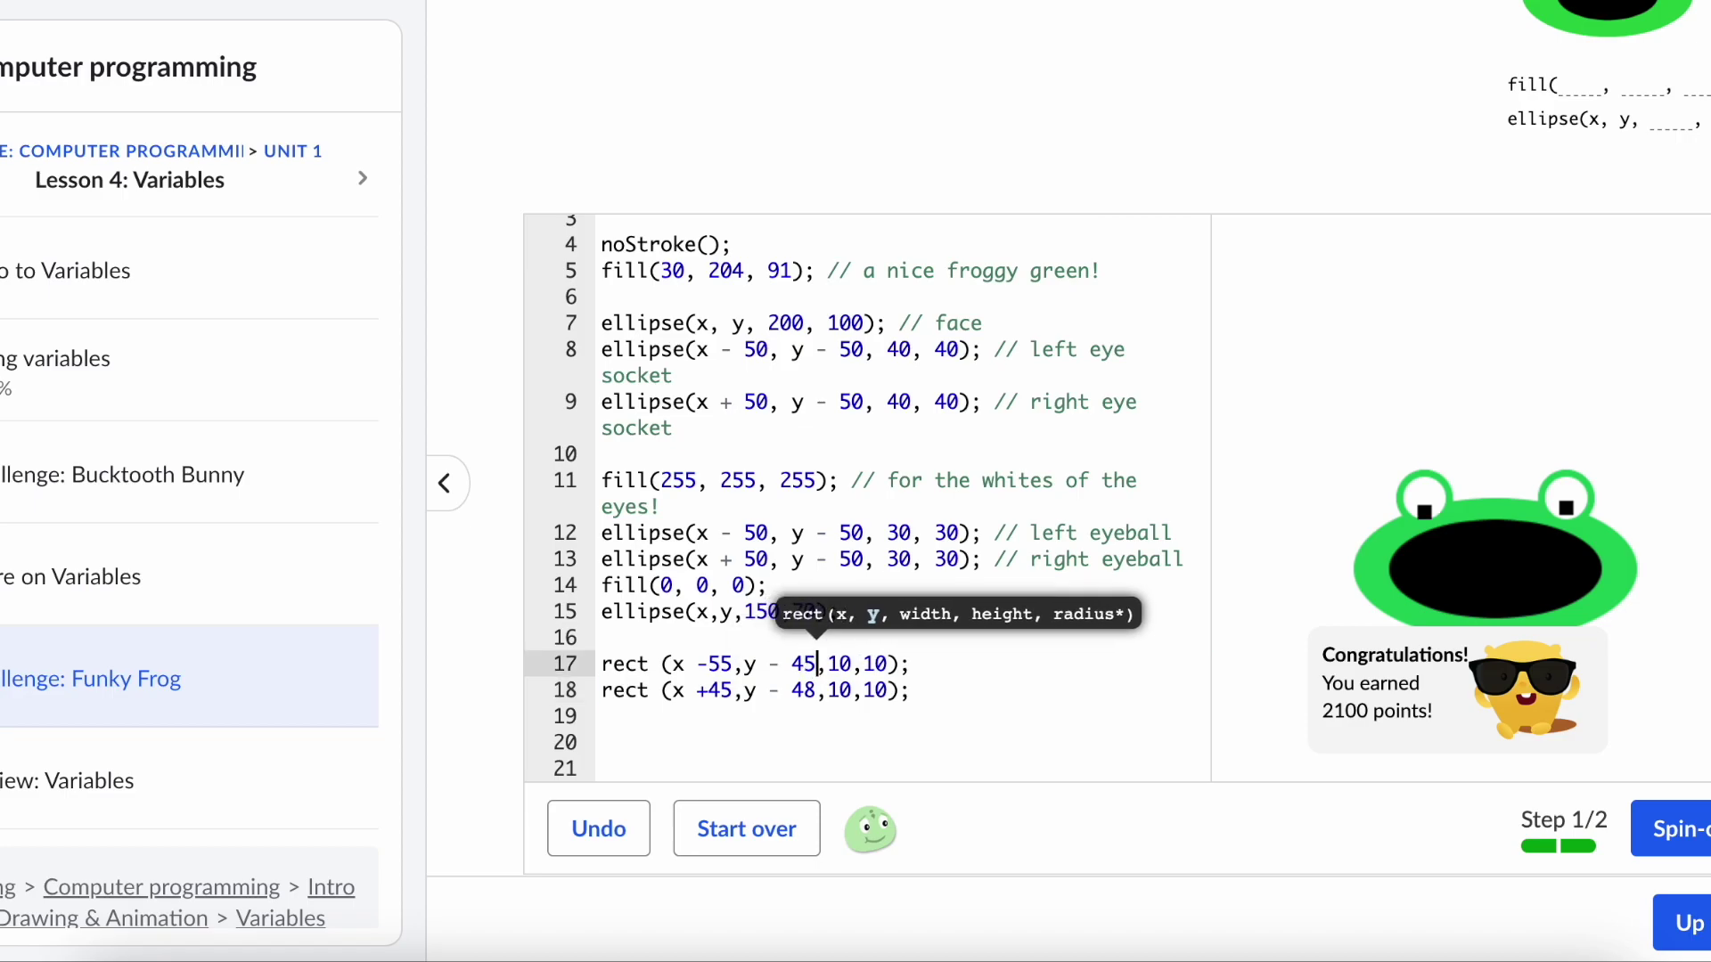
{"action": "key", "text": "shift+Left"}
{"action": "key", "text": "shift+Left"}
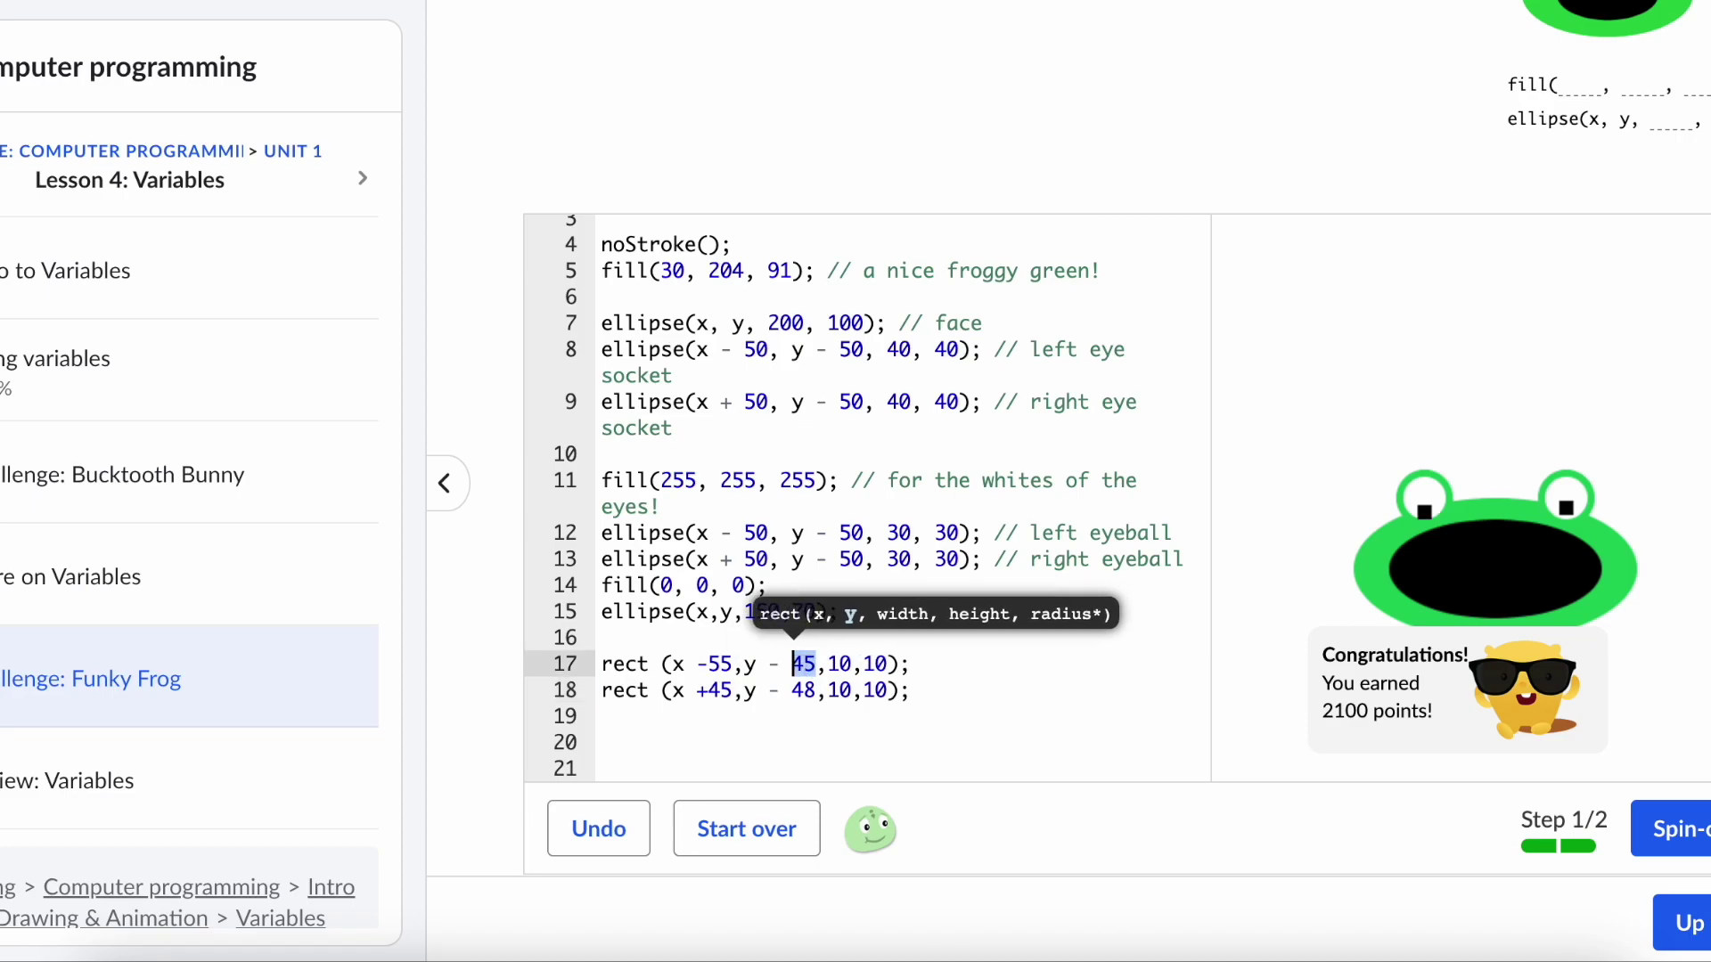
{"action": "type", "text": "51"}
{"action": "key", "text": "Down"}
{"action": "key", "text": "Down"}
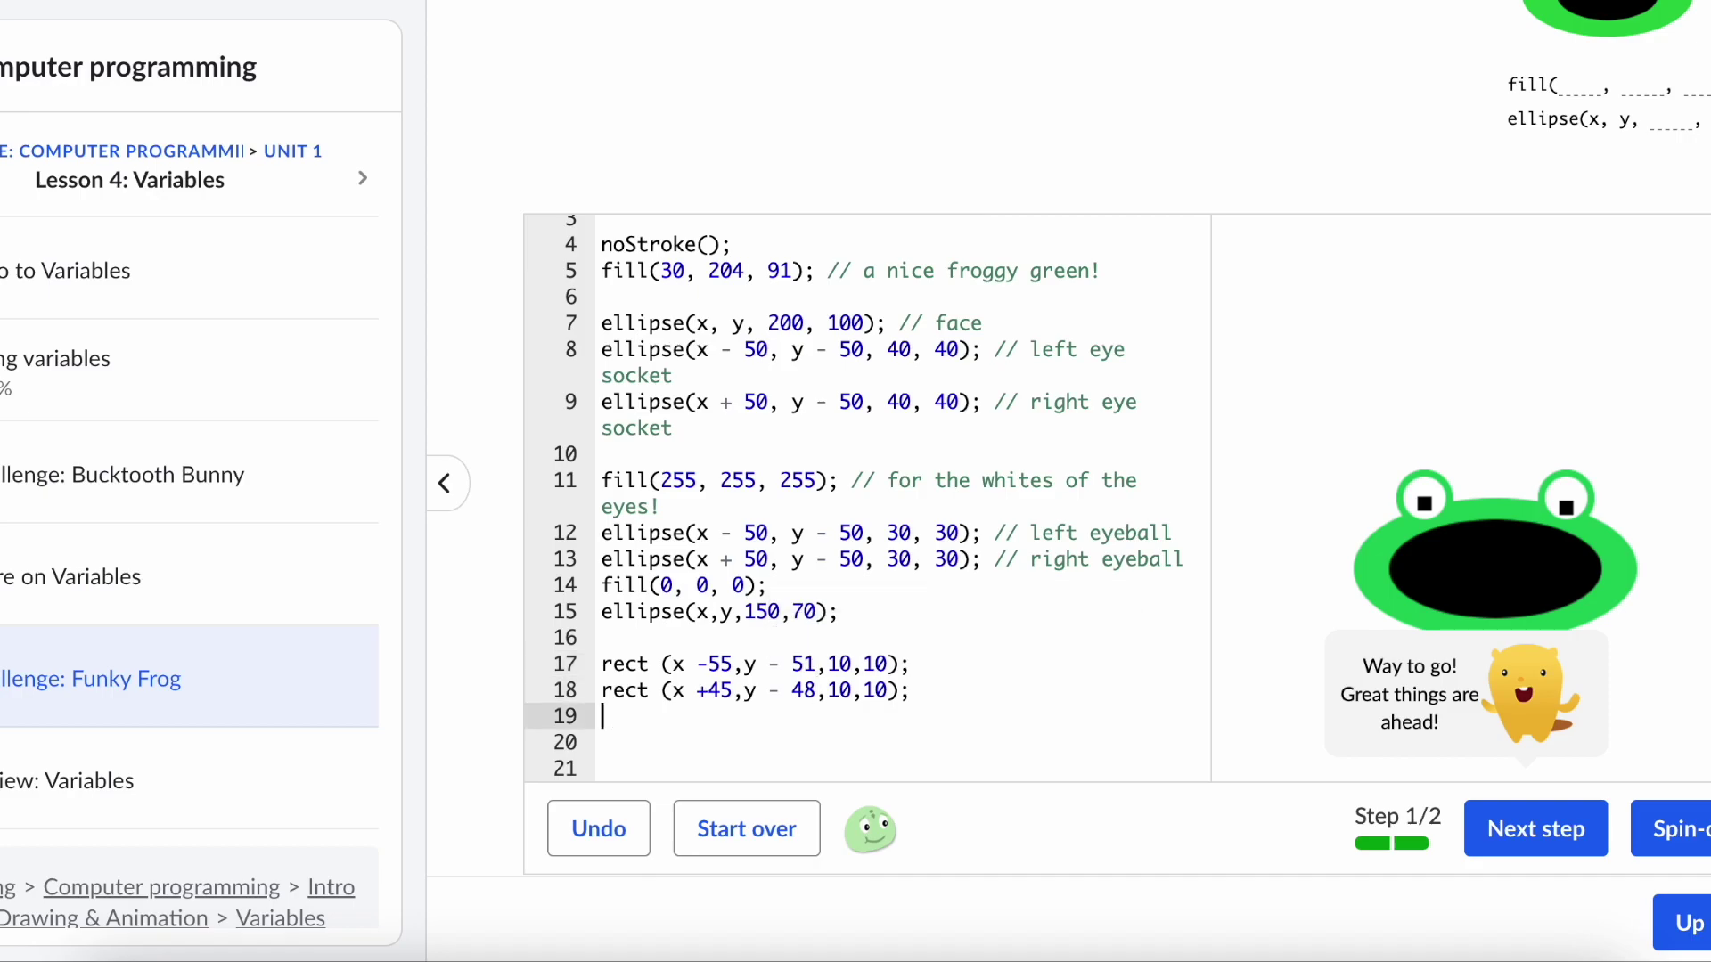
{"action": "key", "text": "Up"}
{"action": "key", "text": "shift+Left"}
{"action": "key", "text": "shift+Left"}
{"action": "type", "text": "51"}
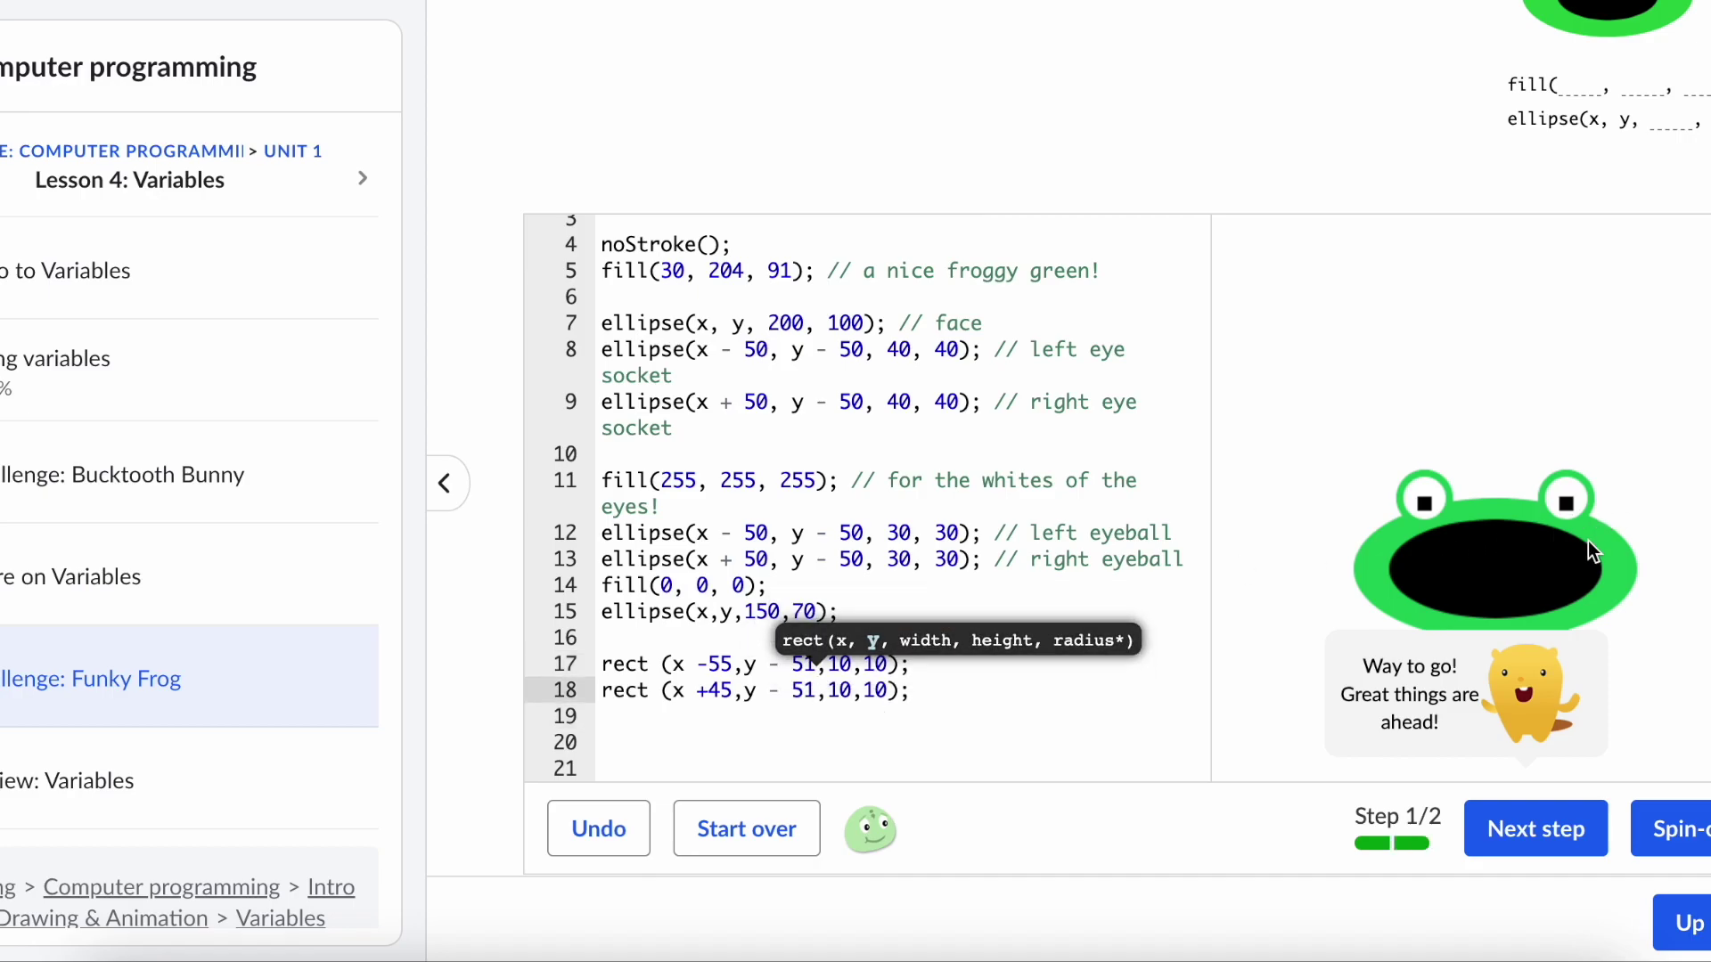
{"action": "scroll", "coordinate": [1666, 611], "scroll_direction": "down", "scroll_amount": 3}
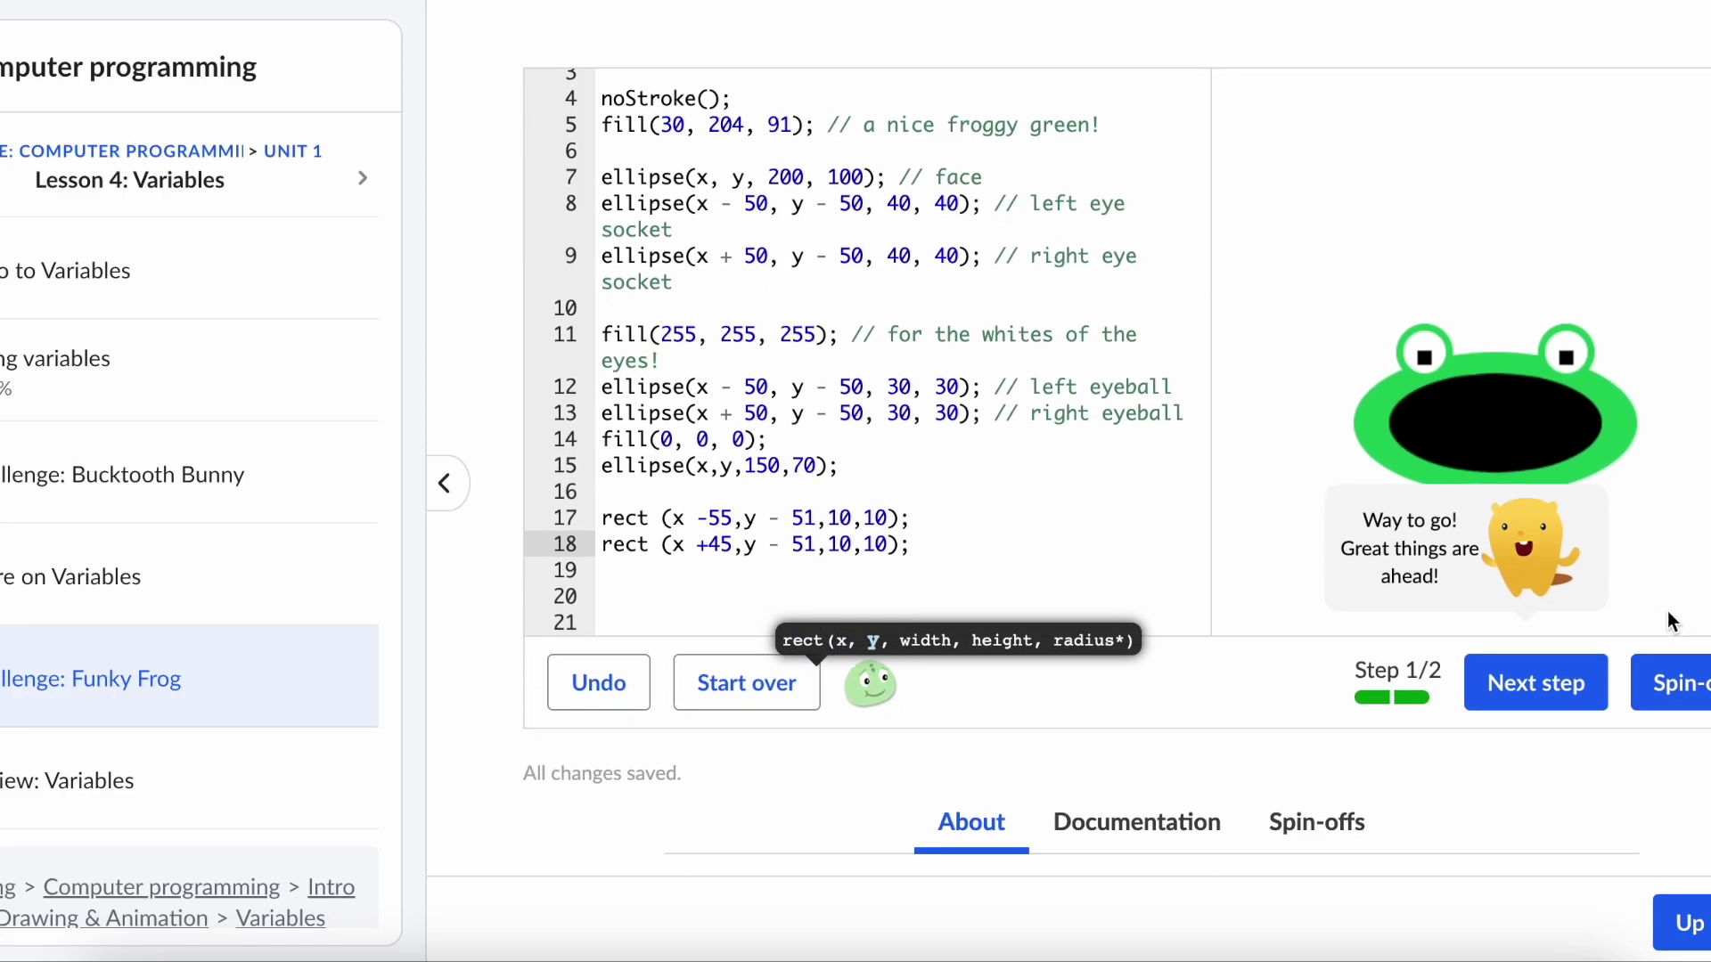
{"action": "left_click", "coordinate": [1663, 675]}
{"action": "scroll", "coordinate": [920, 268], "scroll_direction": "up", "scroll_amount": 2}
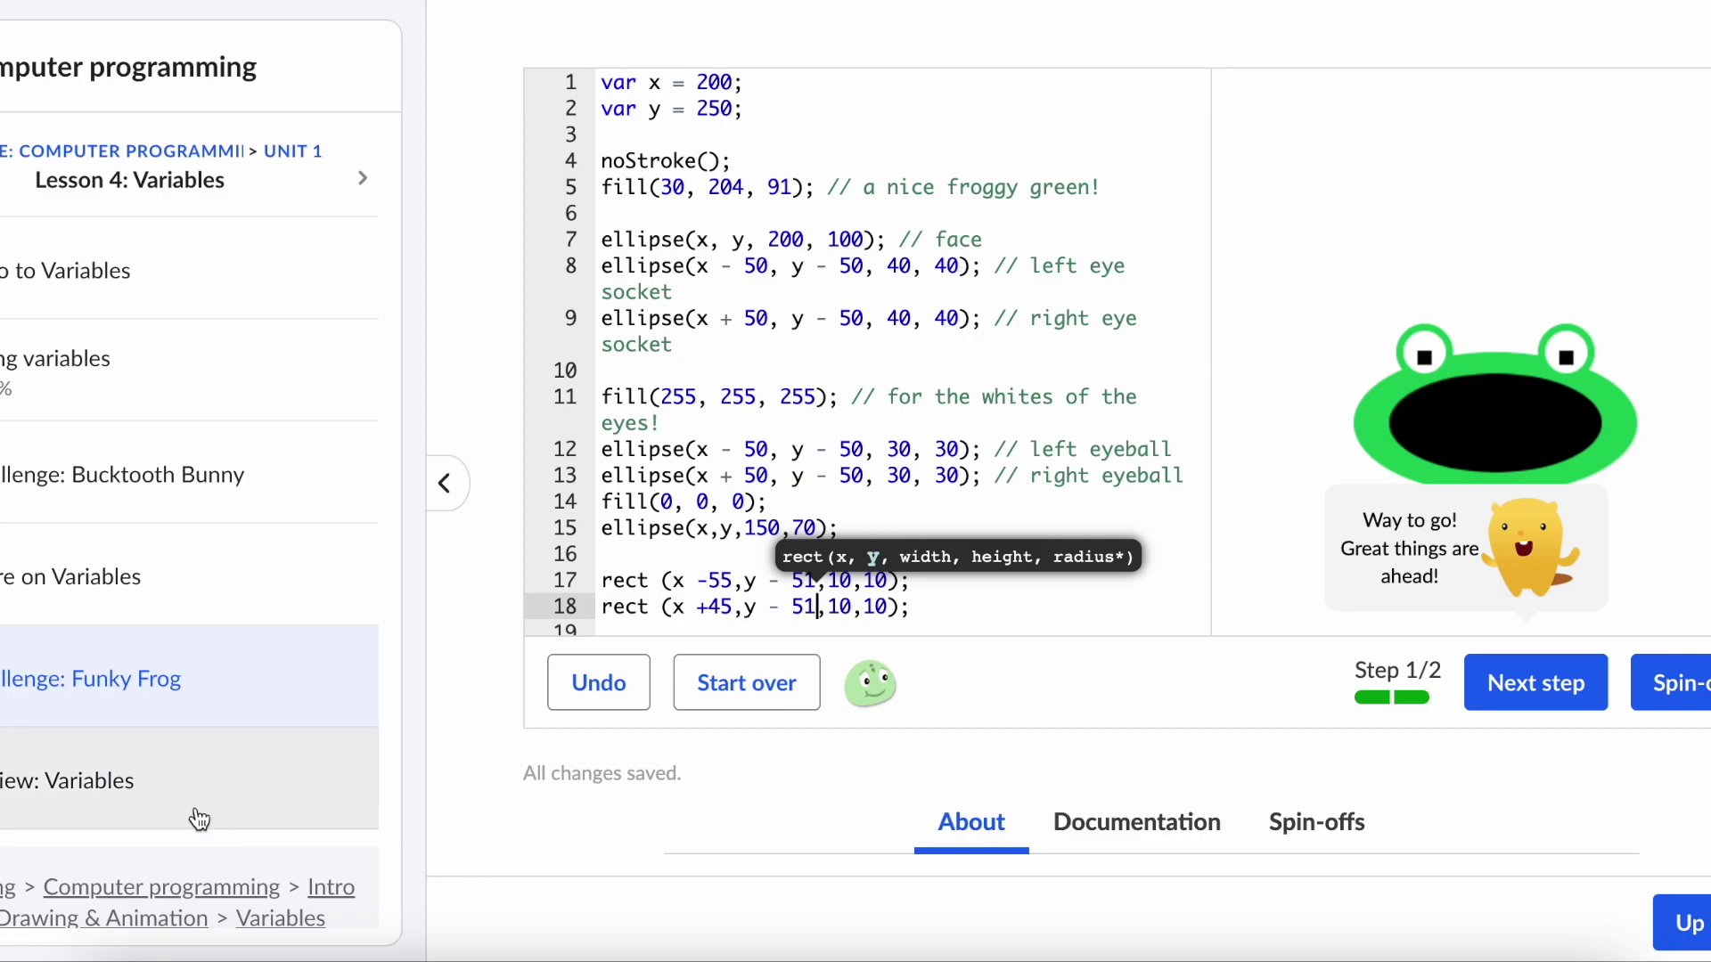
- Read the Review: Variables naming rules and comments, then continue to the next lesson
{"action": "left_click", "coordinate": [199, 819]}
{"action": "scroll", "coordinate": [1158, 490], "scroll_direction": "down", "scroll_amount": 4}
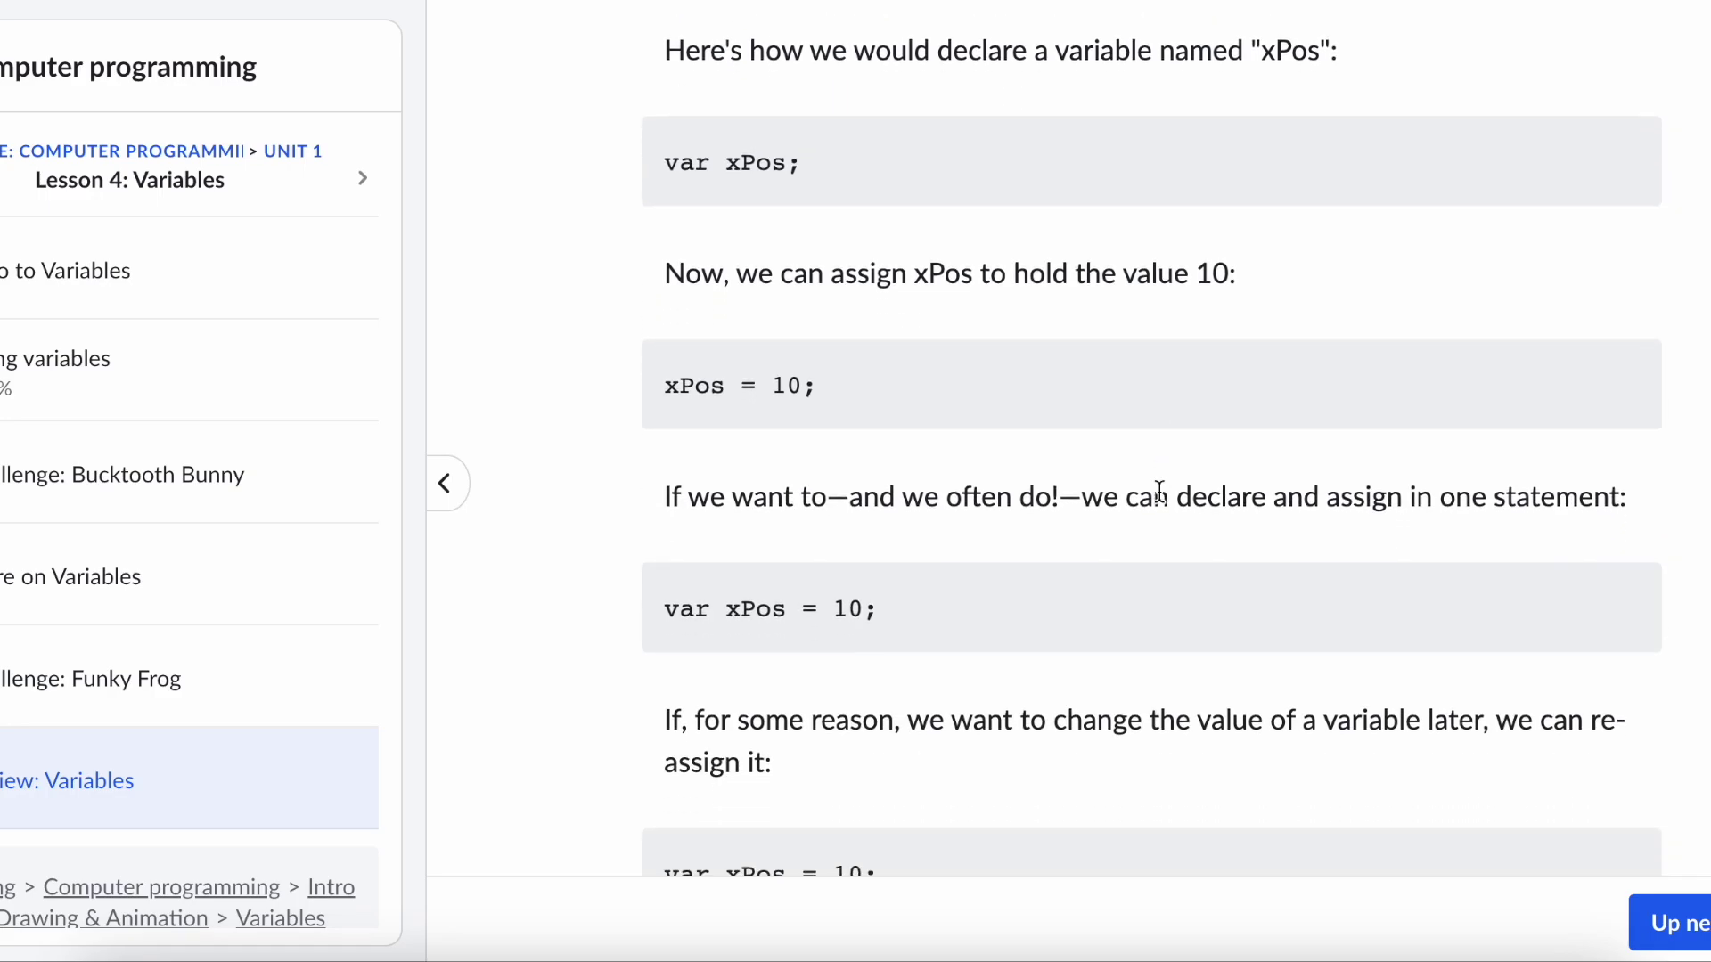
{"action": "scroll", "coordinate": [1159, 491], "scroll_direction": "down", "scroll_amount": 13}
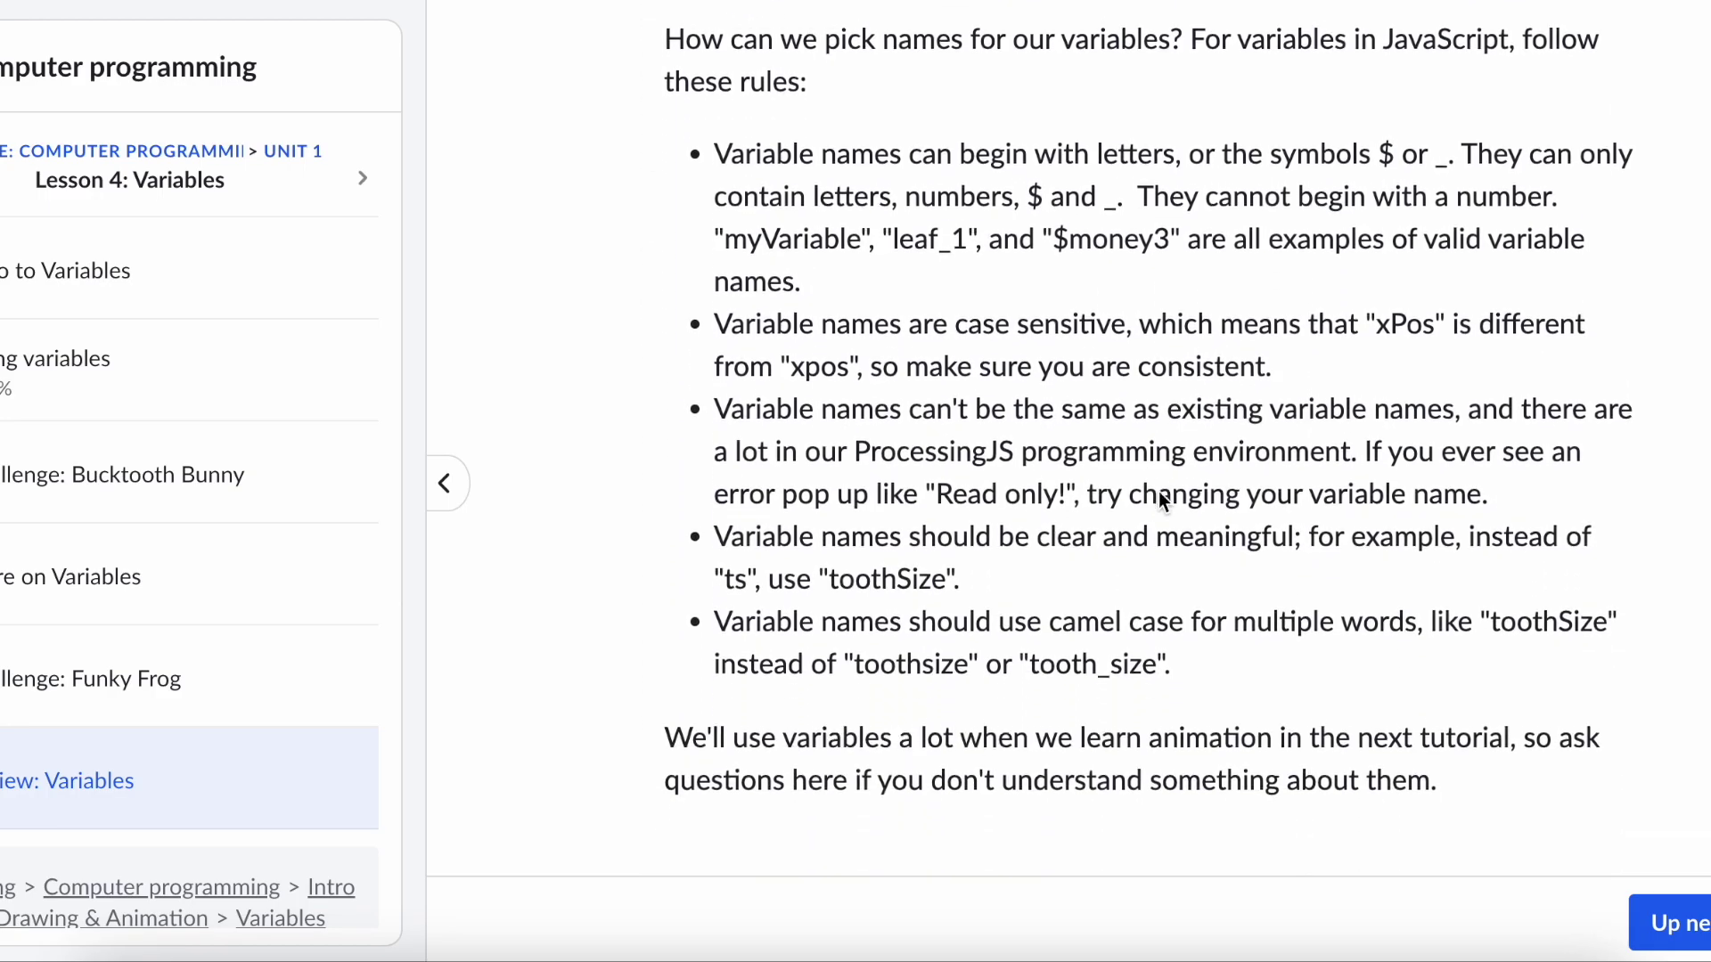
{"action": "scroll", "coordinate": [1160, 496], "scroll_direction": "down", "scroll_amount": 1}
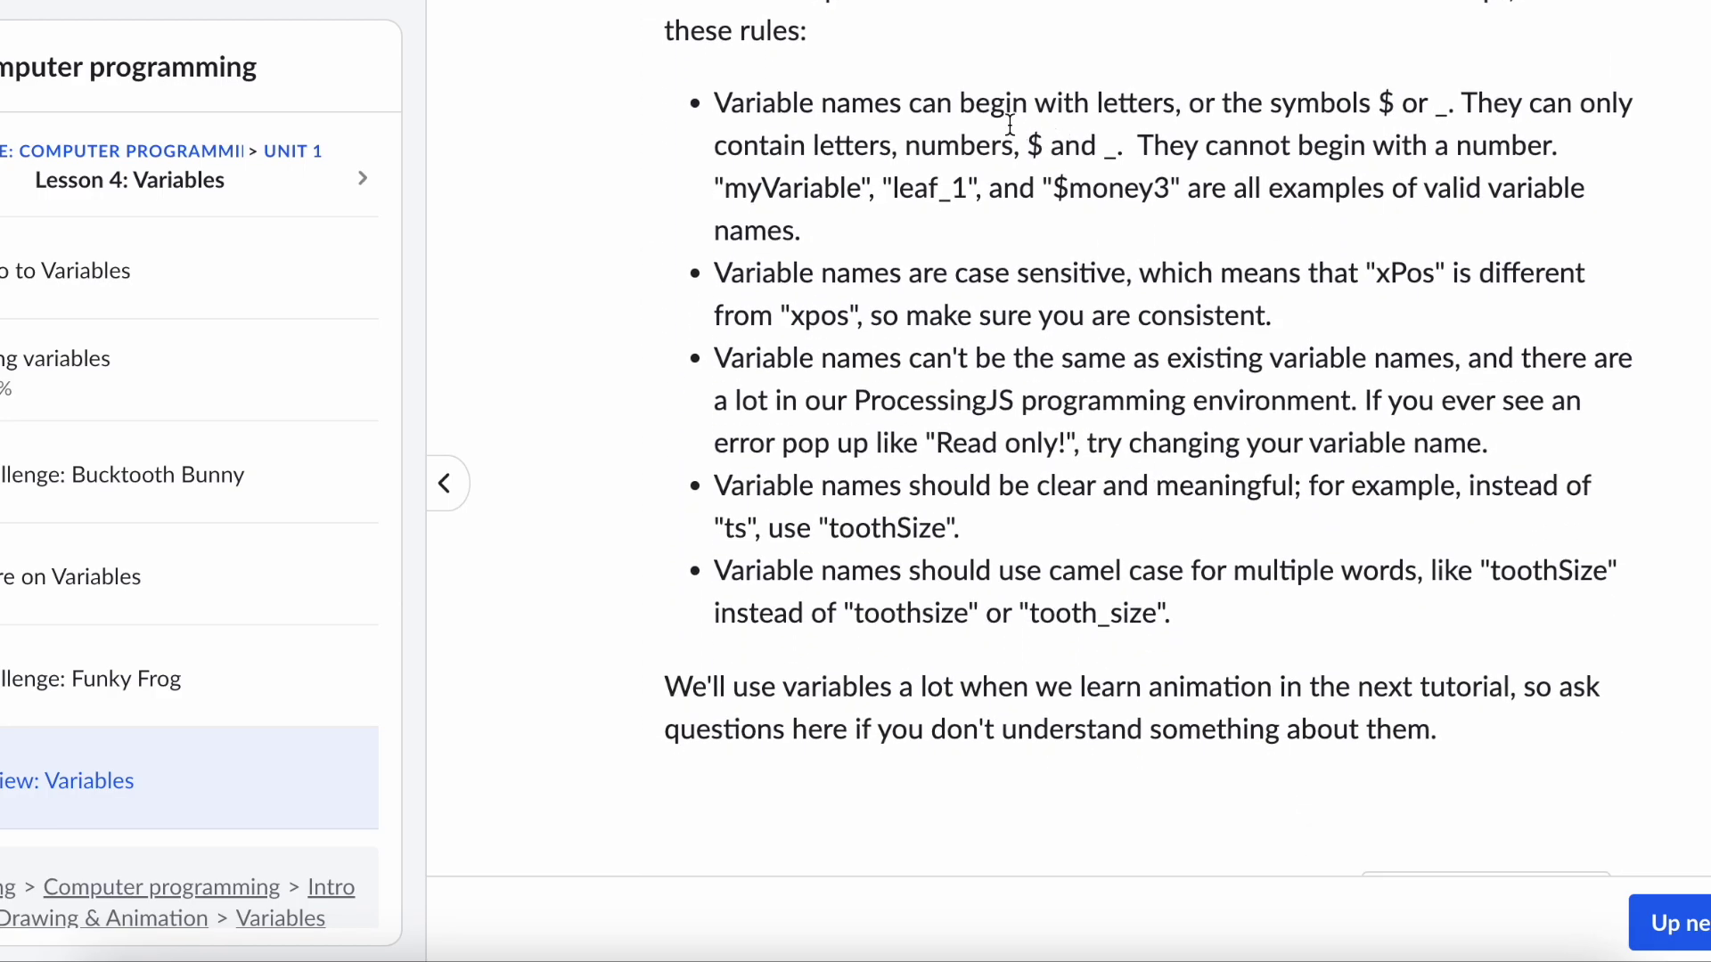
{"action": "left_click_drag", "start_coordinate": [724, 100], "coordinate": [1069, 410]}
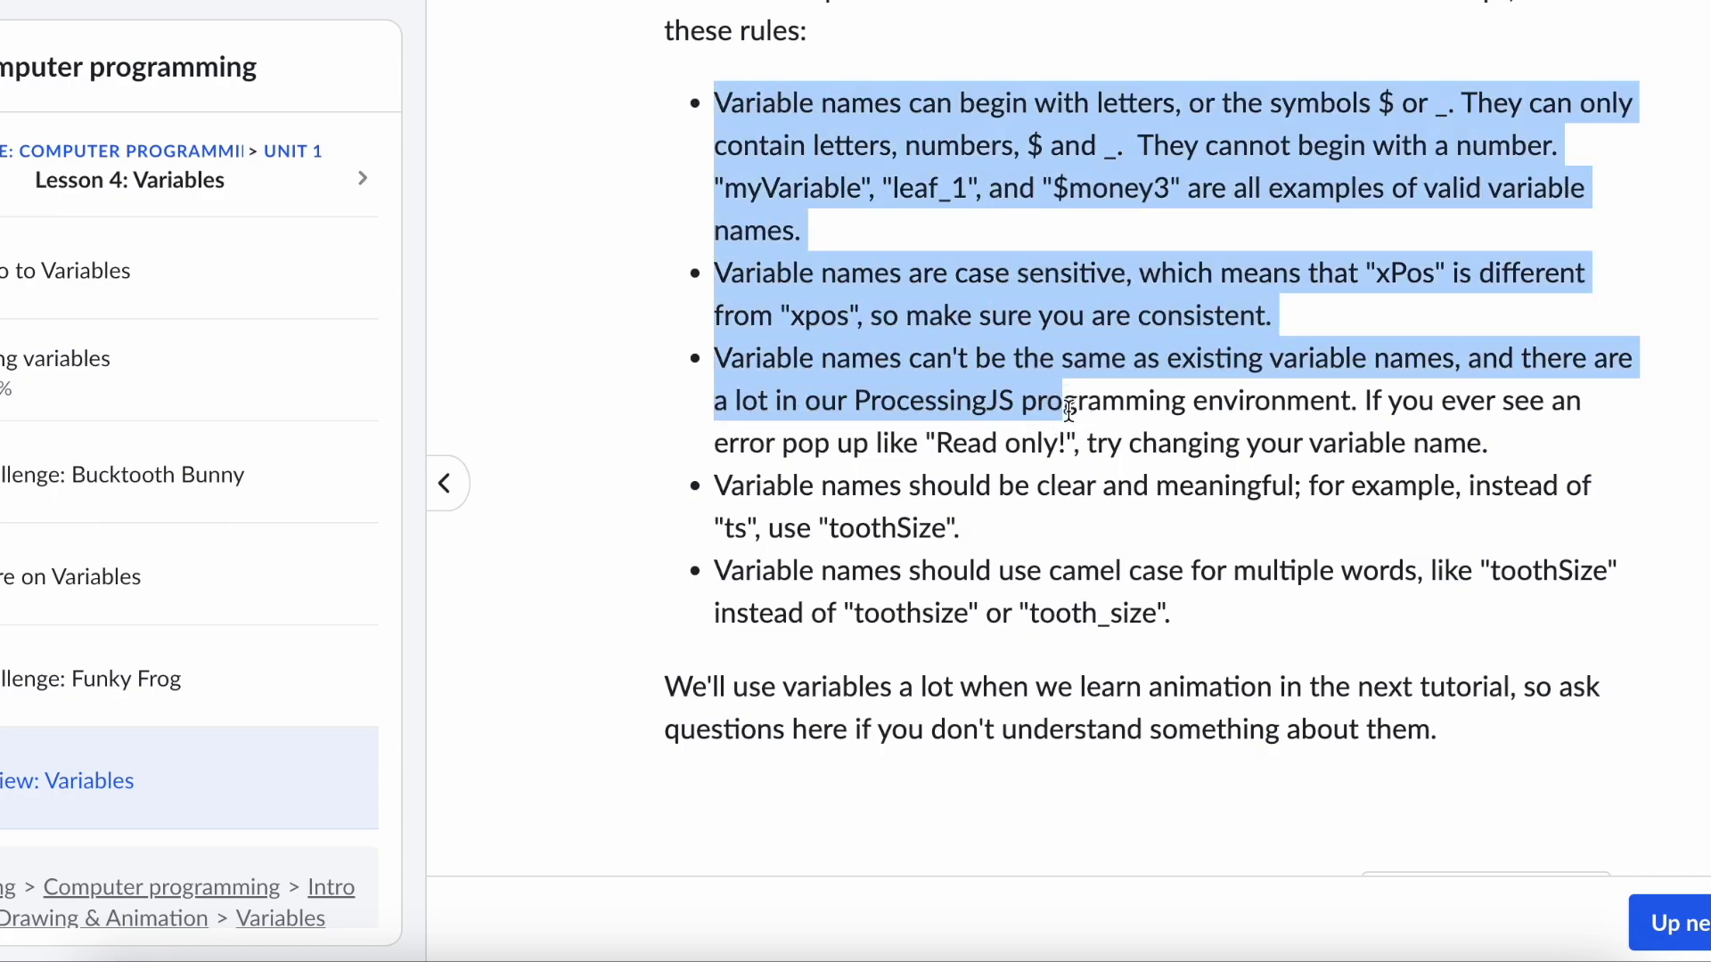
{"action": "left_click", "coordinate": [1146, 420]}
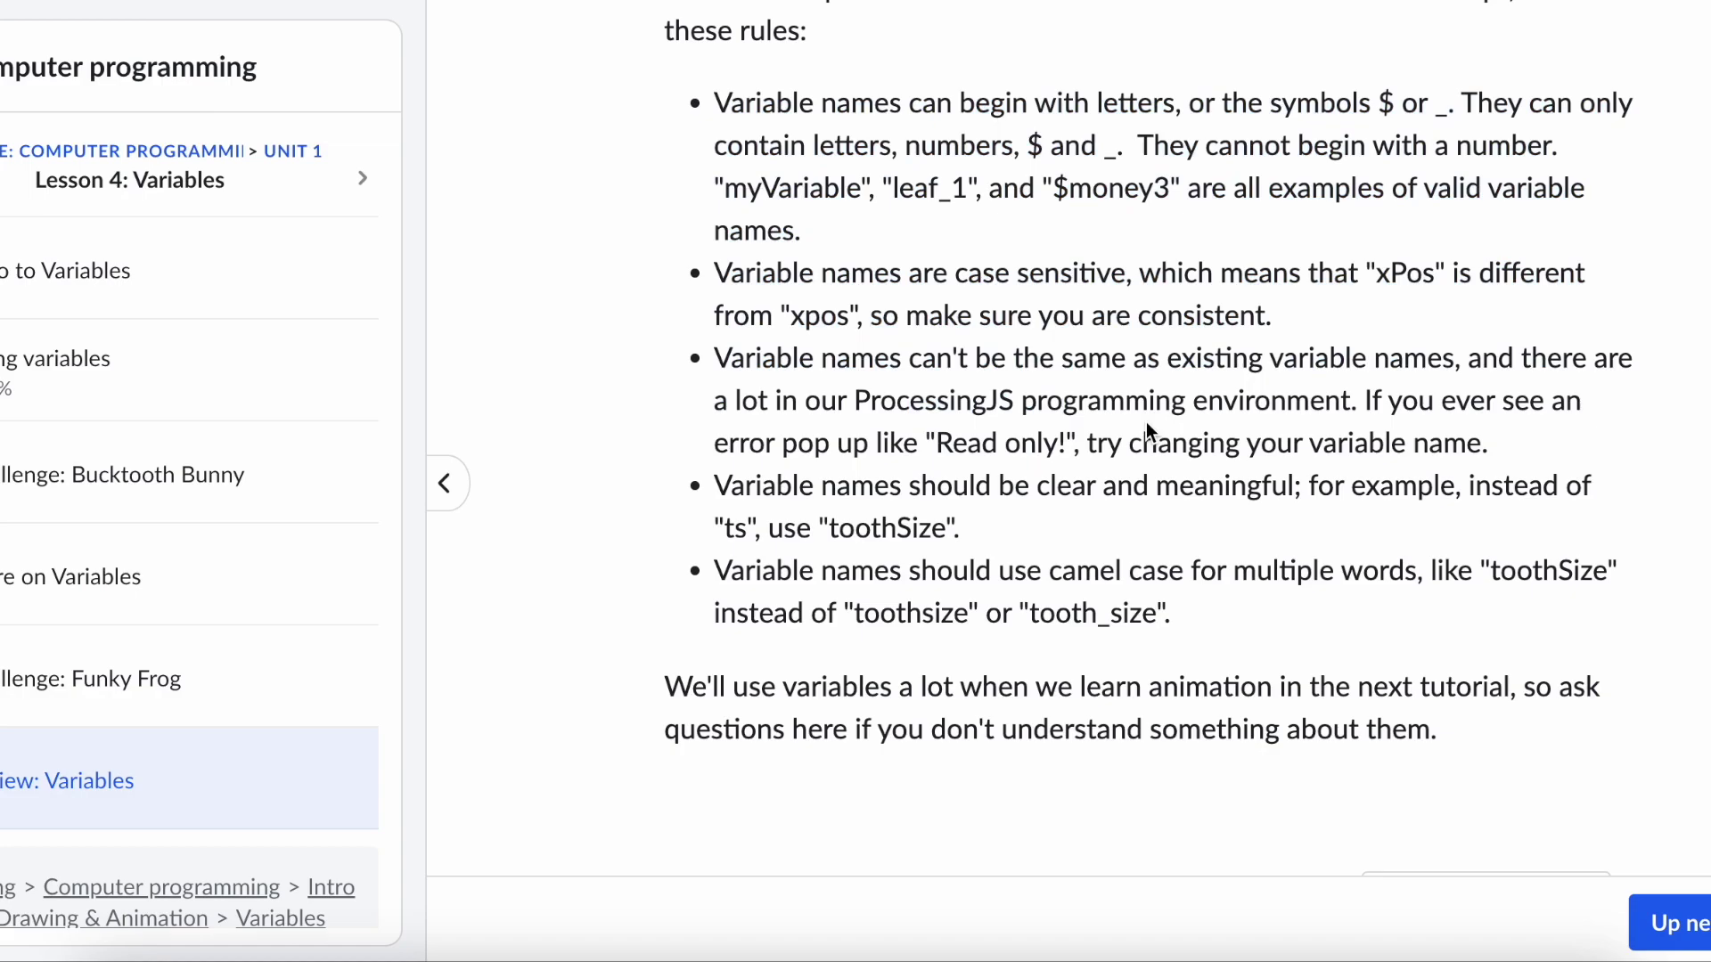
{"action": "scroll", "coordinate": [1146, 420], "scroll_direction": "down", "scroll_amount": 6}
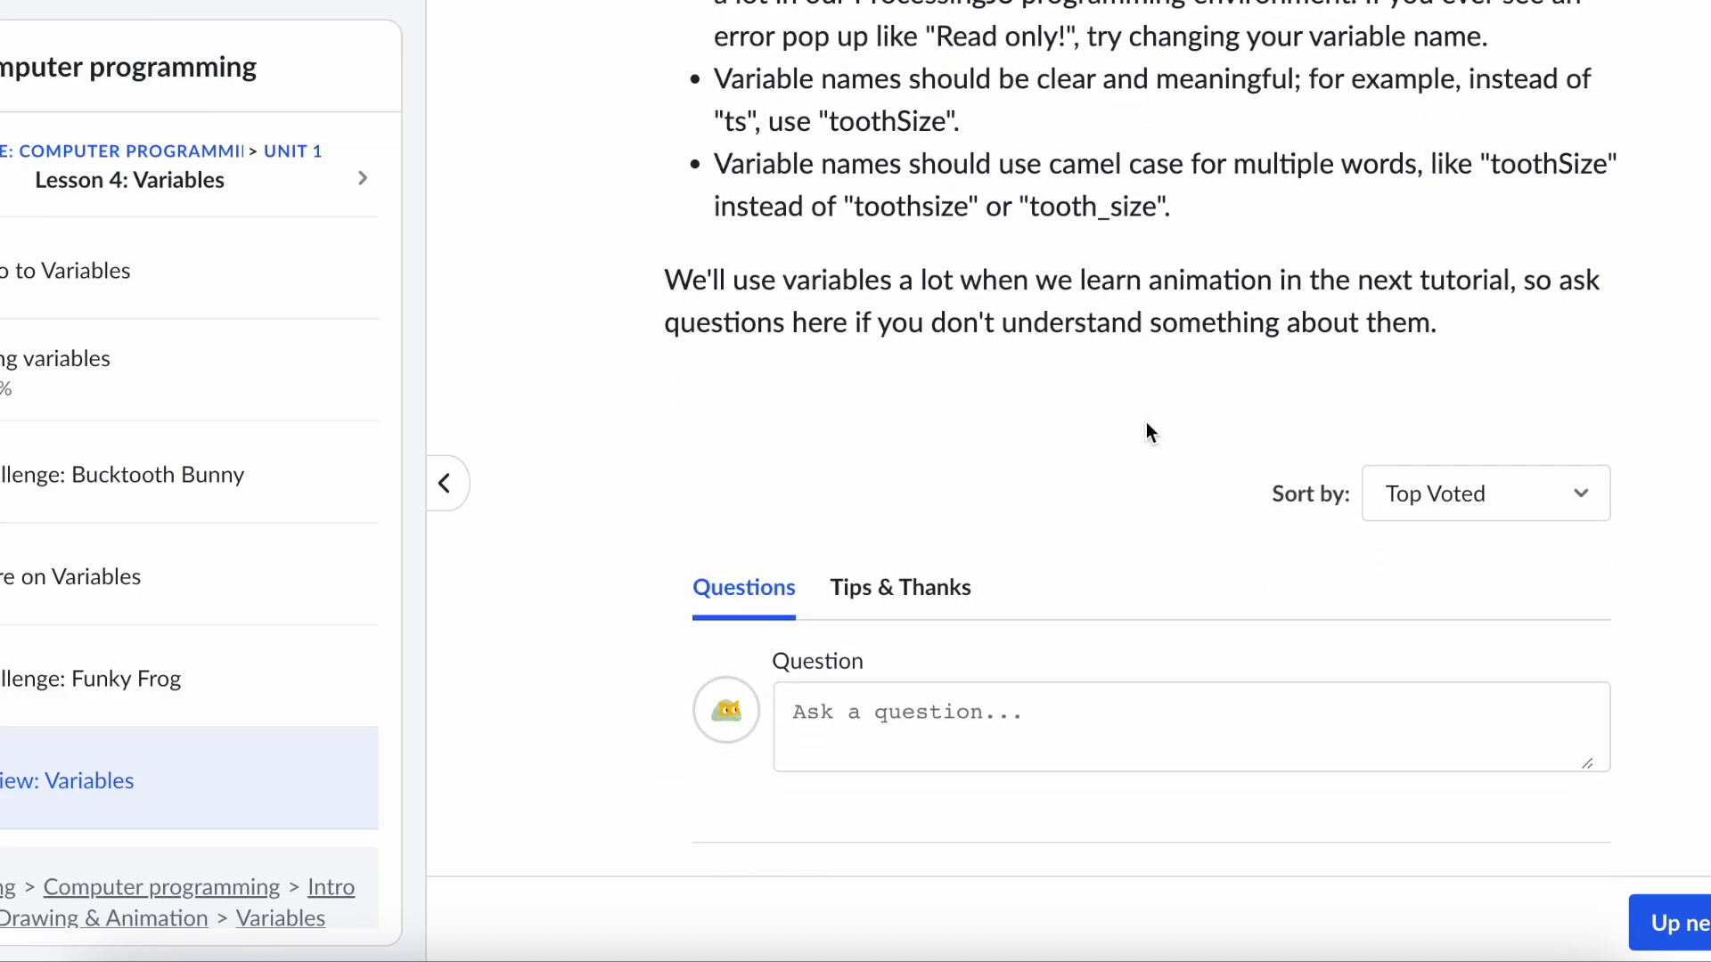
{"action": "scroll", "coordinate": [1146, 420], "scroll_direction": "up", "scroll_amount": 15}
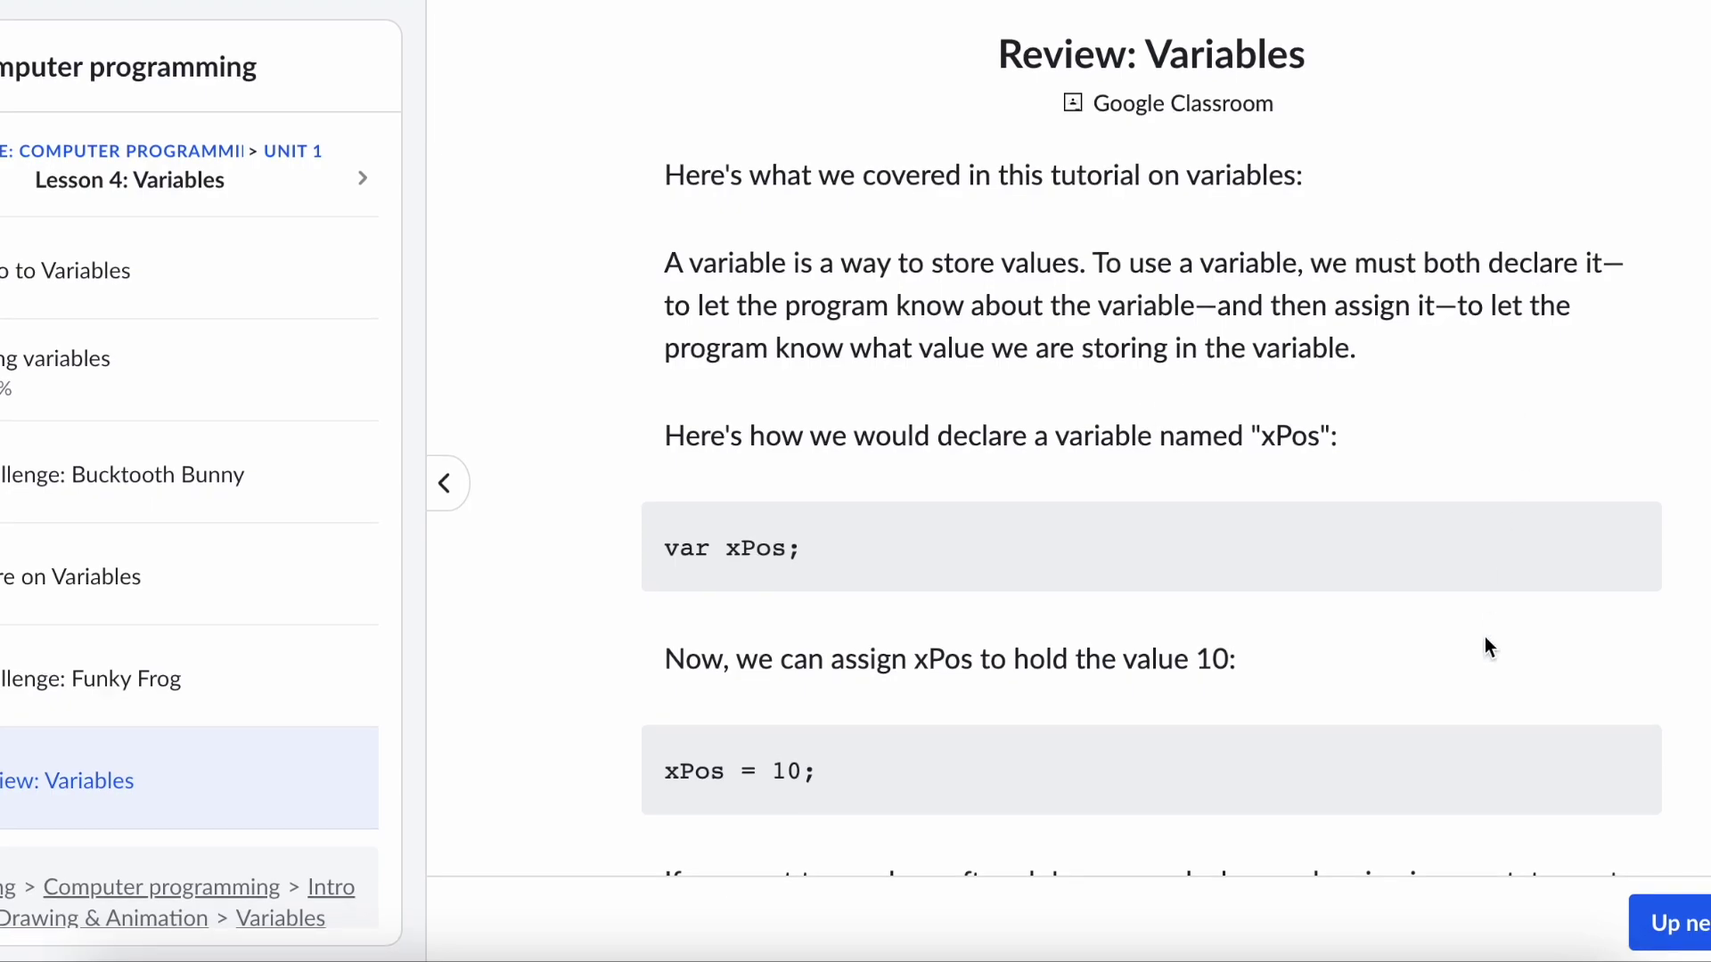
{"action": "left_click", "coordinate": [1696, 936]}
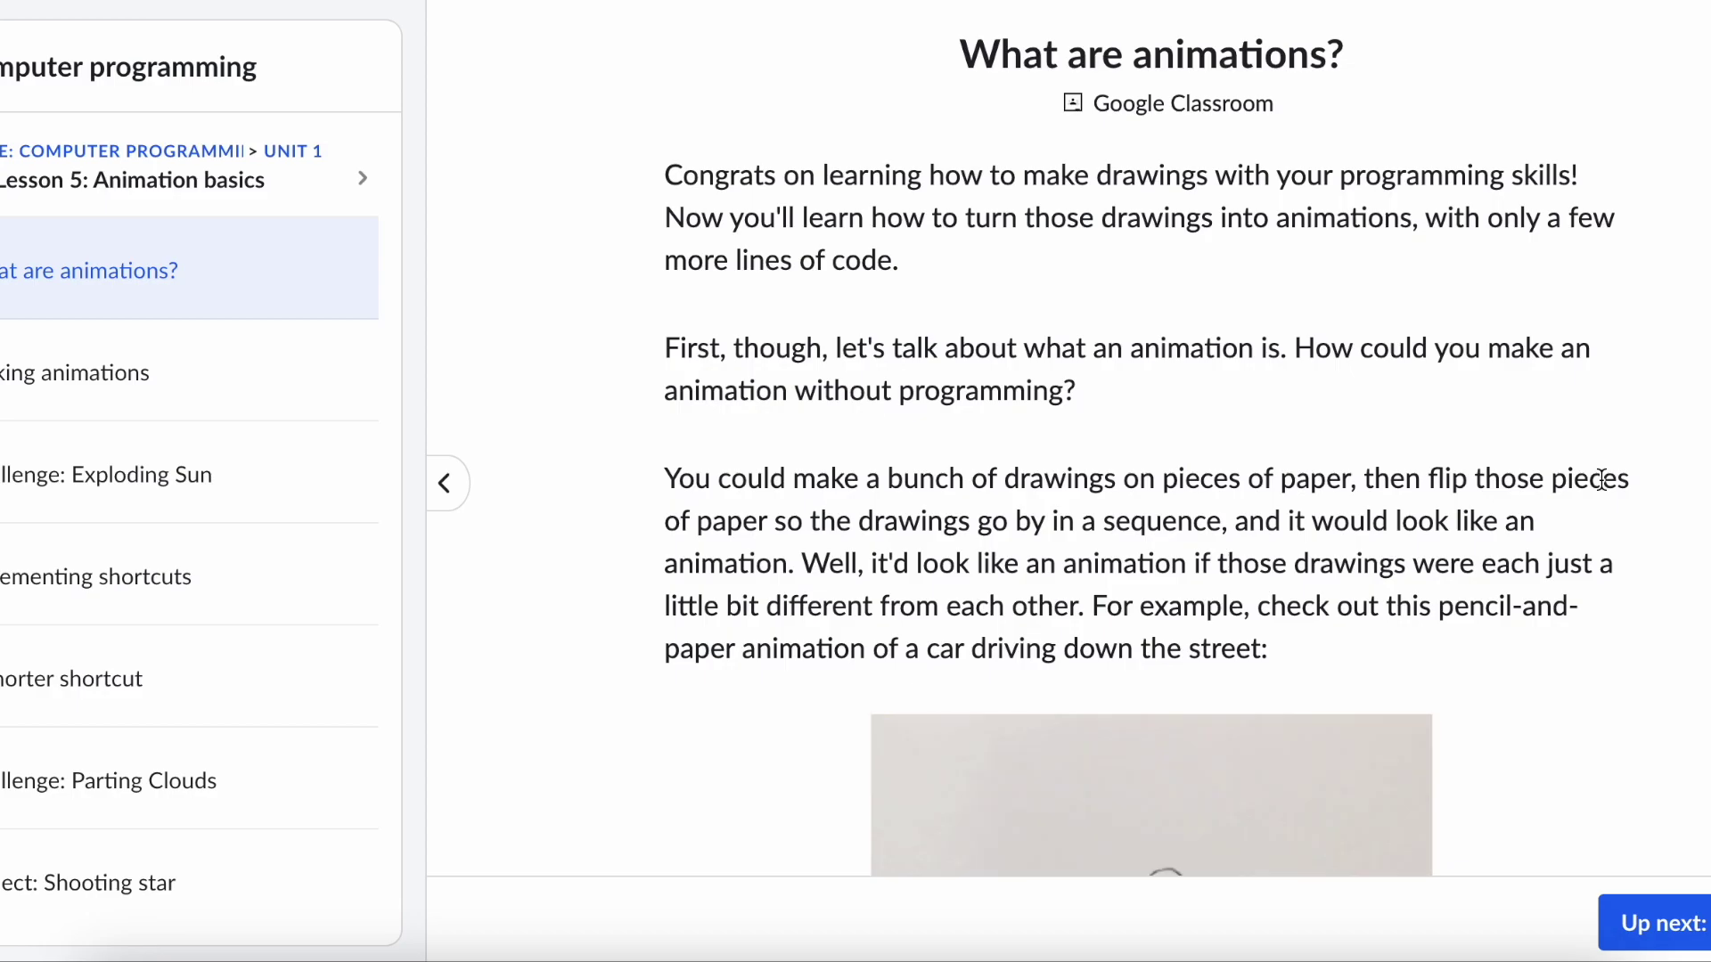
- Return to the Computer programming course overview page
{"action": "left_click", "coordinate": [175, 157]}
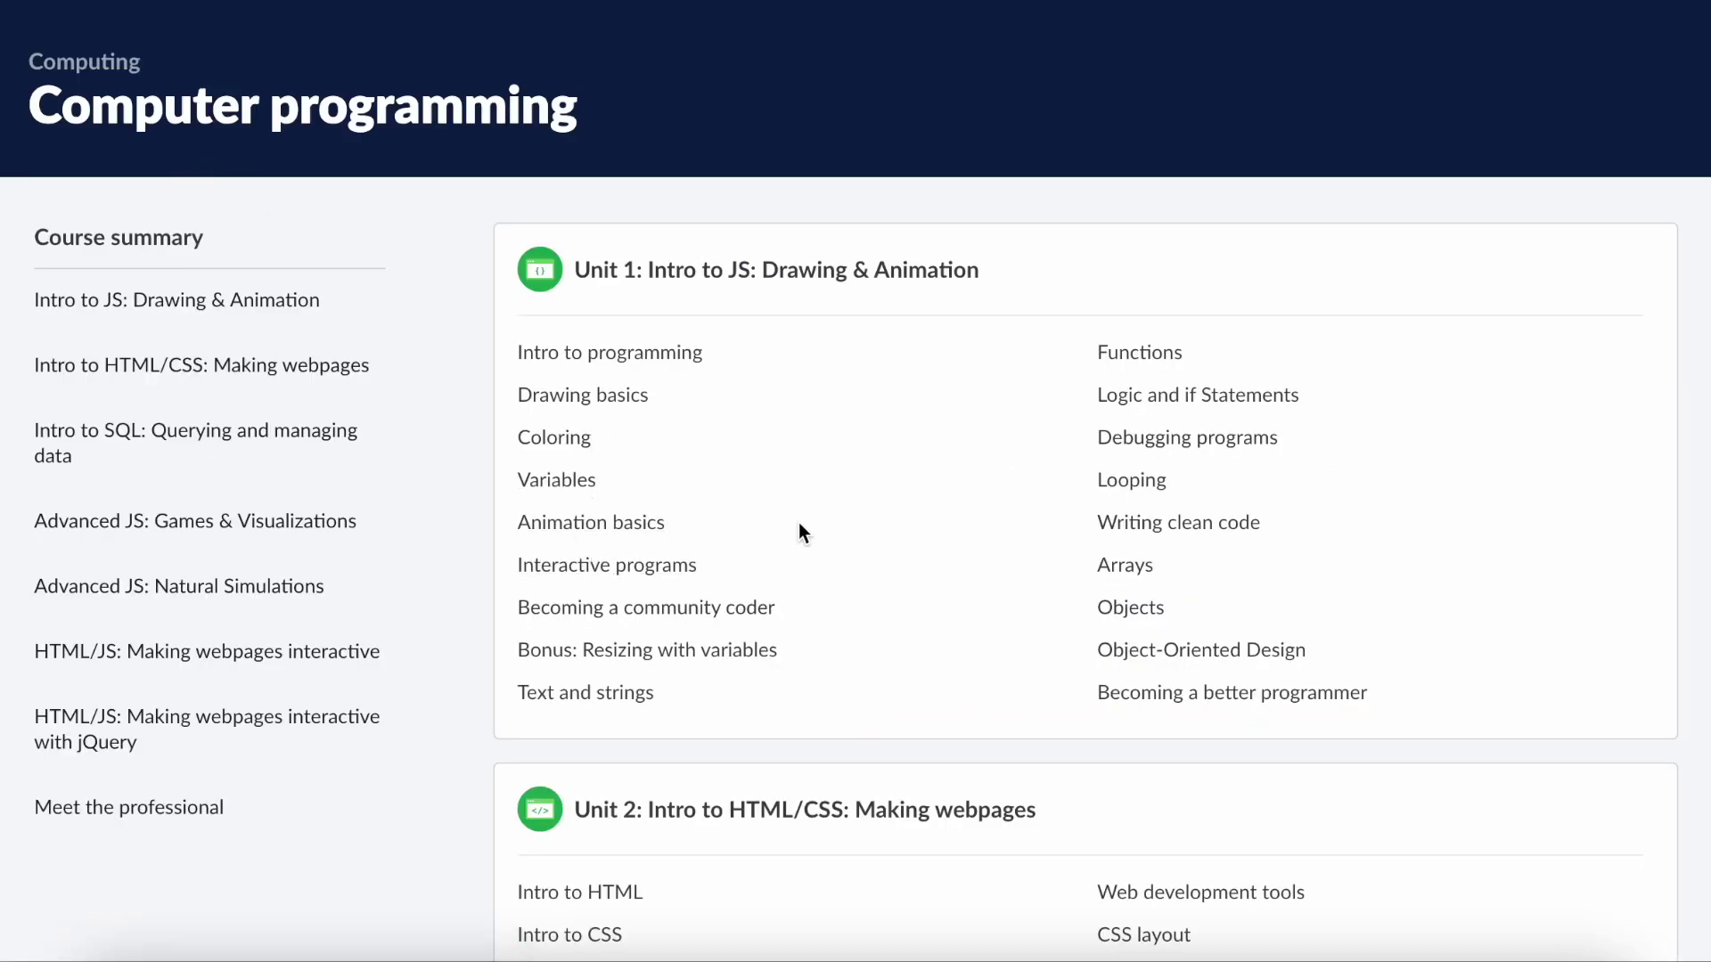